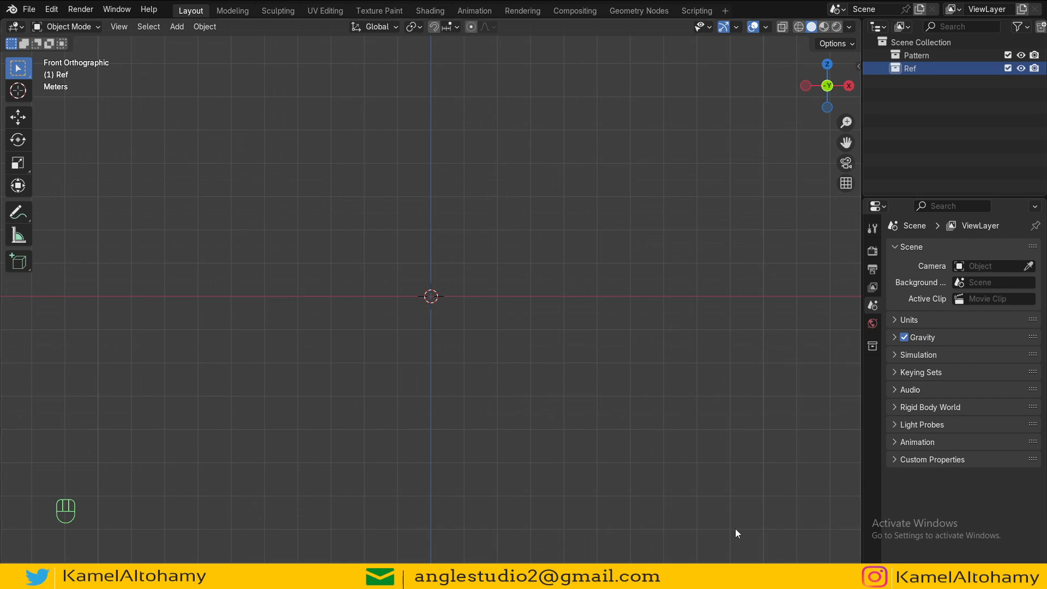
Step: Add ref-4.JPG from the ref folder as a reference image, browsing the folder as thumbnails
key(shift+a)
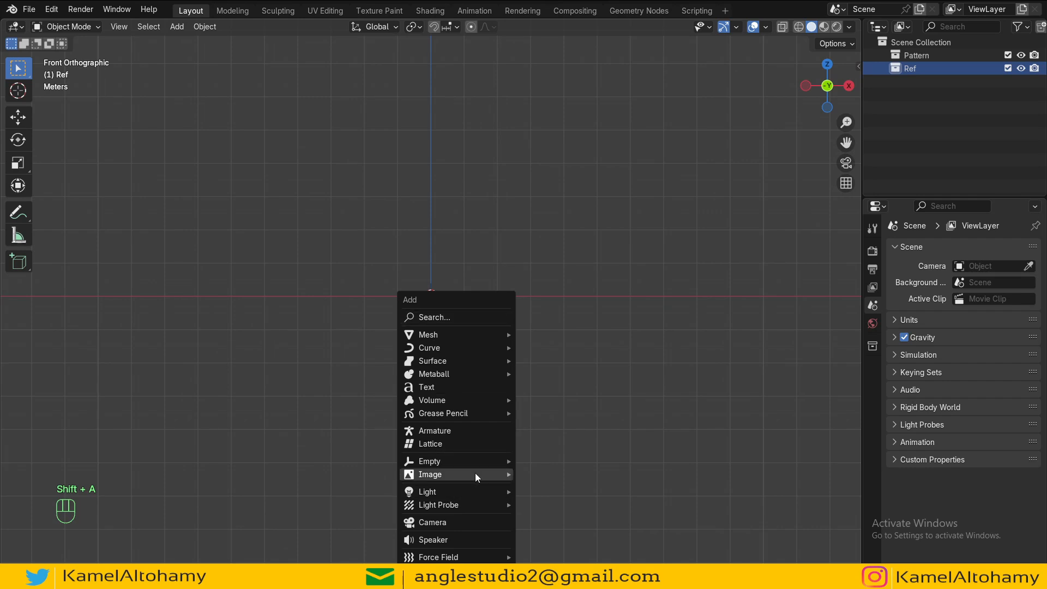
mouse_move(476, 474)
click(544, 486)
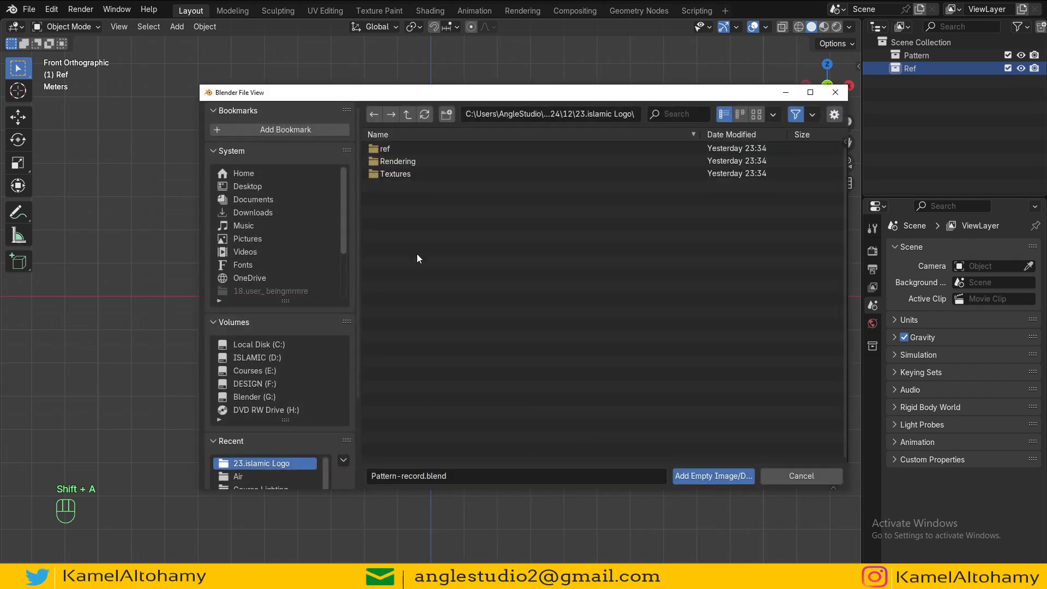
click(406, 150)
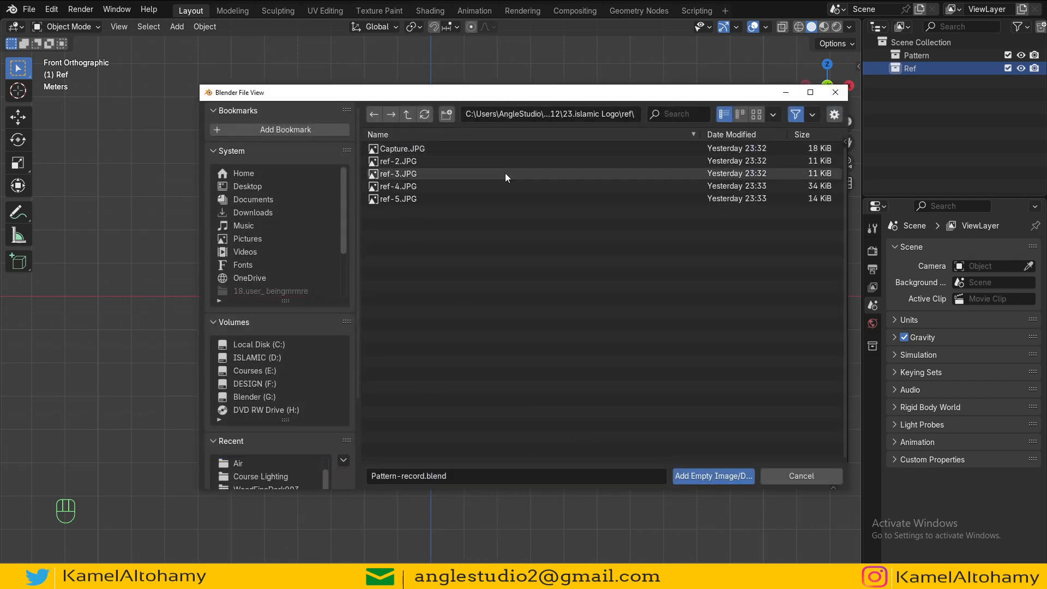
click(757, 115)
double_click(632, 173)
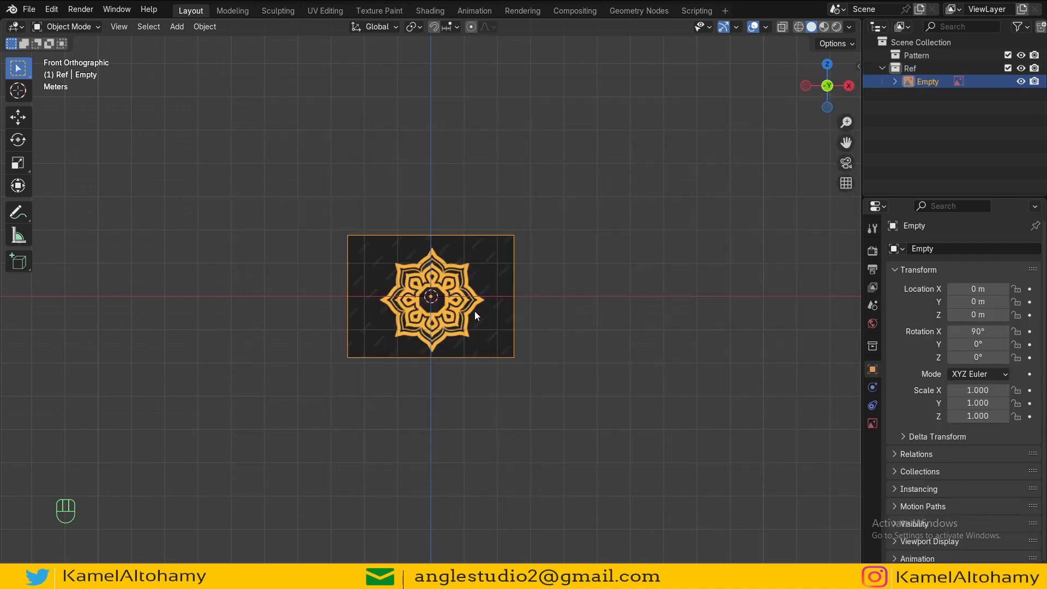
Step: Rename the reference image object to ref
scroll(467, 333, up, 10)
scroll(468, 332, down, 9)
scroll(469, 333, up, 4)
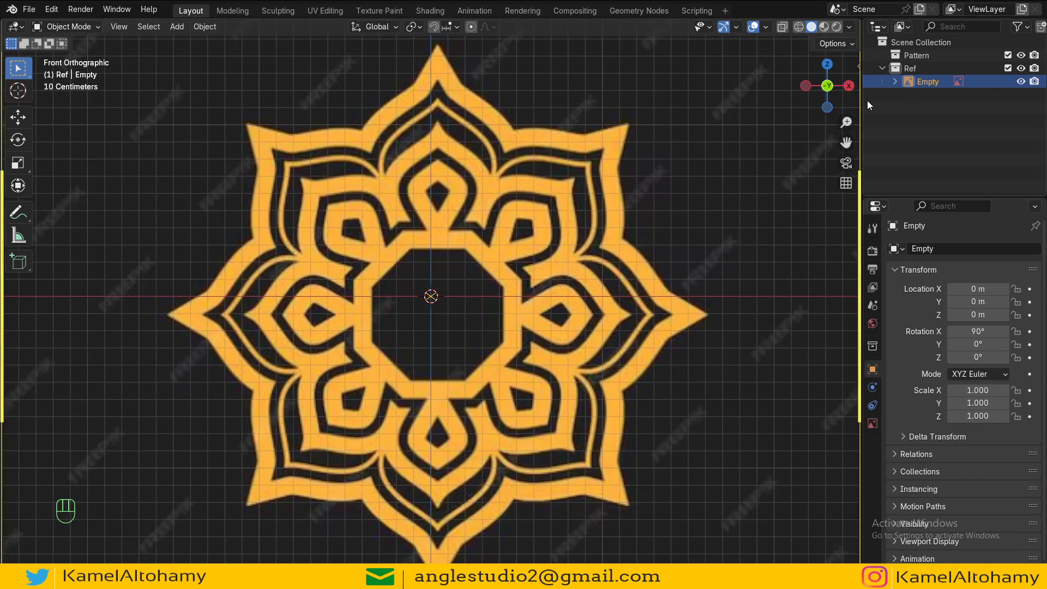
scroll(745, 161, down, 4)
double_click(928, 82)
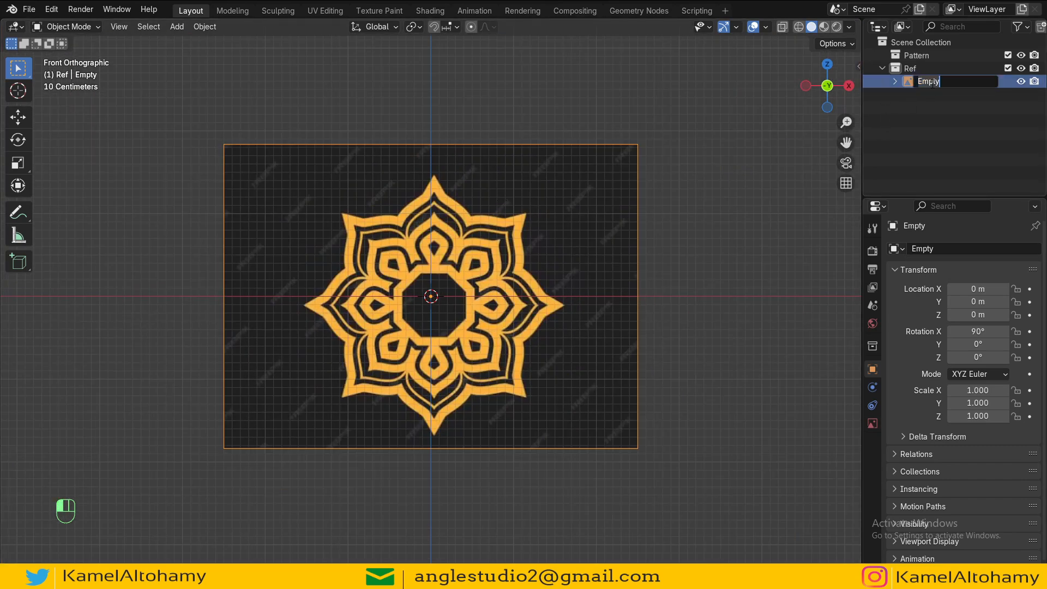
text(ref)
key(Return)
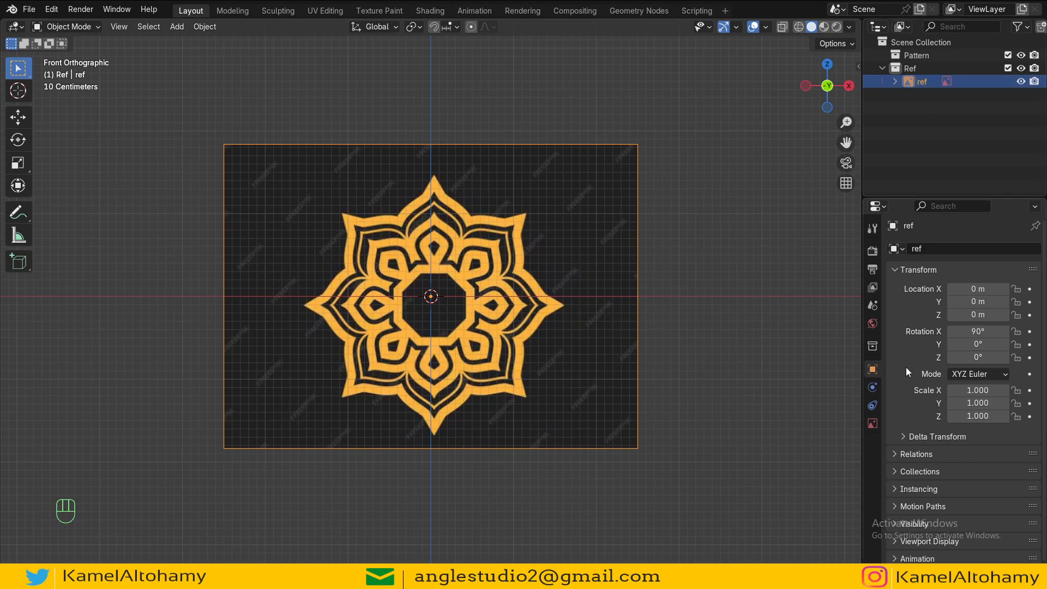
Step: Enable the reference image's opacity and set it to 0.25
click(872, 423)
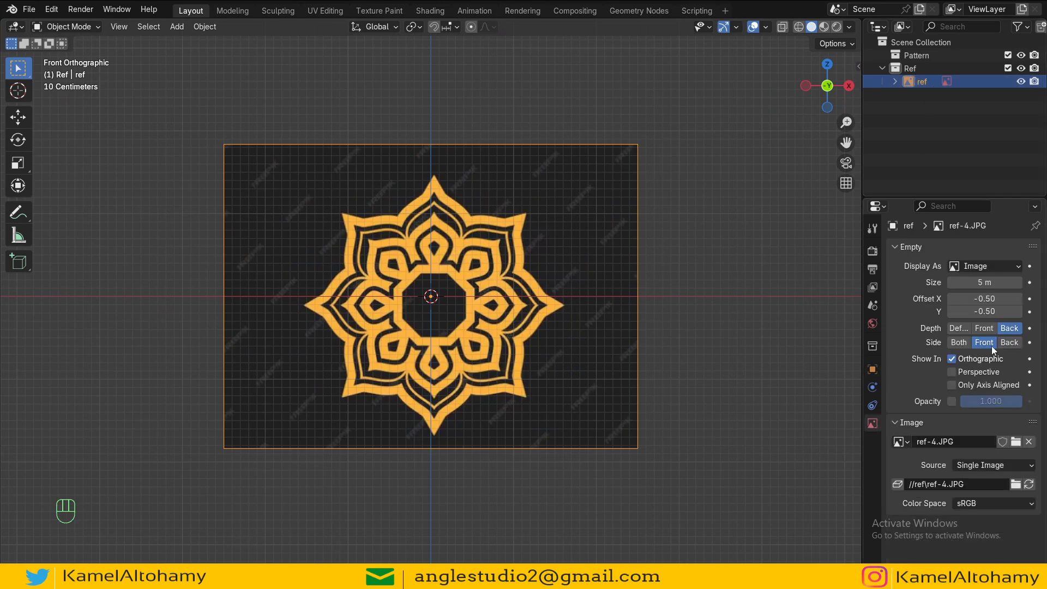
click(952, 401)
drag(982, 402, 945, 402)
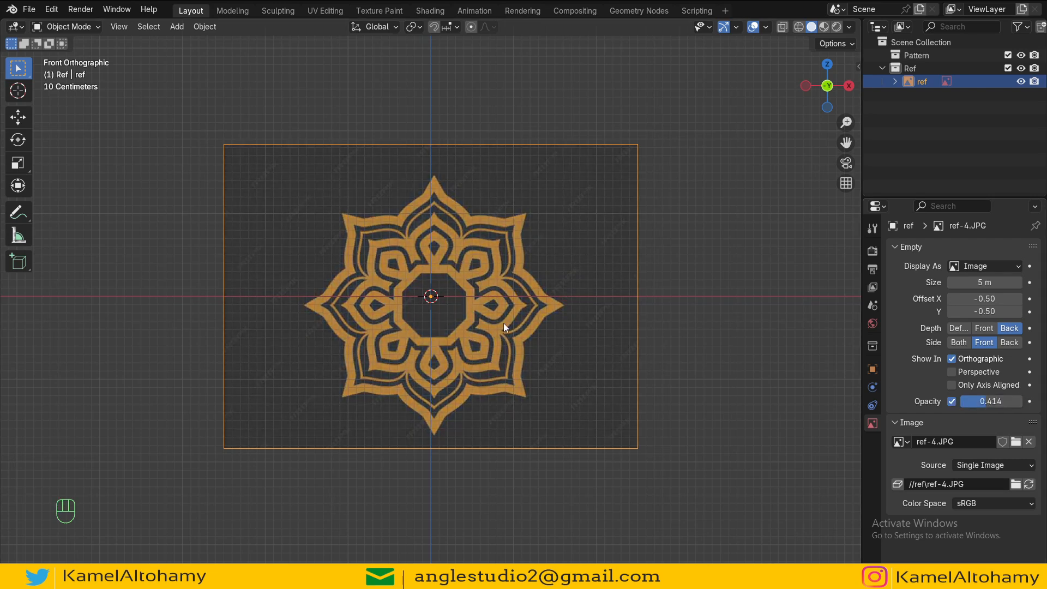
text(0.25)
key(Return)
Step: Move the reference image so the pattern's center sits on the world origin
scroll(548, 340, up, 3)
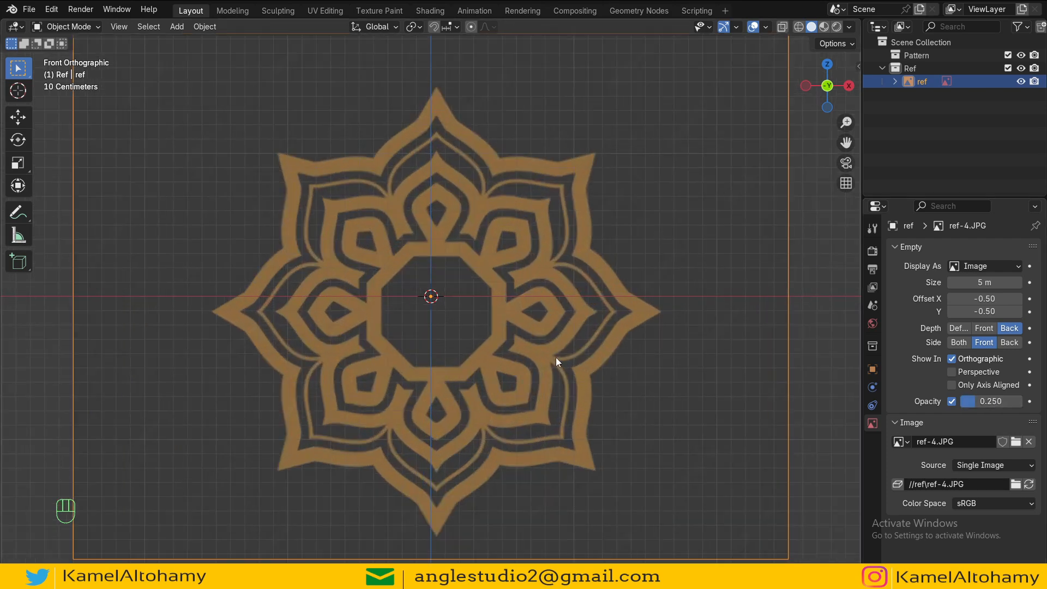
scroll(510, 312, up, 1)
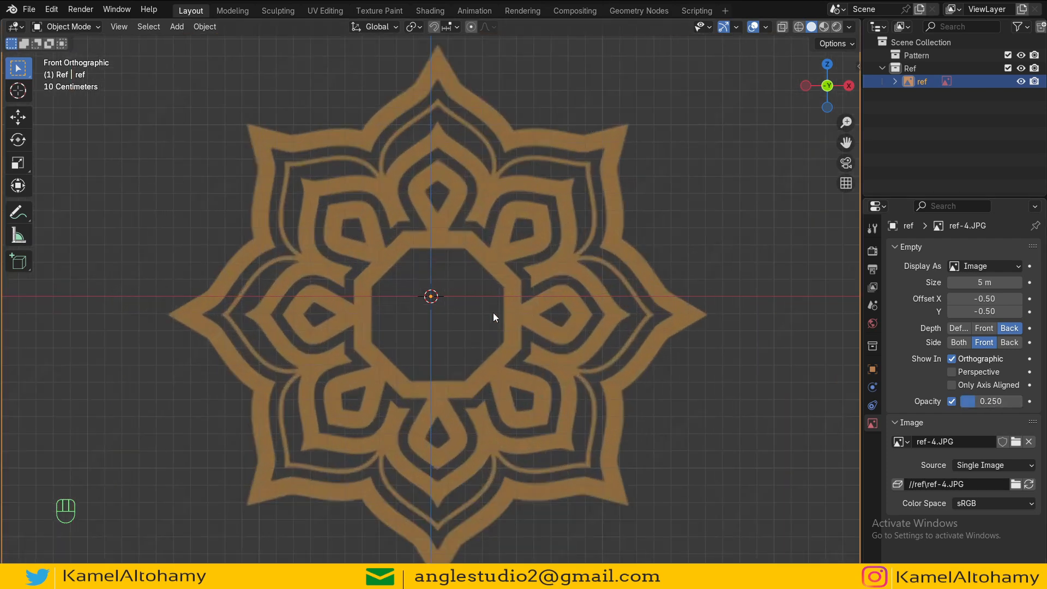
key(g)
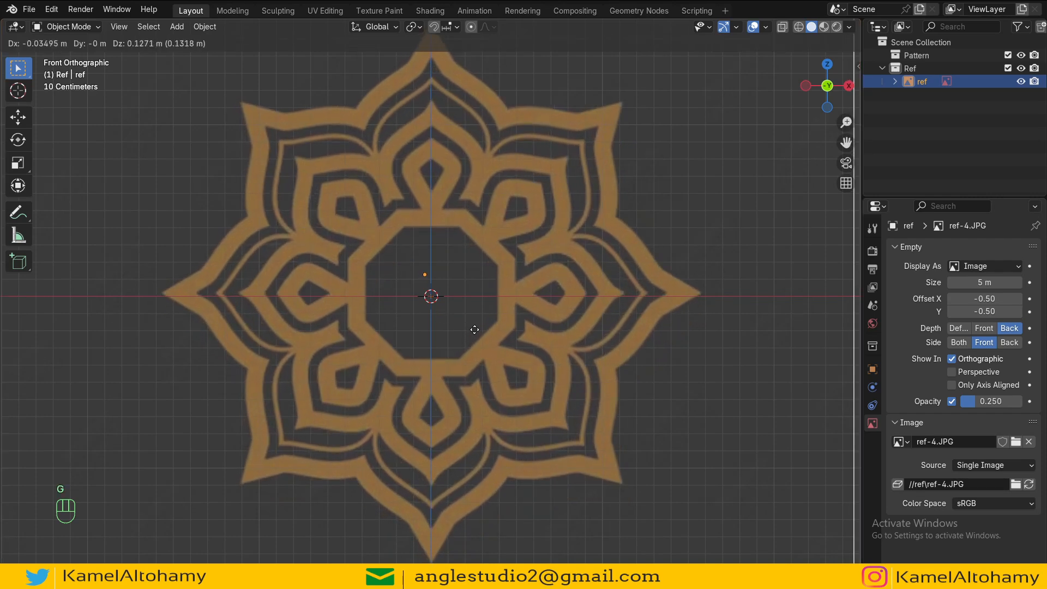
click(473, 329)
alt+shift+drag(491, 263, 503, 342)
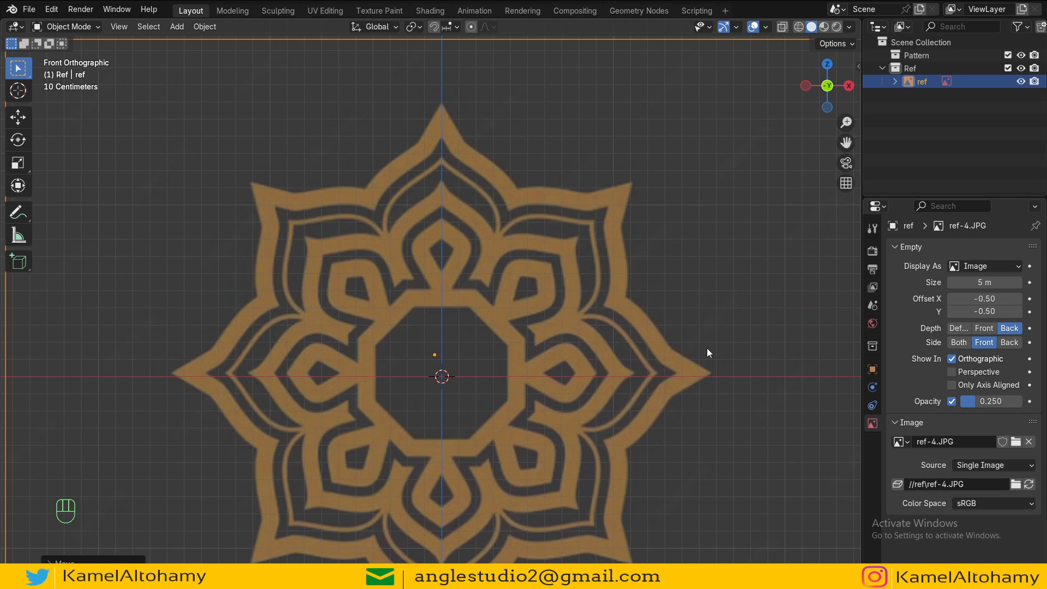
key(g)
key(y)
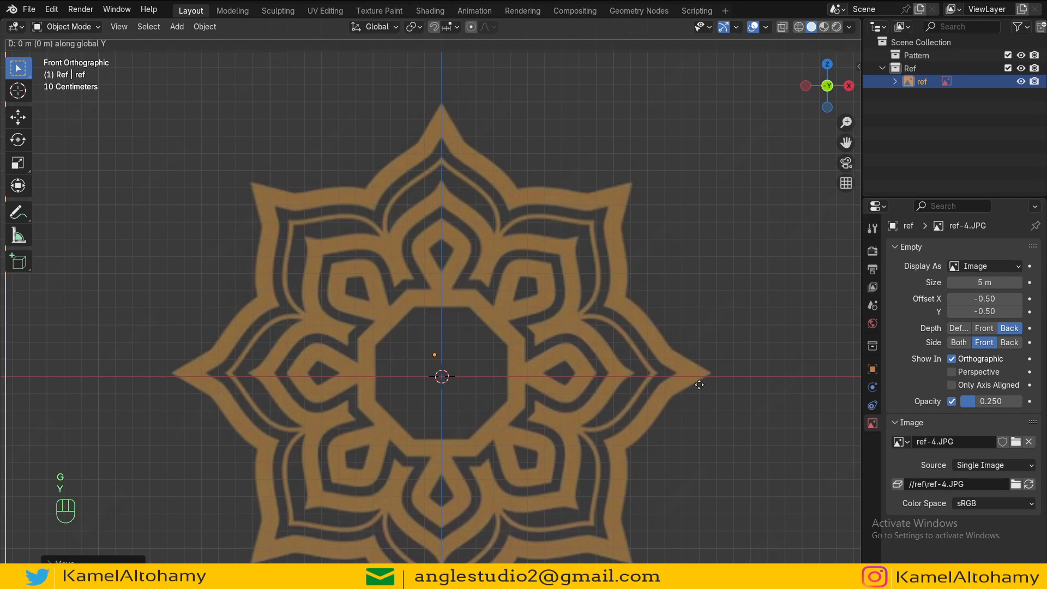
key(Escape)
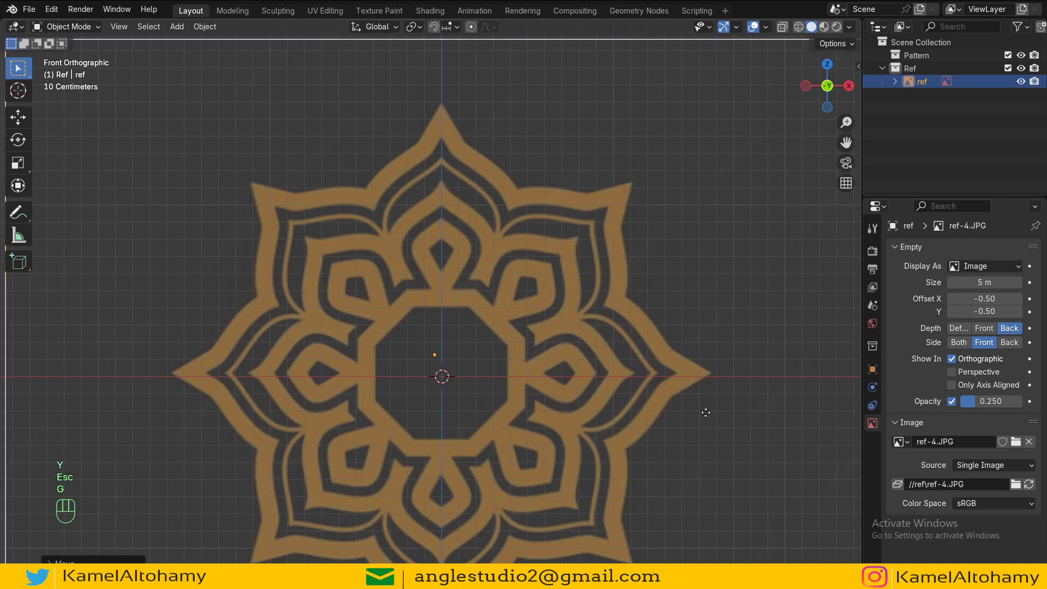
Step: Nudge the reference image about 0.02 m down along Z
key(g)
key(z)
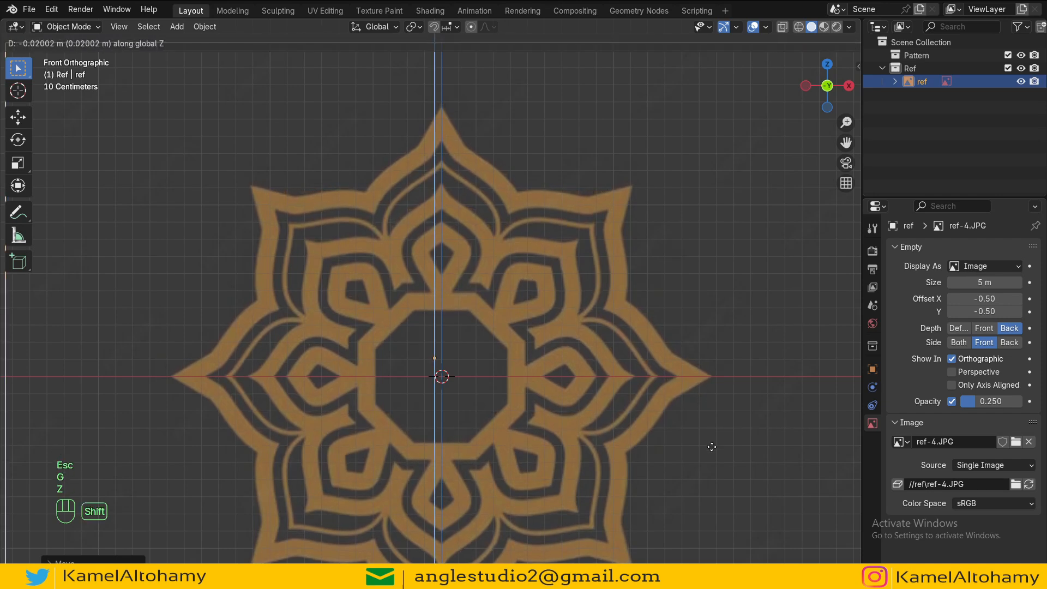
click(712, 444)
Step: Show the selectability toggle in the outliner and make the ref image unselectable
click(1017, 27)
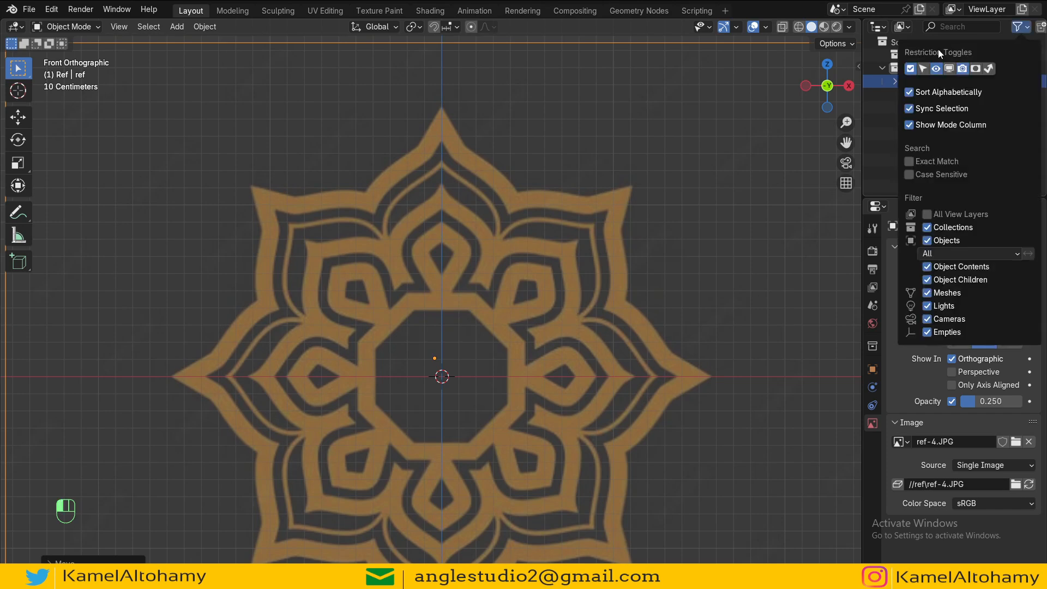
click(923, 68)
click(1007, 81)
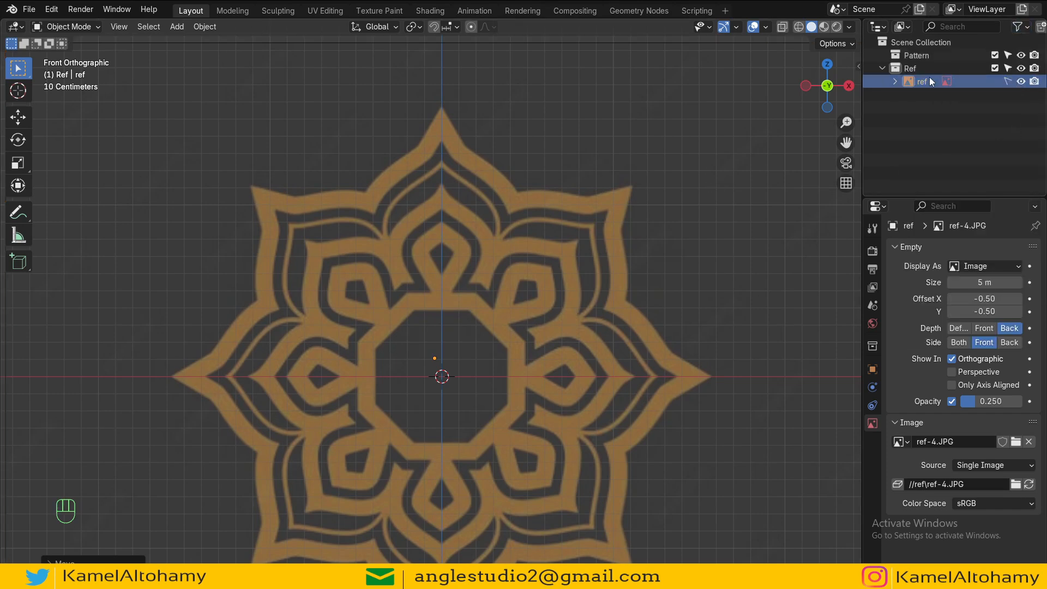
Step: Activate the Pattern collection and add a plane mesh into it
click(914, 57)
alt+shift+drag(507, 347, 515, 315)
scroll(512, 279, down, 2)
key(shift+a)
mouse_move(490, 175)
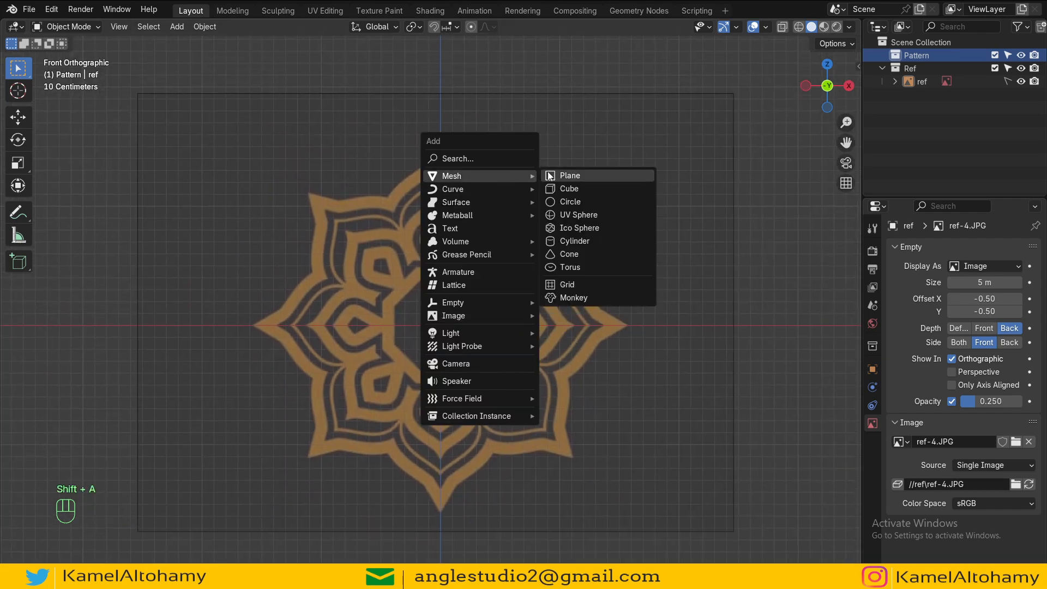
click(575, 175)
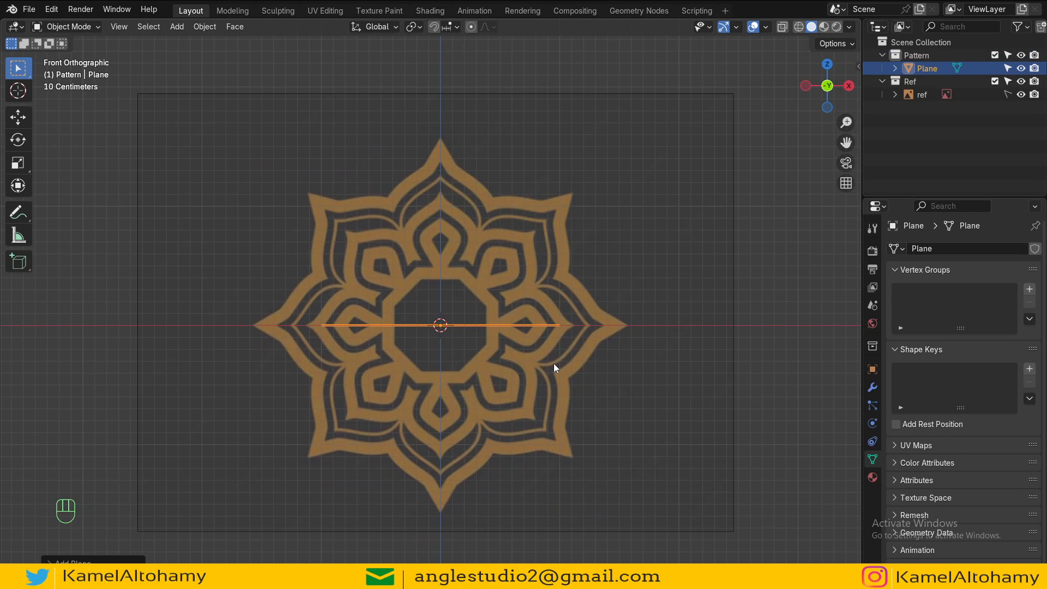
Step: Rotate the plane 90° around X and turn on X-ray so the reference shows through
scroll(623, 331, up, 1)
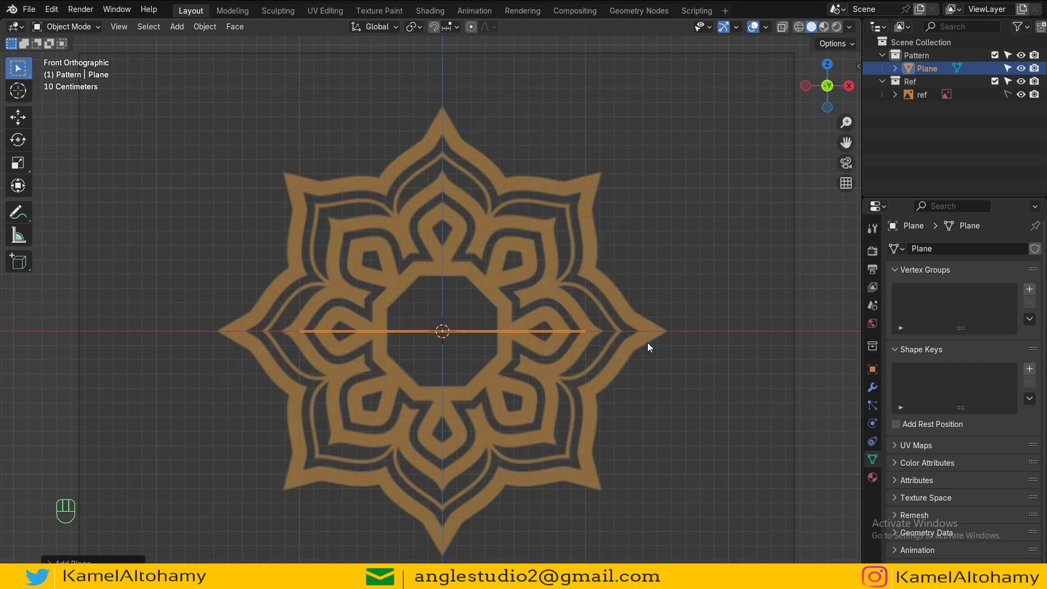
key(r)
key(x)
key(9)
key(0)
key(Return)
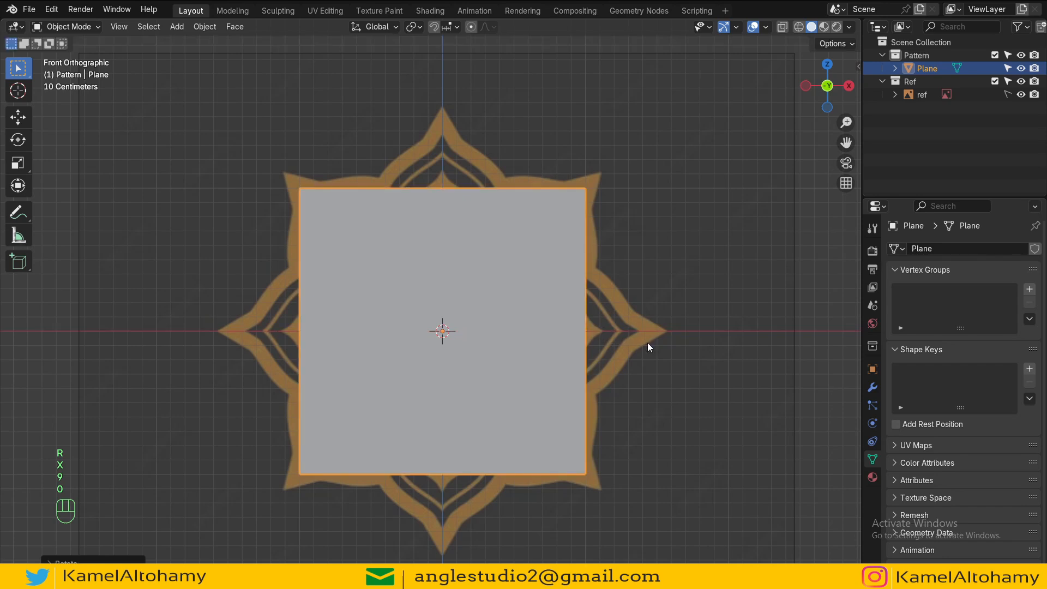
key(z)
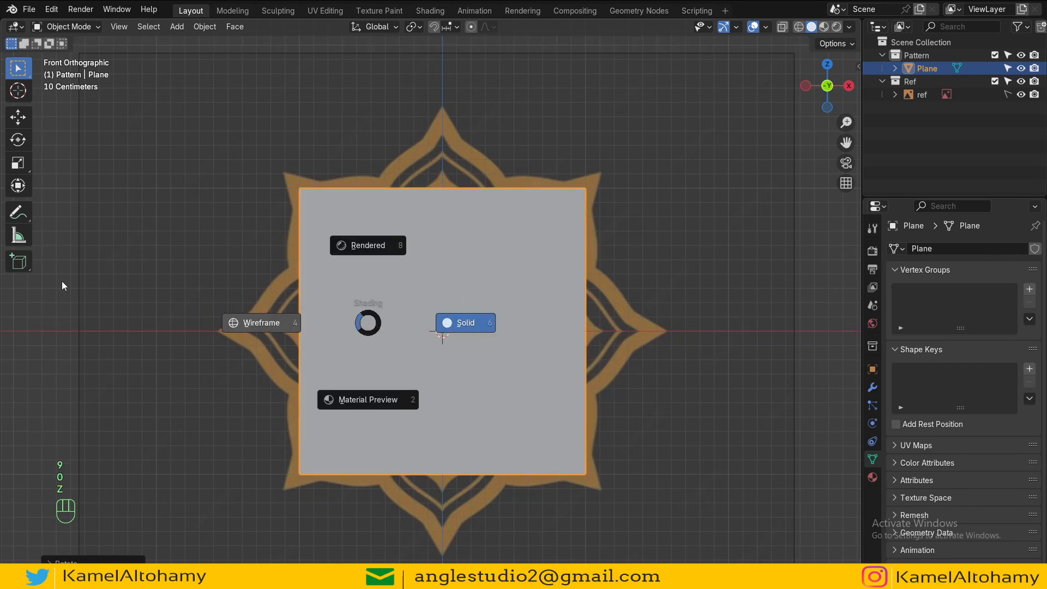
click(63, 285)
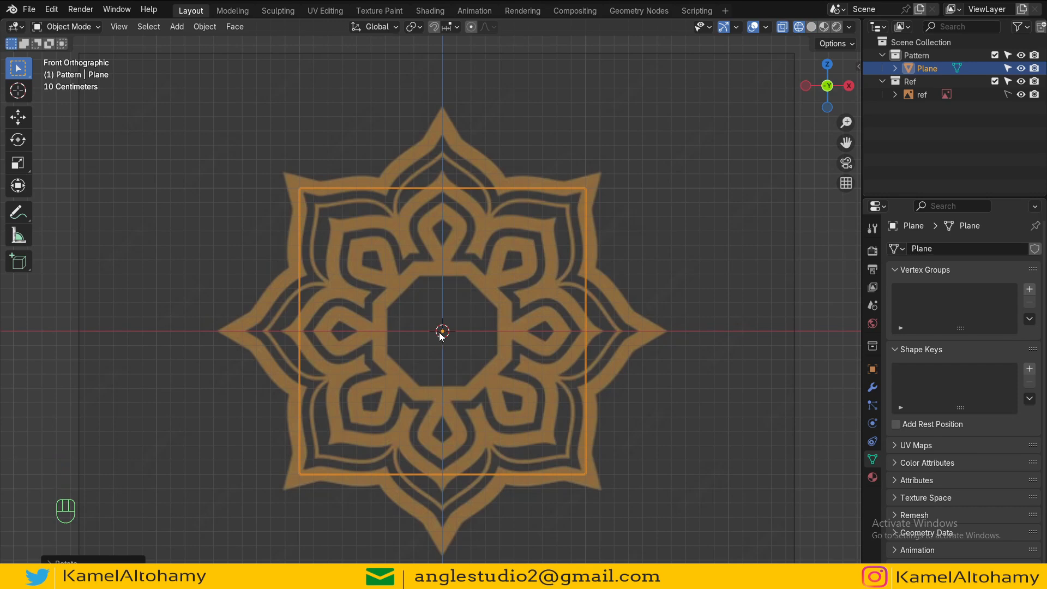
Step: In Edit Mode, add a vertical and a horizontal loop cut through the plane's center
key(Tab)
key(ctrl+r)
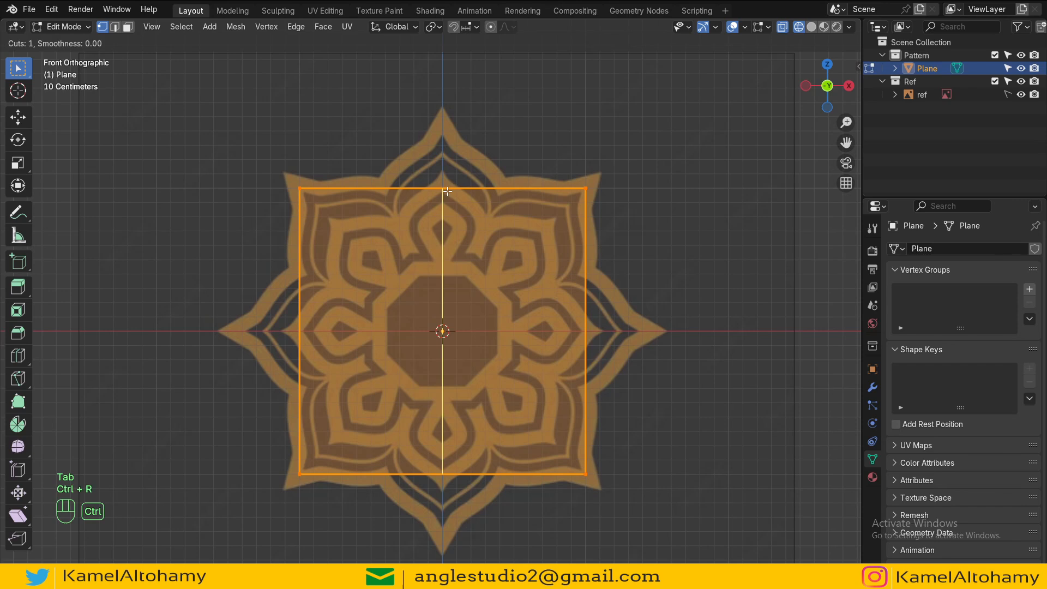
click(450, 191)
key(ctrl+r)
click(453, 315)
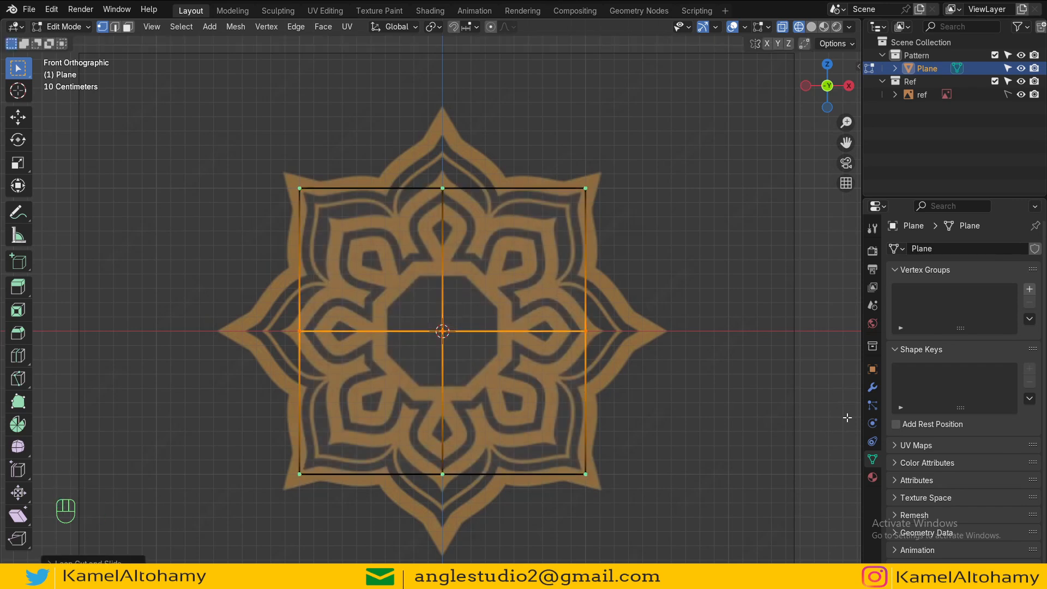
Step: Delete the vertices of the plane's left and lower halves, keeping only the upper-right quarter
click(872, 387)
click(537, 475)
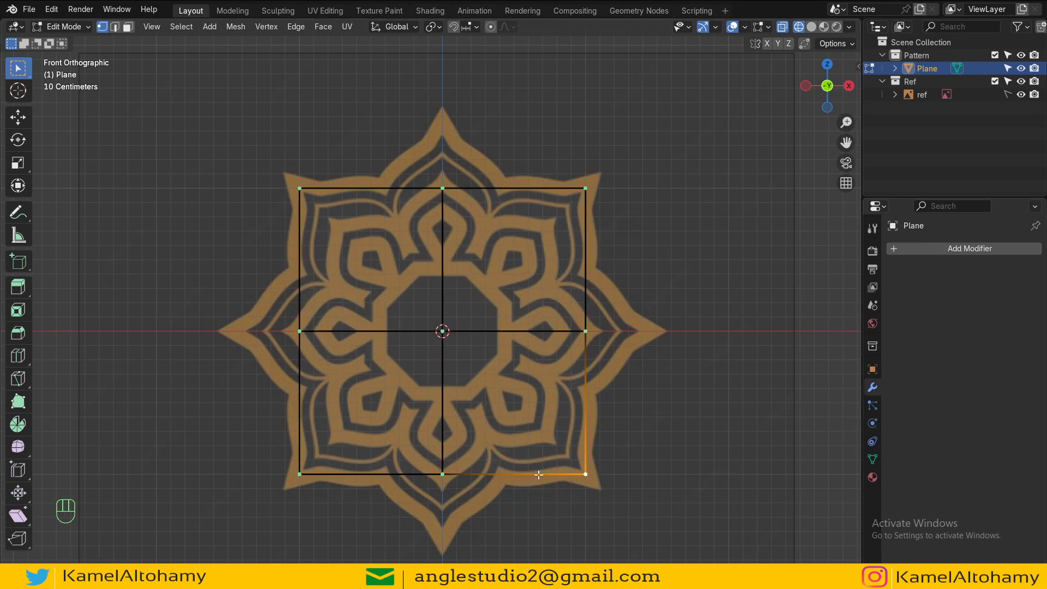
shift+click(467, 473)
shift+click(299, 468)
shift+click(283, 339)
shift+click(303, 209)
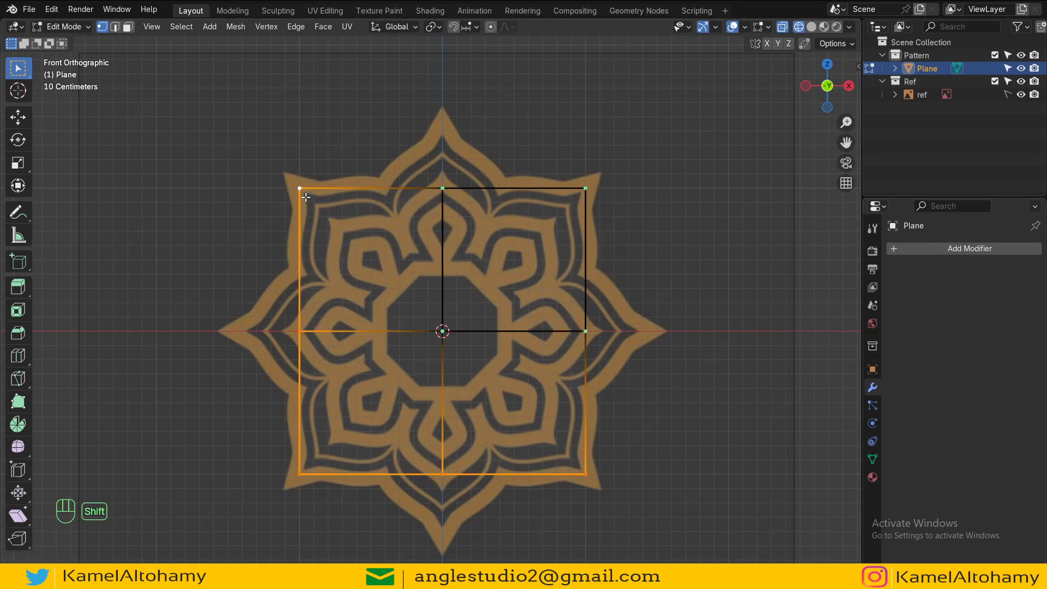
key(x)
click(308, 247)
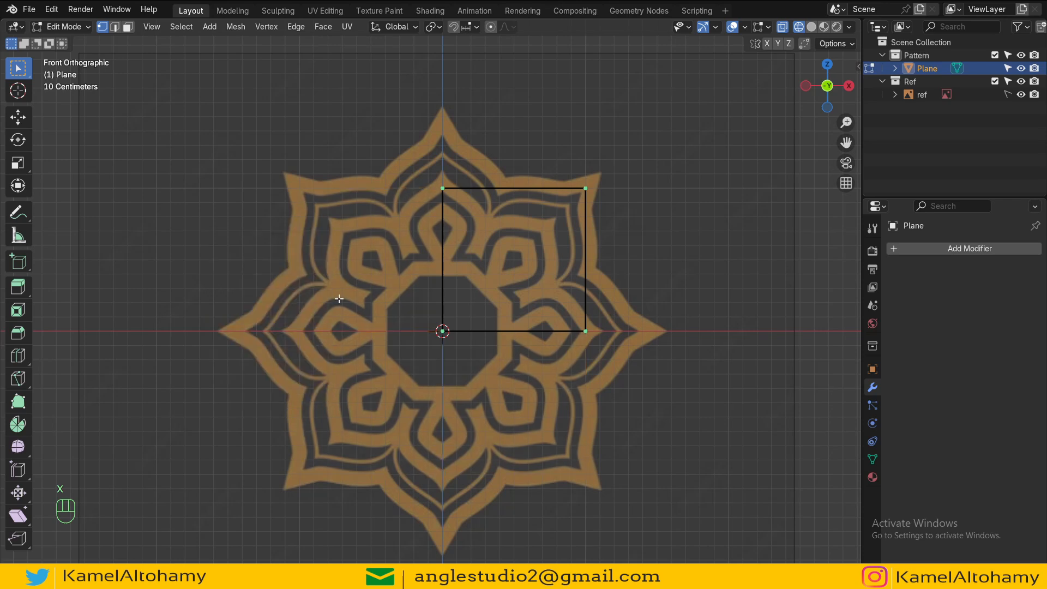
Step: Add a Mirror modifier to the plane and return to Object Mode
click(959, 249)
mouse_move(901, 301)
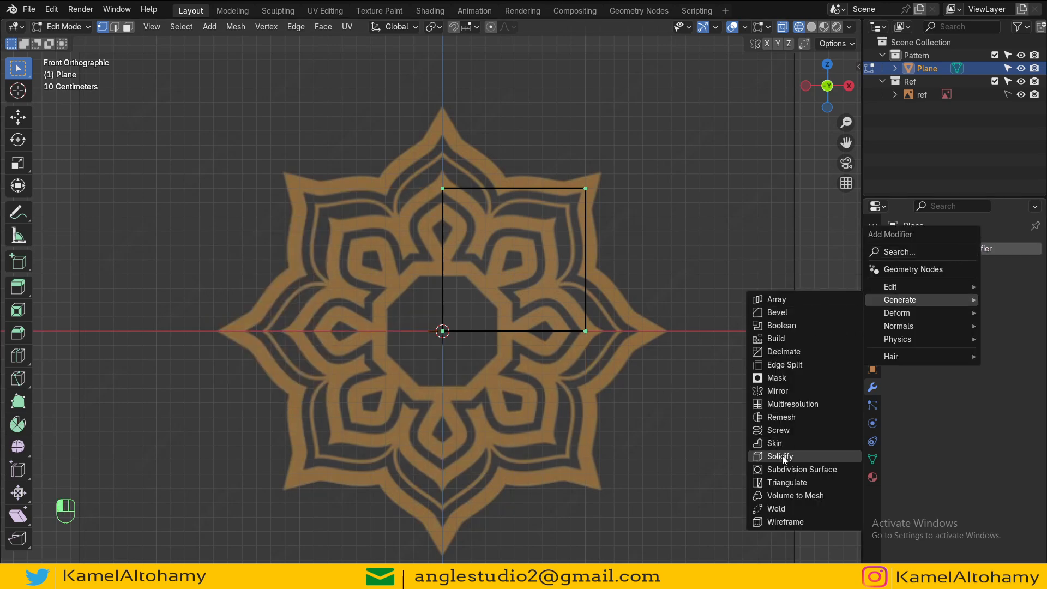
click(778, 392)
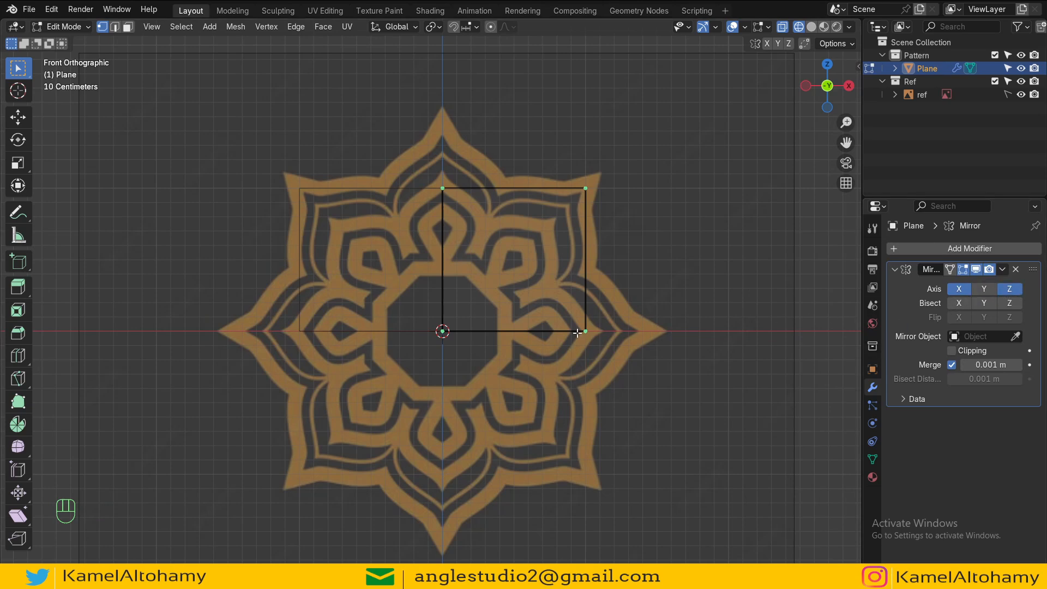
key(Tab)
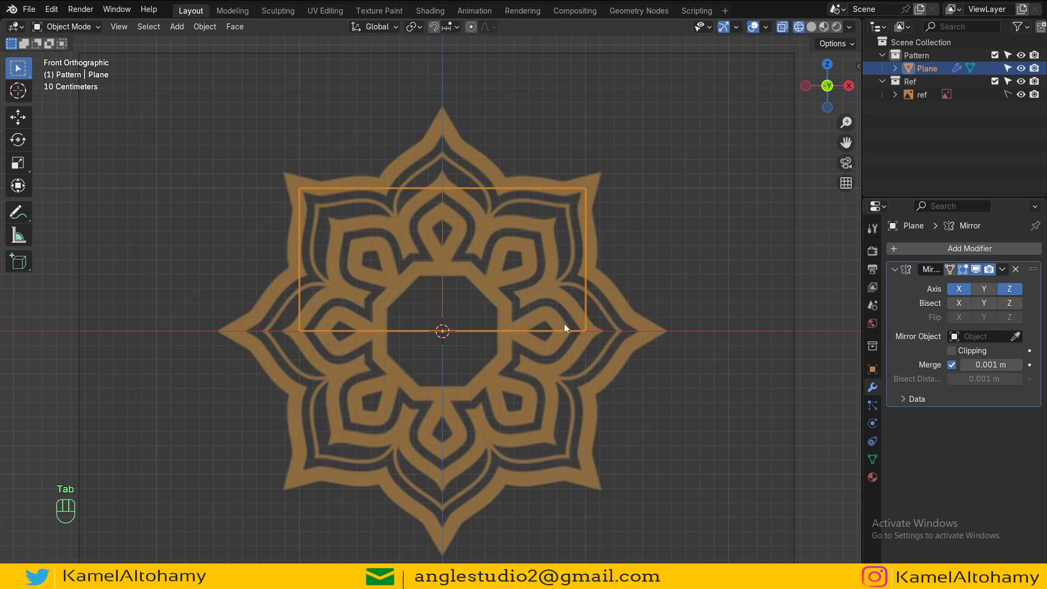
Step: Check the plane's transform values and apply its scale
key(n)
click(854, 68)
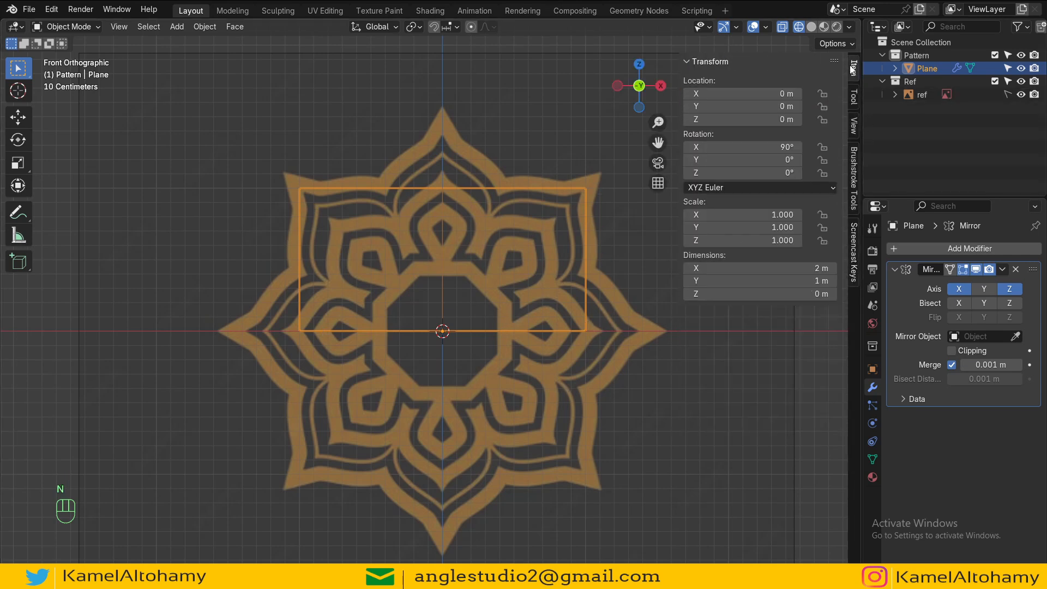
key(n)
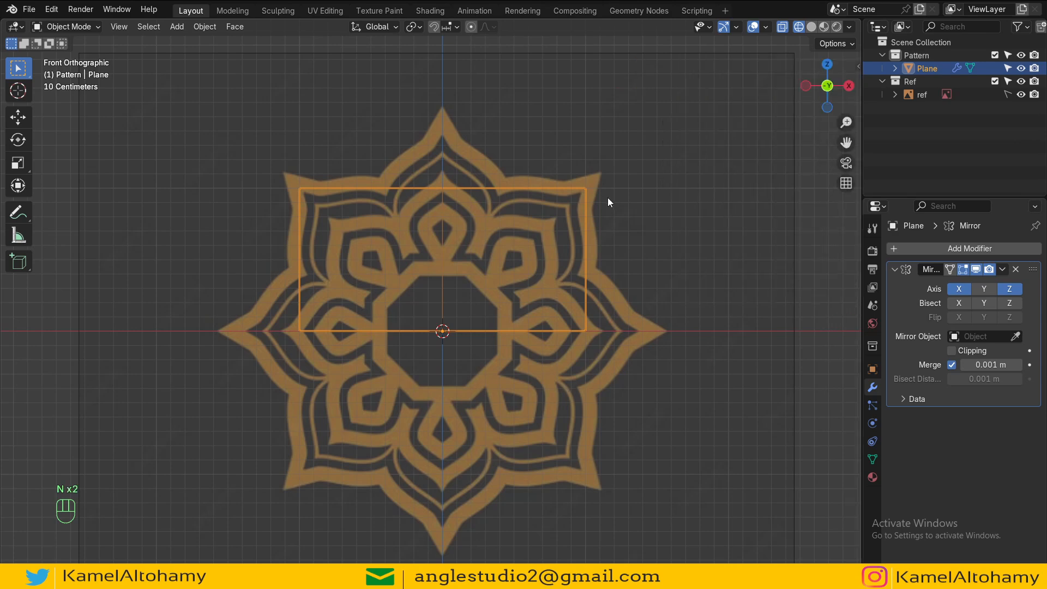
key(ctrl+a)
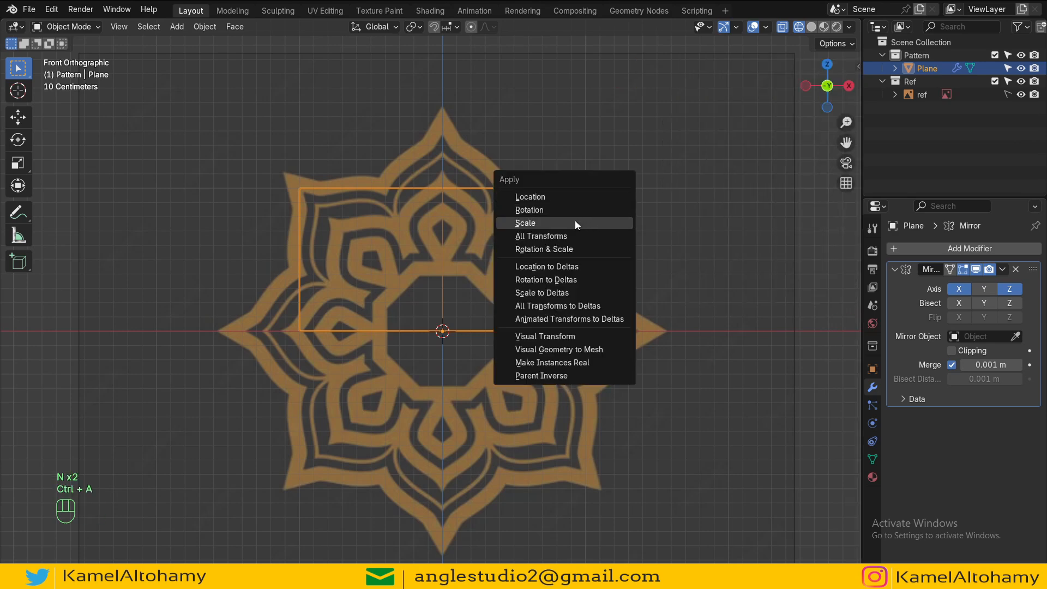
click(573, 213)
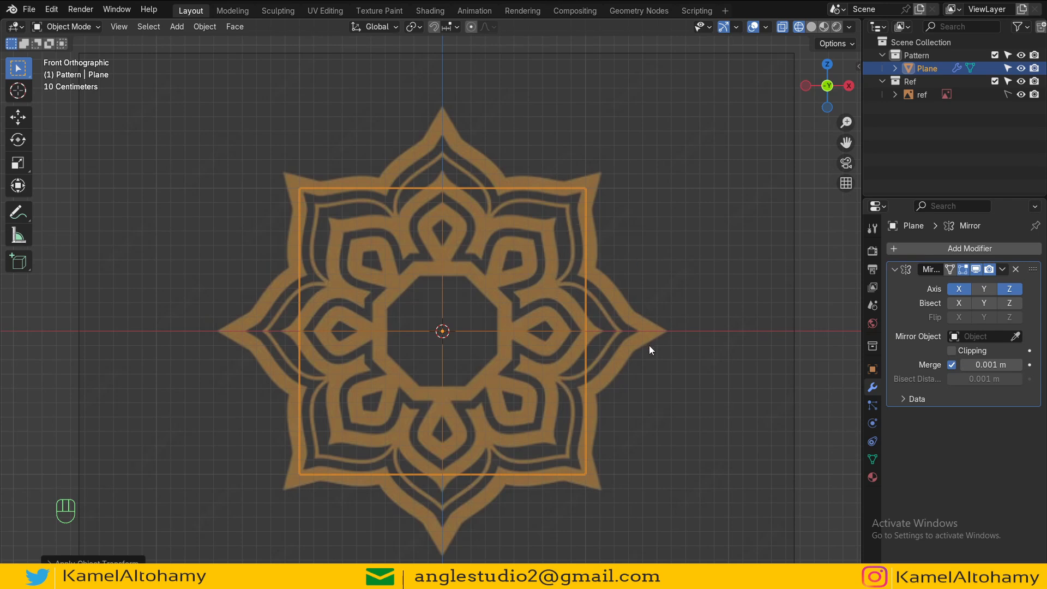
Step: In Edit Mode, enable mirror clipping and slide the right-middle vertex inward along X to the inner octagon
scroll(649, 345, up, 2)
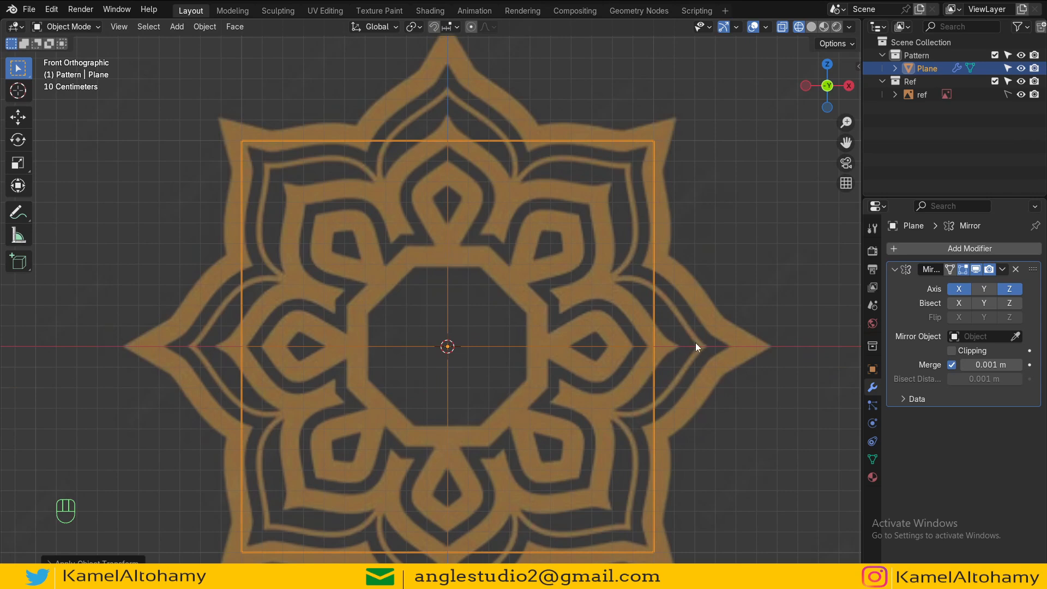
scroll(695, 343, down, 3)
scroll(643, 348, up, 2)
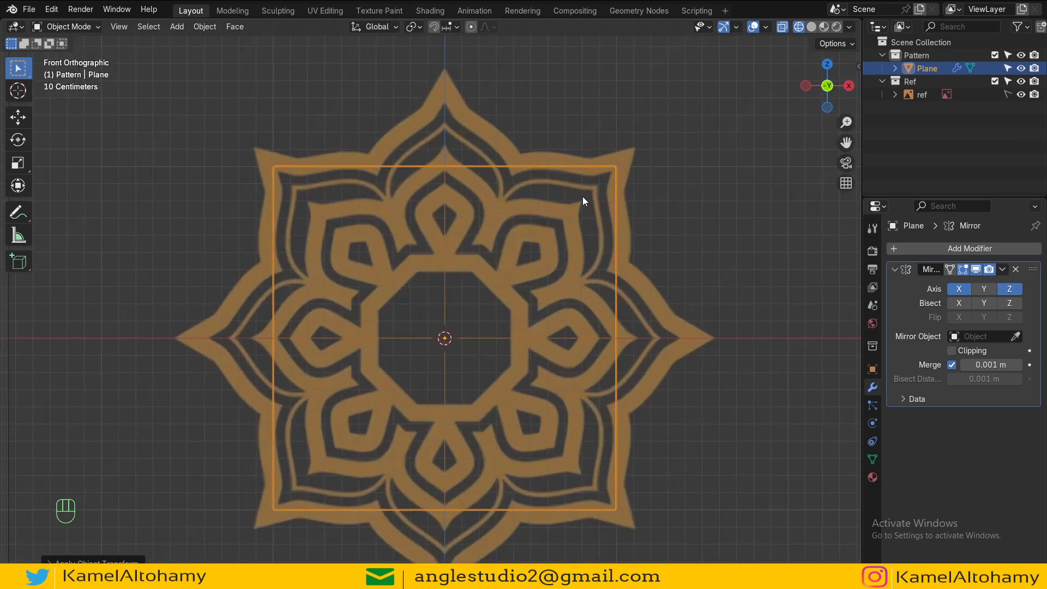
scroll(571, 328, up, 1)
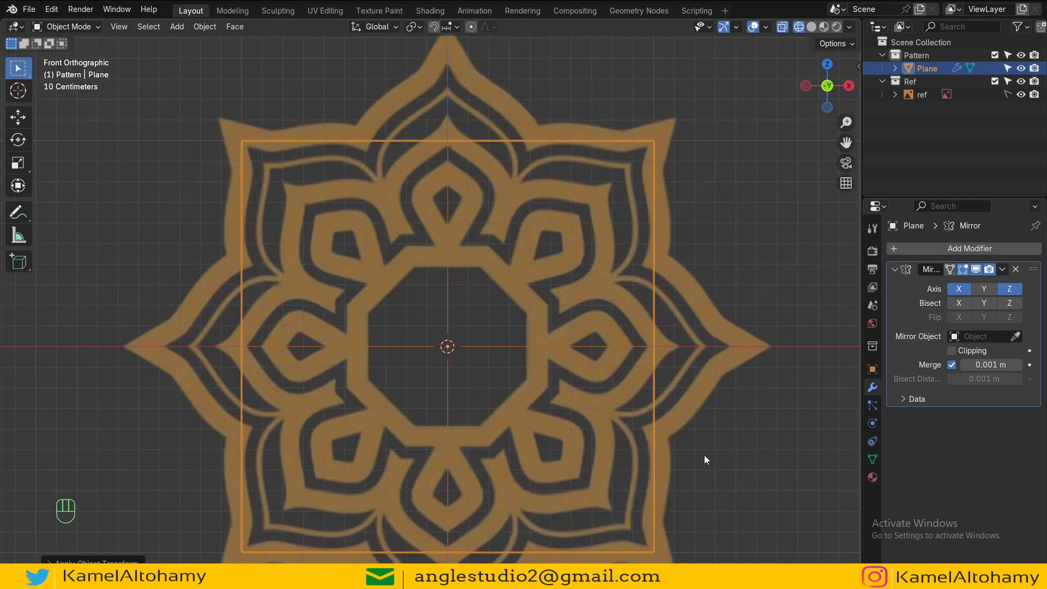
key(Tab)
click(660, 345)
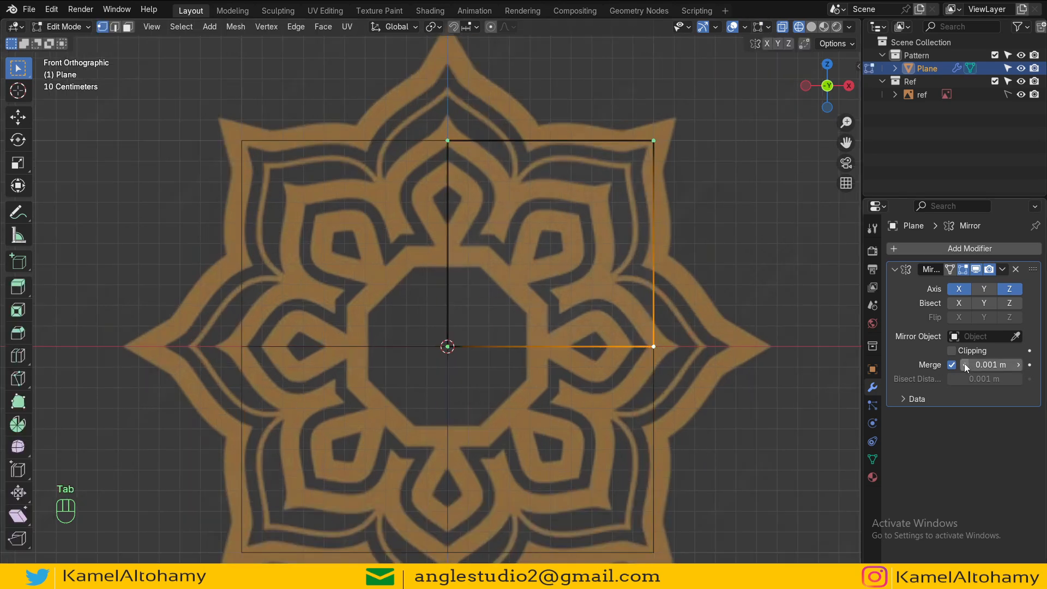
click(951, 350)
key(g)
key(x)
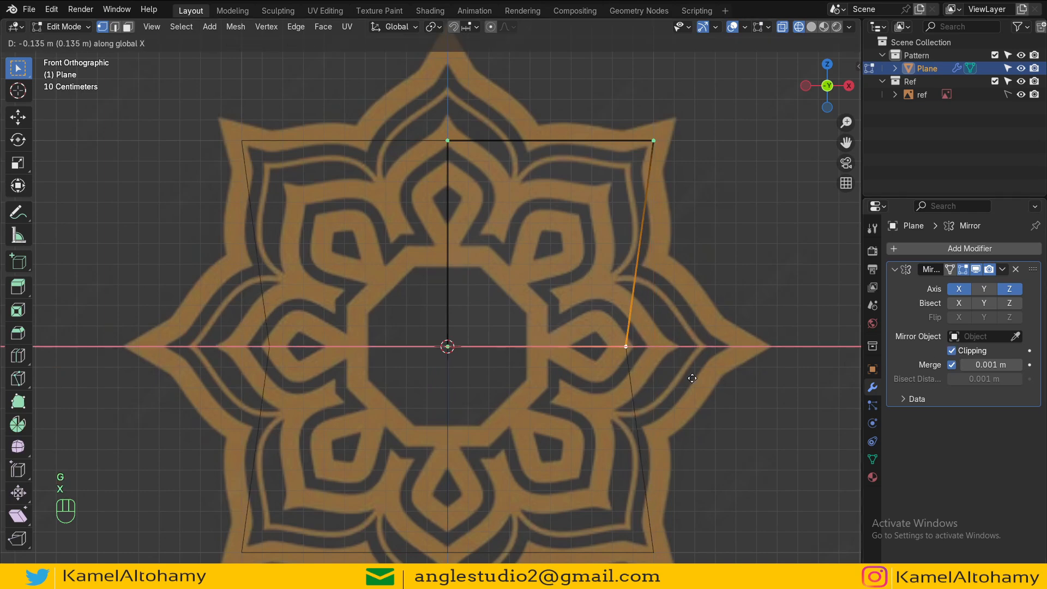
click(597, 305)
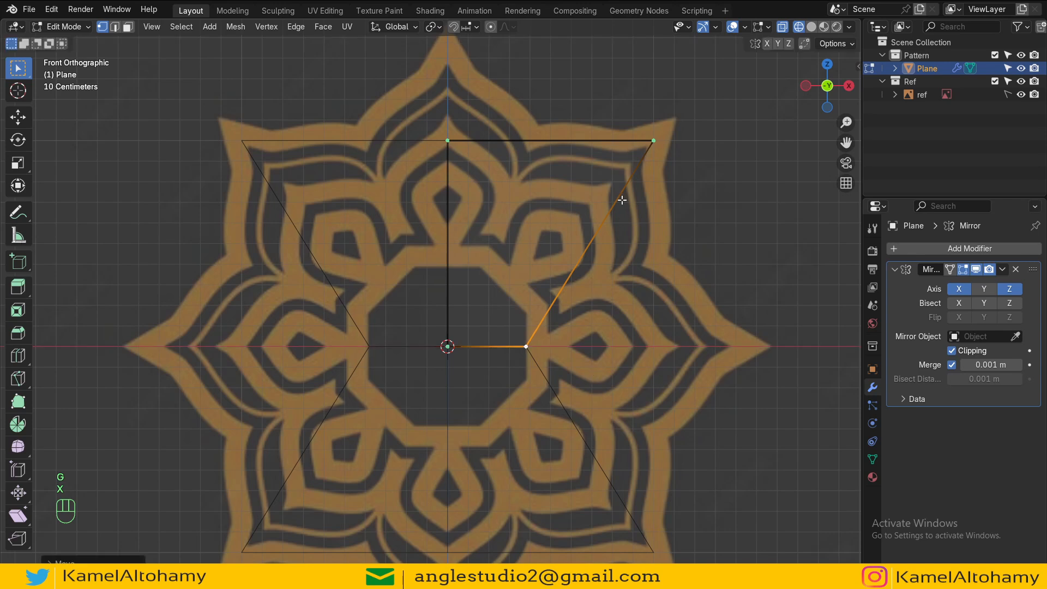
Step: Move the plane's corner vertex onto the octagon's diagonal corner and lower the top vertex along Z
click(652, 155)
key(g)
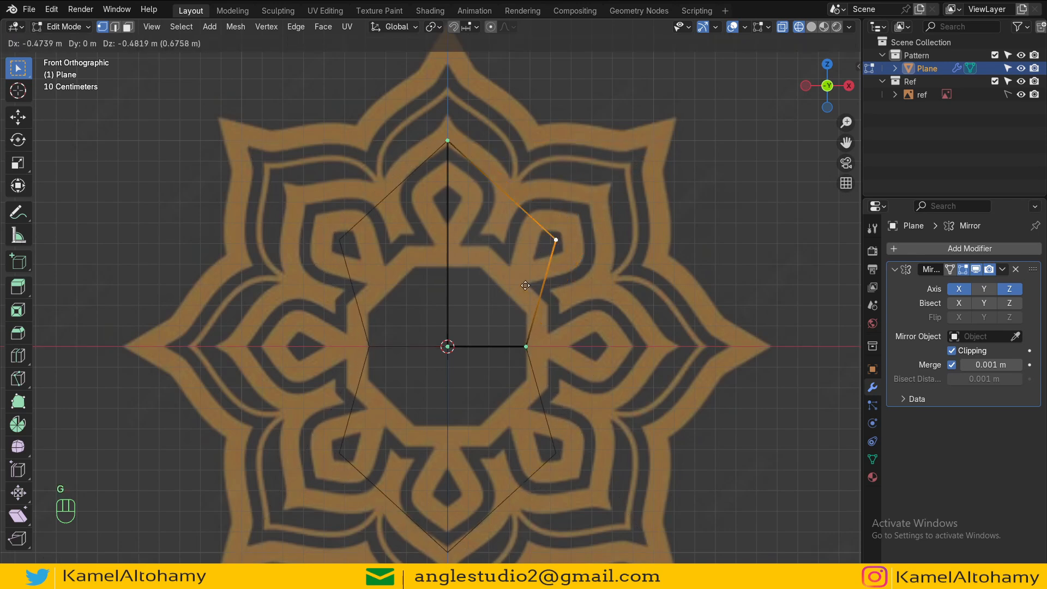
click(503, 346)
click(448, 142)
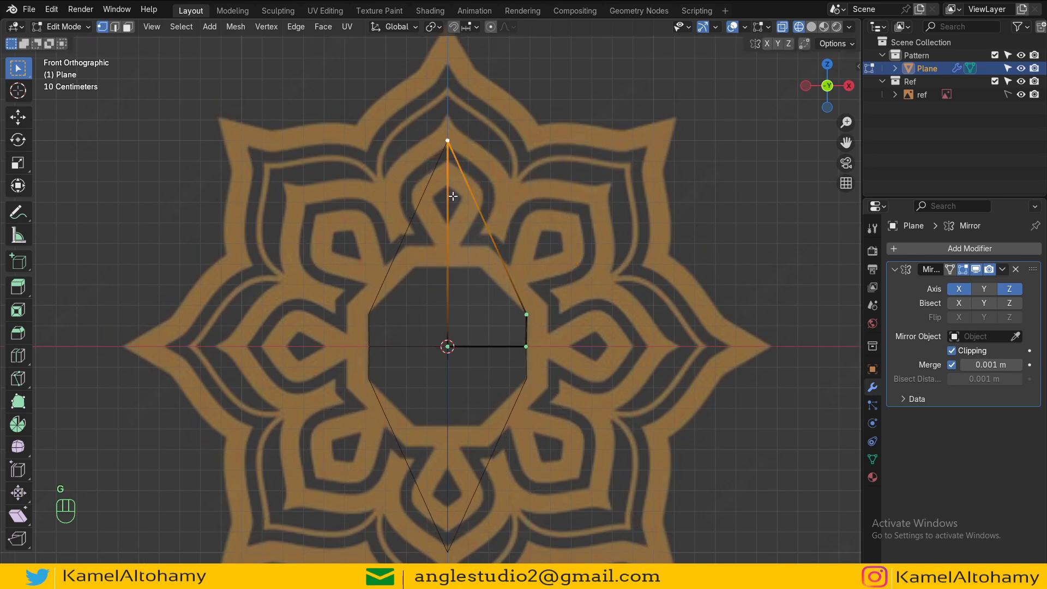
key(g)
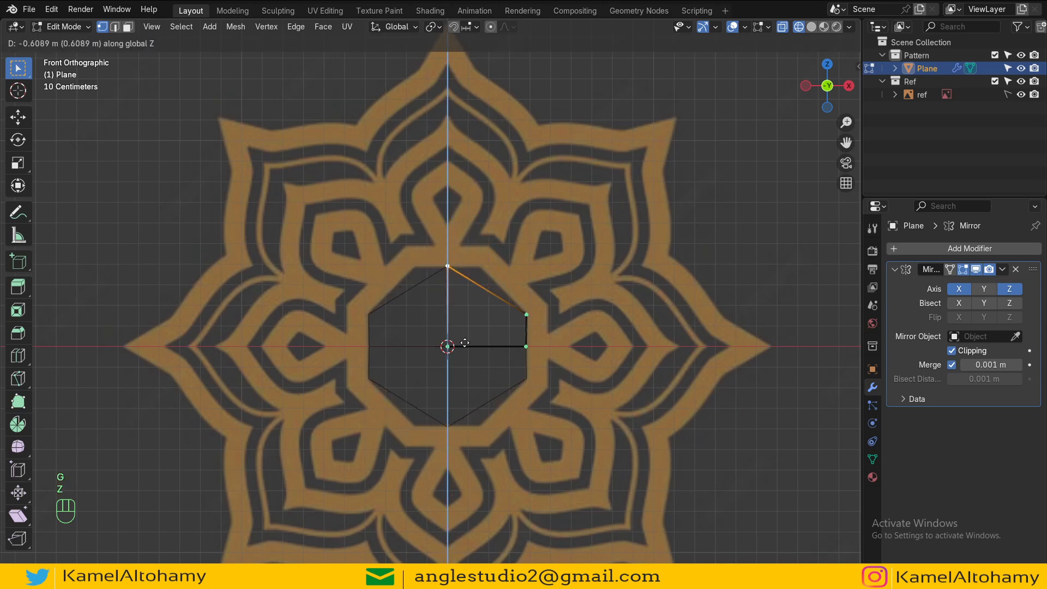
key(z)
click(493, 342)
Step: Zoom in and delete the plane's top vertex
scroll(493, 268, up, 3)
scroll(493, 267, up, 2)
shift+middle_drag(485, 289, 440, 348)
click(431, 310)
click(265, 219)
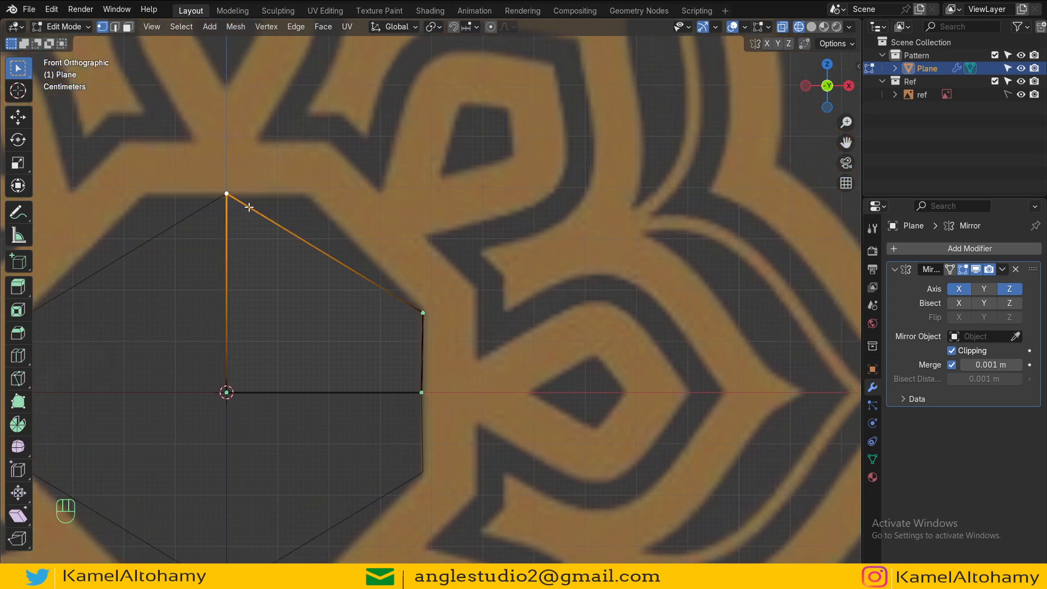
key(x)
click(265, 218)
Step: Extrude the upper vertex diagonally along the octagon edge, then along X to the vertical centre line
click(439, 320)
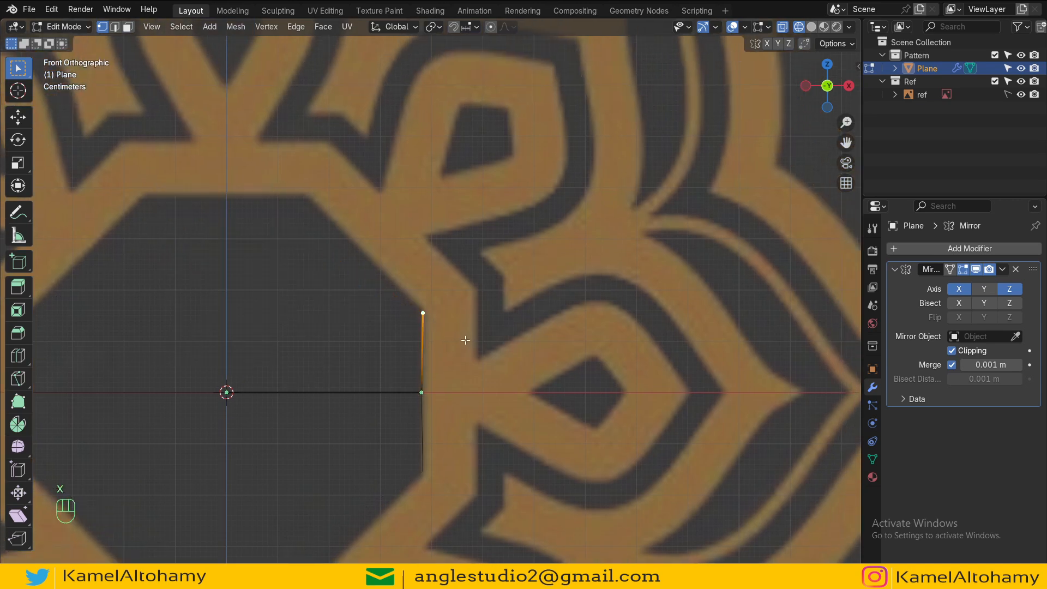
key(e)
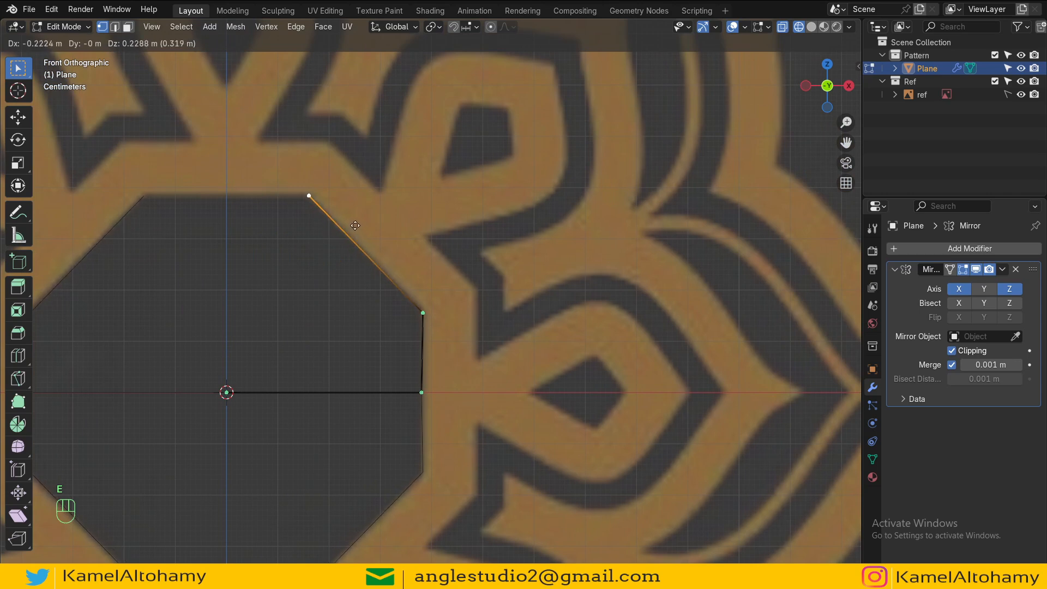
click(354, 225)
key(e)
key(x)
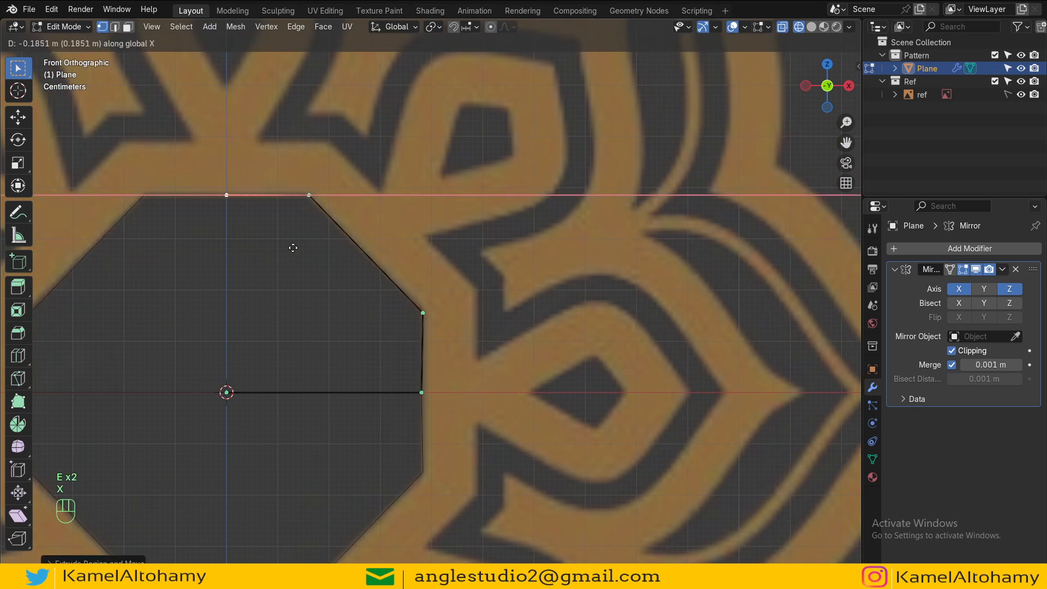
click(292, 246)
key(Tab)
scroll(445, 349, down, 3)
key(Tab)
scroll(444, 352, up, 3)
Step: Extrude the octagon's top-right vertex straight up along Z into the band
click(434, 397)
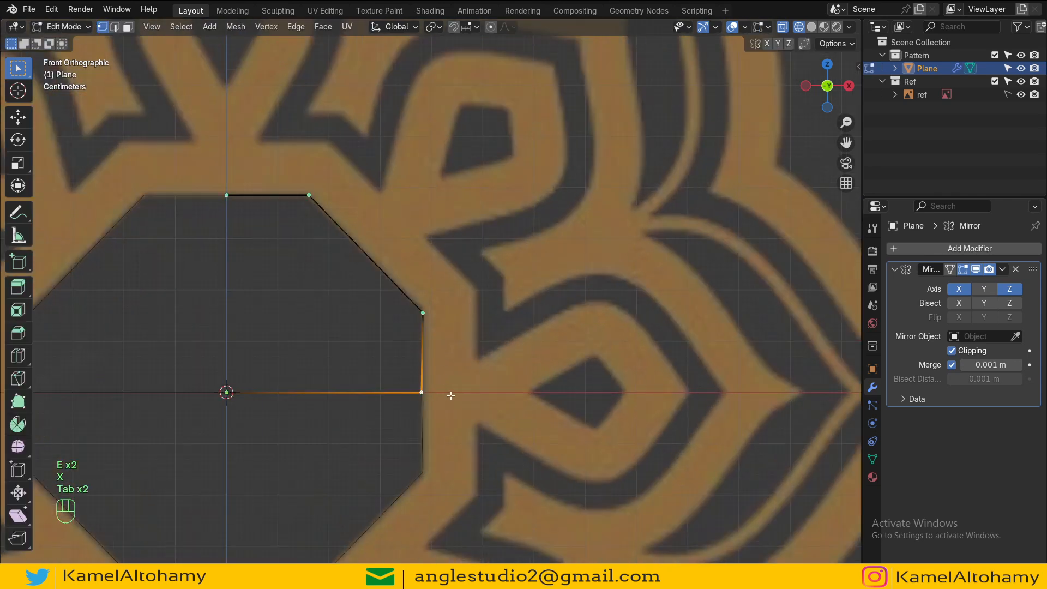
shift+middle_drag(472, 389, 461, 410)
click(422, 328)
click(422, 328)
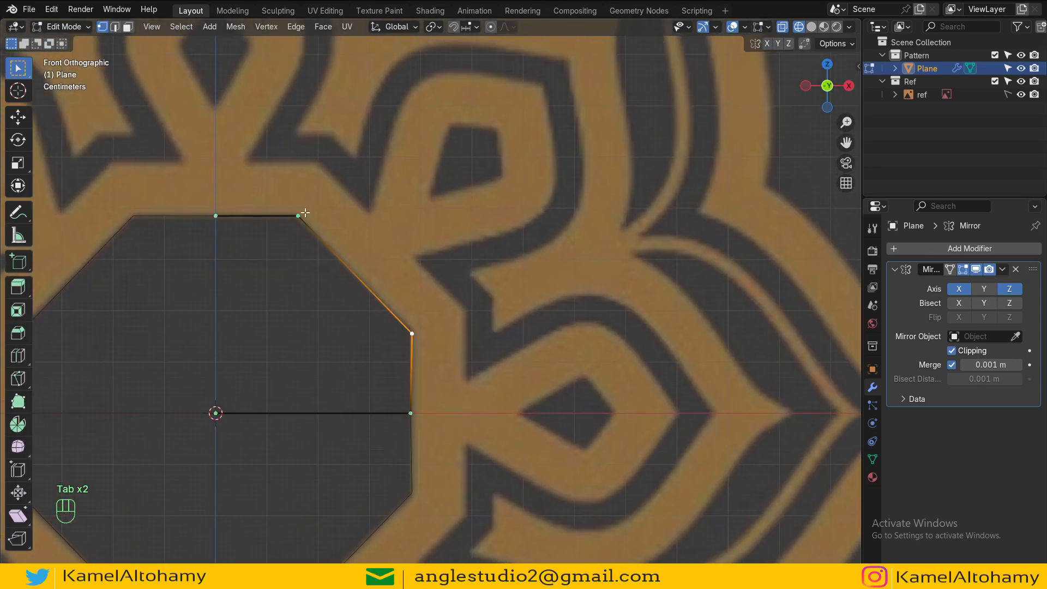
click(305, 213)
key(e)
key(z)
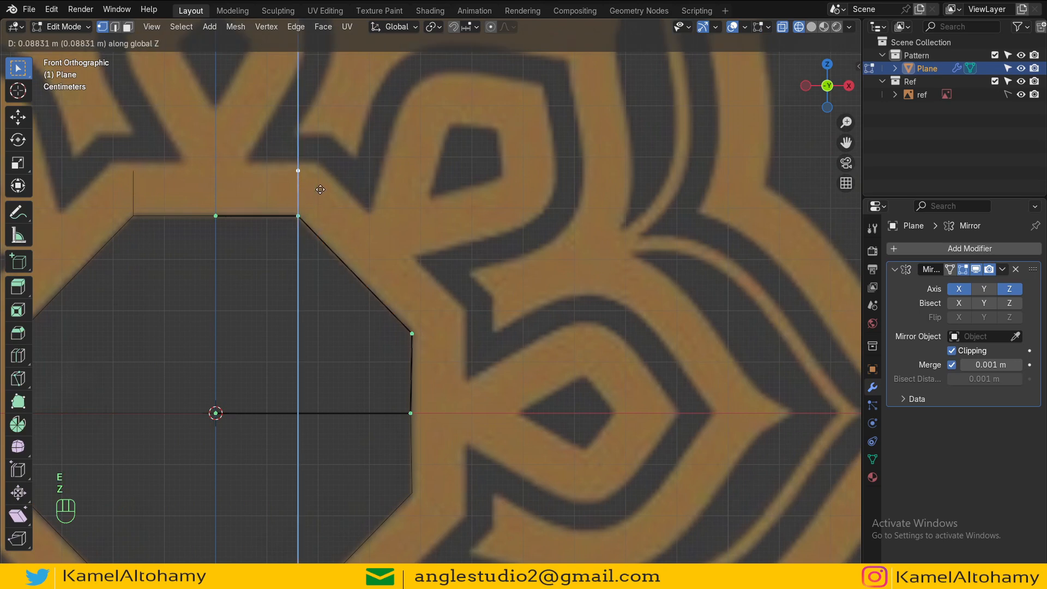
click(320, 184)
Step: Extrude a short diagonal edge outward from the octagon's side vertex
click(423, 328)
key(e)
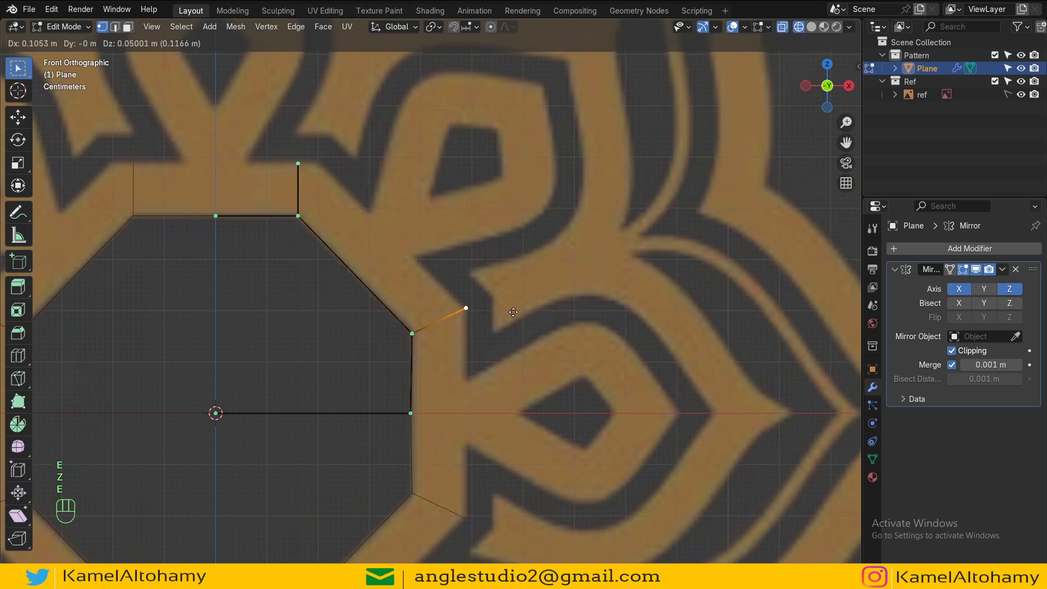
click(511, 317)
Step: Extrude the octagon's centre-line vertex outward along X
scroll(511, 317, down, 1)
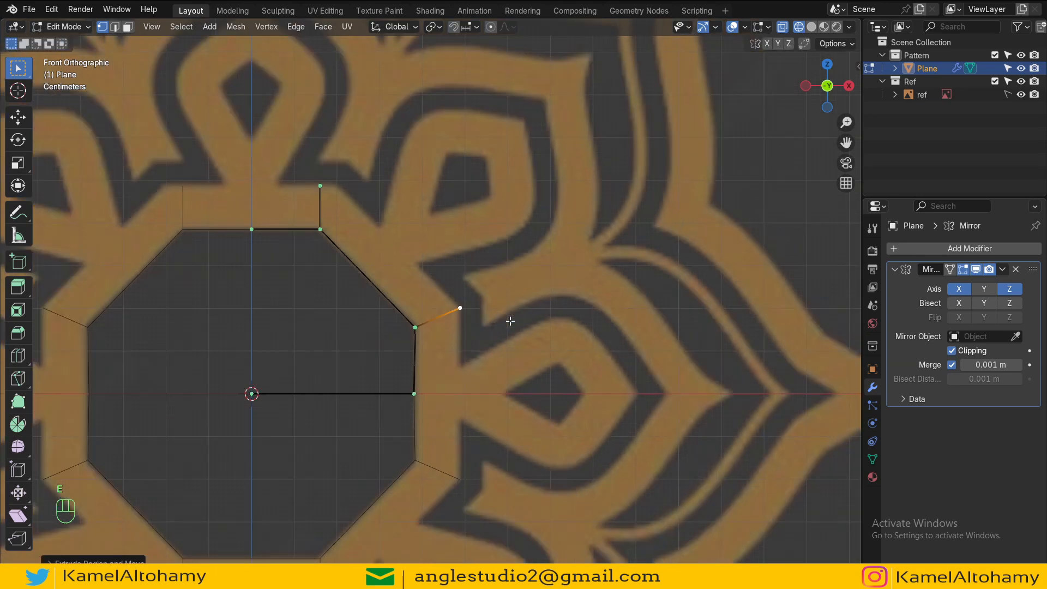
click(416, 398)
key(e)
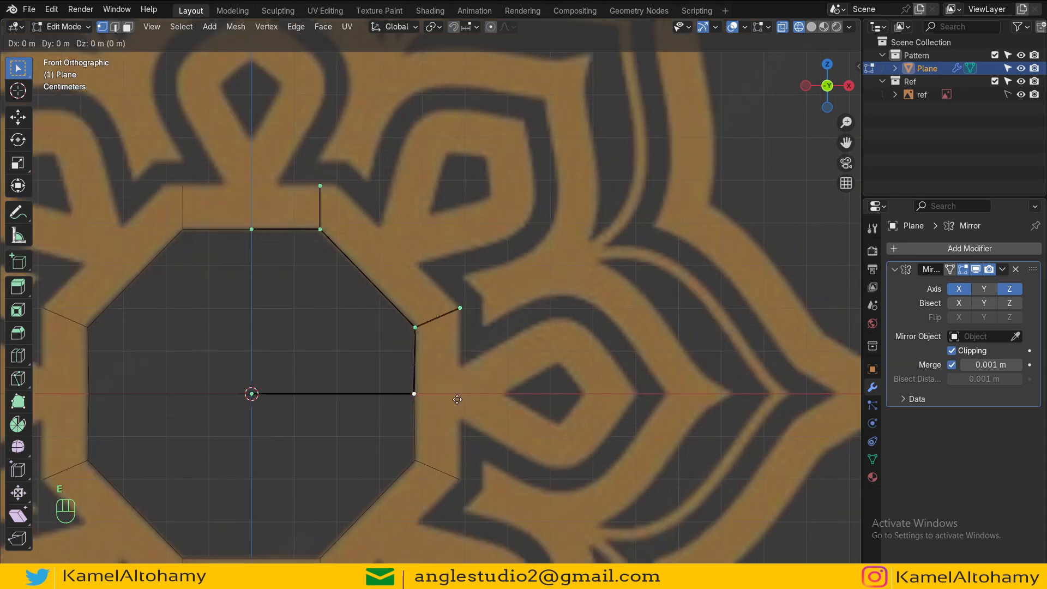
key(x)
click(545, 392)
Step: Extrude the end of the diagonal edge straight down along Z
click(457, 311)
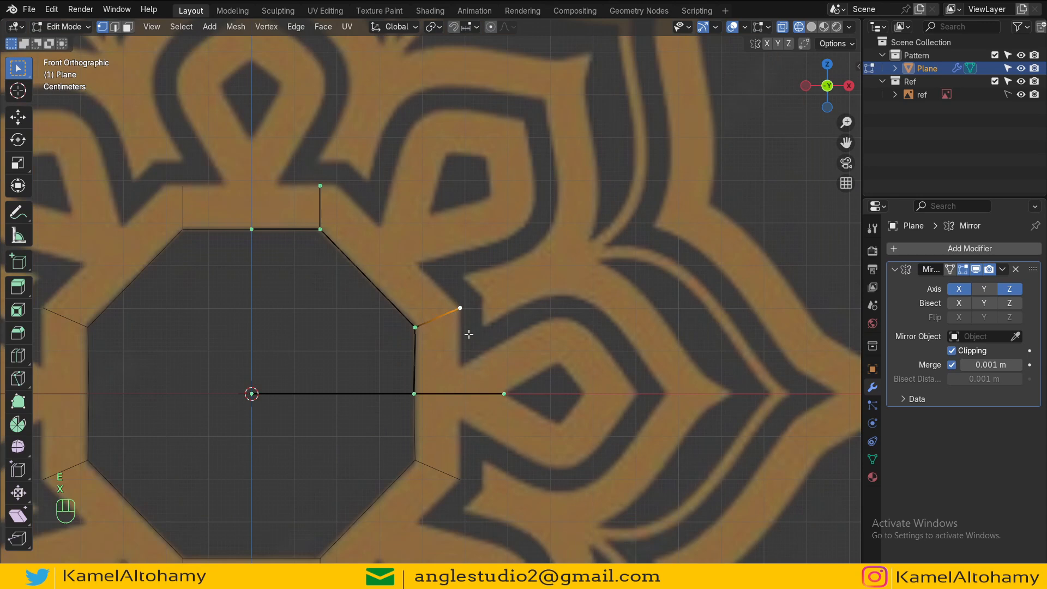
key(e)
key(z)
click(474, 393)
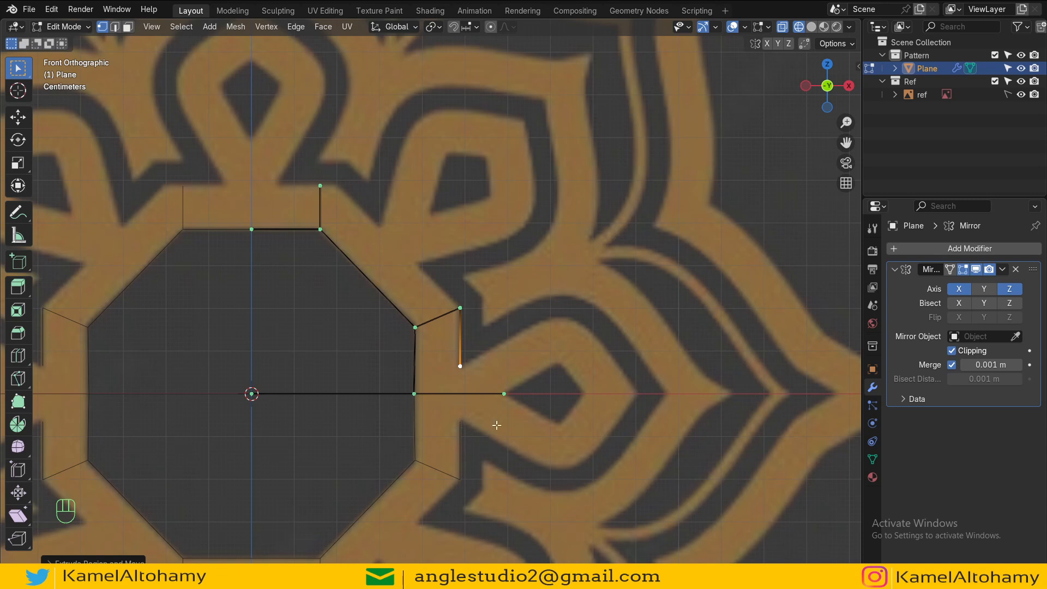
Step: Trace the small diamond's top half by extruding the outer centre-line vertex up, then back to the centre line
click(505, 395)
key(e)
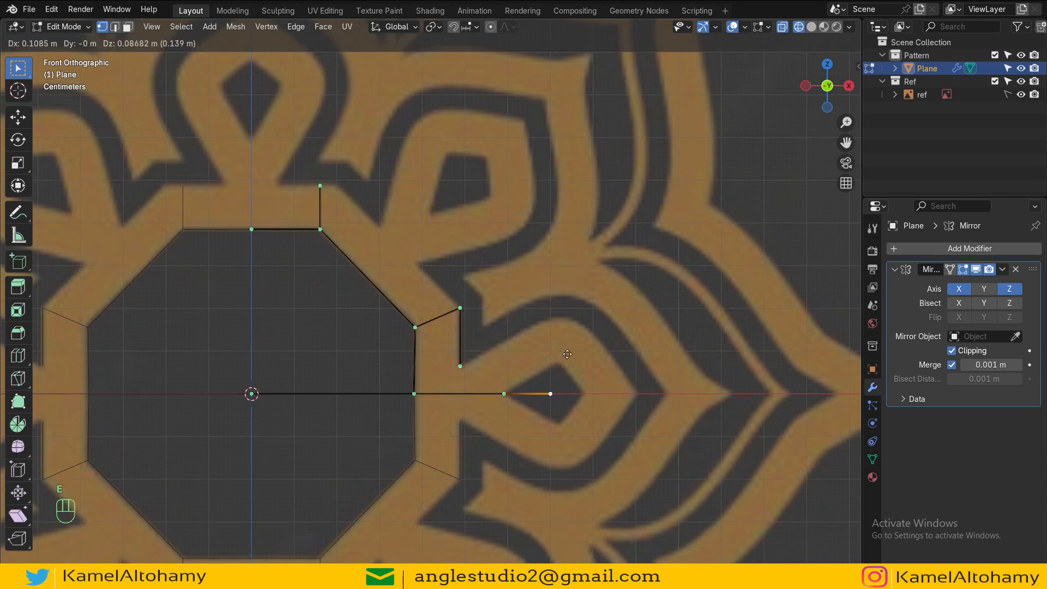
click(576, 351)
key(g)
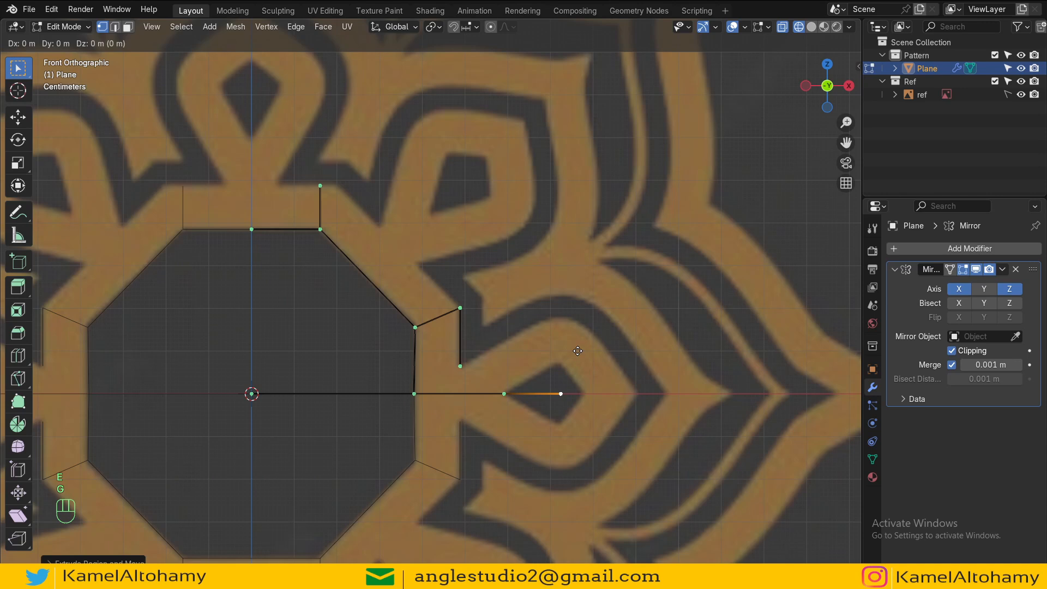
key(z)
key(Escape)
click(951, 351)
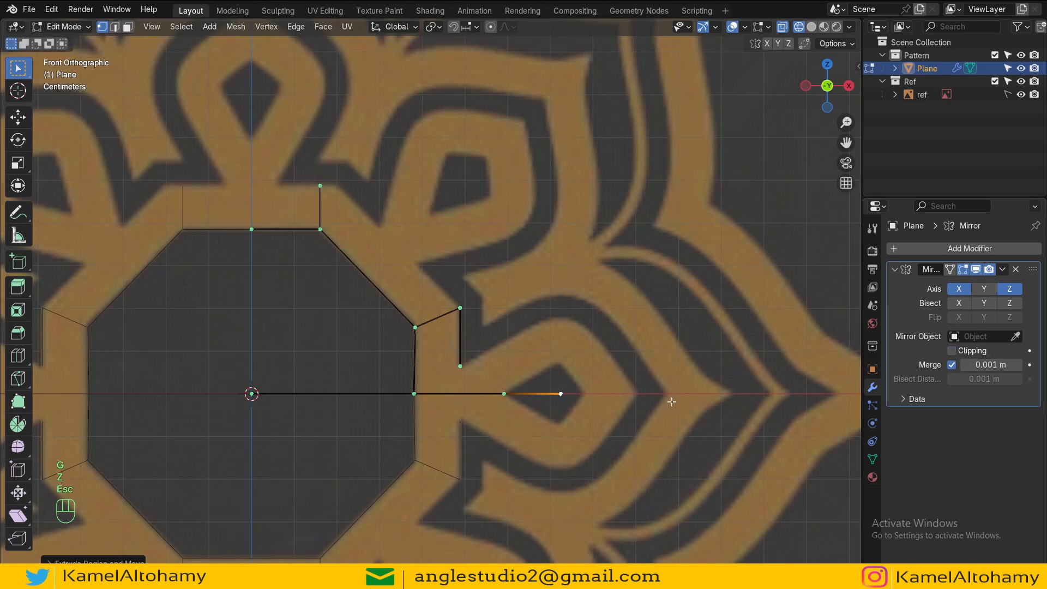
key(g)
key(z)
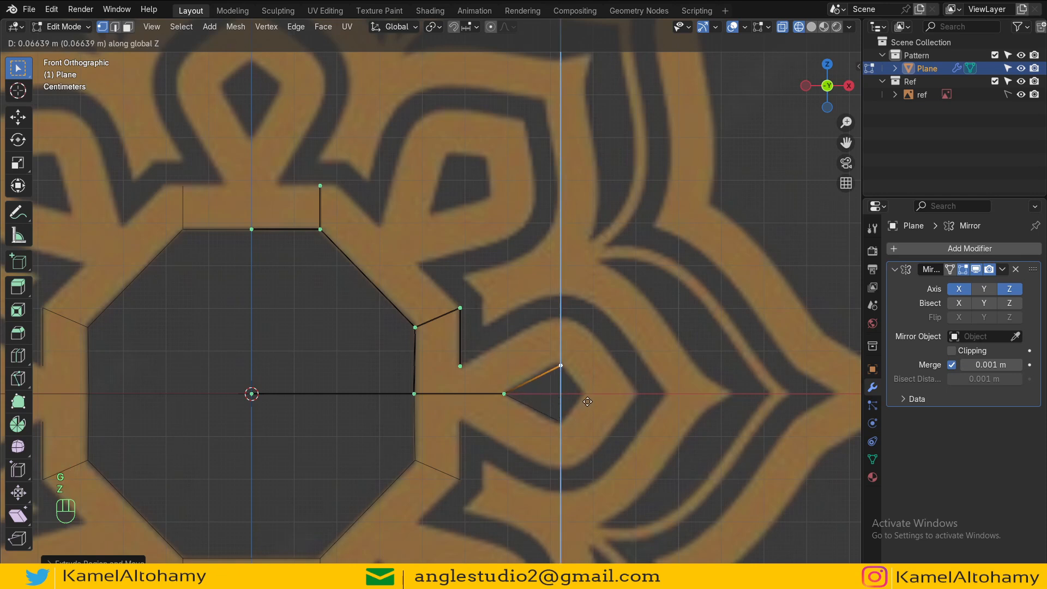
click(590, 398)
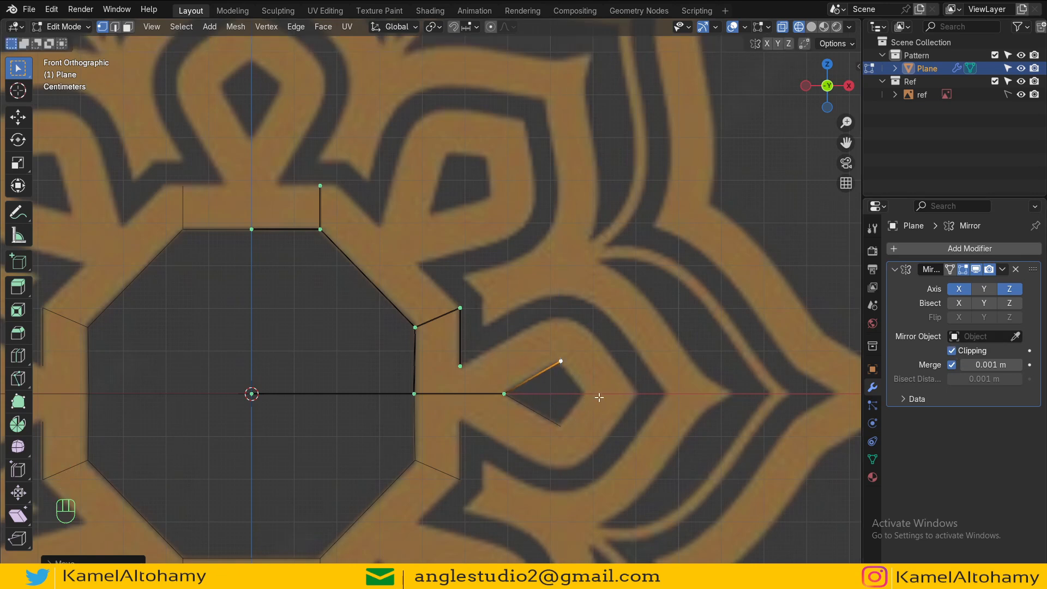
key(e)
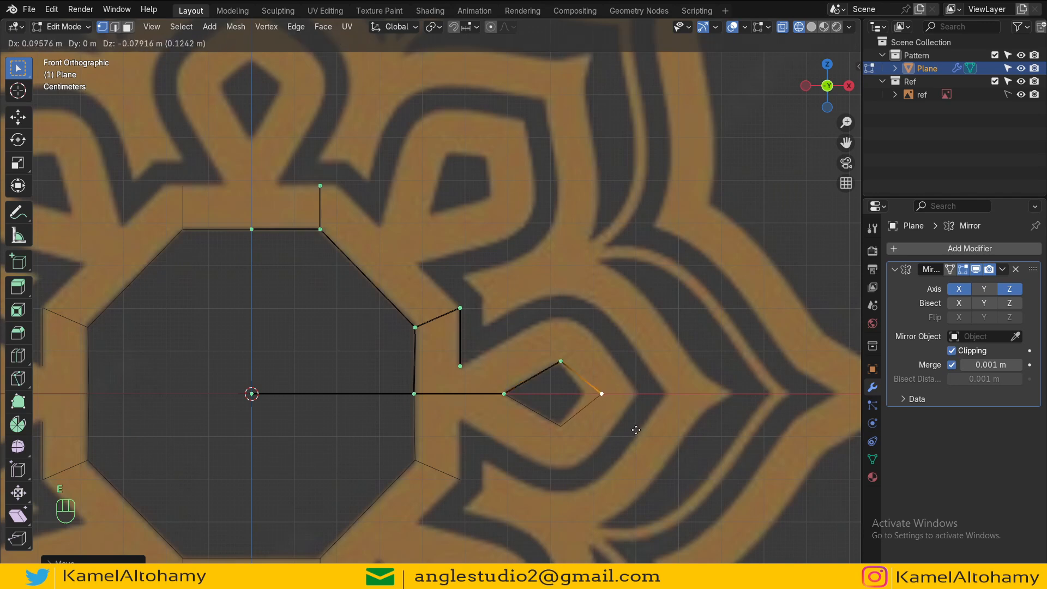
click(619, 427)
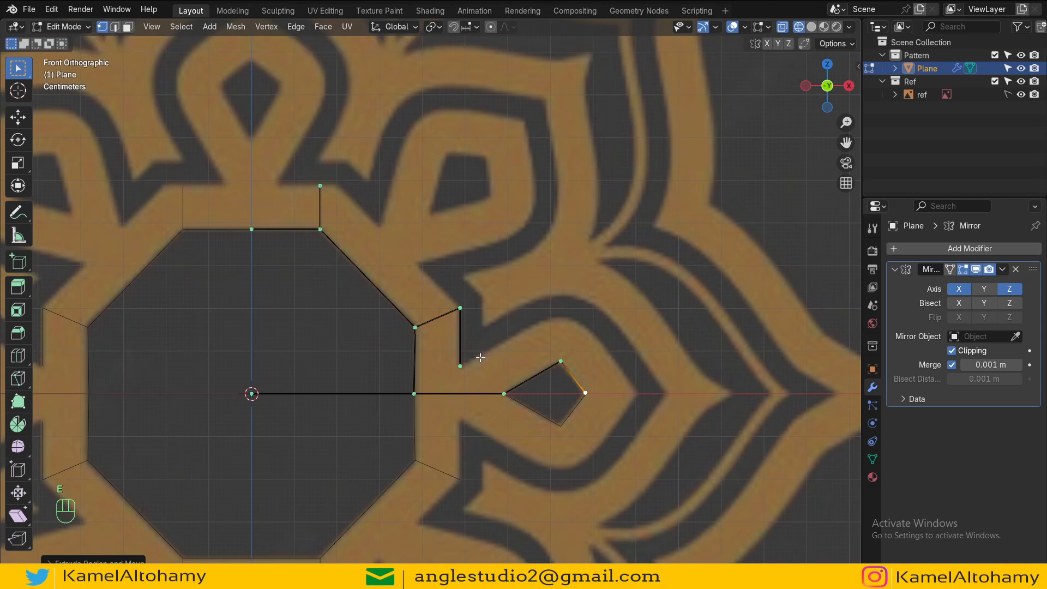
Step: Trace the diamond loop's outer curve from the vertical edge's end down to the X axis with successive vertex extrusions
click(460, 366)
scroll(452, 378, up, 2)
ctrl+scroll(468, 368, right, 2)
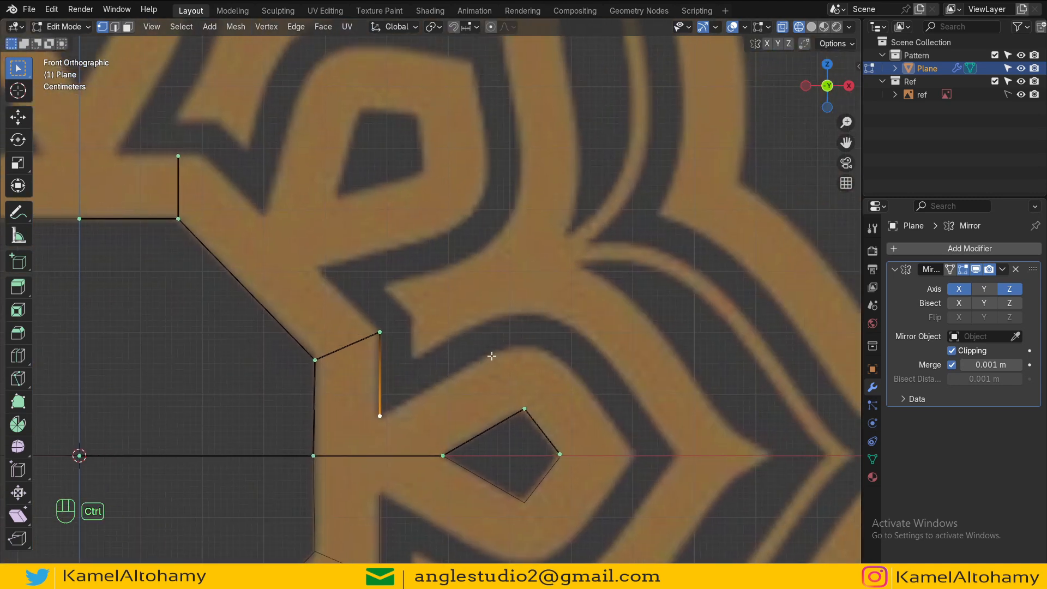
ctrl+right_click(491, 355)
ctrl+right_click(539, 348)
ctrl+right_click(577, 372)
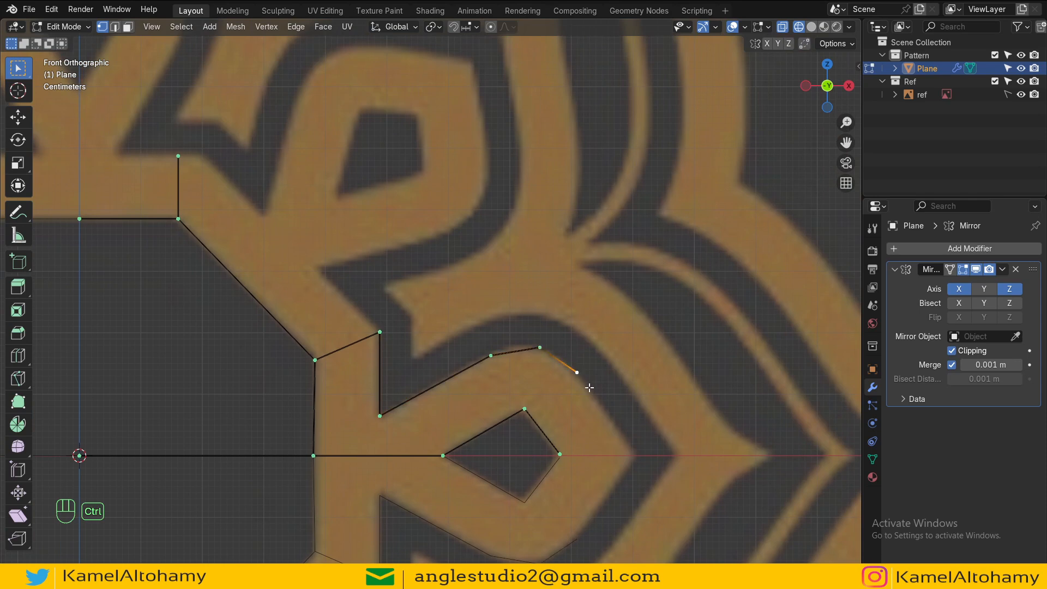
ctrl+right_click(610, 418)
key(e)
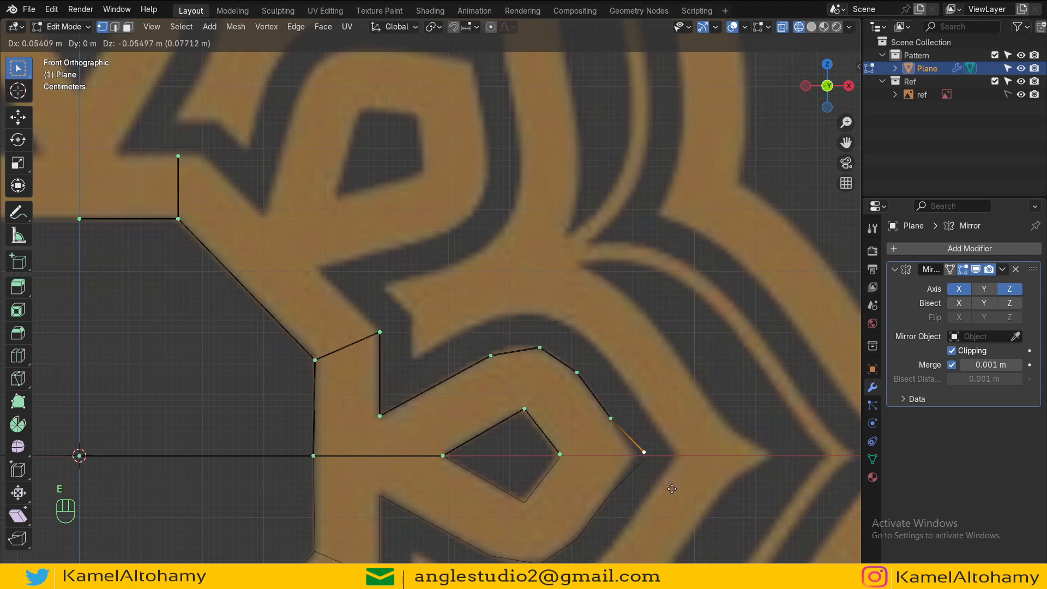
click(658, 495)
key(Tab)
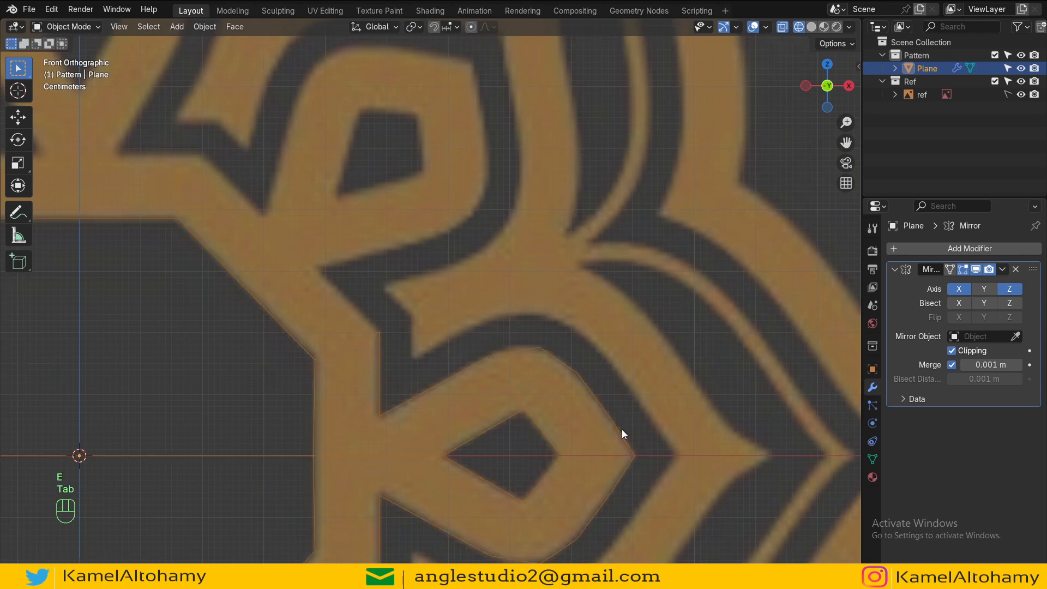
scroll(510, 409, down, 2)
key(Tab)
click(475, 332)
shift+middle_drag(476, 332, 520, 365)
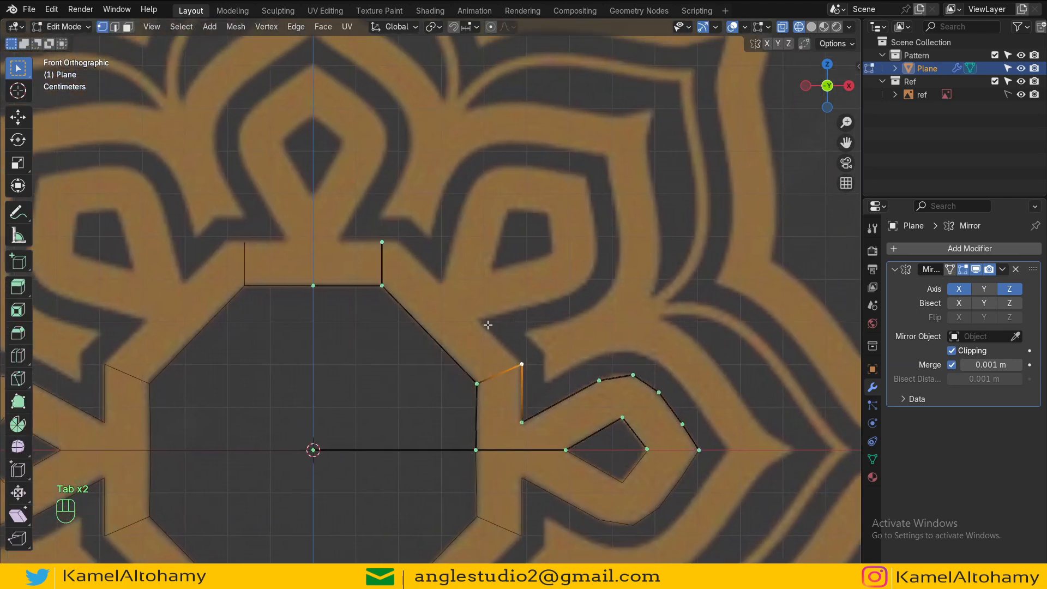
Step: Extrude the top edge's corner vertex along X and join it to the lower diagonal's end with a new edge
click(389, 243)
shift+middle_drag(390, 243, 428, 312)
scroll(481, 355, up, 2)
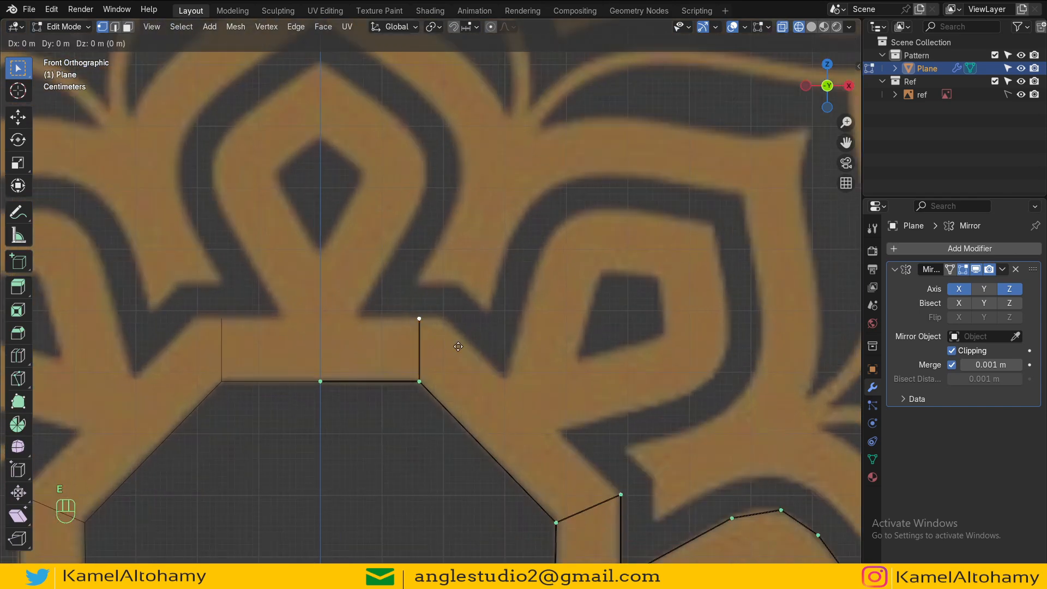
key(e)
key(x)
click(487, 352)
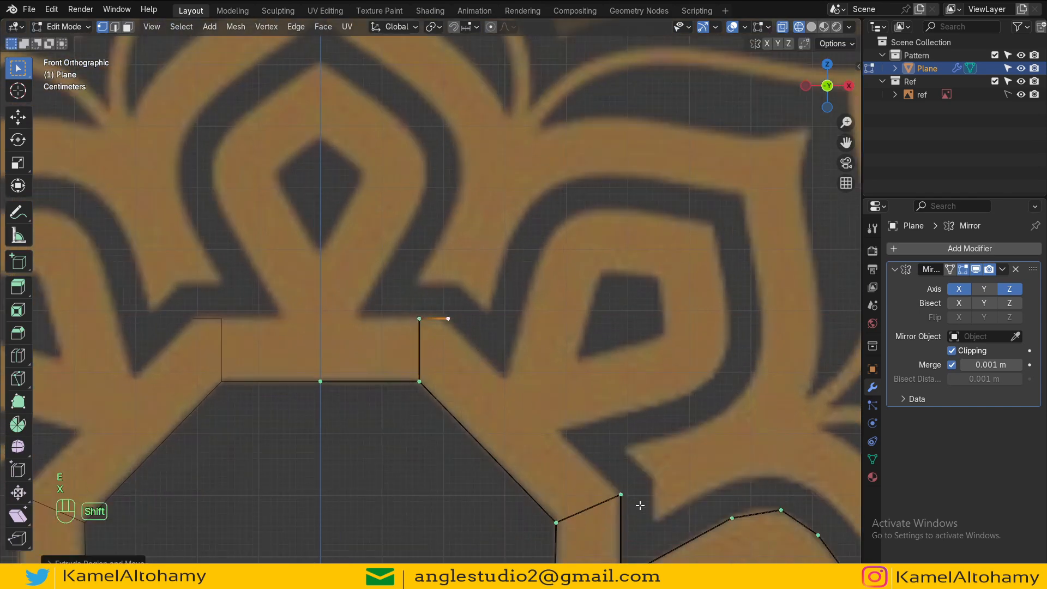
shift+click(621, 494)
key(f)
Step: Extrude the top corner vertex a short distance along X toward the centre line
scroll(647, 468, down, 2)
shift+middle_drag(407, 307, 451, 326)
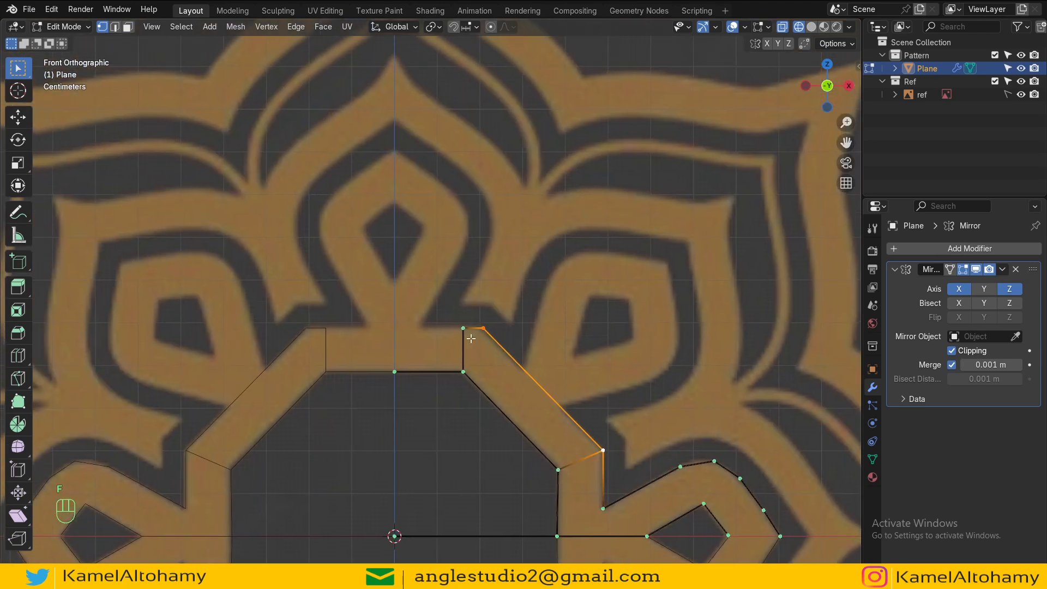
click(470, 338)
key(e)
key(x)
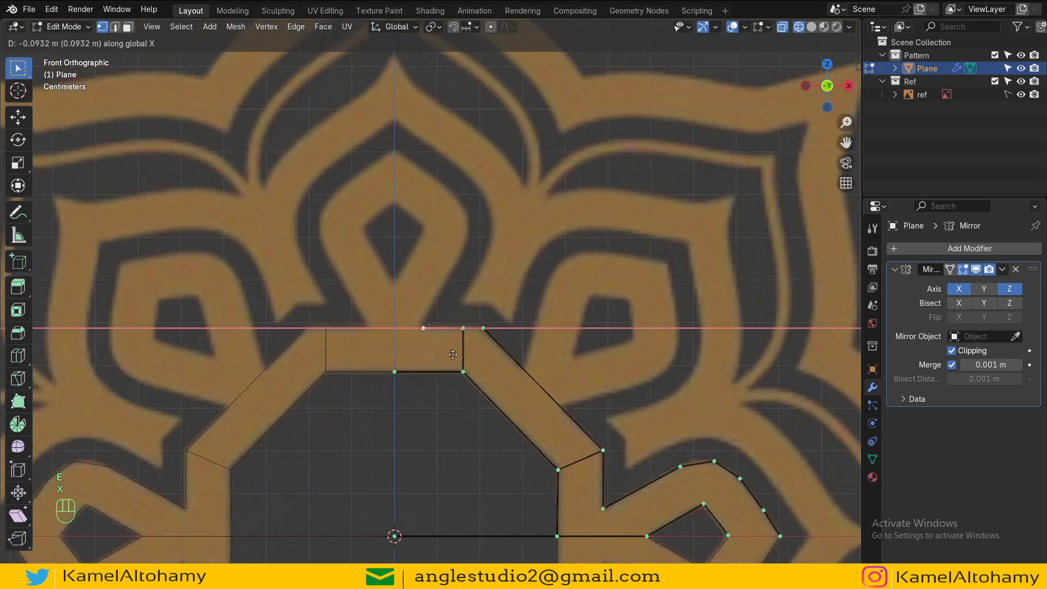
click(449, 355)
Step: Trace the teardrop's outer right side up to the centre line with successive vertex extrusions, redoing one misplaced point
scroll(449, 355, down, 3)
mouse_move(450, 351)
shift+middle_down()
mouse_move(457, 422)
mouse_move(452, 325)
mouse_move(467, 353)
shift+middle_up()
scroll(459, 421, up, 3)
scroll(458, 421, down, 3)
scroll(498, 427, up, 5)
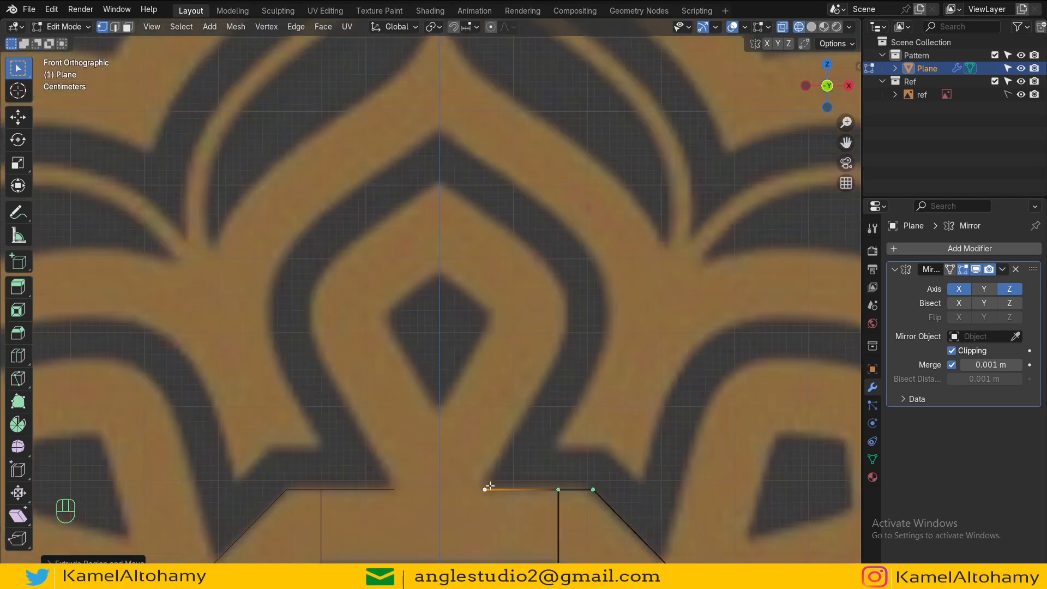
shift+middle_drag(489, 485, 442, 425)
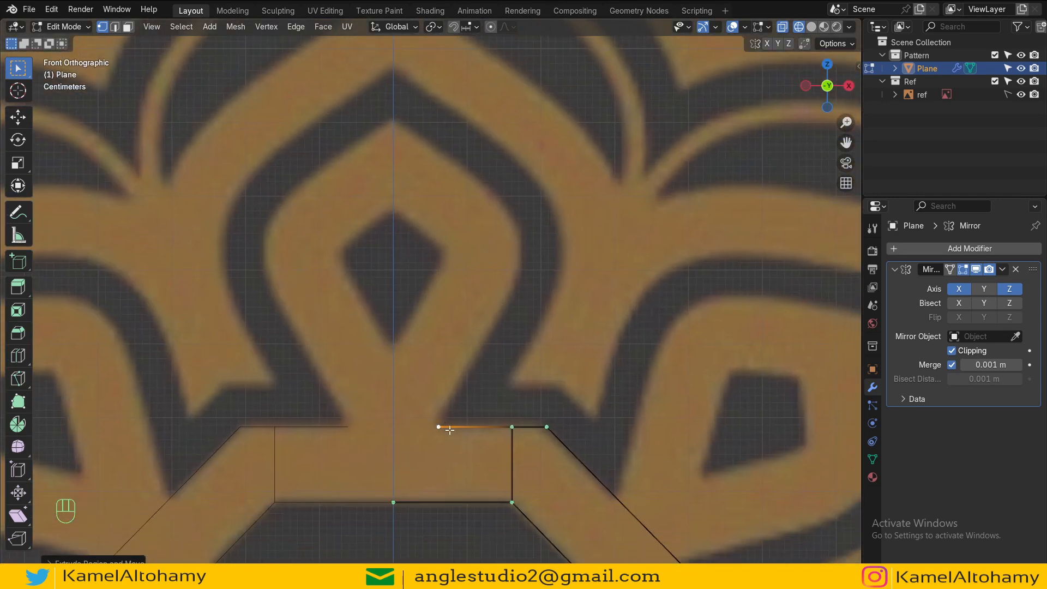
ctrl+right_click(515, 281)
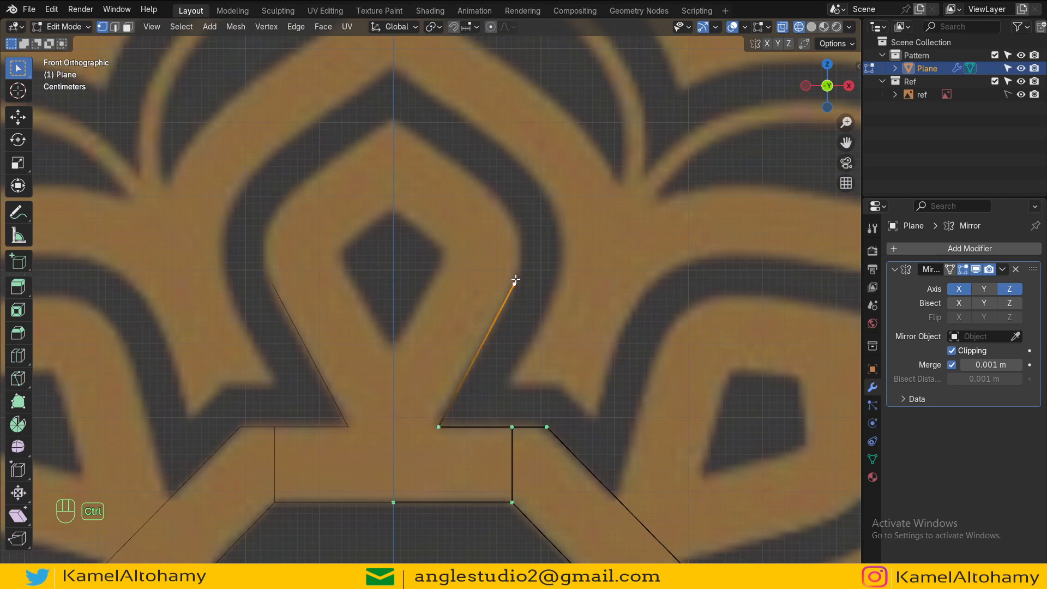
ctrl+right_click(523, 229)
ctrl+right_click(483, 179)
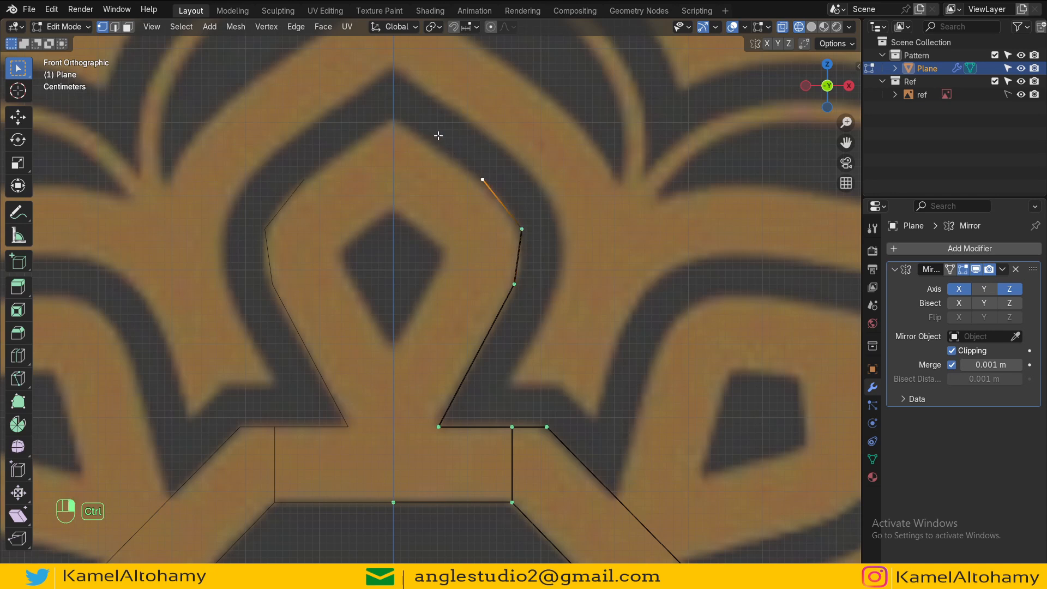
ctrl+right_click(433, 134)
key(ctrl+z)
ctrl+right_click(431, 141)
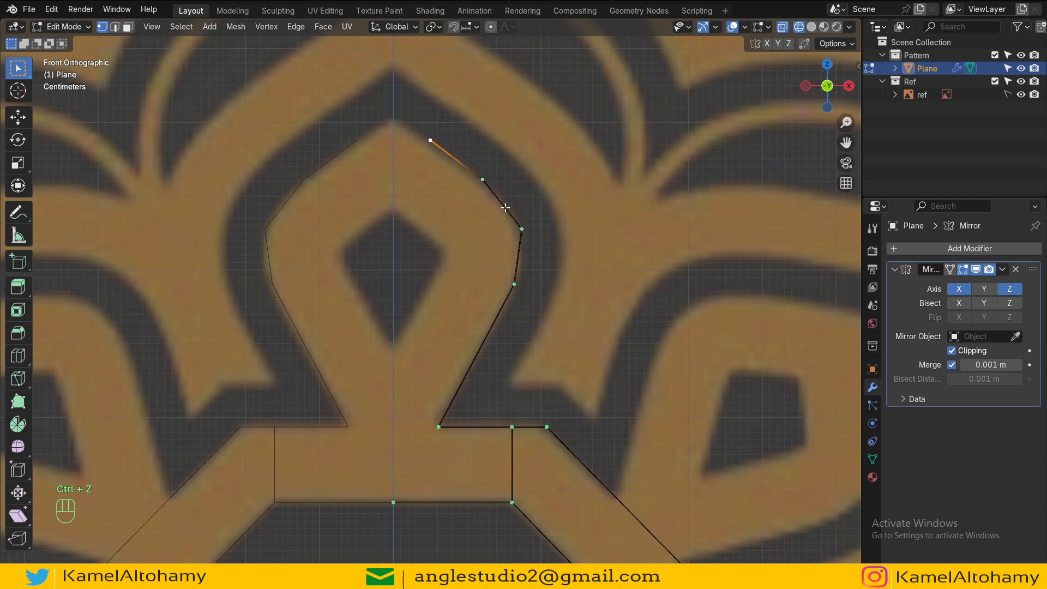
key(e)
click(463, 187)
Step: Extrude an inward edge from the teardrop's lower side vertex, and extrude the base vertex along X to the centre line
click(515, 299)
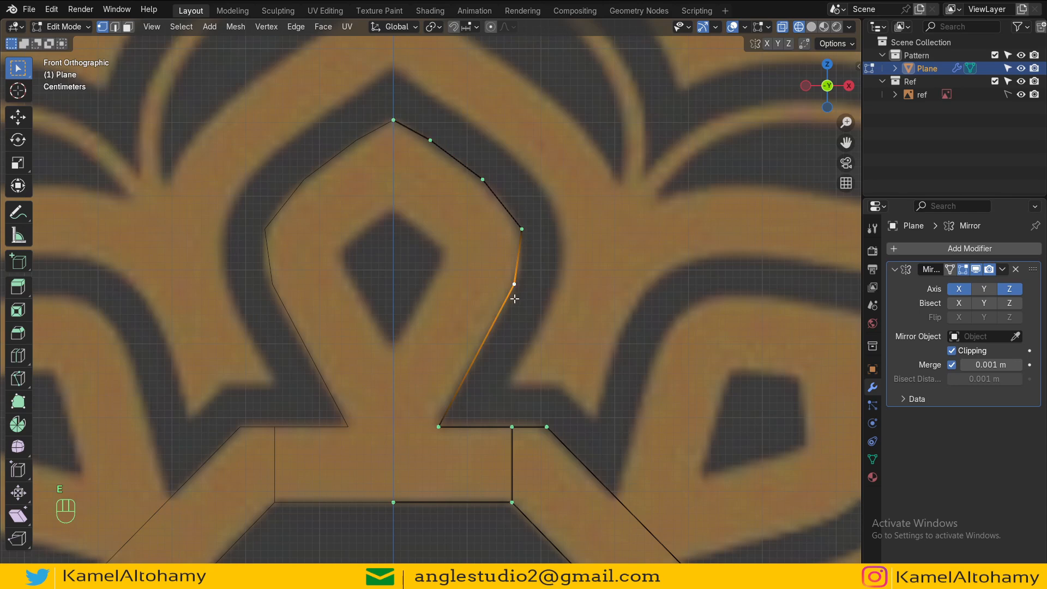
ctrl+right_click(444, 256)
click(433, 425)
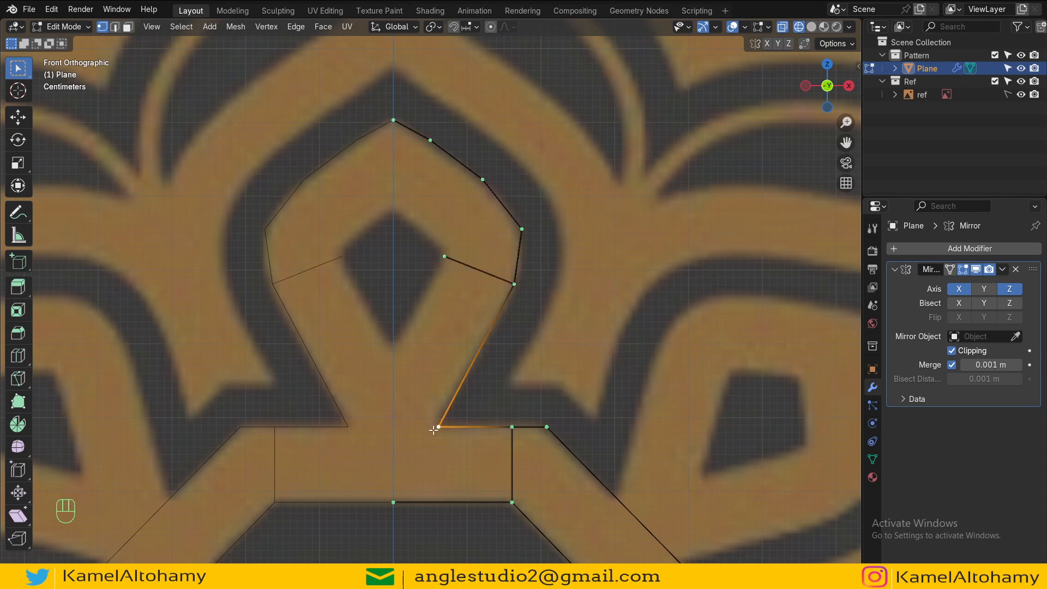
key(e)
key(x)
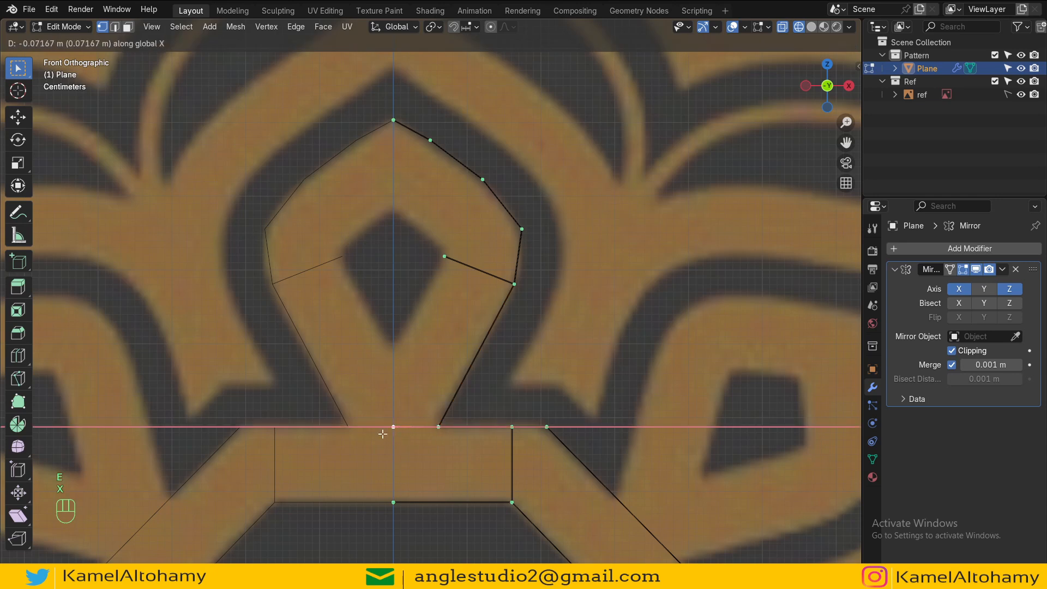
click(392, 433)
Step: Extrude the centre-line base vertex up along Z and connect it to the inner vertex with an edge
key(e)
key(z)
click(386, 347)
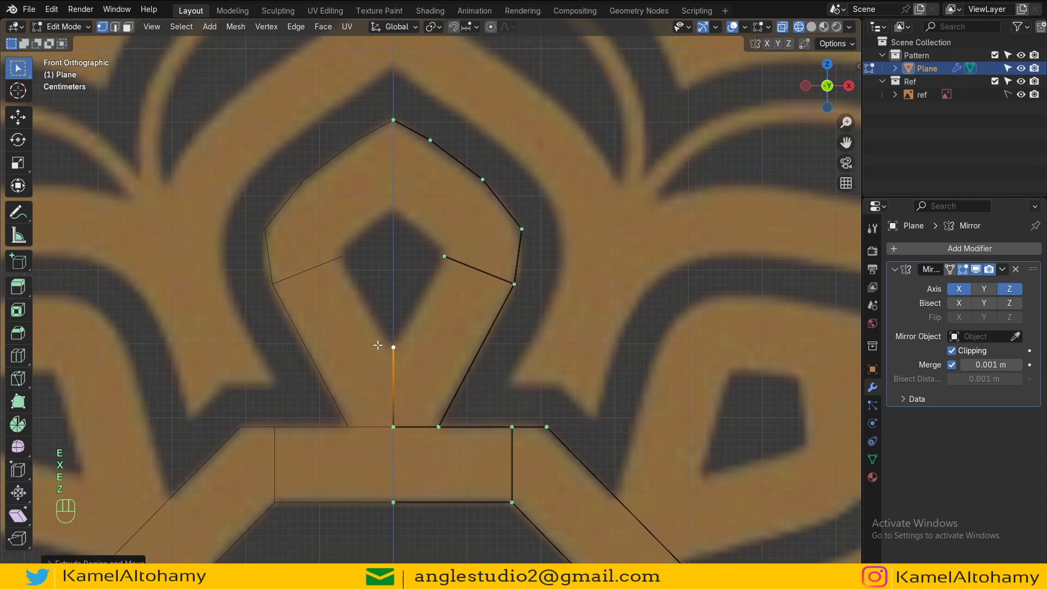
shift+click(444, 256)
key(f)
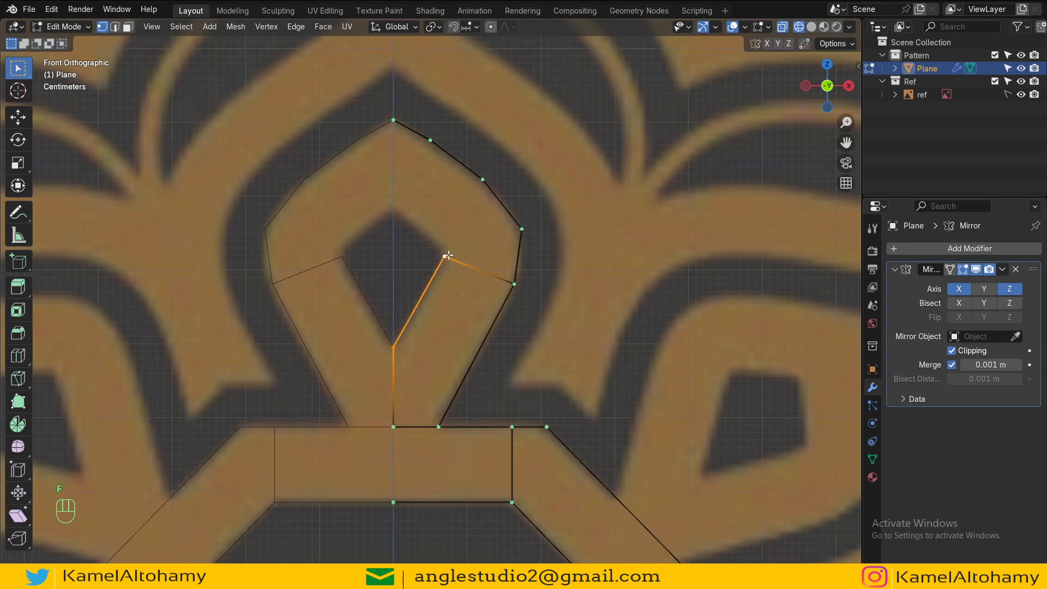
Step: Extrude the inner vertex up to the centre line to close the inner diamond's top
click(449, 255)
ctrl+right_click(395, 210)
key(g)
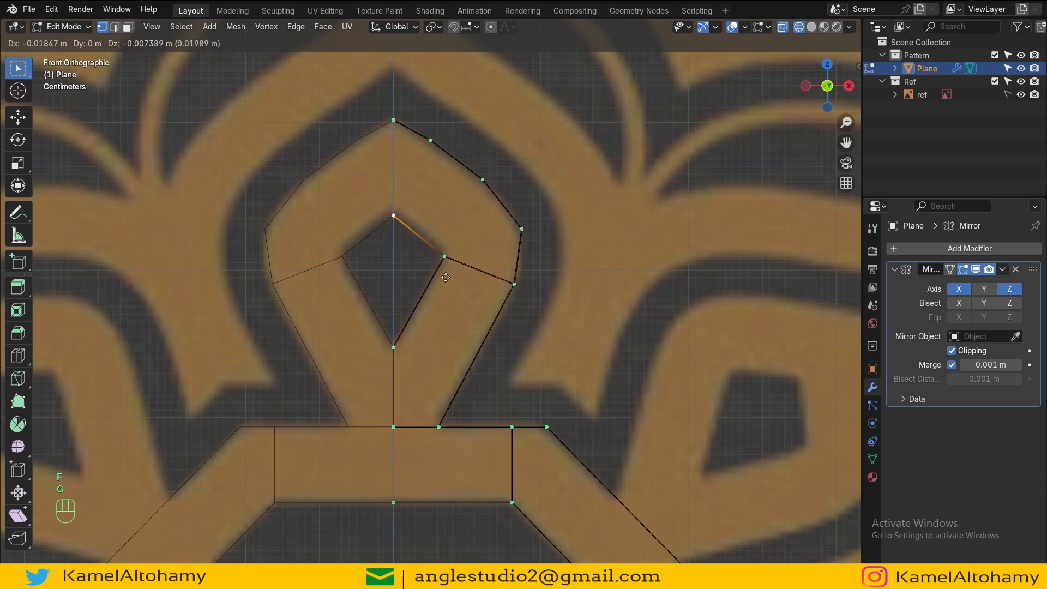
click(444, 273)
Step: Inspect the whole traced outline against the reference in solid shading
key(Tab)
scroll(443, 281, down, 1)
scroll(442, 281, down, 2)
shift+middle_drag(454, 320, 411, 241)
key(Tab)
key(z)
scroll(654, 365, down, 2)
shift+middle_drag(599, 354, 526, 313)
scroll(526, 313, down, 2)
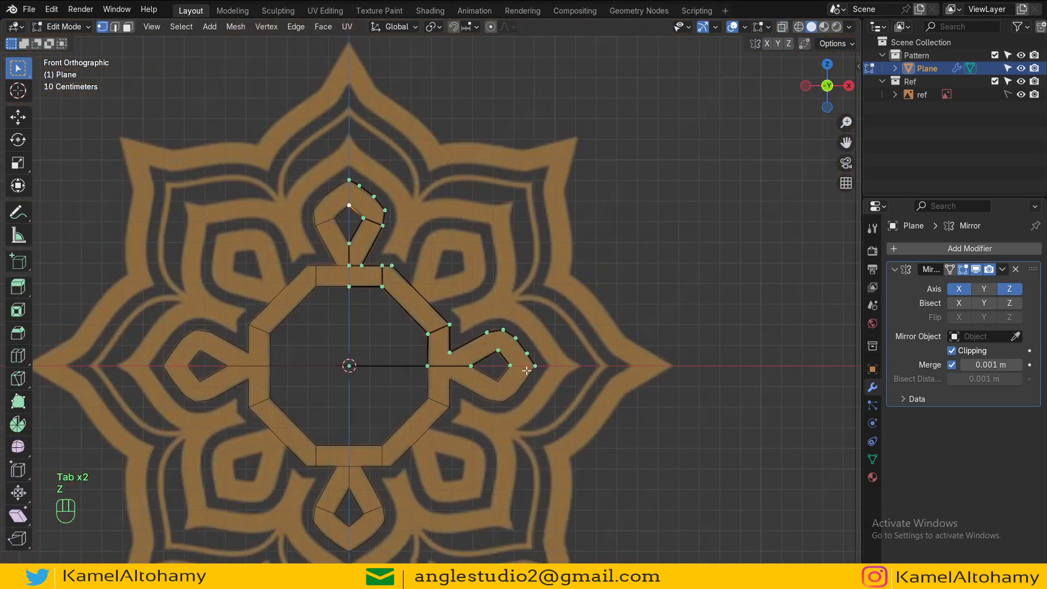
scroll(426, 282, up, 4)
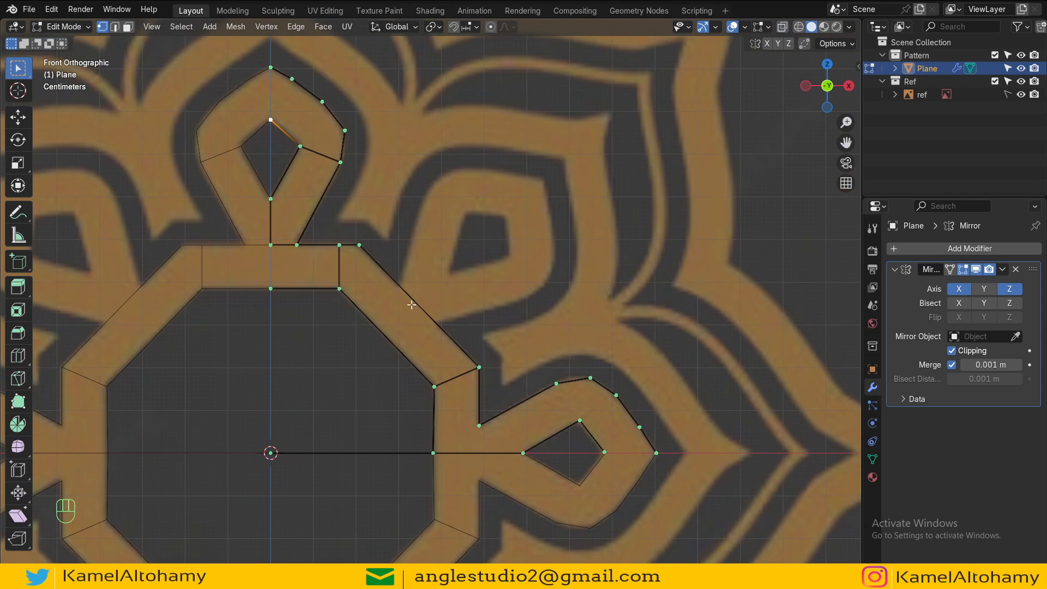
Step: Open a gap in the outer diagonal edge above the octagon by cutting its middle, bevelling that vertex, and deleting the edge between
shift+middle_drag(370, 213, 434, 296)
key(ctrl+r)
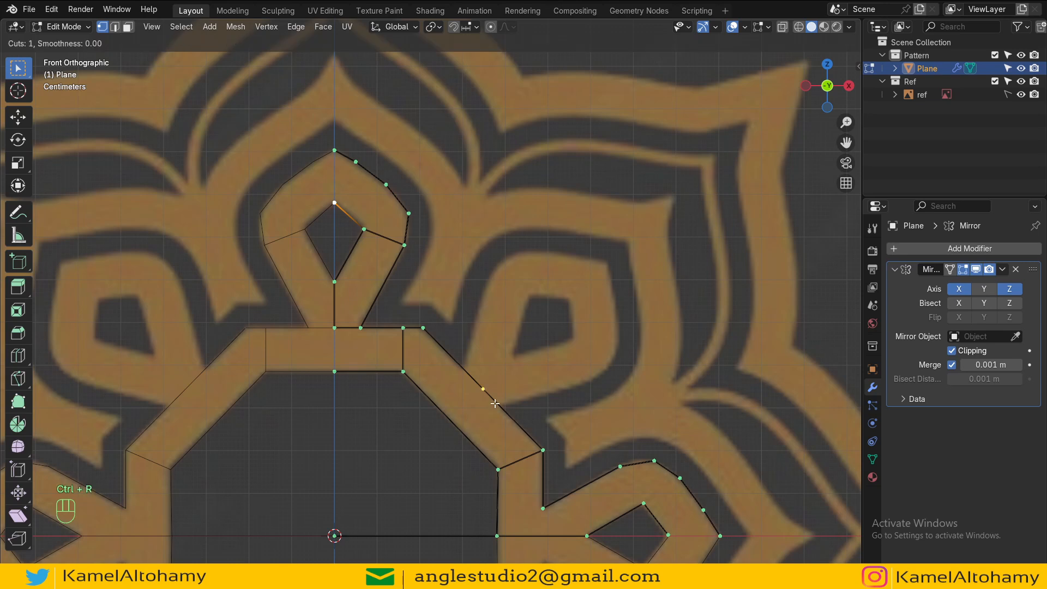
click(494, 403)
right_click(504, 397)
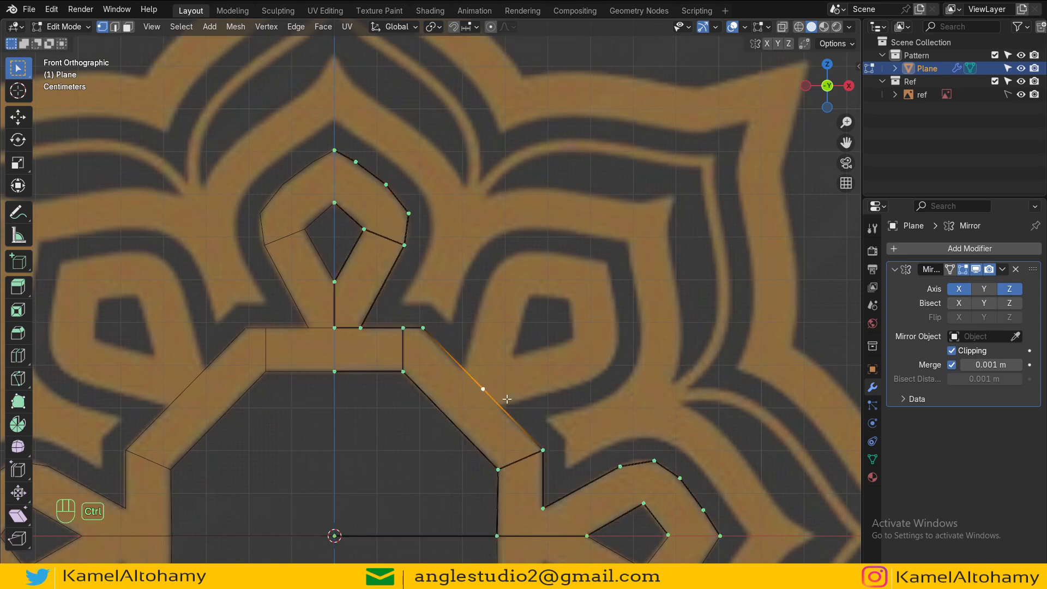
key(shift+ctrl+b)
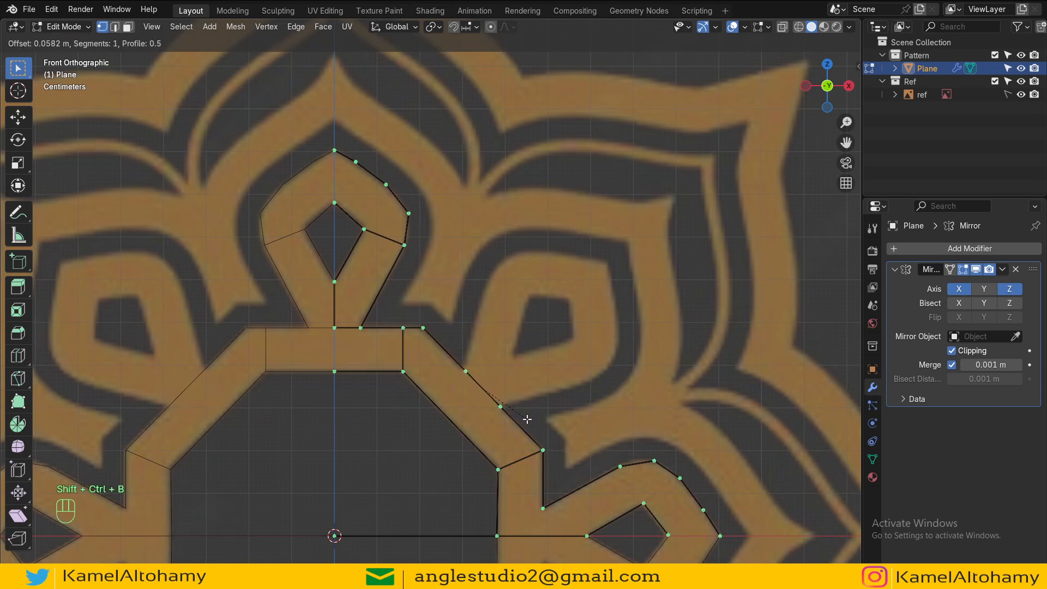
click(503, 401)
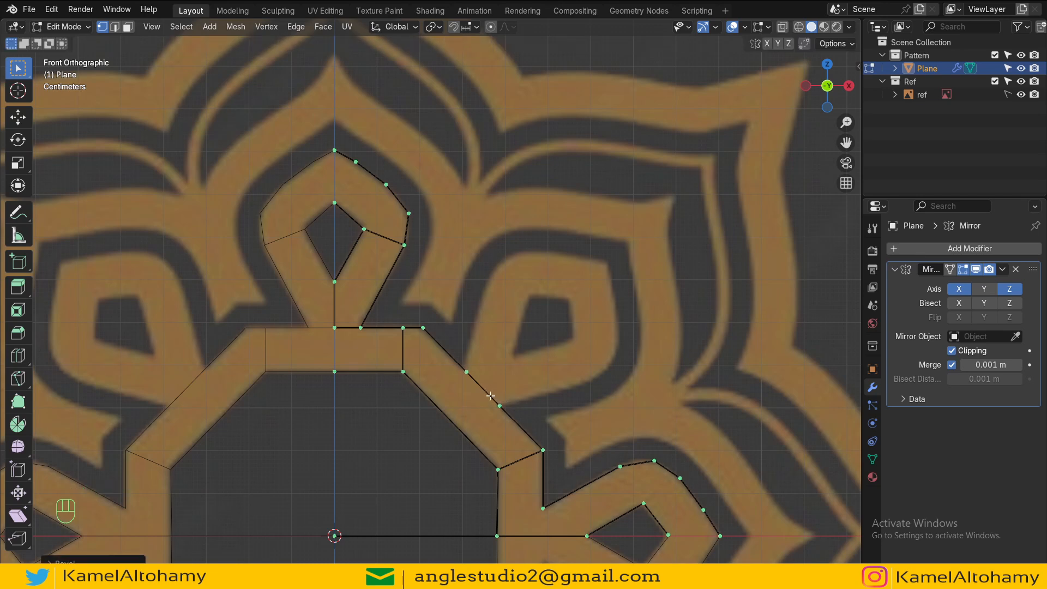
key(x)
key(2)
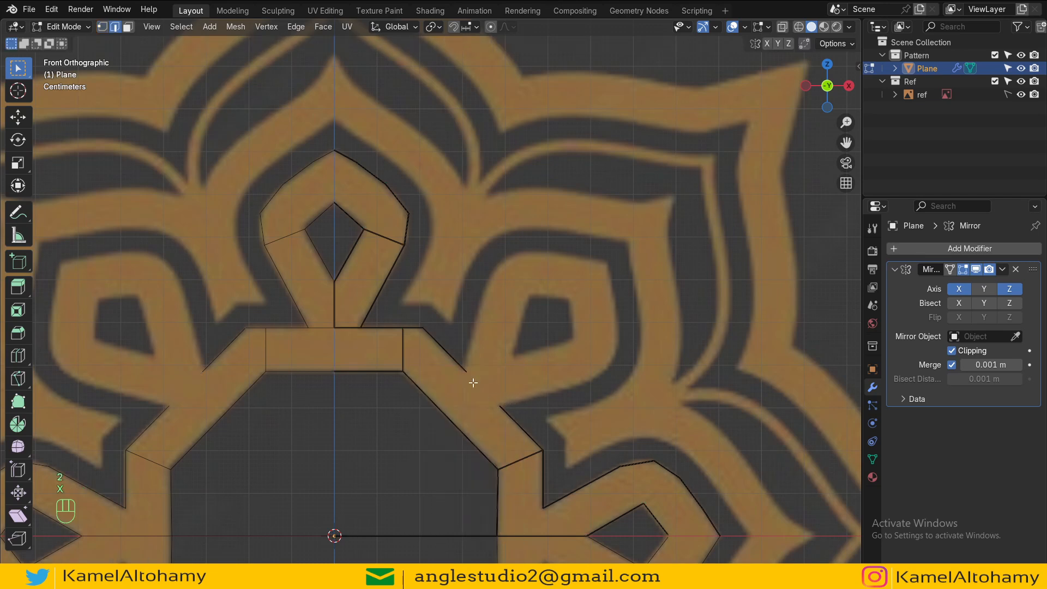
key(1)
key(a)
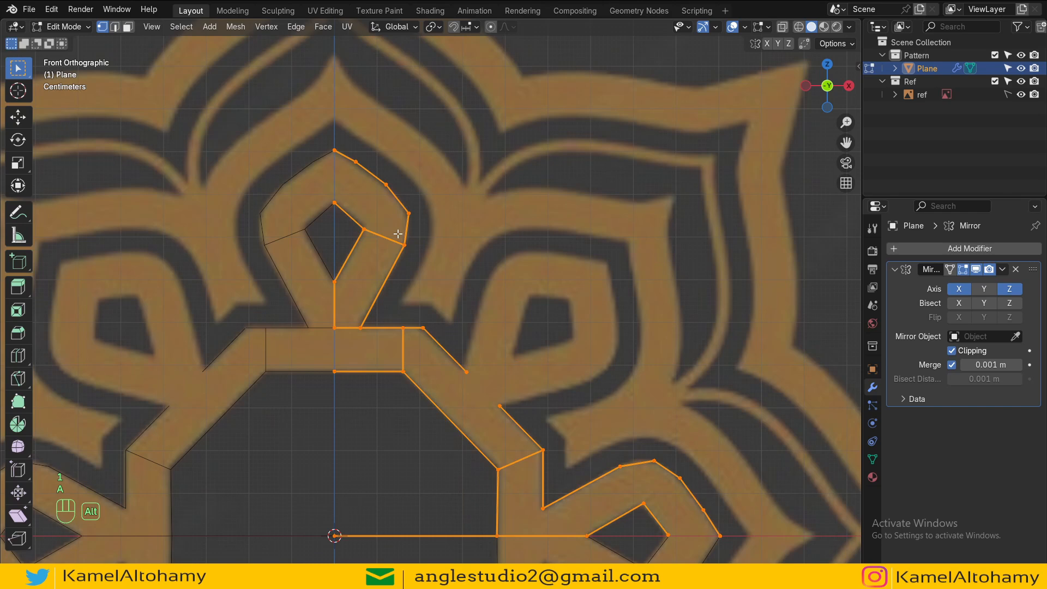
scroll(345, 199, up, 3)
key(Tab)
key(Tab)
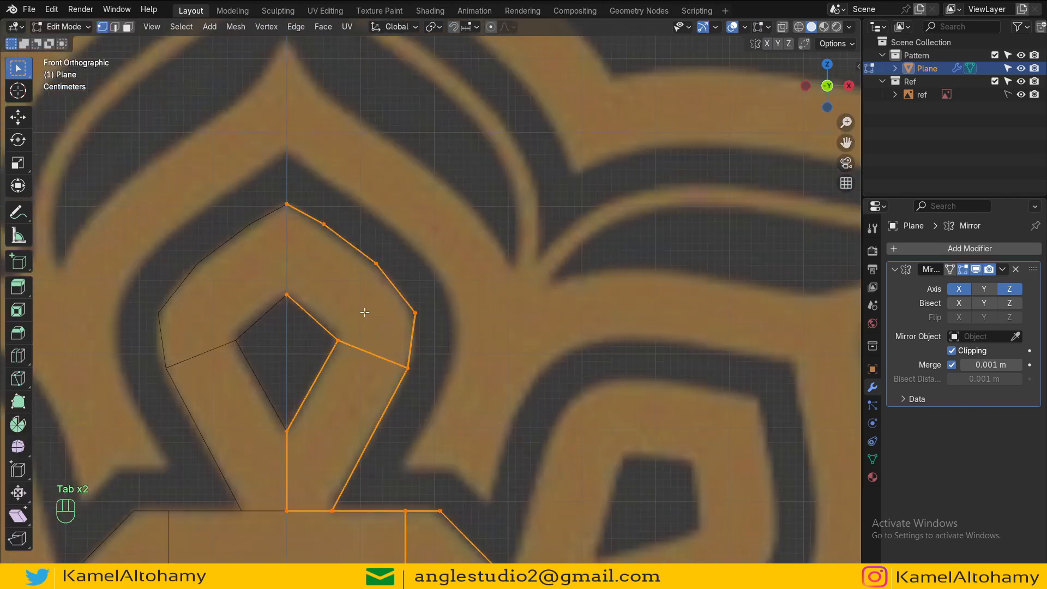
Step: Subdivide the teardrop's lower right edge and slide the new vertex down along it
shift+middle_drag(364, 312, 386, 231)
scroll(387, 281, down, 1)
shift+middle_drag(387, 284, 415, 313)
scroll(405, 275, down, 1)
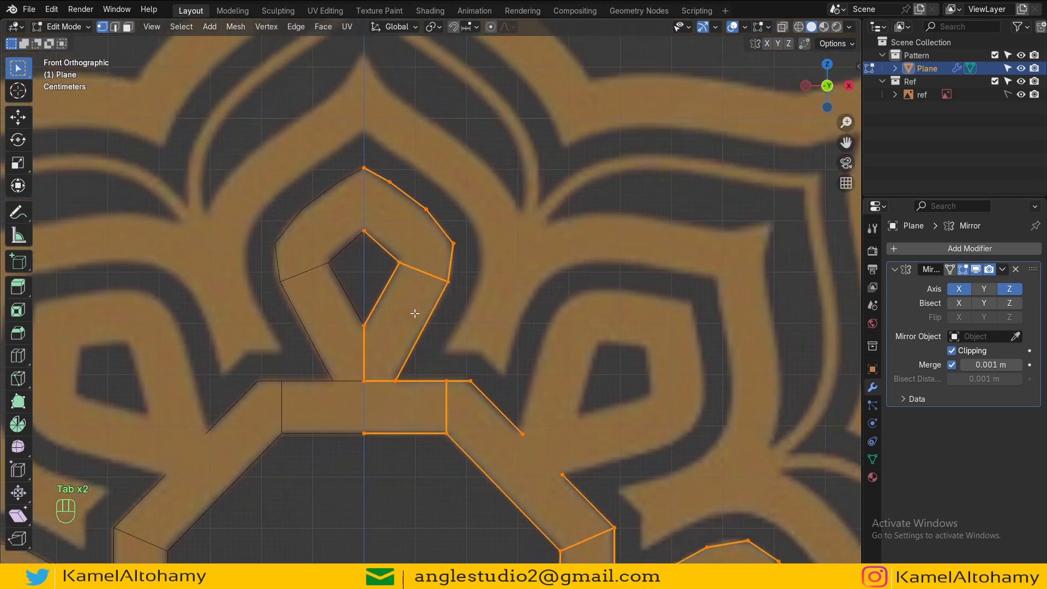
click(398, 378)
shift+click(446, 283)
key(ctrl+w)
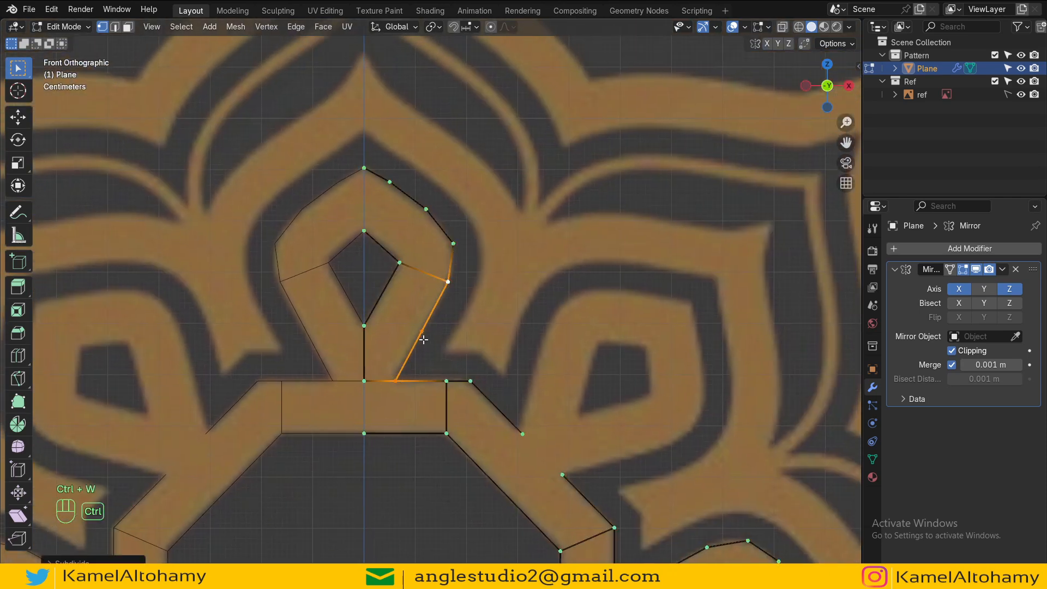
click(423, 339)
key(g)
key(g)
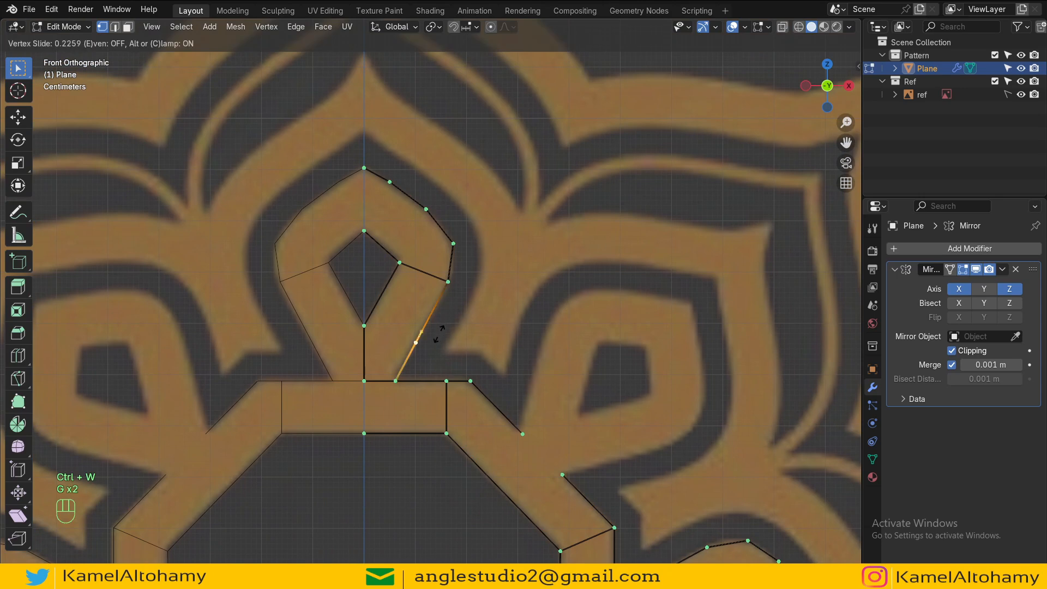
shift+click(440, 282)
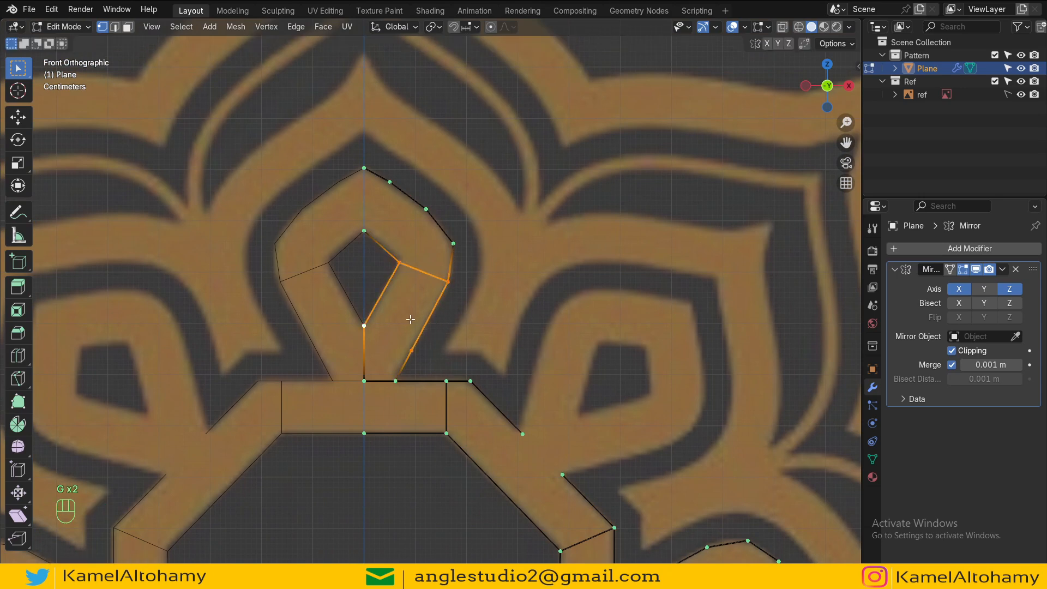
Step: Fill faces in the teardrop's lower arm and subdivide the centre rectangle's bottom edge
key(f)
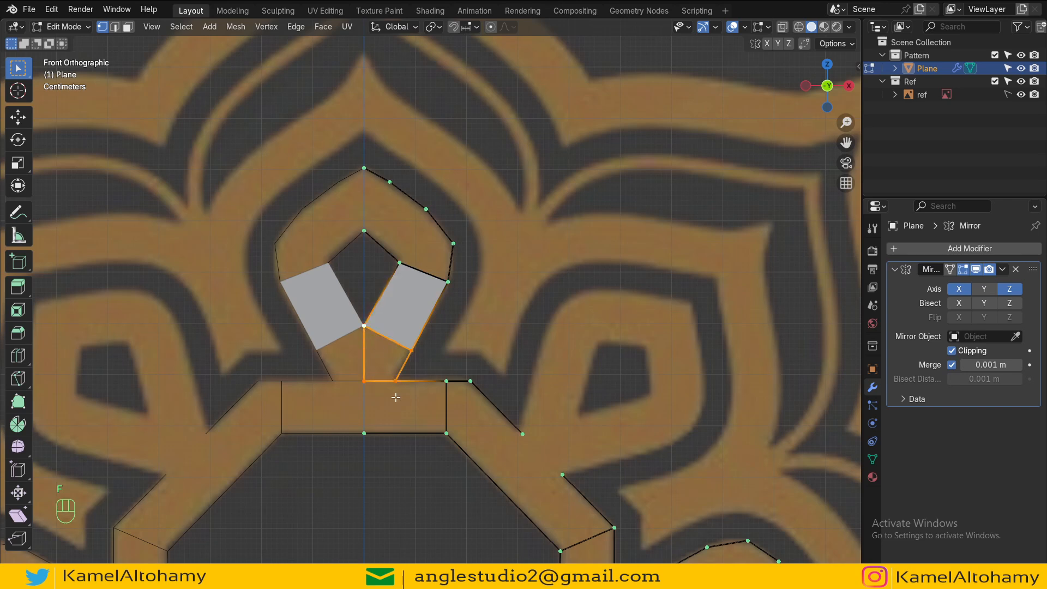
key(f)
shift+click(364, 433)
key(ctrl+w)
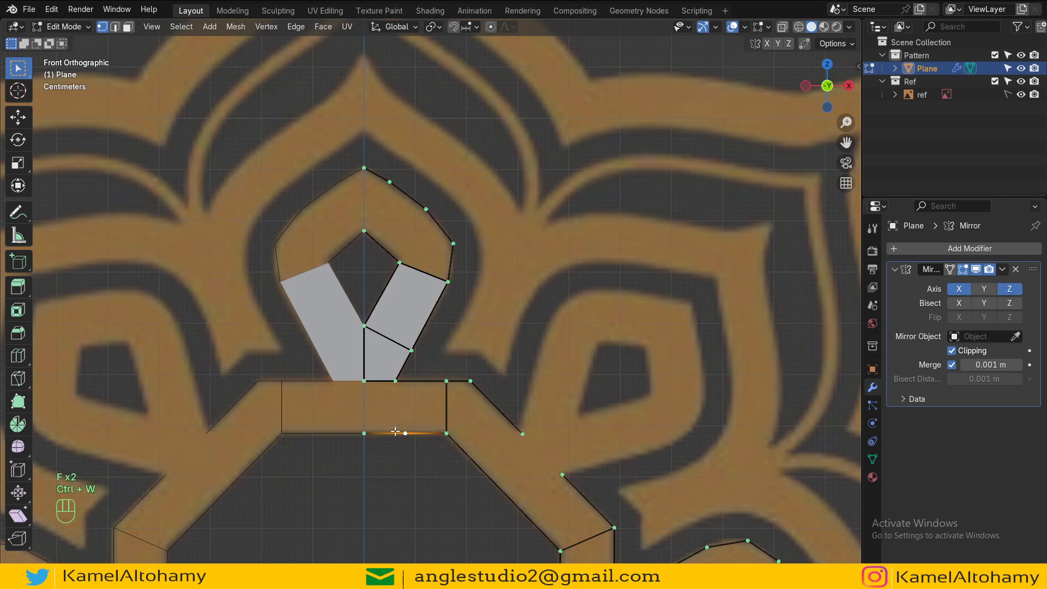
Step: Fill a face in the right part of the centre rectangle
shift+click(394, 381)
shift+click(446, 380)
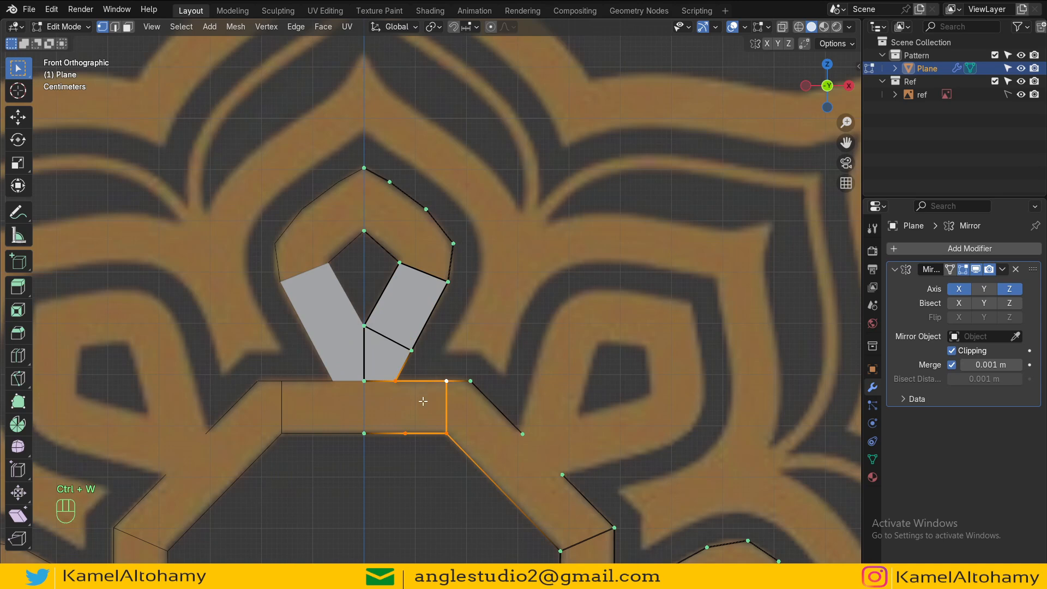
key(g)
key(Escape)
key(d)
key(f)
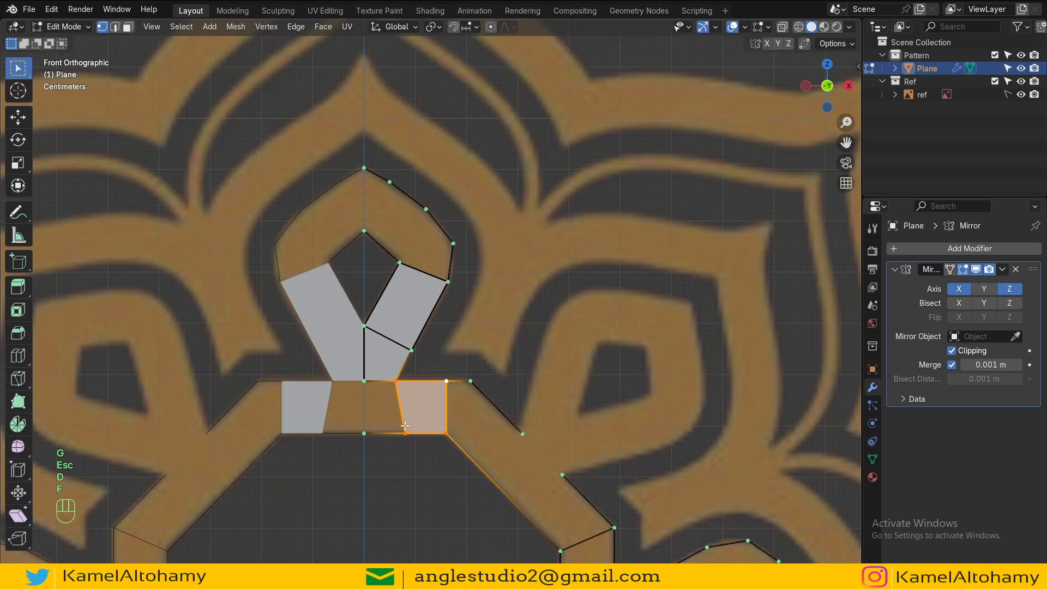
Step: Fill the middle face of the centre rectangle between its subdivided vertices
click(405, 426)
shift+click(395, 382)
shift+click(369, 382)
shift+click(371, 424)
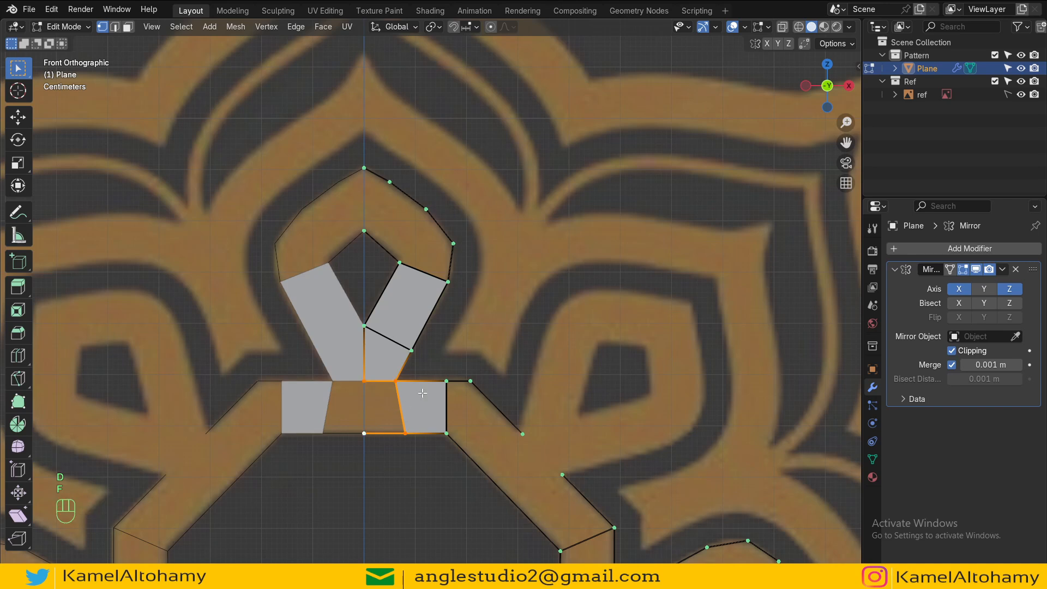
key(f)
Step: Cut the diagonal arm's inner edge below the centre rectangle into four segments
alt+shift+drag(475, 319, 457, 236)
click(530, 464)
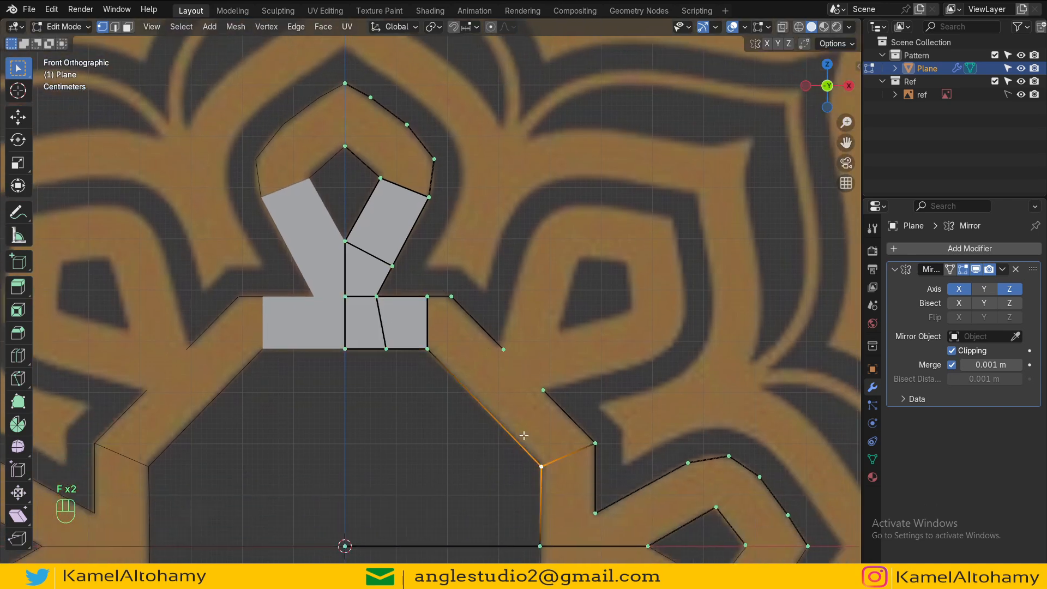
shift+click(428, 353)
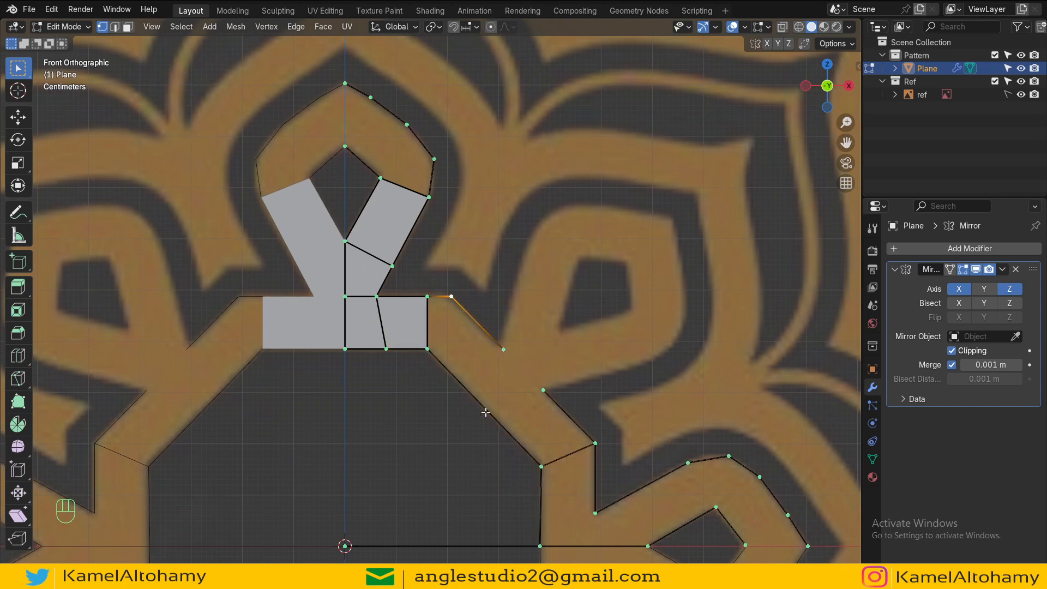
key(ctrl+r)
scroll(499, 417, up, 2)
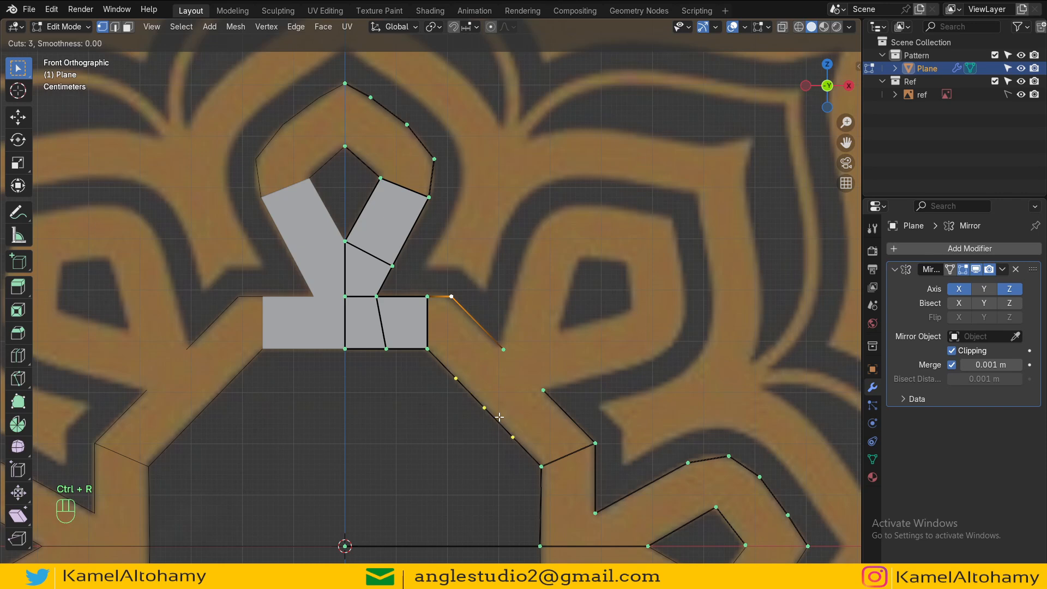
click(499, 417)
Step: Fill faces along the diagonal arm up to the centre rectangle and save the file
click(547, 467)
shift+click(591, 443)
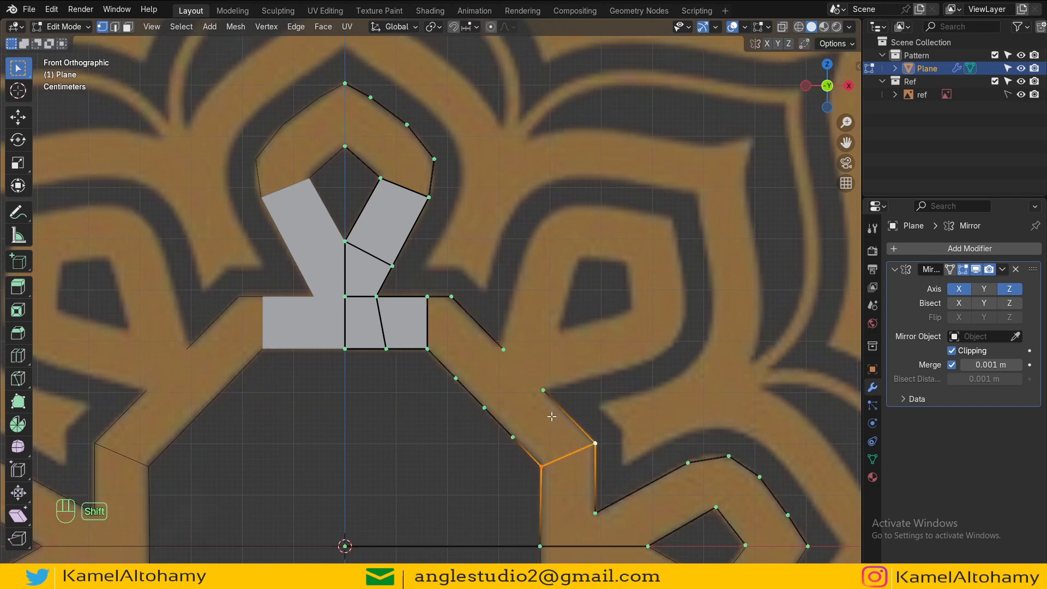
shift+click(543, 390)
shift+click(512, 436)
key(f)
click(512, 436)
shift+click(543, 390)
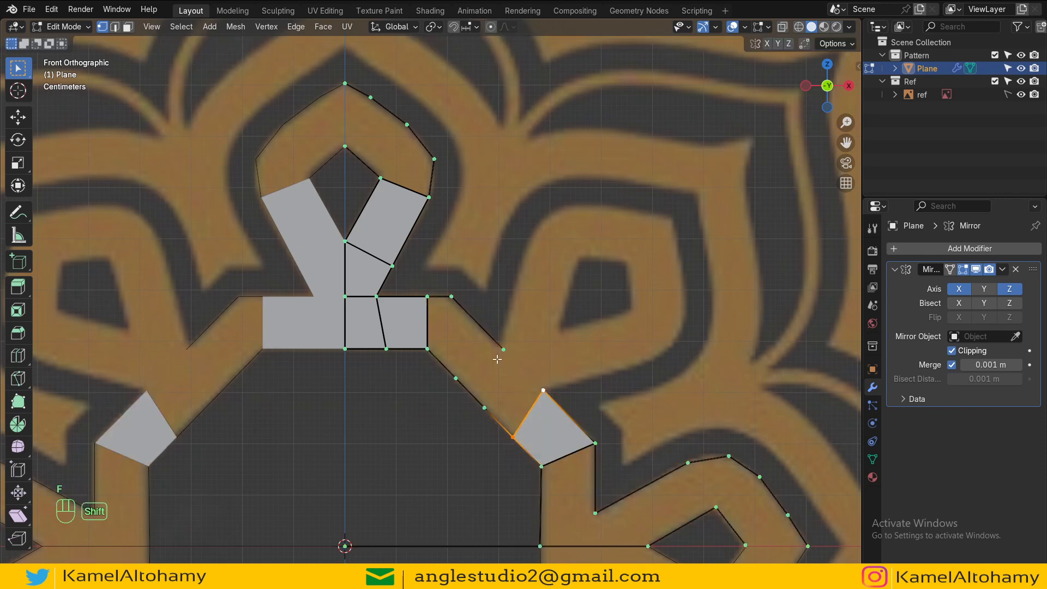
click(501, 351)
key(f)
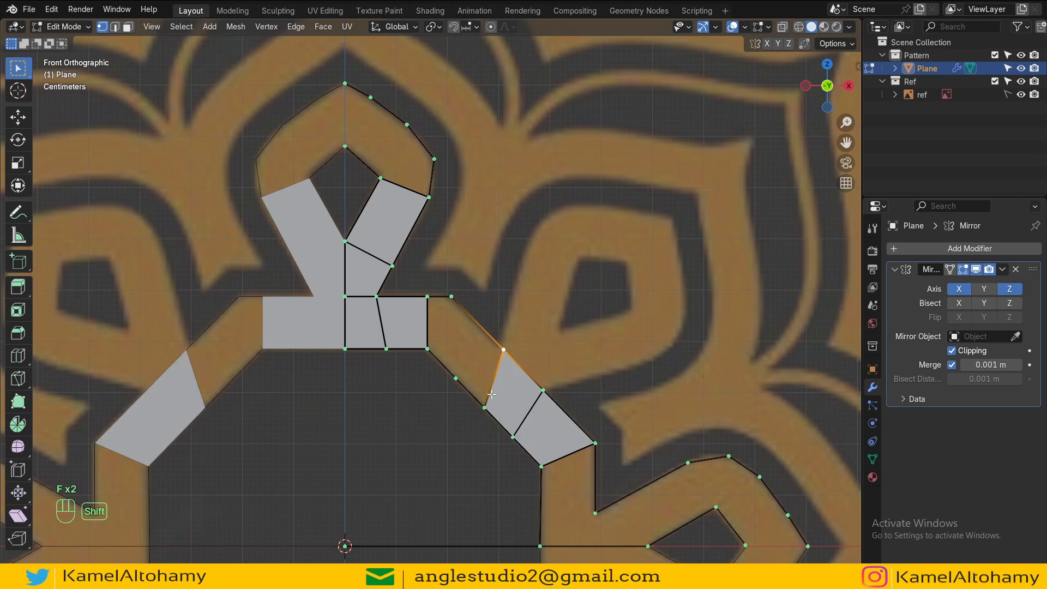
key(f)
key(f)
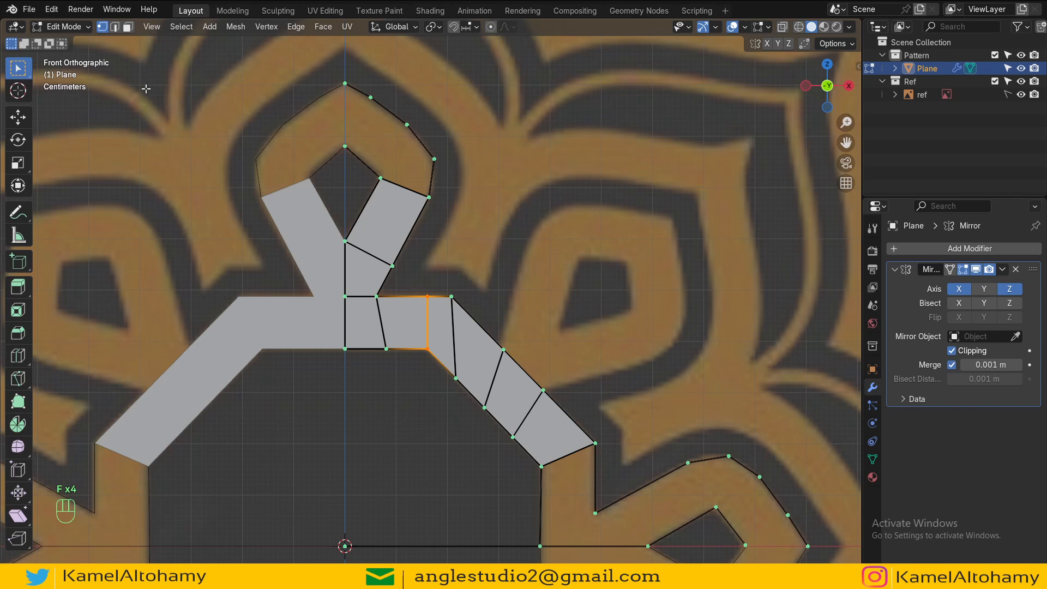
key(ctrl+s)
Step: Open Preferences and search the installed add-ons for F2, LoopTools, Node Wrangler and EdgeFlow
click(51, 10)
click(94, 177)
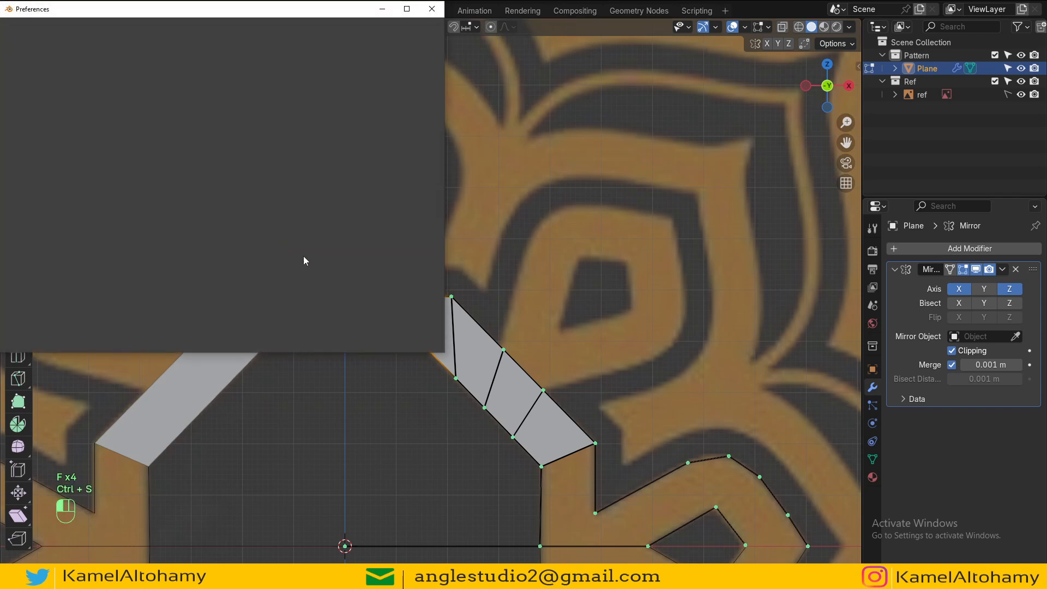
drag(184, 14, 523, 117)
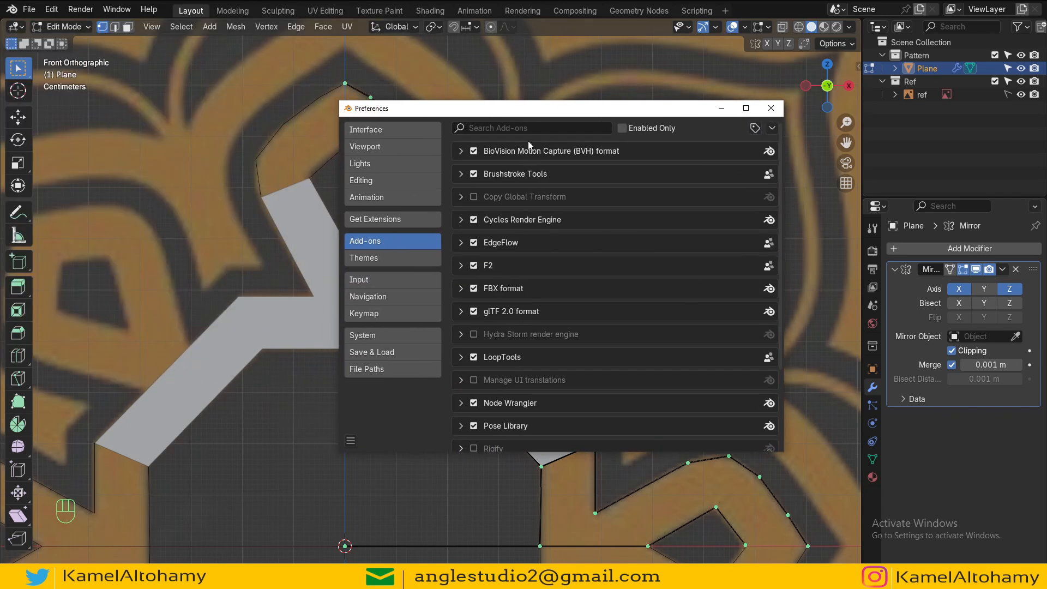
click(524, 129)
text(f2)
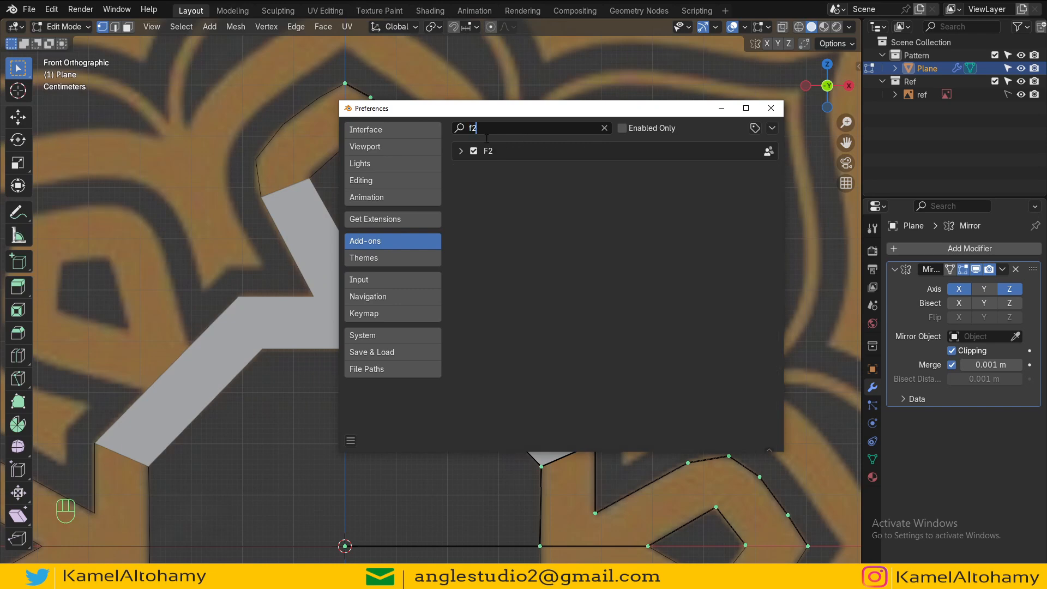
text(loop)
key(BackSpace)
key(BackSpace)
key(BackSpace)
key(BackSpace)
text(node)
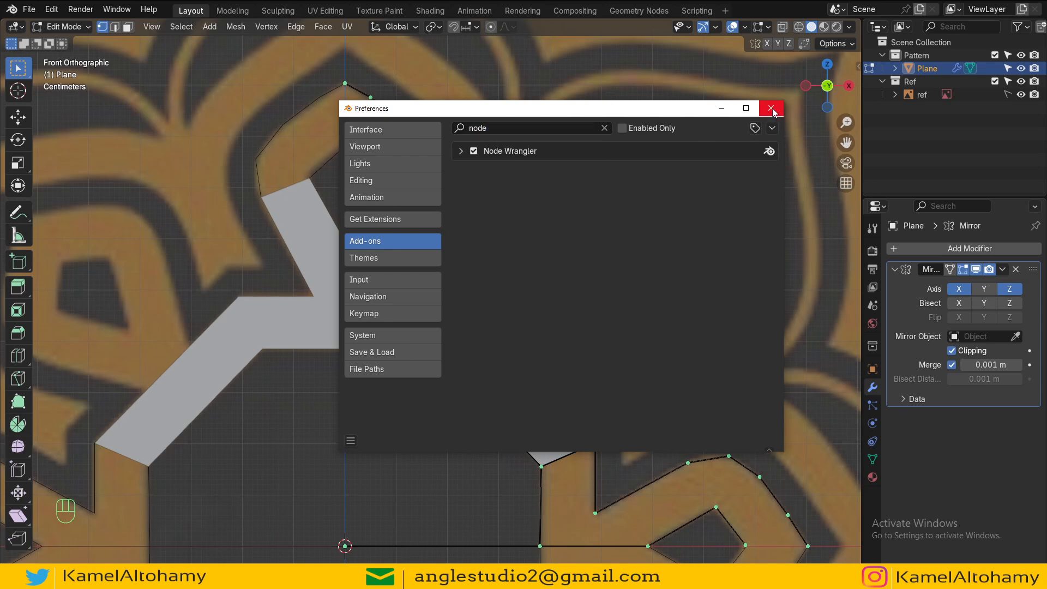
click(513, 128)
text(edge)
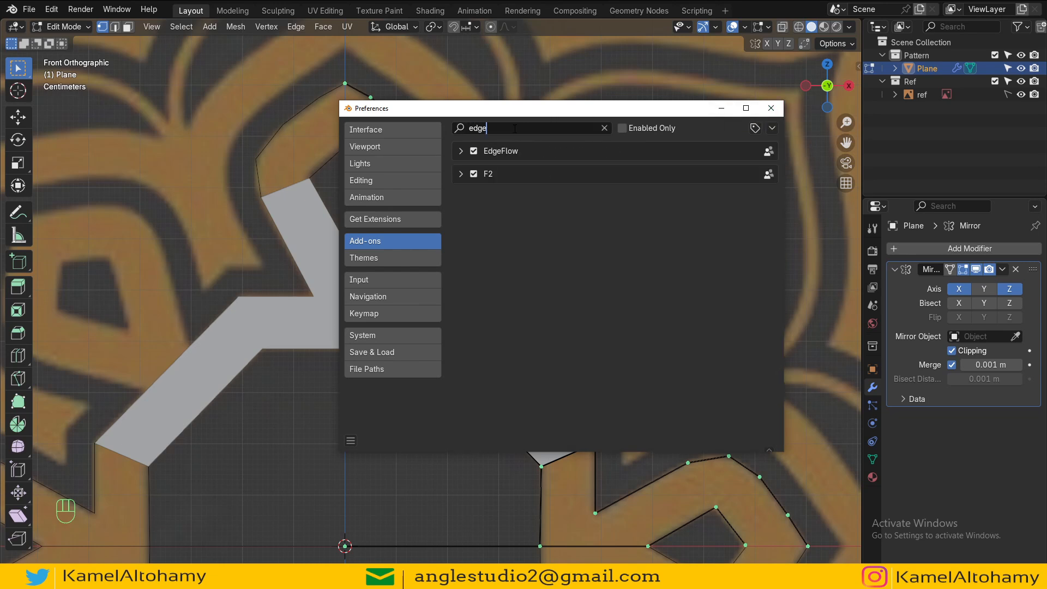
click(771, 109)
Step: Run EdgeFlow's Set Curve on the selected edge
click(298, 27)
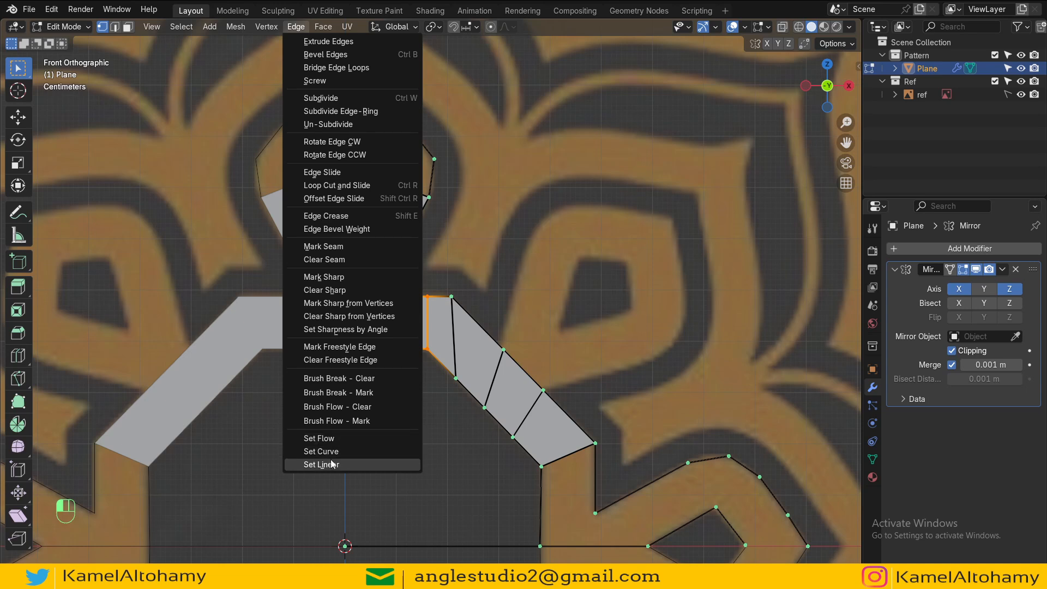
click(381, 452)
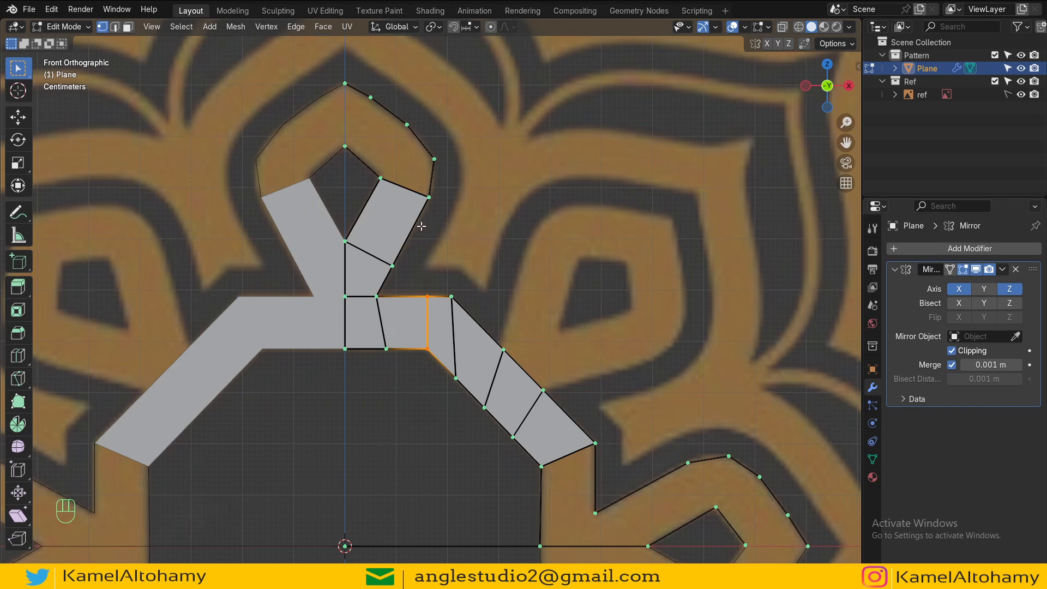
Step: Cut the teardrop's upper inner edge into four segments and fill faces around the teardrop's right side
shift+middle_drag(421, 226, 474, 310)
scroll(482, 310, up, 2)
shift+middle_drag(505, 272, 521, 331)
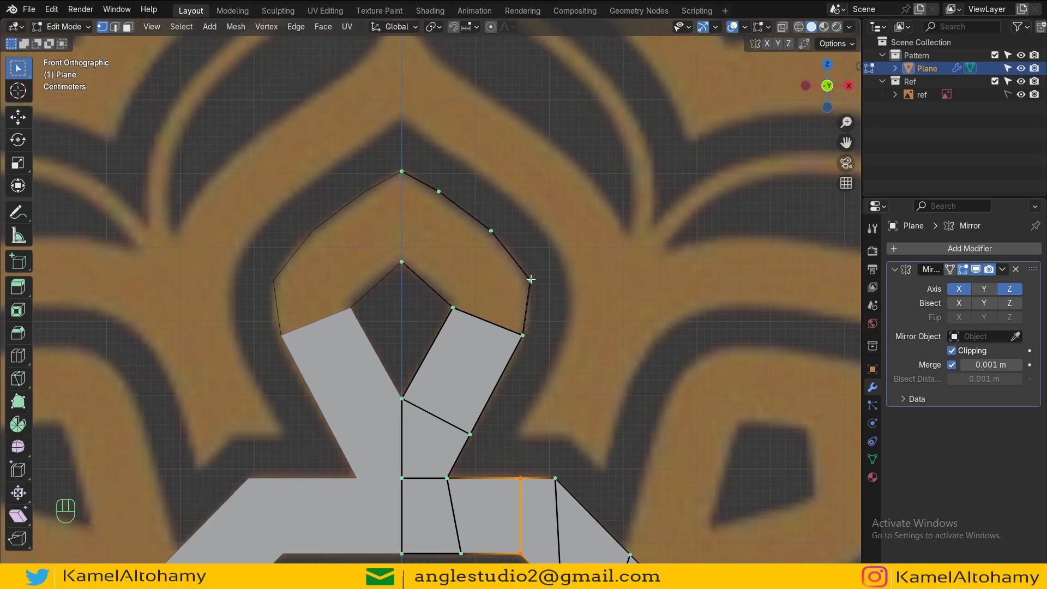
click(529, 280)
click(492, 232)
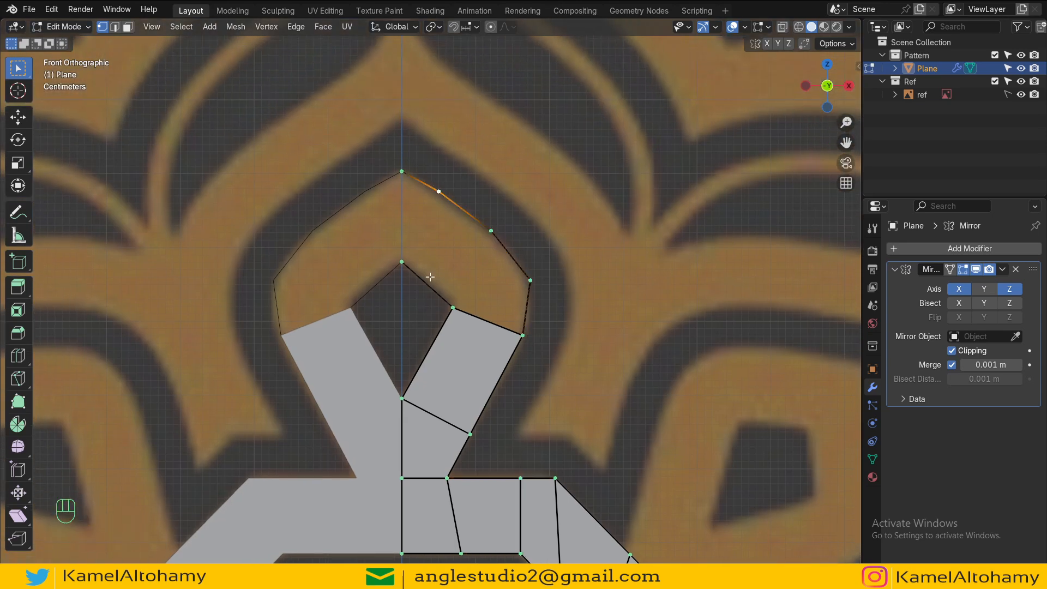
click(440, 193)
key(ctrl+r)
scroll(432, 292, up, 2)
click(432, 292)
click(456, 306)
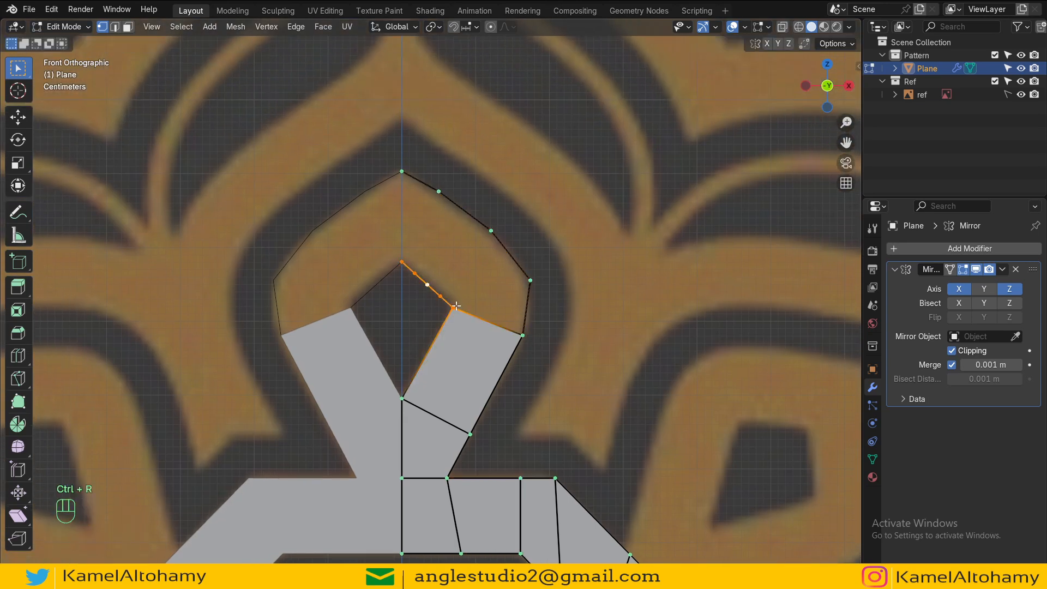
shift+click(512, 330)
key(f)
key(f)
key(f)
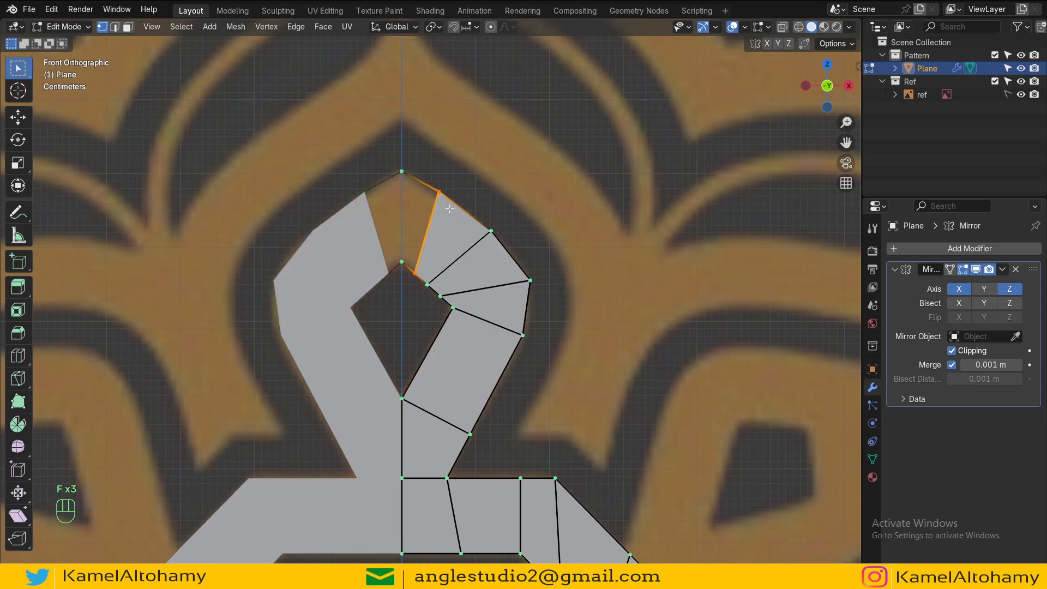
key(f)
Step: Review the whole filled shape in object mode and switch the viewport to see-through shading
scroll(469, 267, down, 4)
key(Tab)
alt+shift+drag(486, 375, 461, 272)
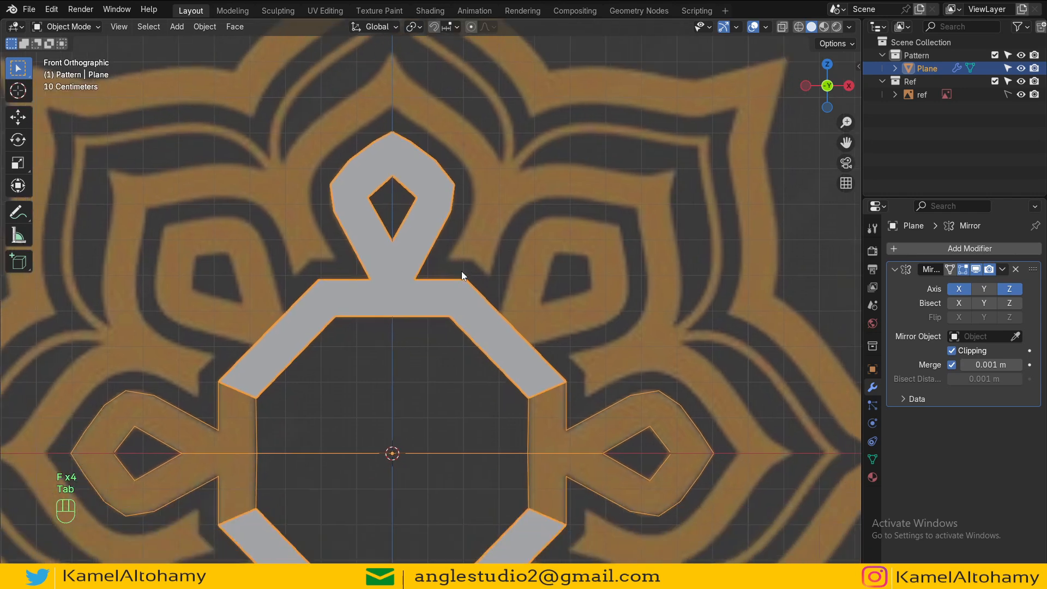
key(Tab)
scroll(491, 316, up, 2)
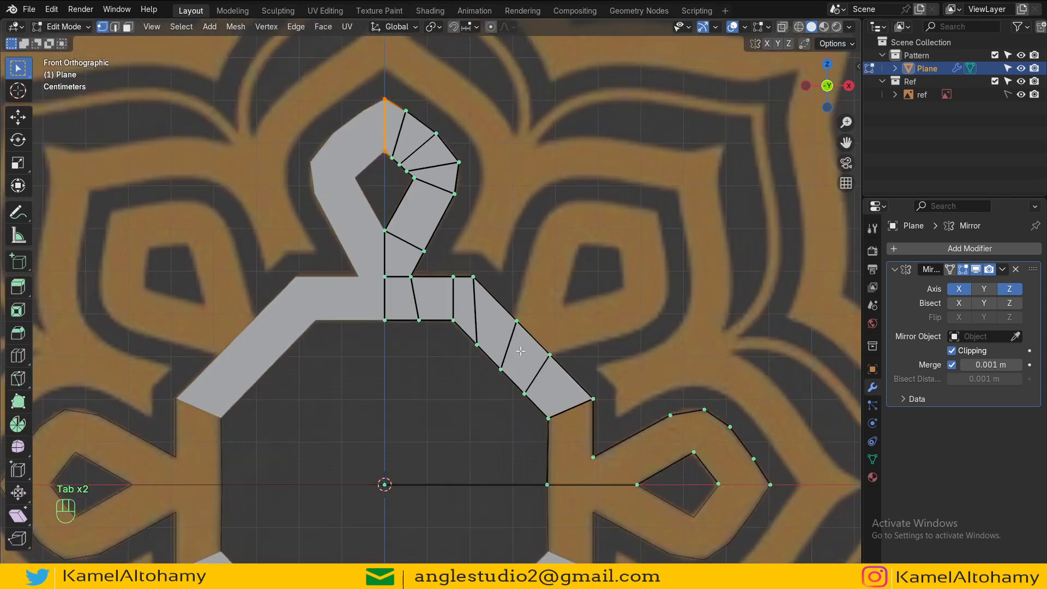
key(z)
click(526, 328)
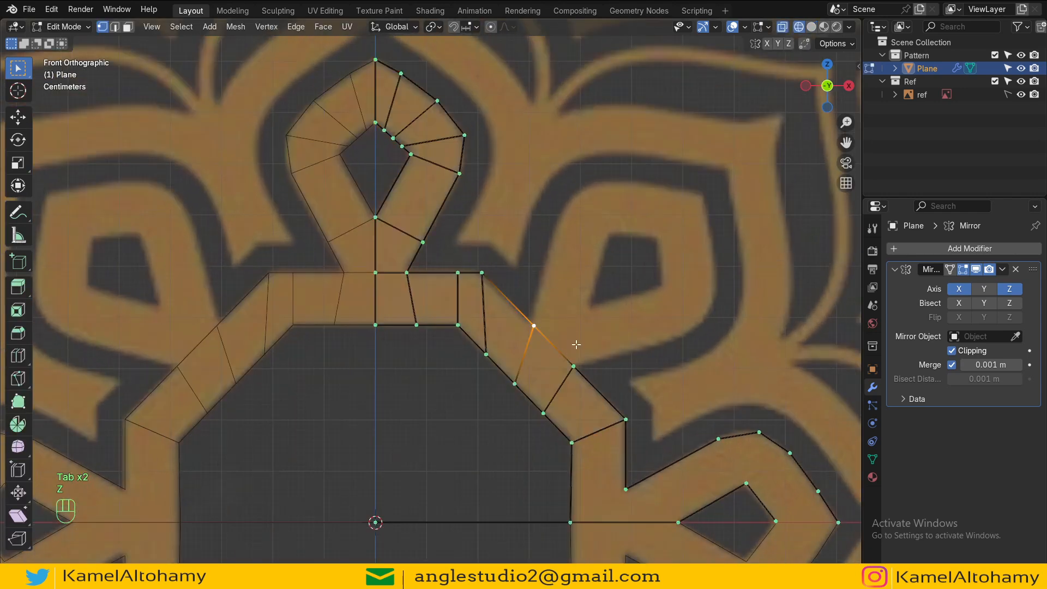
Step: Slide the diagonal arm's upper middle vertex slightly along its edge
key(g)
key(g)
click(574, 340)
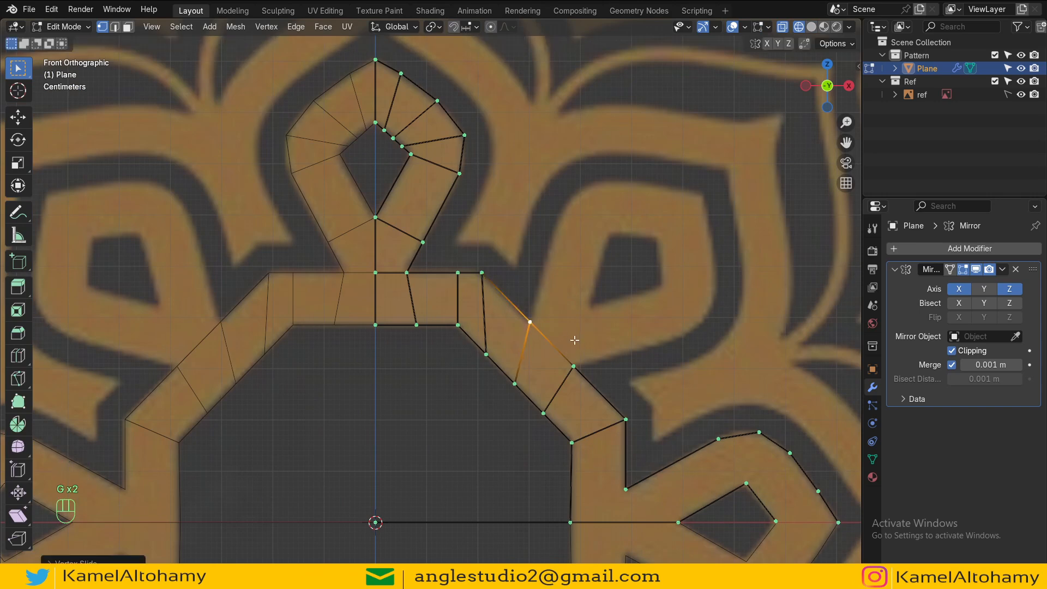
Step: Delete the edge between that vertex and the arm's outer corner
key(2)
click(558, 349)
key(x)
click(561, 345)
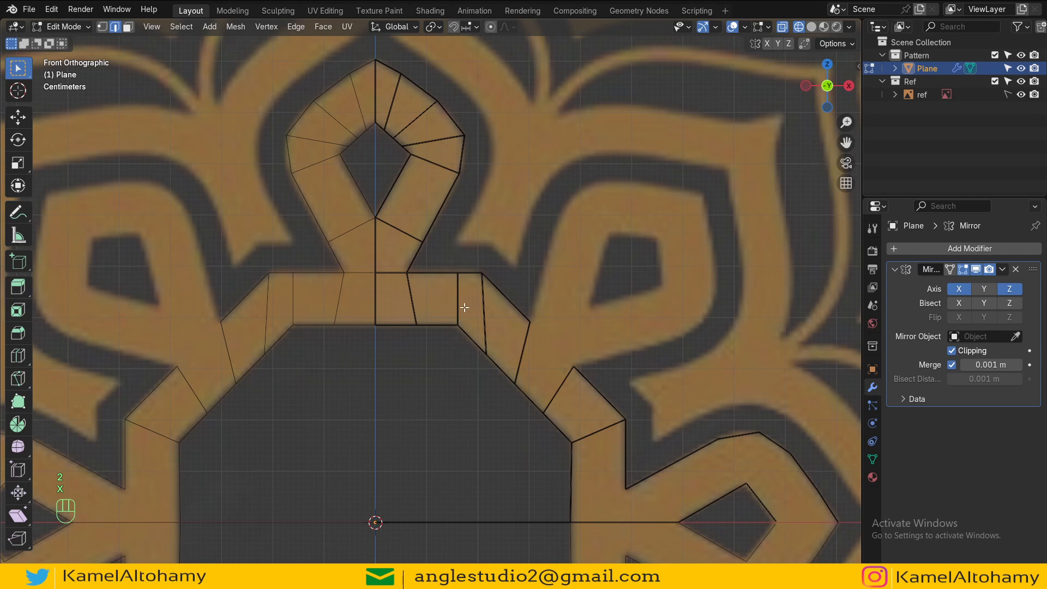
Step: Box-select the faces of the teardrop's right half
key(1)
key(a)
key(alt+a)
key(b)
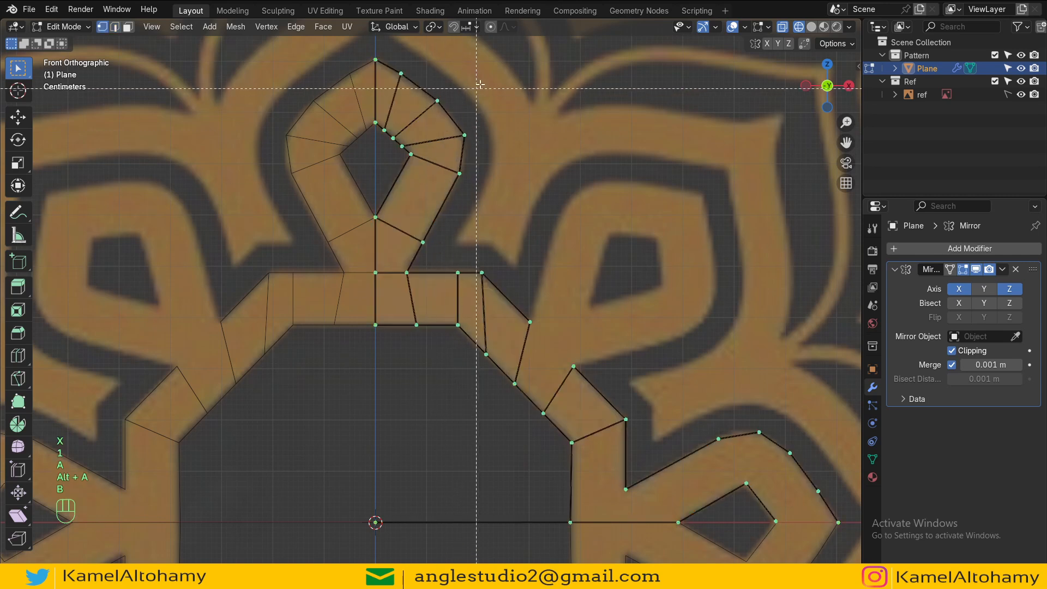
drag(479, 46, 374, 271)
shift+click(375, 272)
scroll(409, 264, down, 2)
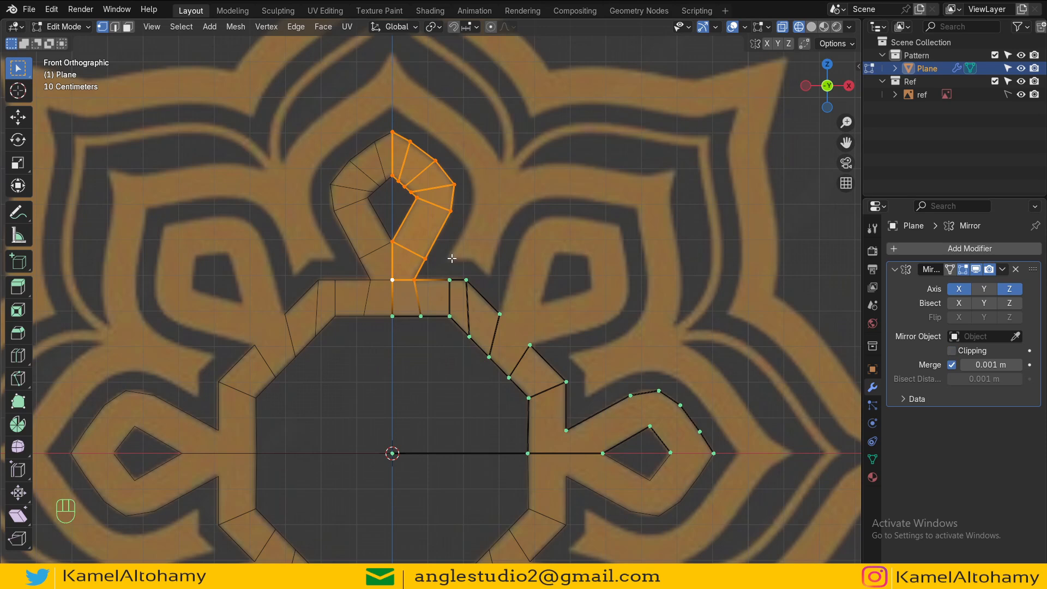
Step: Duplicate the teardrop half and move the copy straight up onto the top petal
scroll(452, 258, down, 1)
key(shift+d)
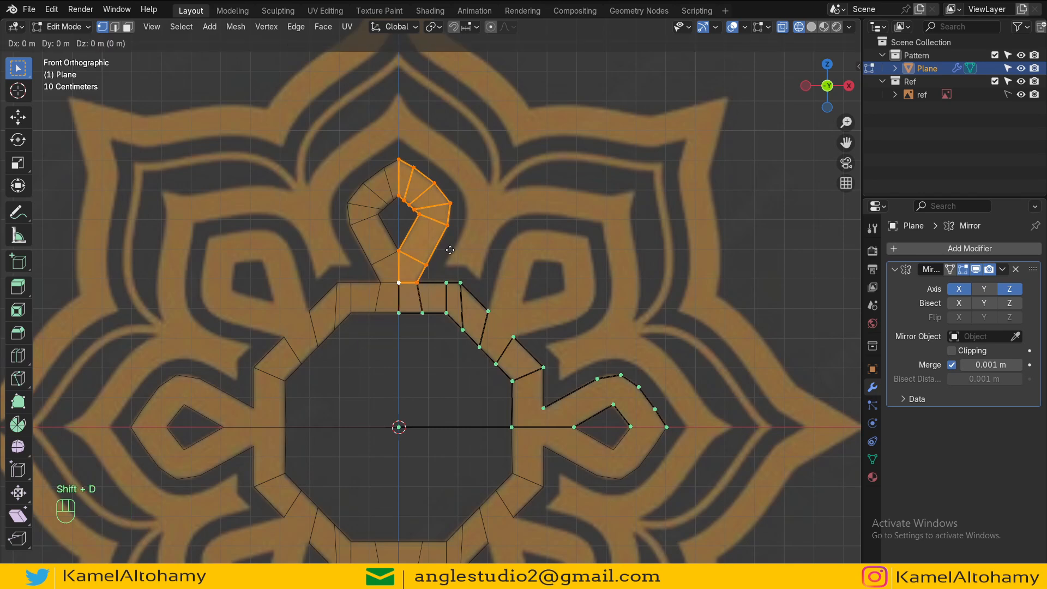
key(z)
click(453, 114)
alt+shift+drag(461, 152, 463, 190)
Step: Separate the duplicated teardrop into its own object
key(Tab)
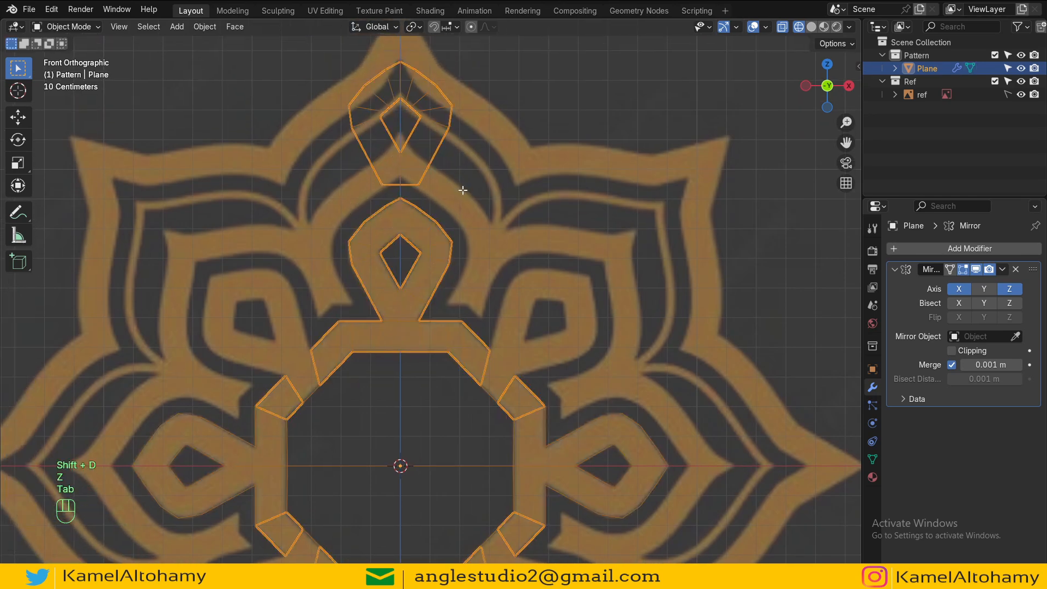
key(Tab)
key(p)
click(462, 190)
key(Tab)
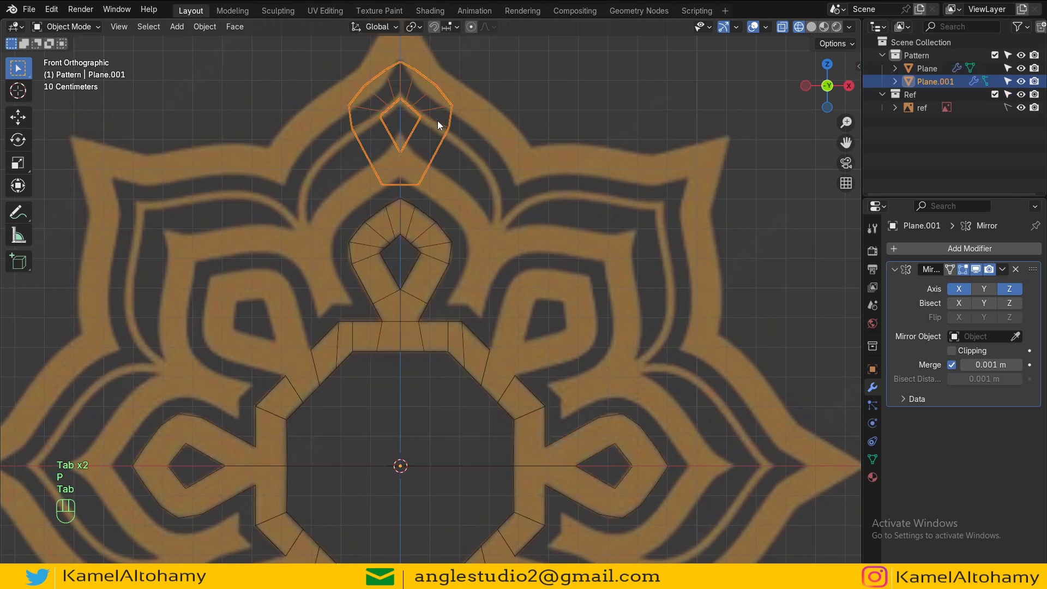
Step: Apply all transforms to the new teardrop object
key(ctrl+a)
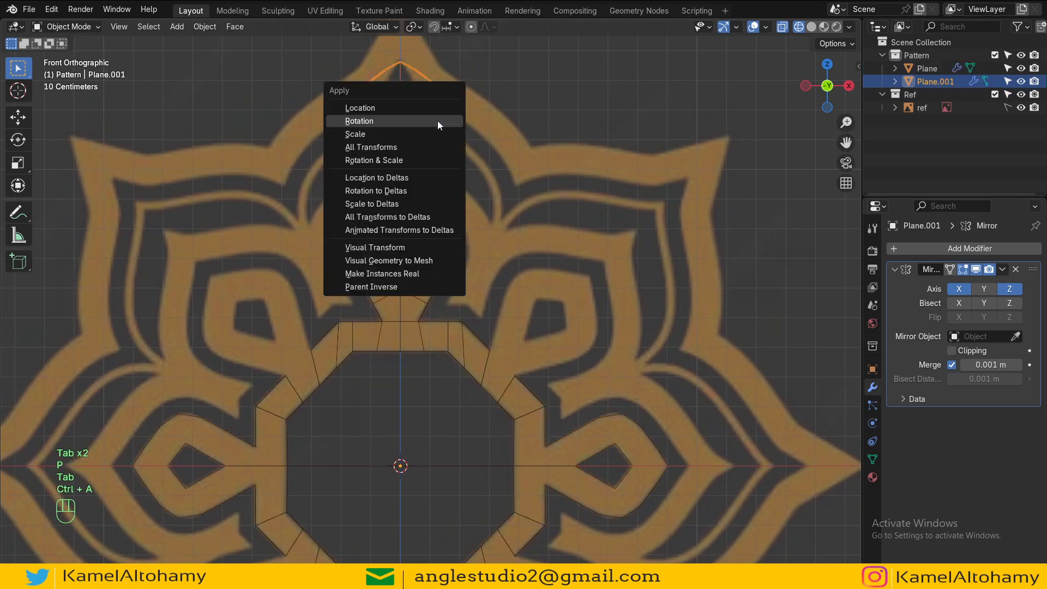
click(385, 143)
key(Tab)
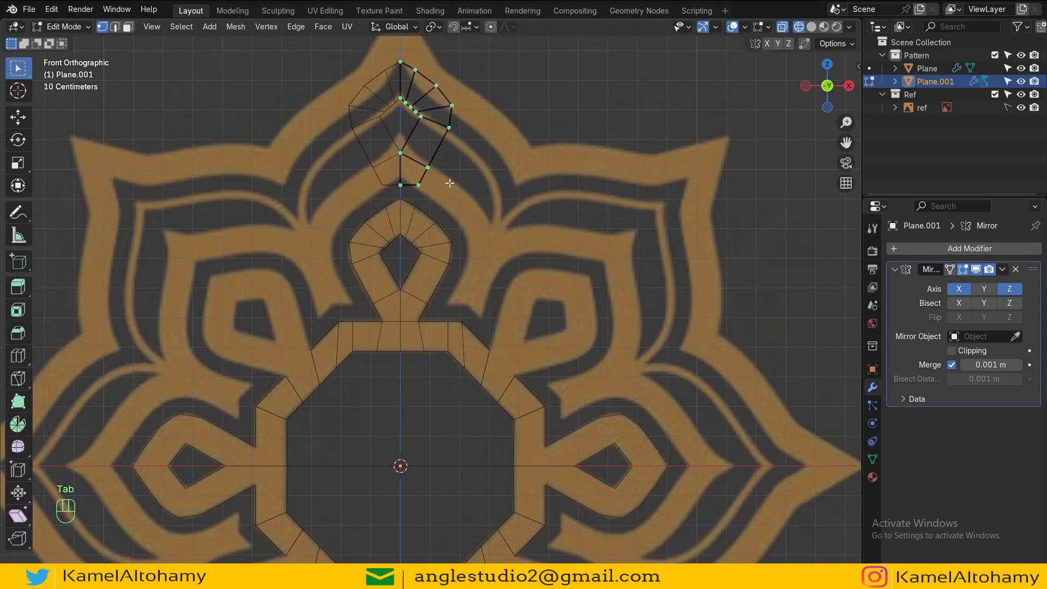
key(a)
key(Tab)
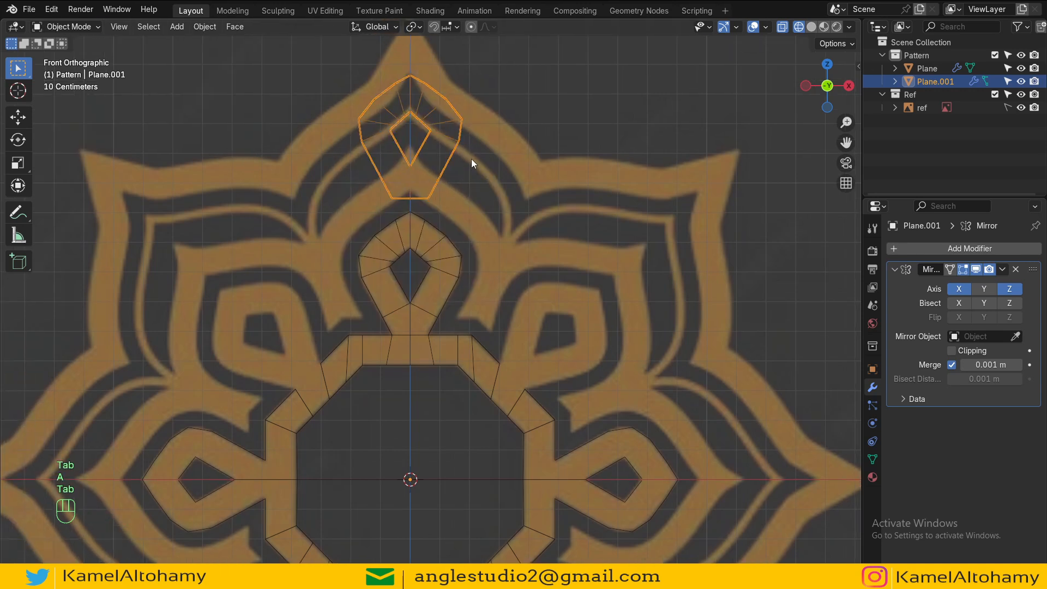
Step: Apply the Mirror modifier on the duplicated teardrop object
click(1000, 268)
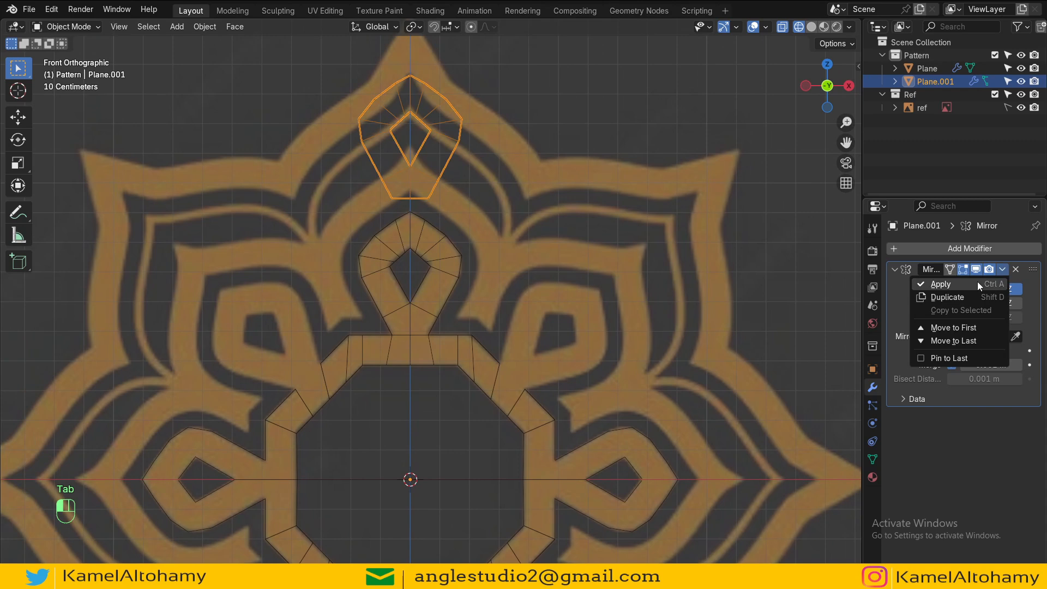
key(ctrl+a)
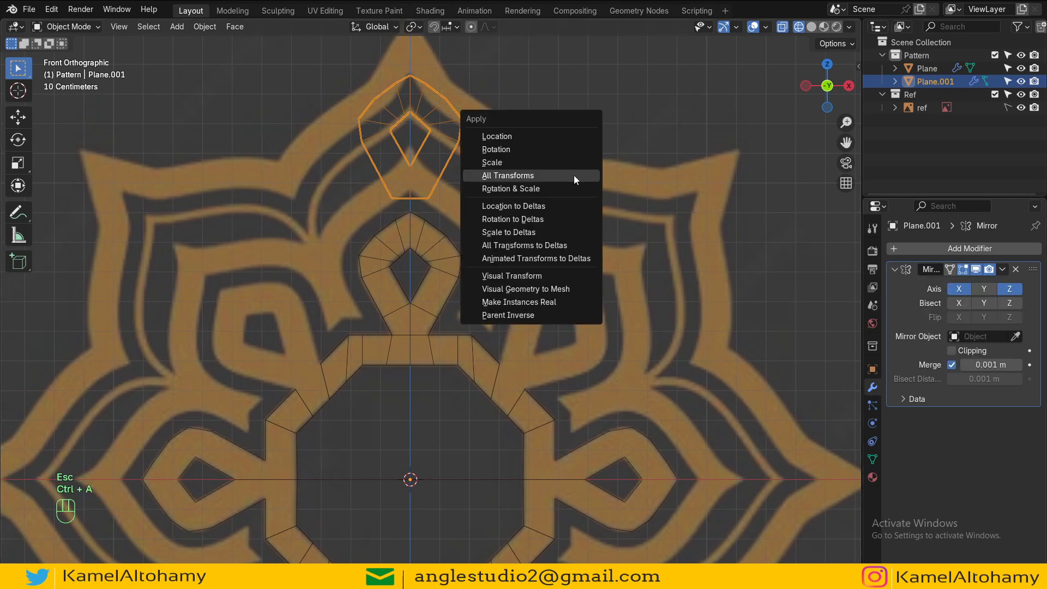
click(553, 294)
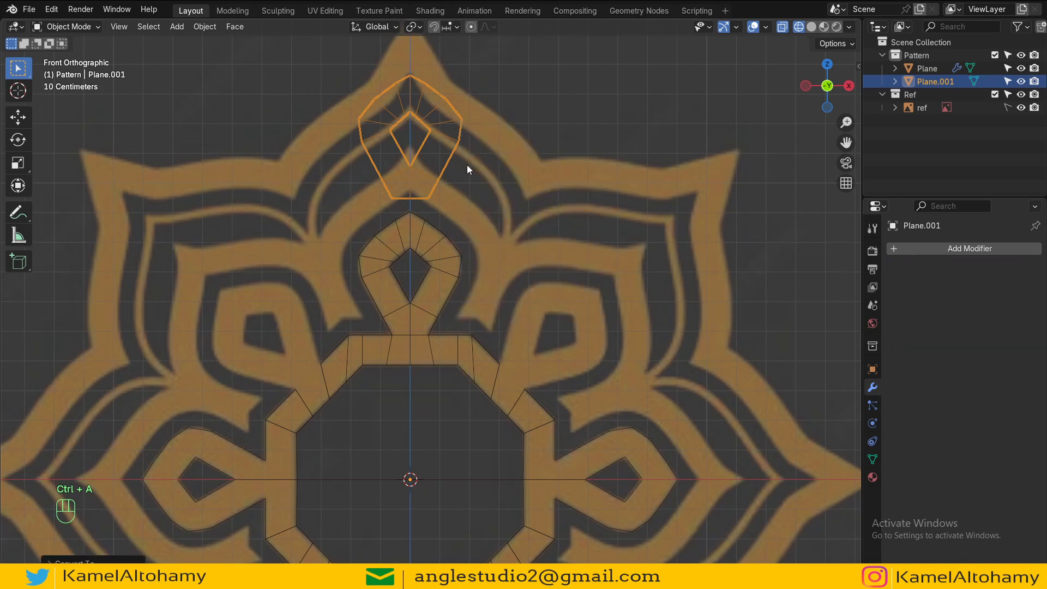
Step: Move the teardrop copy down and to the right, away from the top petal
key(g)
click(610, 348)
scroll(542, 284, up, 2)
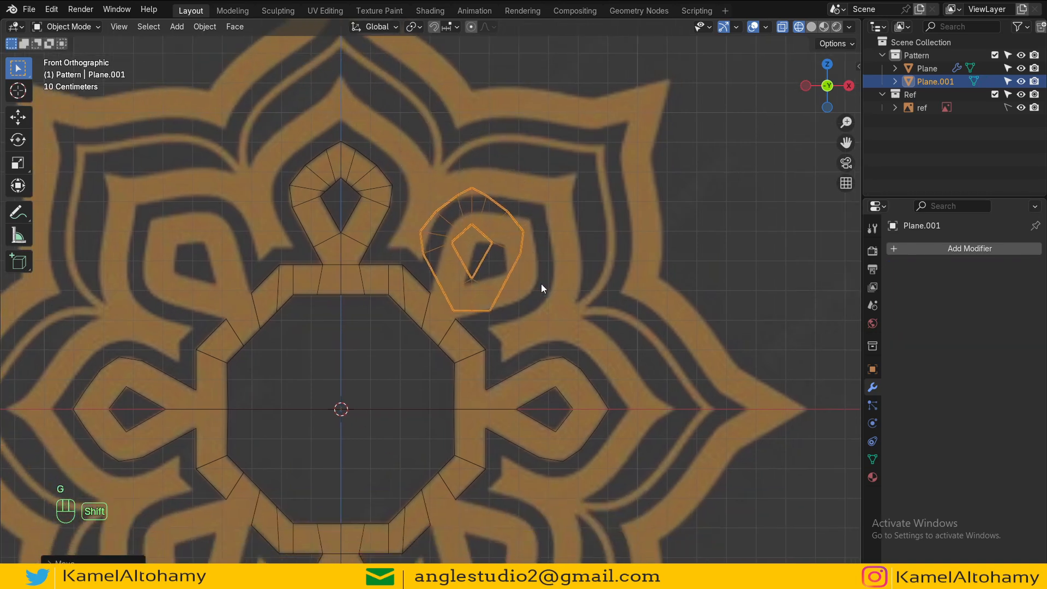
key(r)
key(Escape)
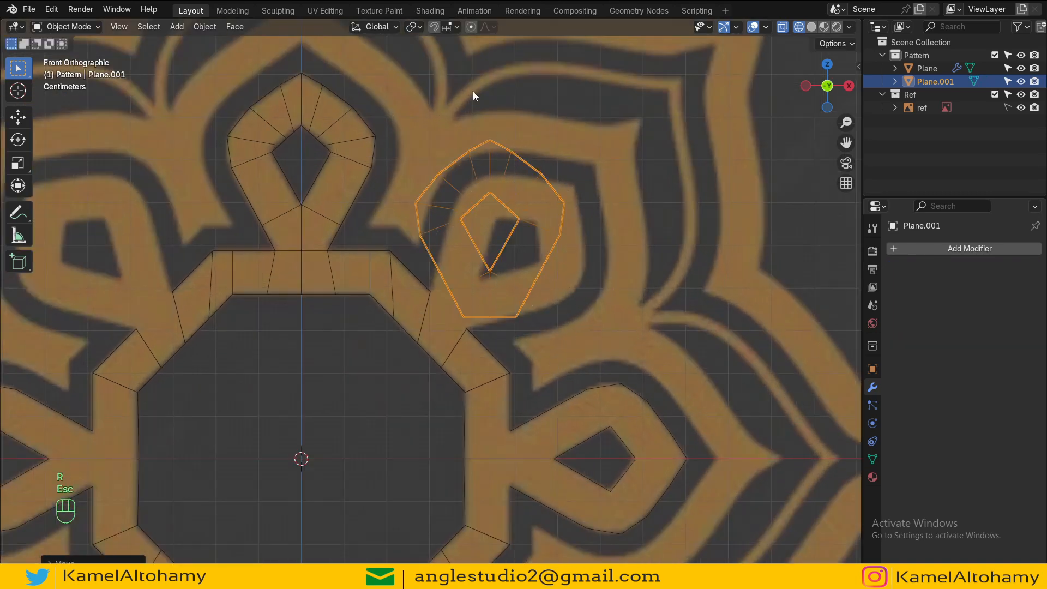
Step: Set the teardrop's origin to its bottom tip vertex using the 3D cursor
key(Tab)
click(491, 318)
key(shift+s)
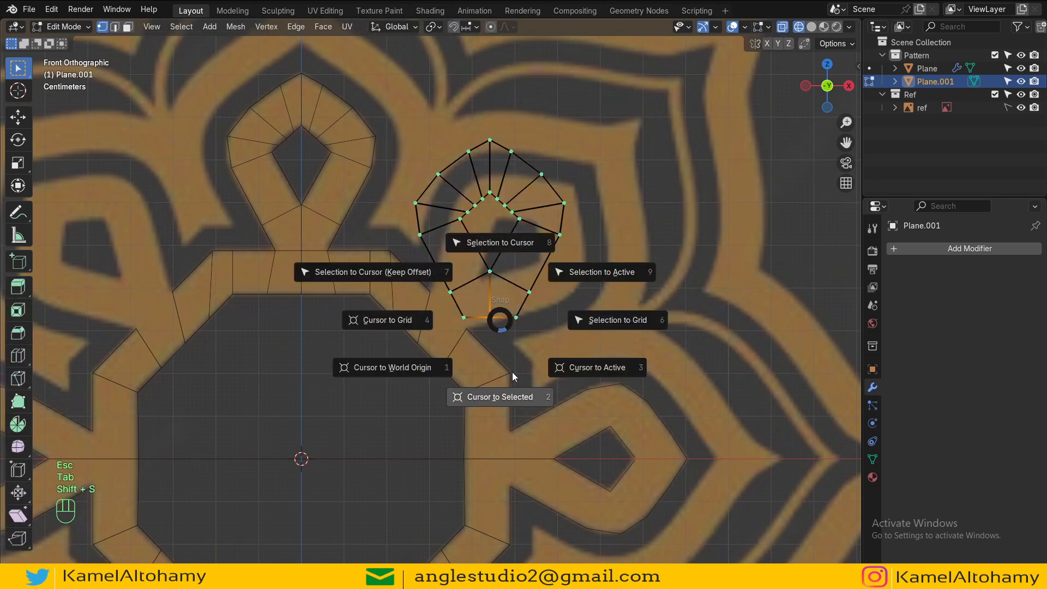
click(512, 372)
key(Tab)
right_click(518, 310)
mouse_move(494, 361)
click(622, 390)
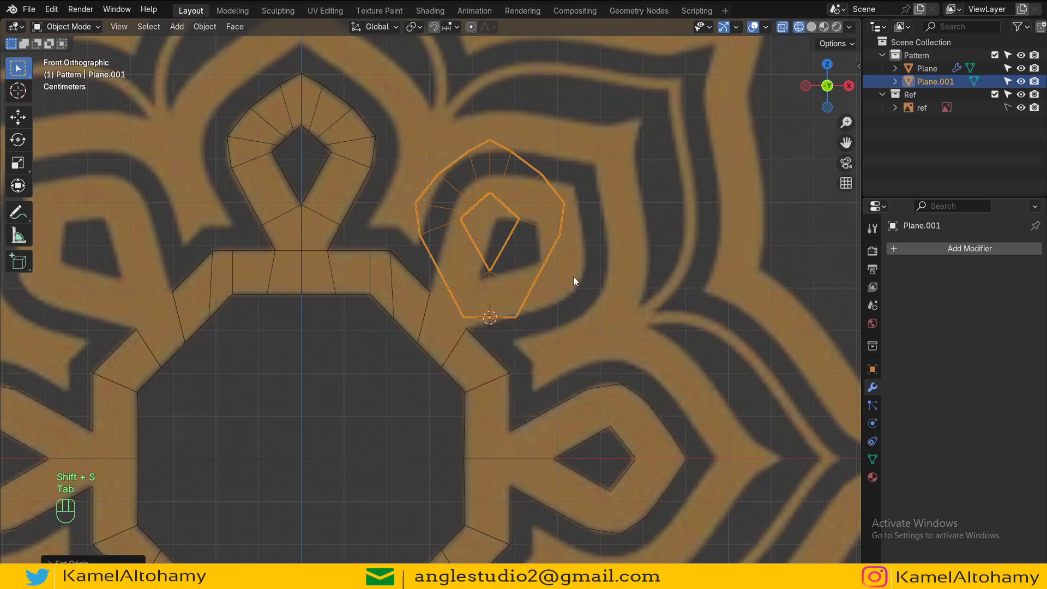
Step: Rotate and move the teardrop copy onto the upper-right diagonal petal of the reference
key(r)
click(605, 435)
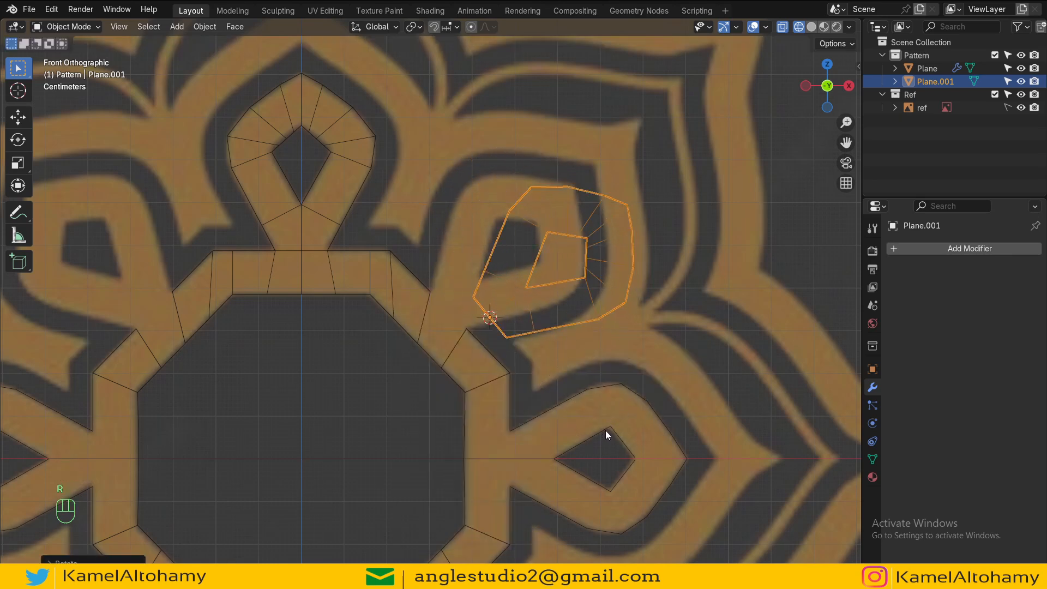
key(g)
click(578, 380)
scroll(578, 380, up, 1)
key(r)
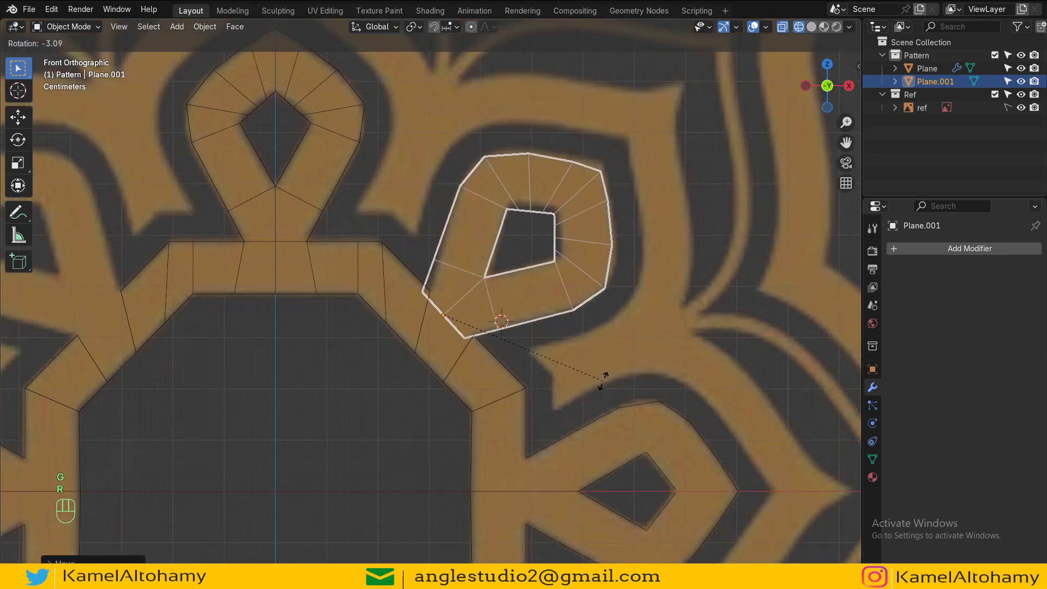
click(611, 378)
Step: Refine the teardrop's position and scale so it matches the reference petal
key(g)
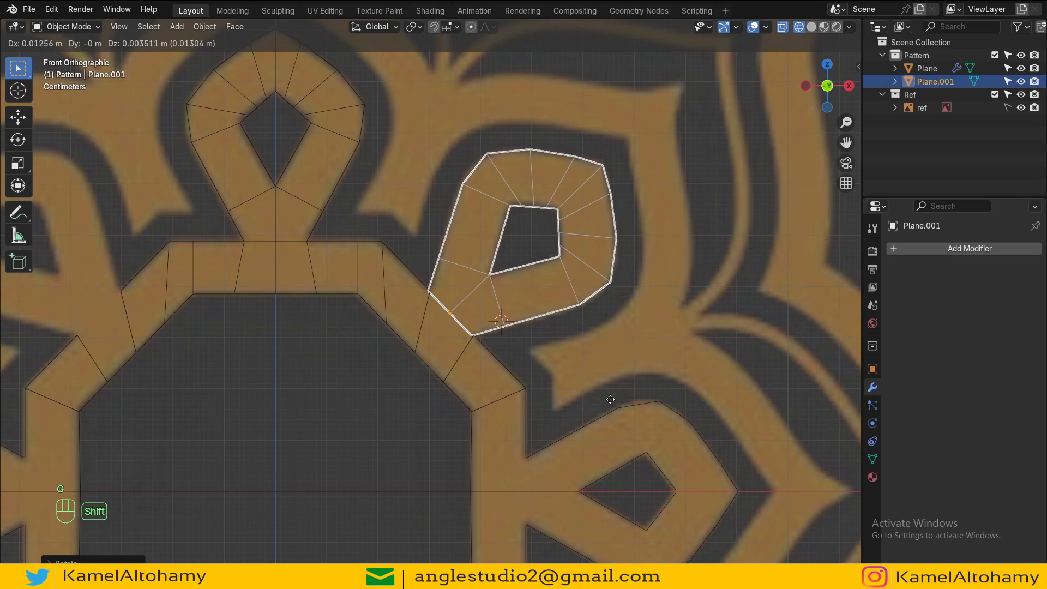
click(616, 391)
scroll(618, 395, up, 1)
key(s)
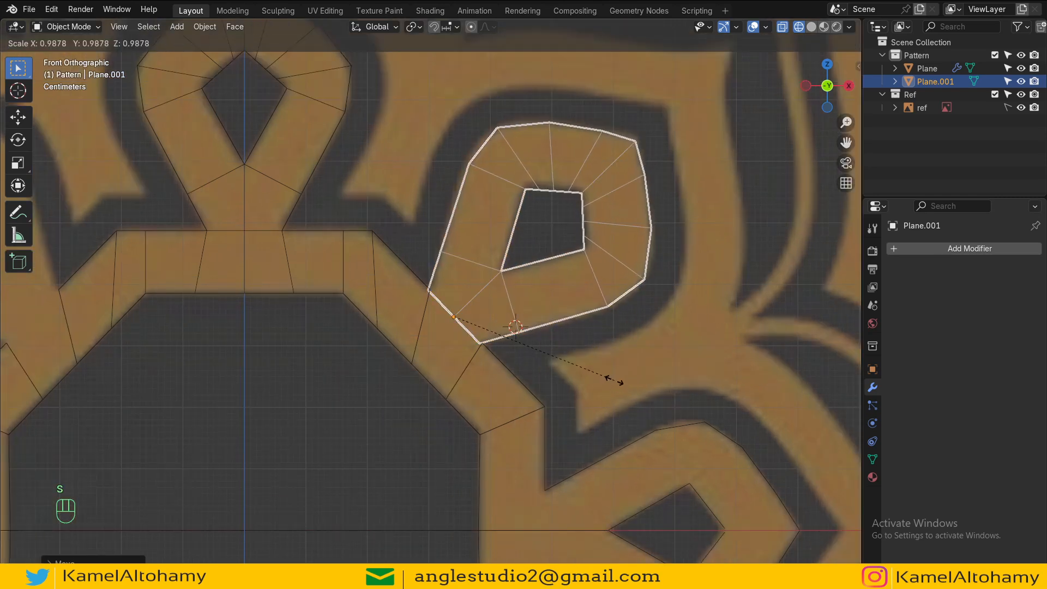
click(612, 380)
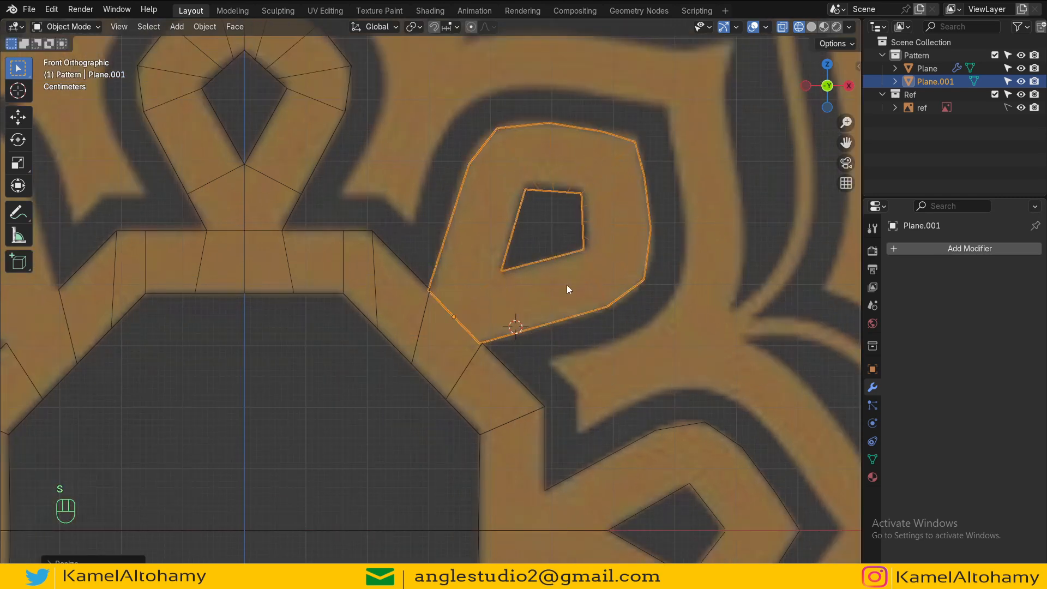
key(s)
click(635, 285)
scroll(493, 285, up, 2)
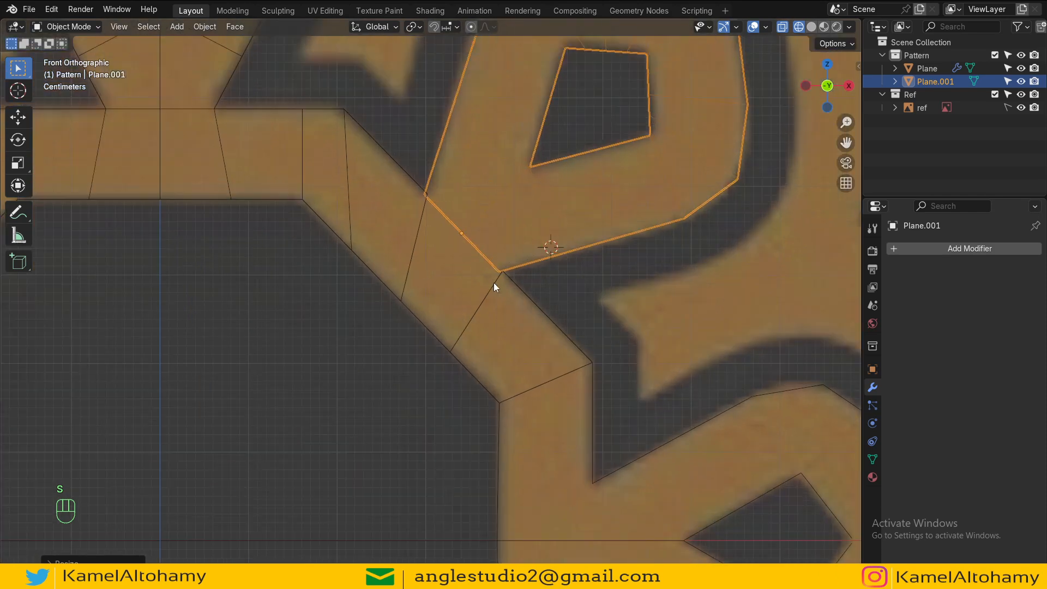
Step: Examine how the placed teardrop meets the main pattern mesh in edit and object mode
key(Tab)
key(Tab)
scroll(500, 285, down, 5)
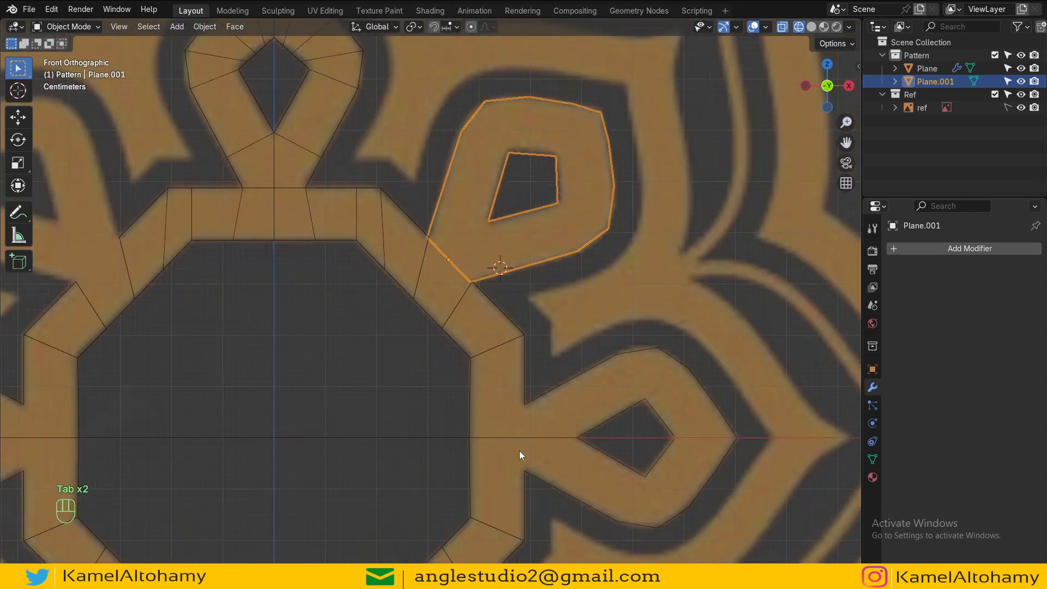
shift+middle_drag(519, 450, 495, 377)
scroll(480, 371, down, 2)
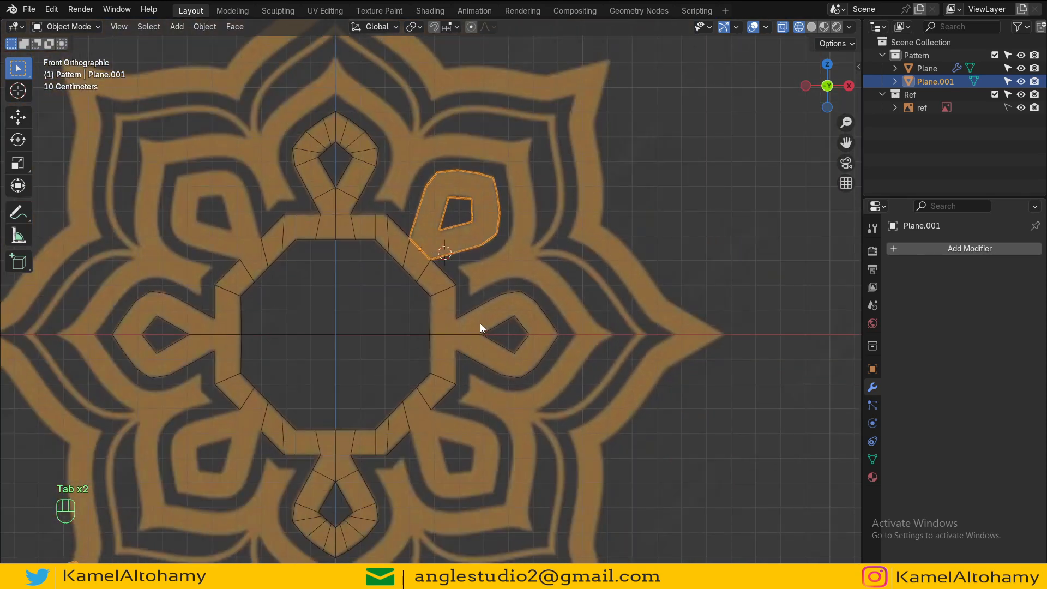
shift+middle_drag(476, 299, 479, 333)
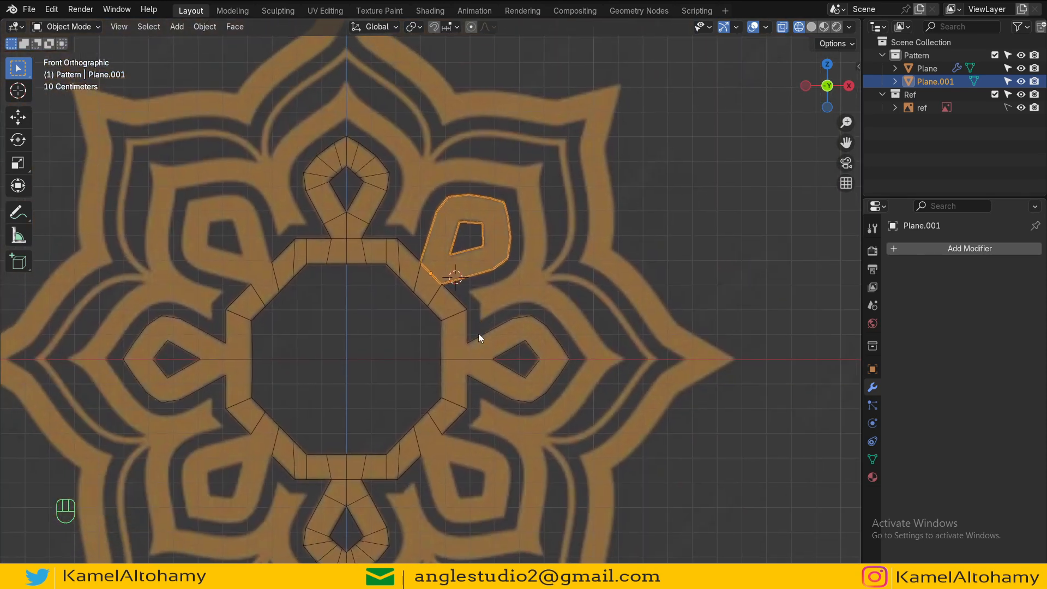
click(525, 367)
key(Tab)
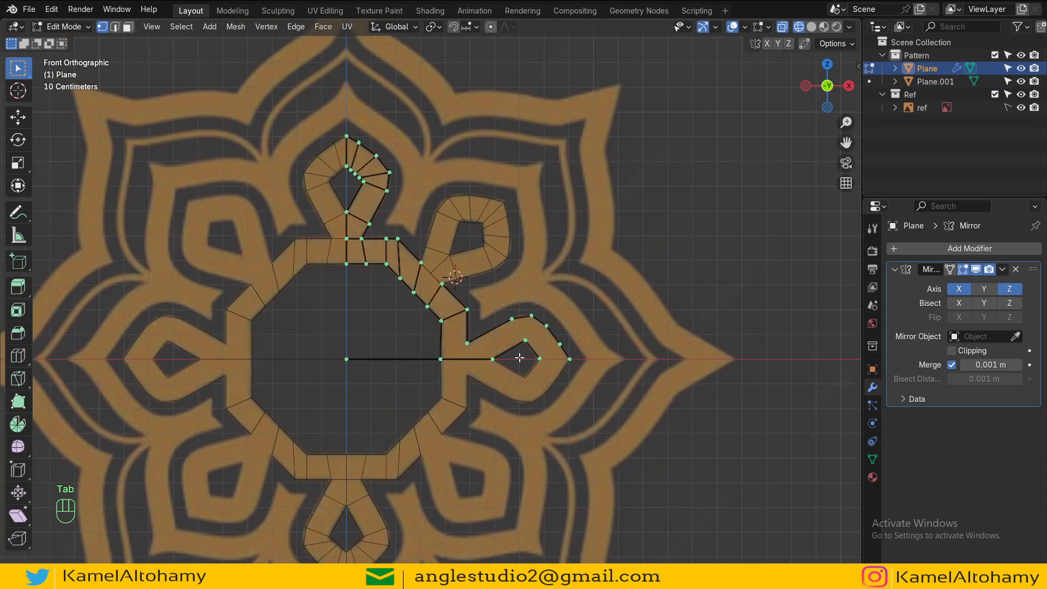
scroll(514, 361, up, 2)
key(Tab)
scroll(466, 273, down, 3)
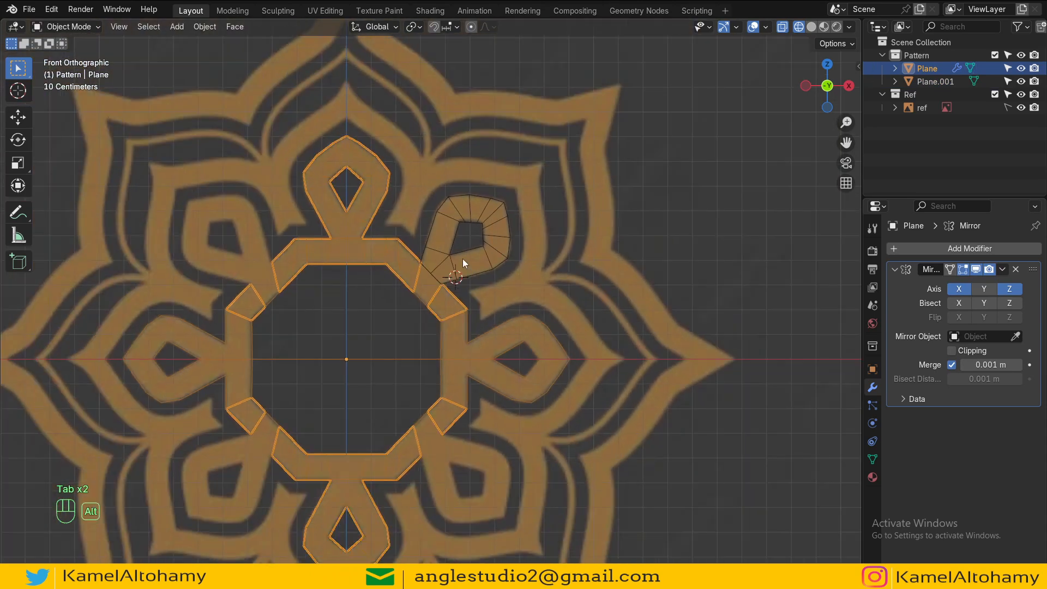
scroll(463, 259, up, 4)
key(Tab)
key(Tab)
Step: Join the teardrop copy into the main pattern plane object
click(416, 332)
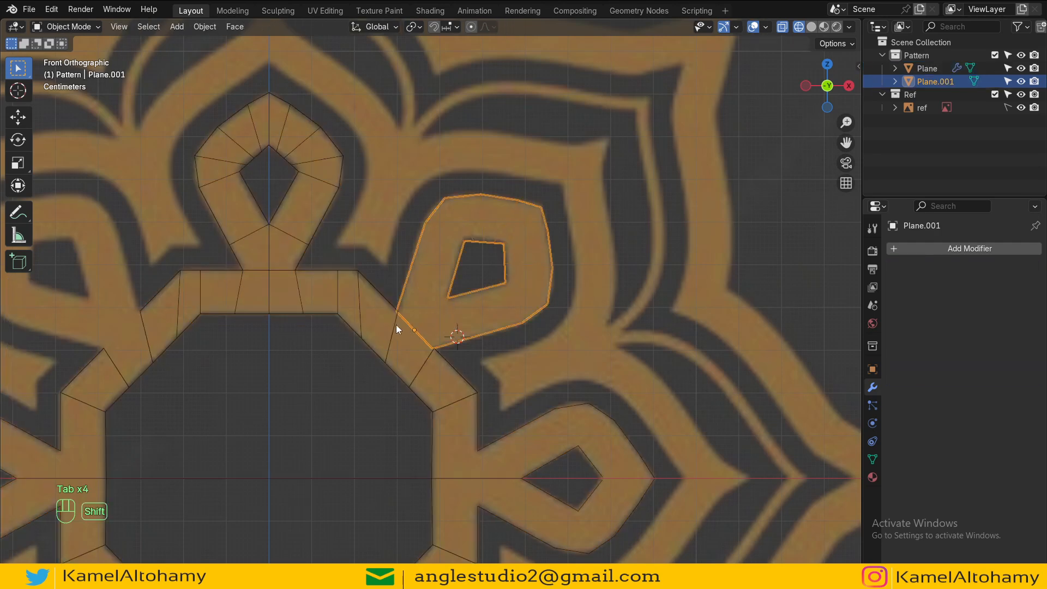
shift+click(396, 325)
key(ctrl+j)
Step: Merge the teardrop's base vertices at center with the neighbouring ring vertices in two pairs
key(Tab)
scroll(416, 295, up, 4)
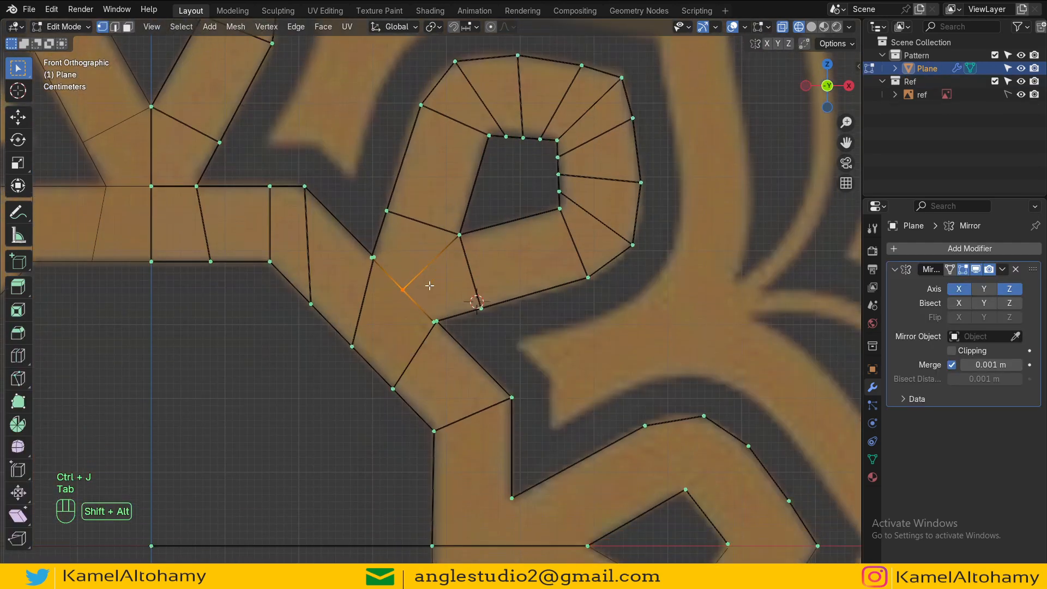
click(393, 386)
ctrl+click(351, 344)
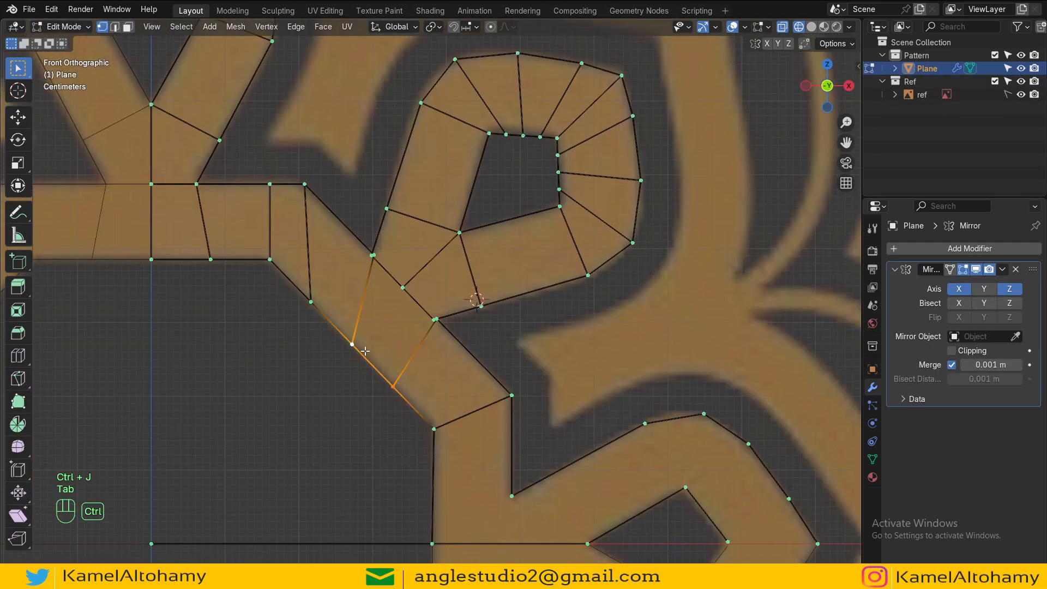
click(434, 319)
scroll(435, 319, up, 2)
click(439, 330)
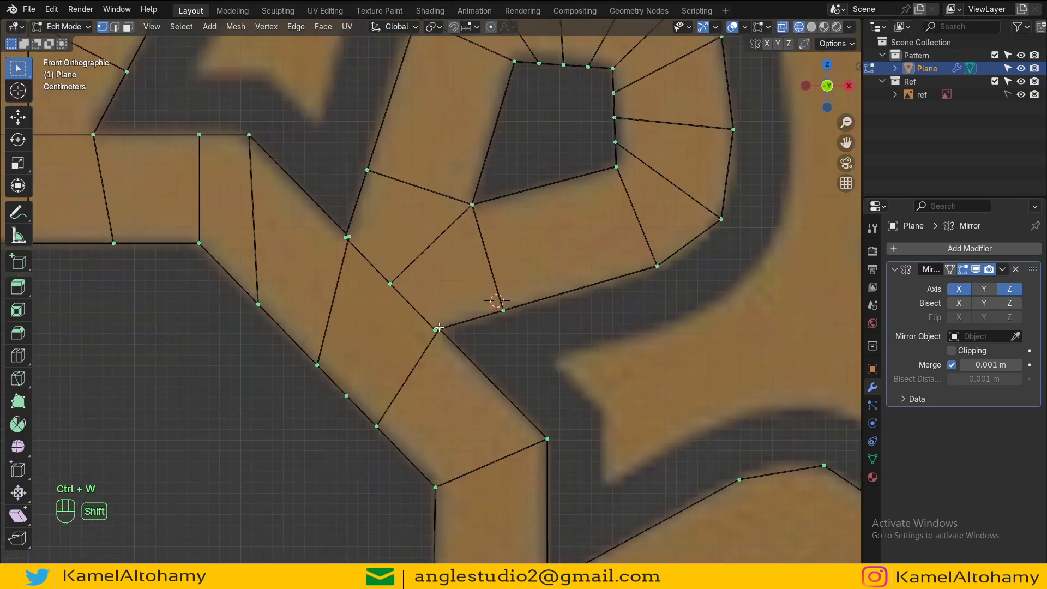
shift+click(439, 330)
key(m)
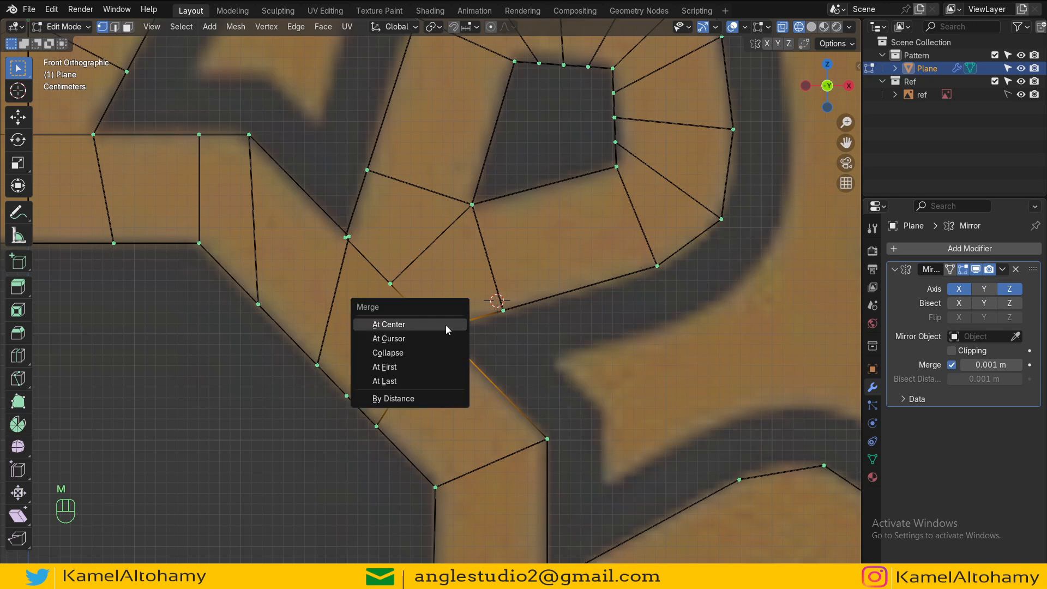
click(446, 325)
click(346, 238)
key(m)
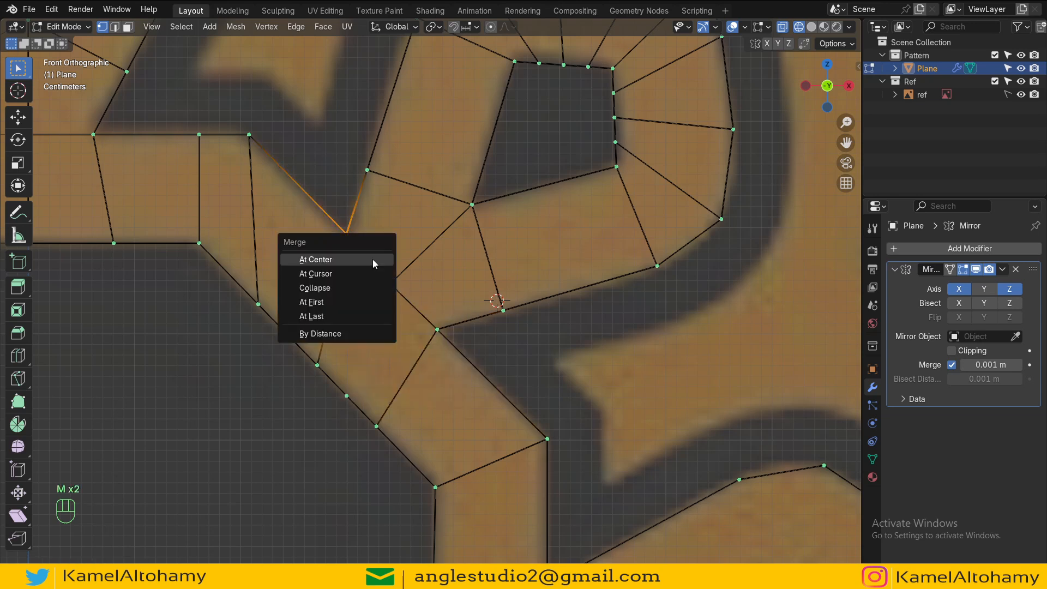
click(373, 259)
Step: Fill faces between the teardrop base and the octagon ring
click(377, 425)
shift+click(437, 329)
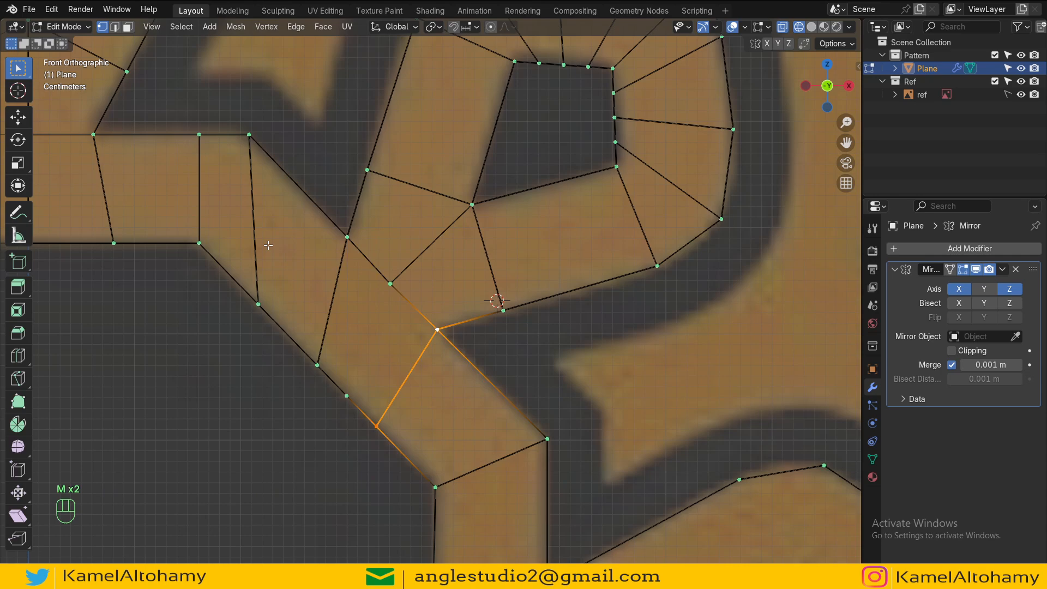
key(f)
key(f)
Step: Switch to solid shading and review the whole mirrored pattern
scroll(316, 294, down, 8)
key(Tab)
key(Tab)
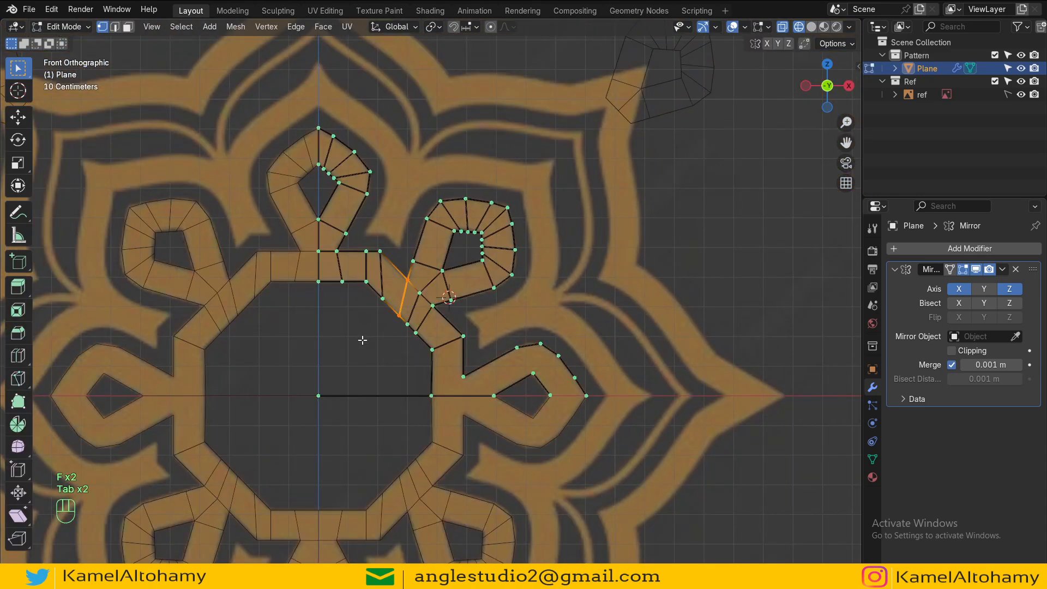
key(z)
scroll(596, 352, down, 4)
key(Tab)
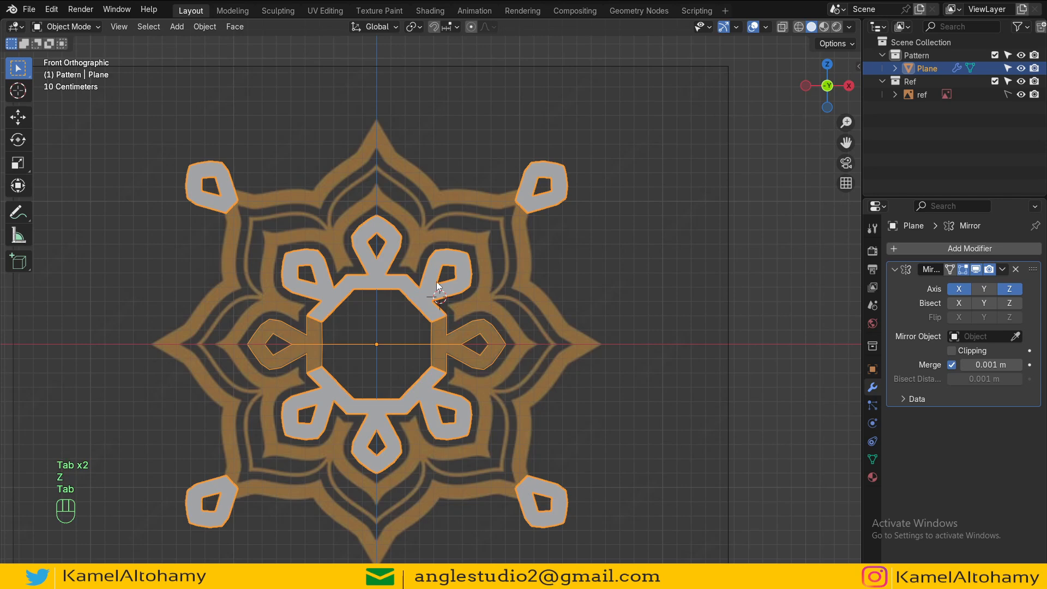
key(Tab)
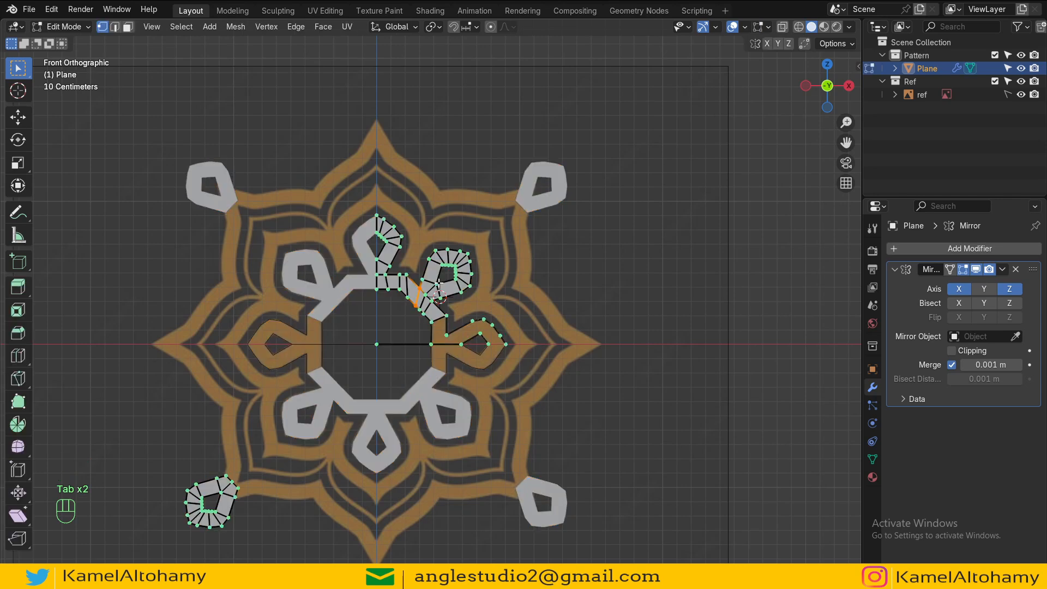
scroll(439, 284, up, 3)
key(z)
key(z)
scroll(582, 296, down, 4)
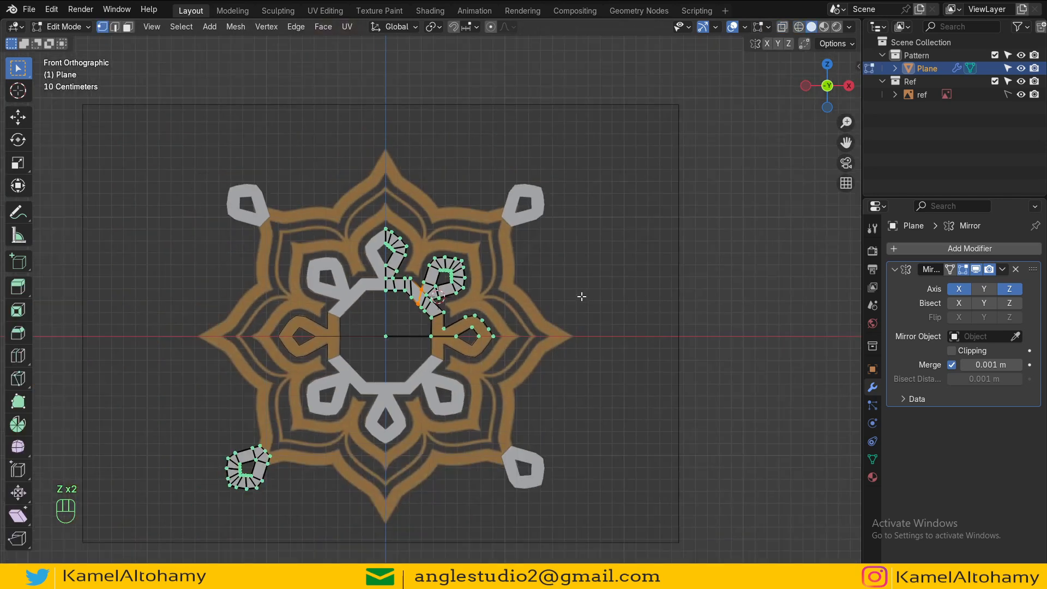
Step: Select the stray teardrop at the lower-left and separate it from the main mesh
click(240, 467)
key(ctrl+k)
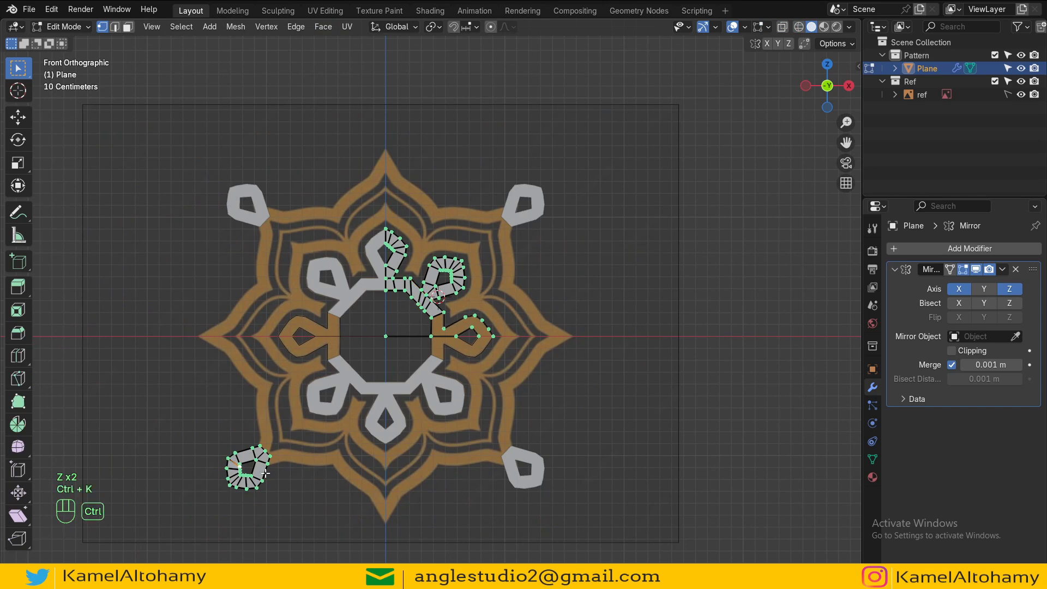
key(ctrl+l)
key(p)
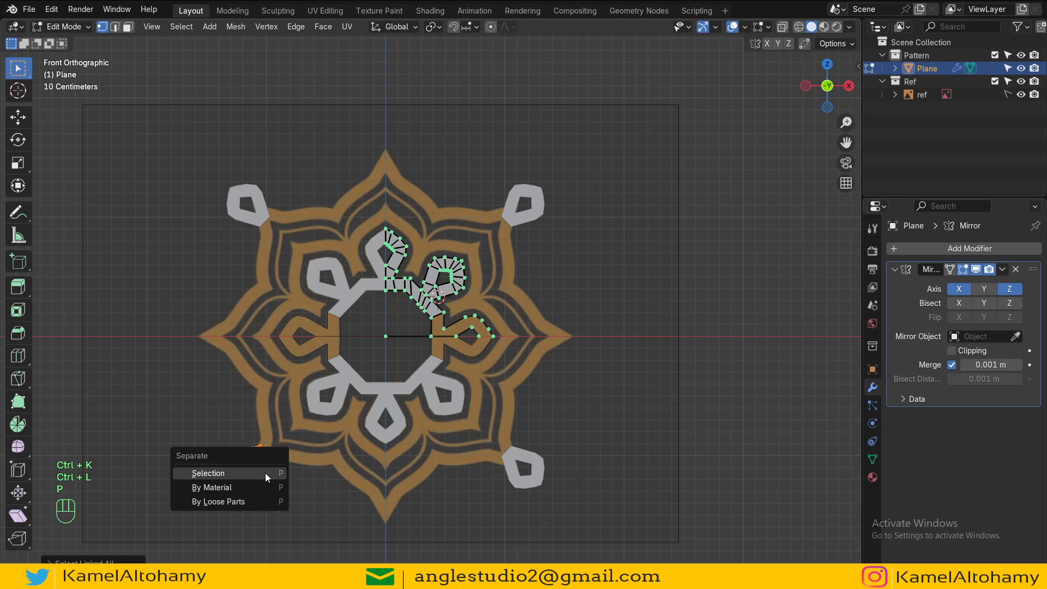
click(265, 473)
key(Tab)
Step: Fill faces connecting the octagon ring's stem to the base of the horizontal teardrop petal
key(z)
scroll(458, 235, up, 6)
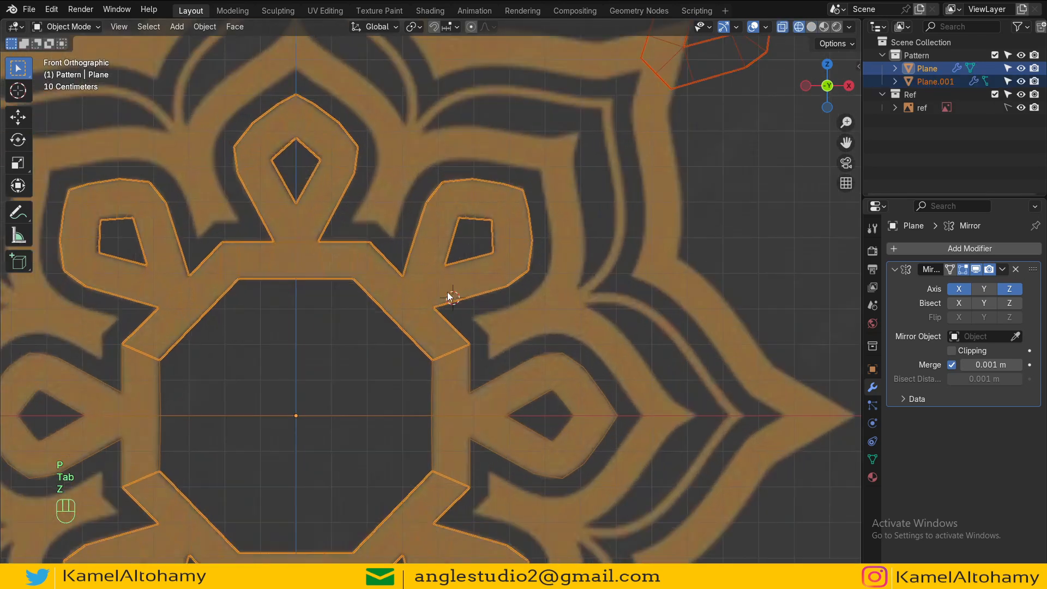
click(461, 297)
shift+middle_drag(462, 296, 394, 186)
key(z)
key(Tab)
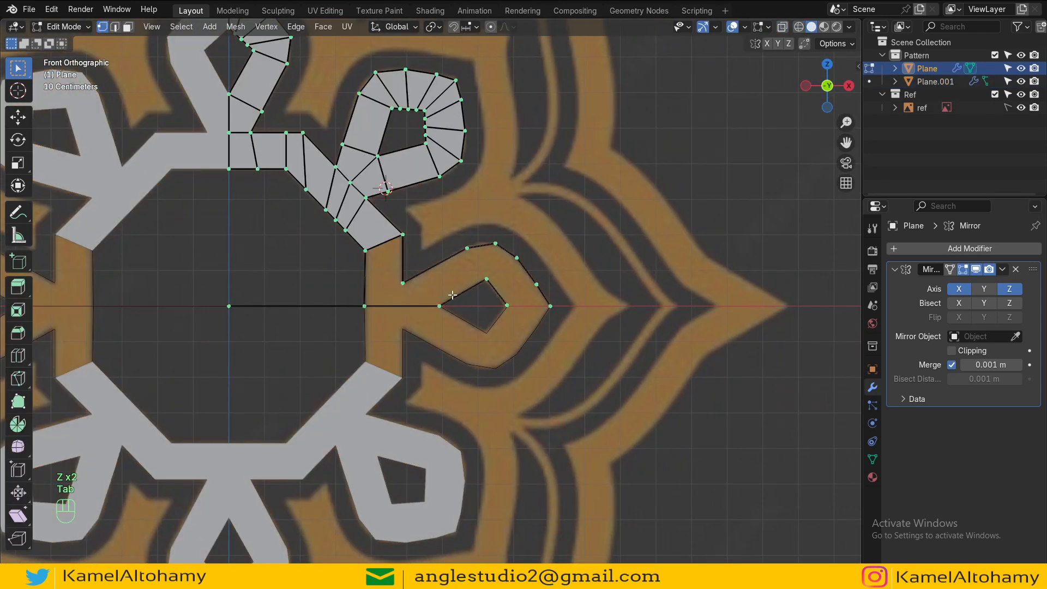
scroll(414, 294, up, 2)
key(ctrl+w)
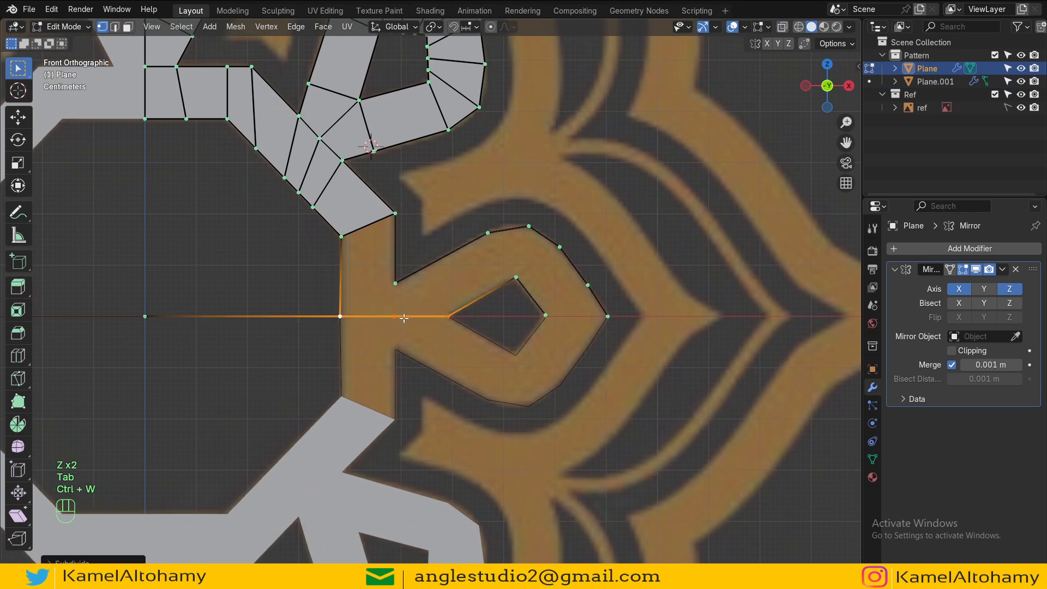
click(403, 318)
click(343, 307)
shift+click(333, 251)
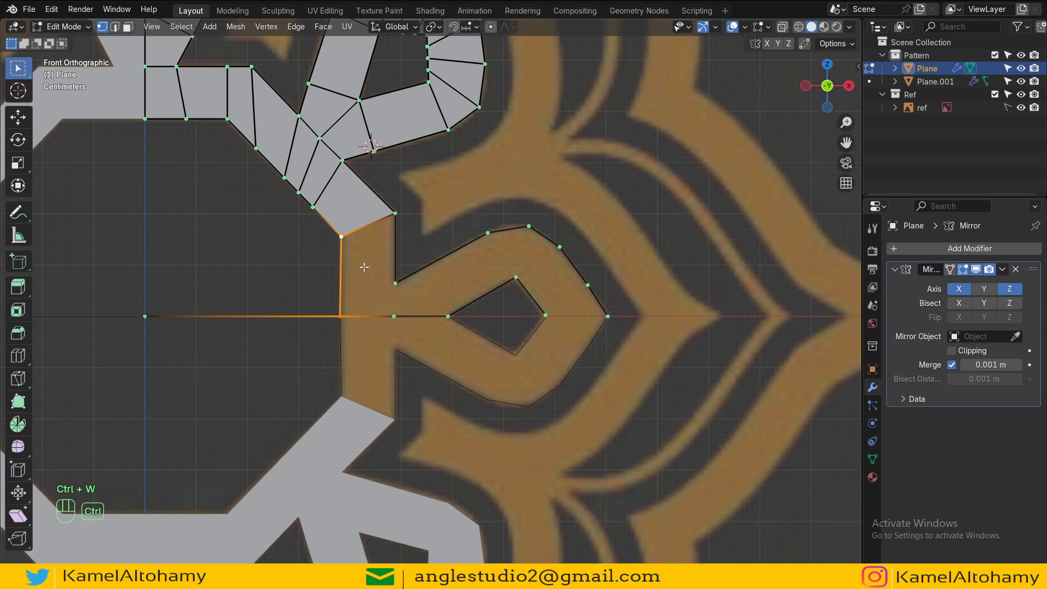
key(ctrl+w)
click(392, 285)
shift+click(337, 267)
shift+click(342, 233)
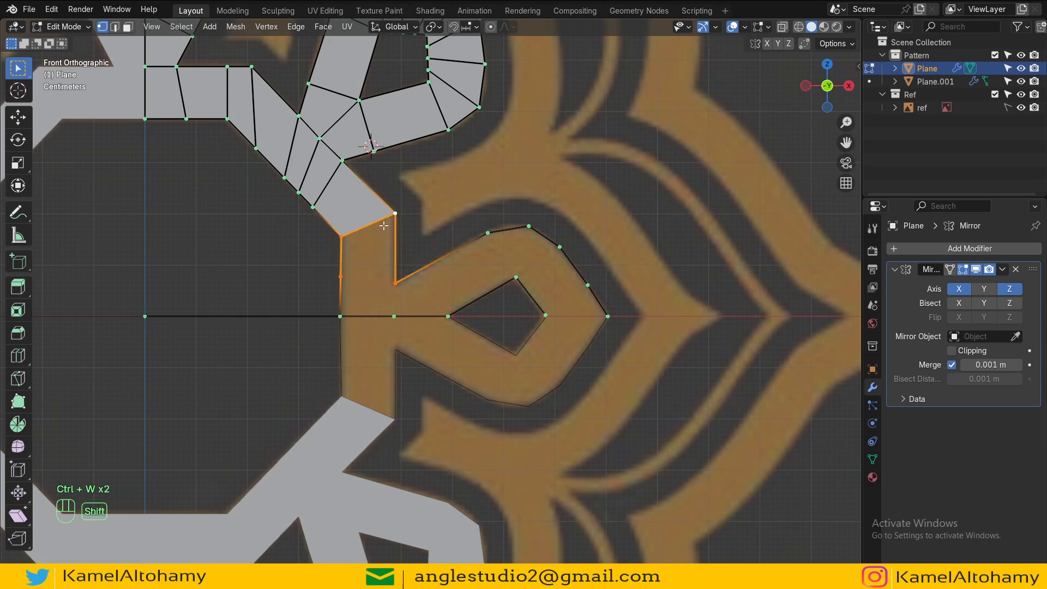
key(f)
alt+shift+click(392, 315)
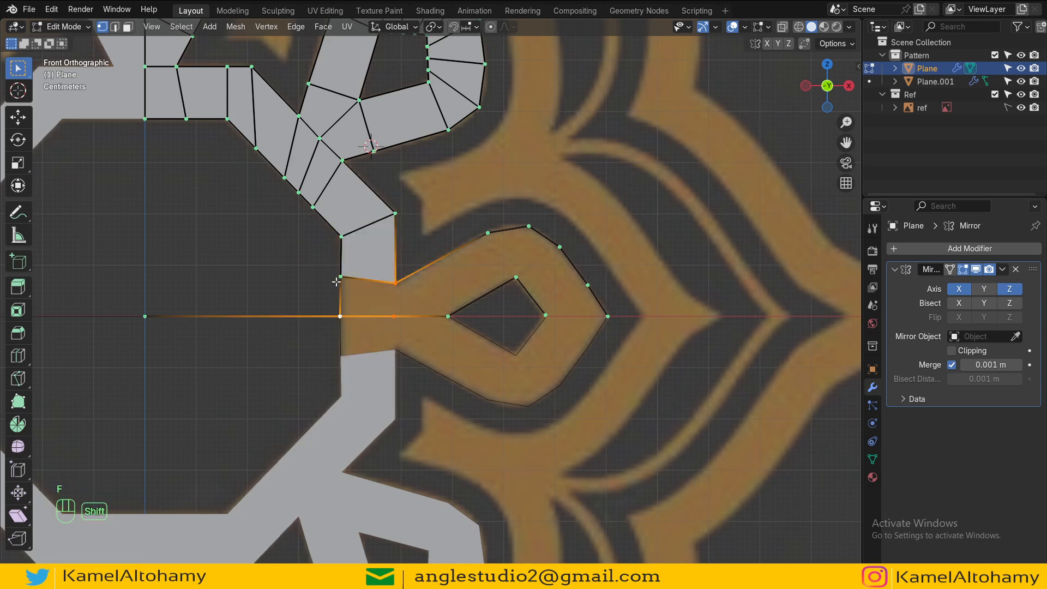
key(f)
shift+middle_drag(423, 316, 393, 315)
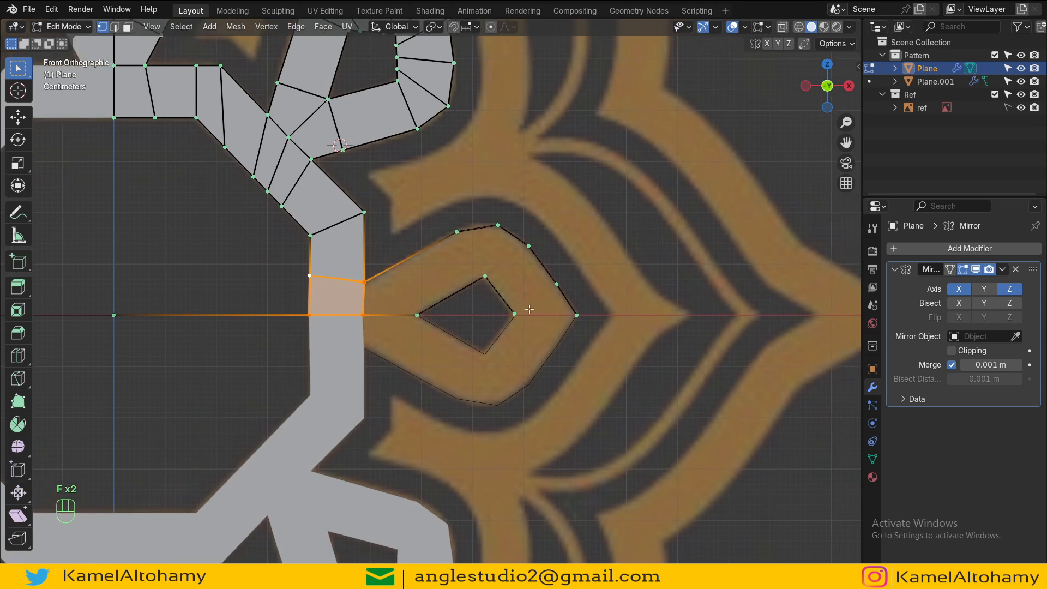
Step: Fill faces along the upper side of the teardrop, undoing the last fill
click(548, 288)
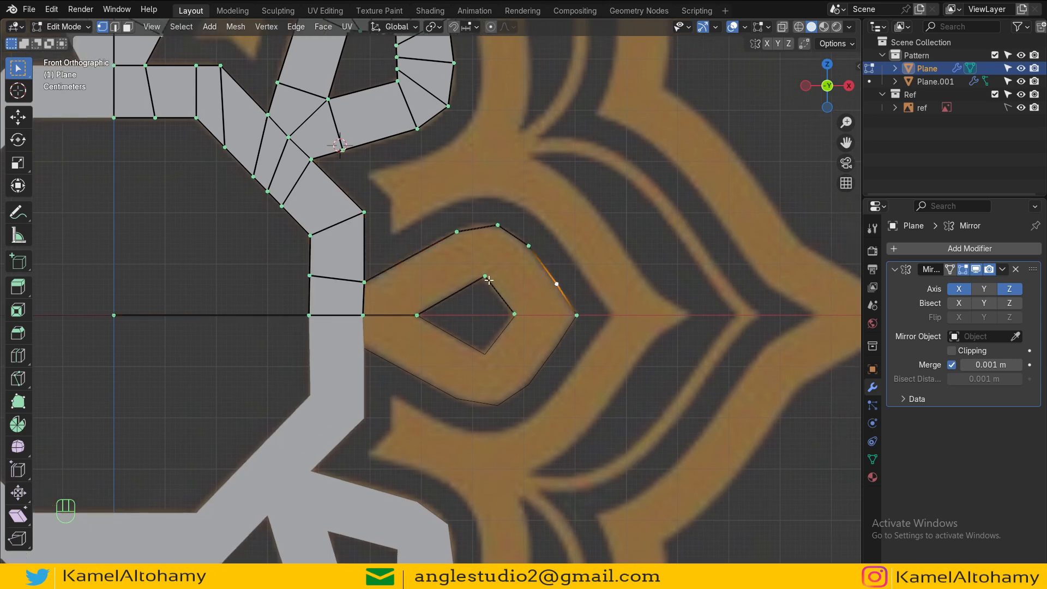
click(415, 317)
click(434, 244)
shift+click(390, 271)
key(ctrl+w)
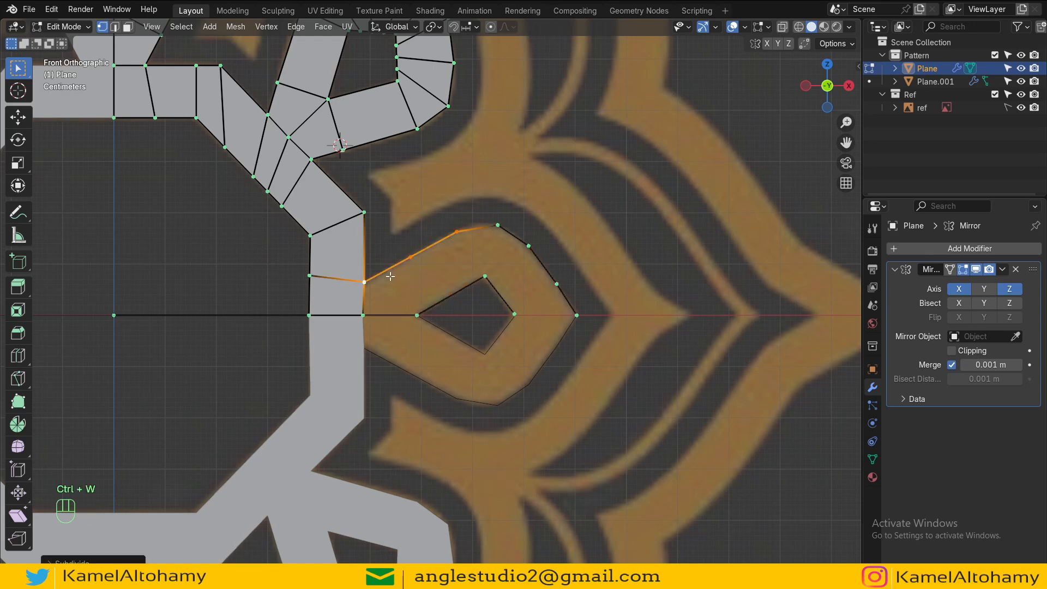
click(366, 313)
key(f)
key(f)
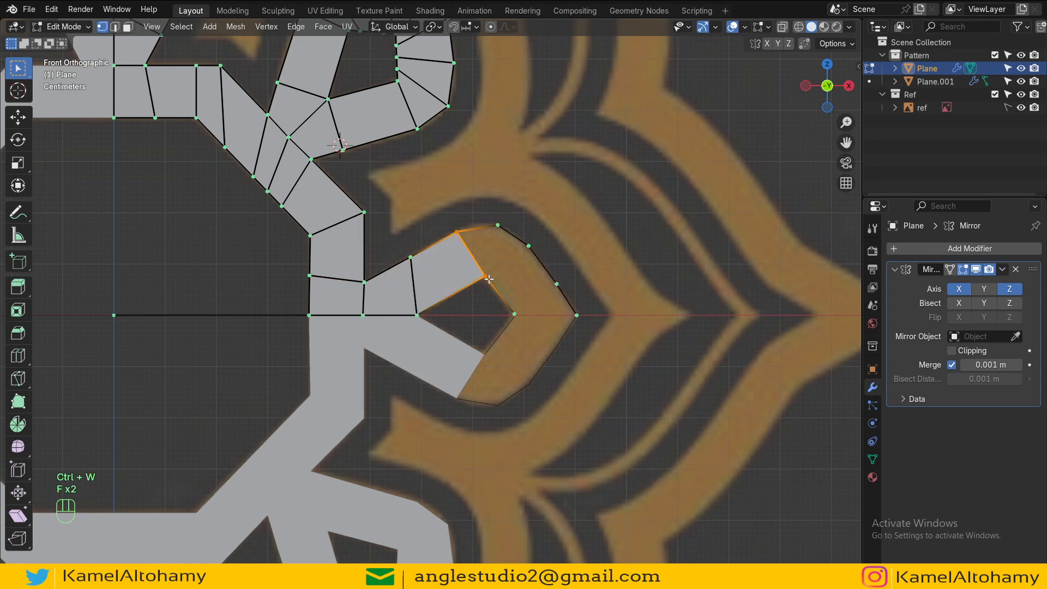
shift+middle_drag(502, 293, 444, 288)
key(ctrl+z)
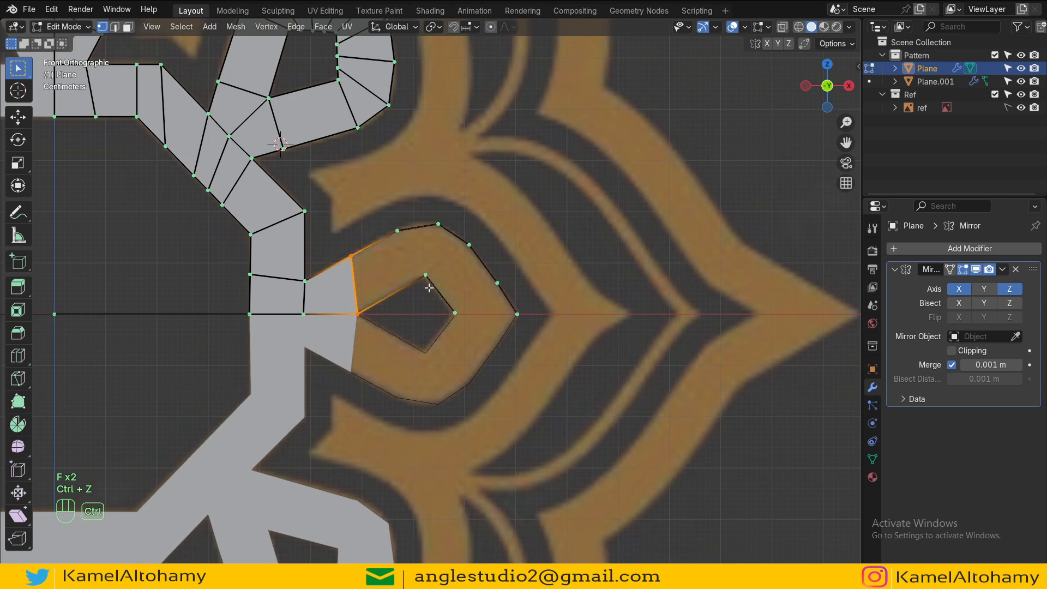
Step: Fill the remaining faces around the teardrop's tip, adding a loop cut to complete the petal
click(426, 282)
shift+click(371, 305)
key(ctrl+w)
click(361, 308)
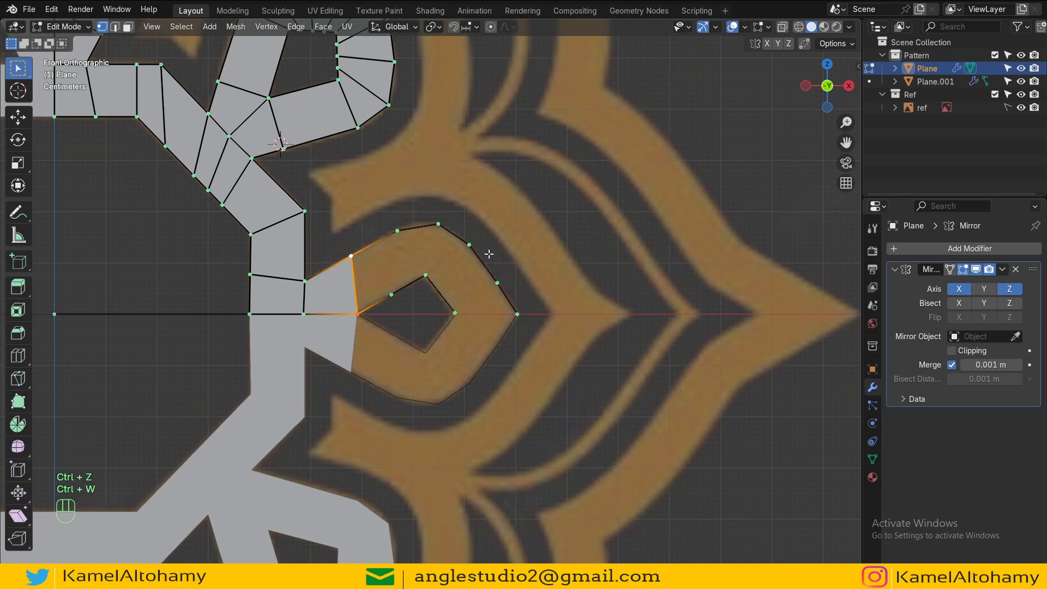
key(f)
key(f)
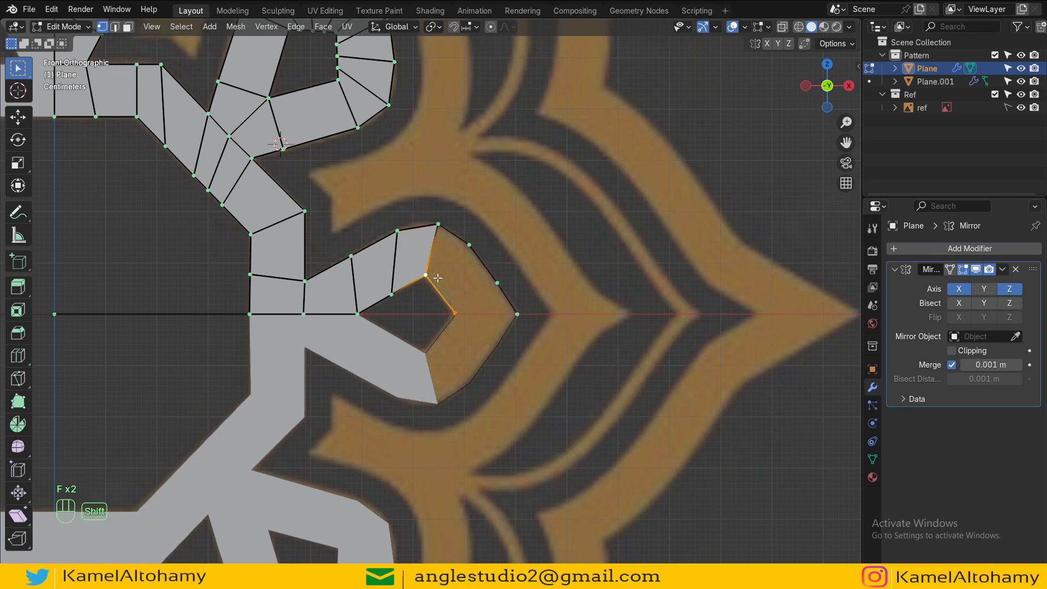
key(ctrl+r)
click(442, 298)
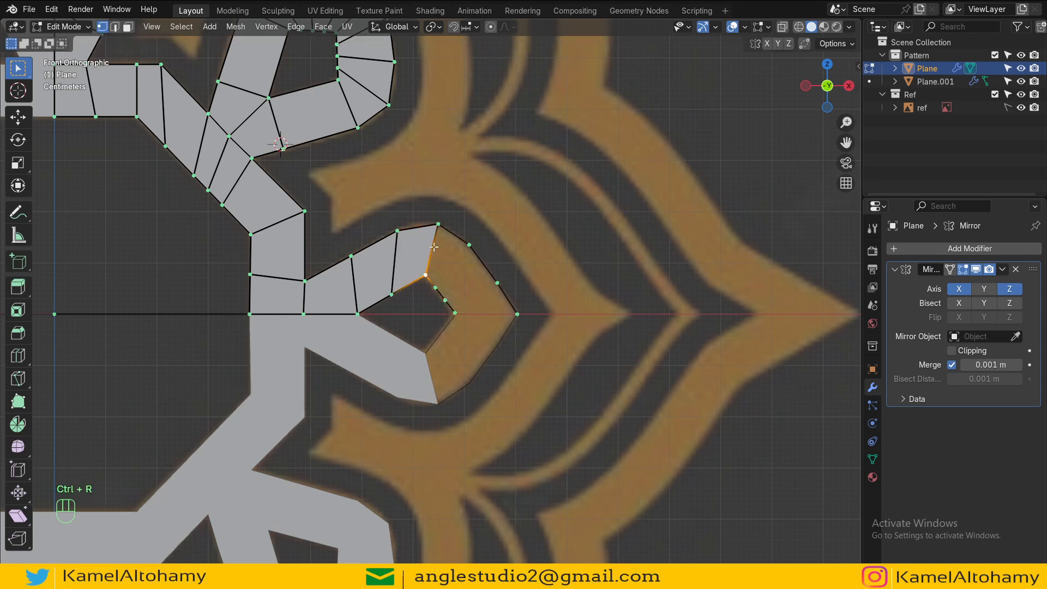
key(f)
key(f)
key(f)
key(Tab)
scroll(482, 324, down, 5)
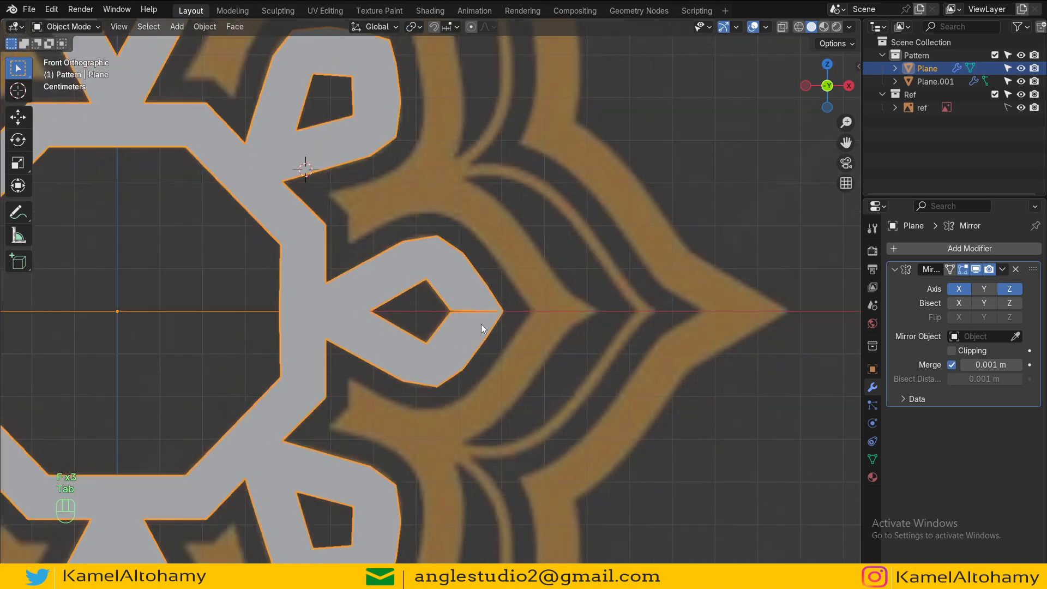
Step: Move the teardrop's inner tip vertex vertically onto the mirror axis with Mirror clipping enabled
key(Tab)
scroll(482, 324, up, 7)
scroll(515, 345, up, 2)
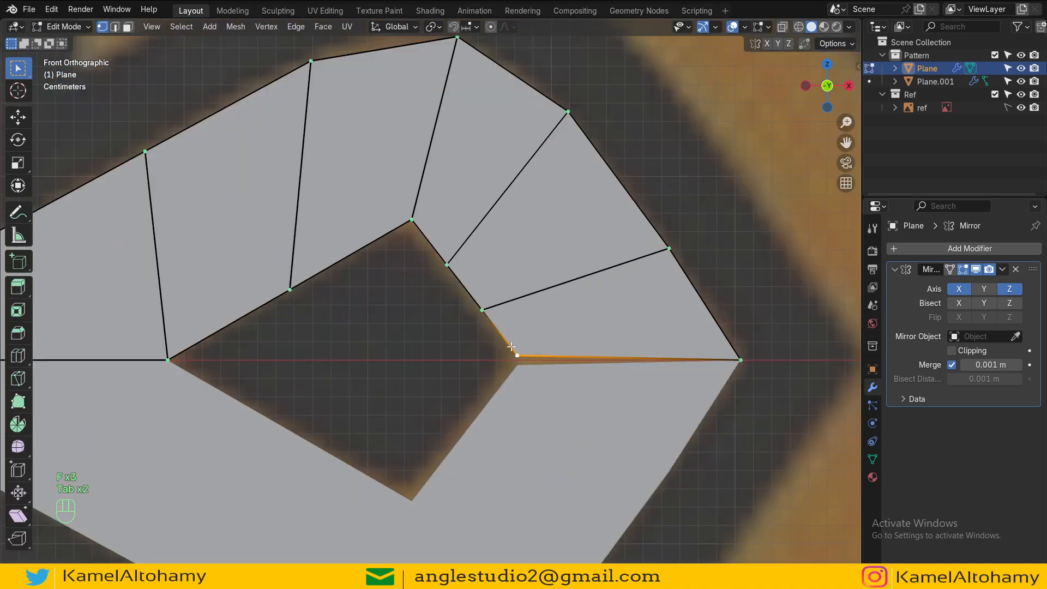
key(g)
key(z)
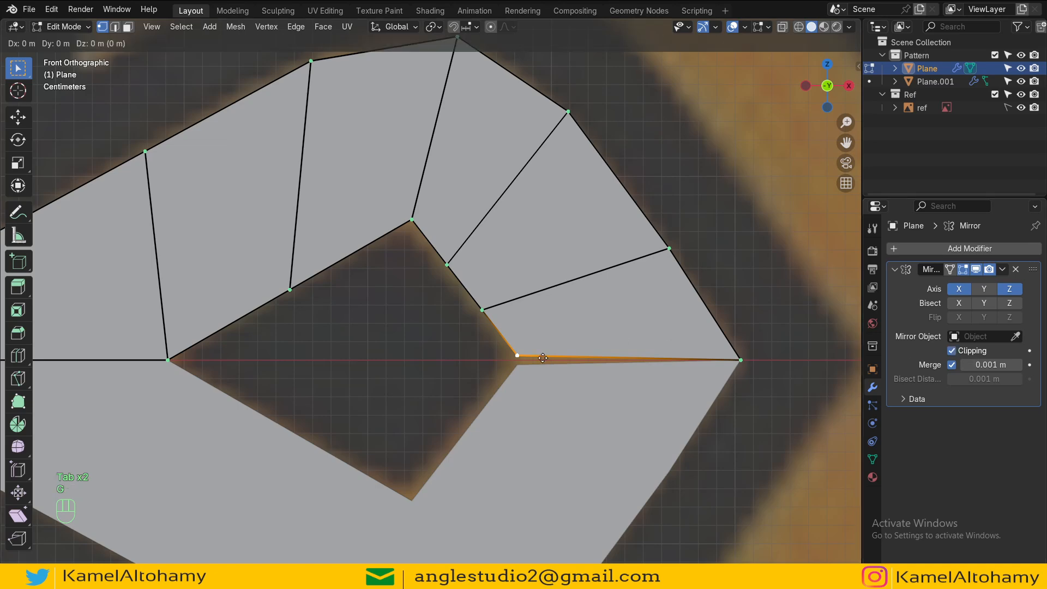
click(557, 326)
Step: Add a level 2 Subdivision Surface modifier to the plane
key(Tab)
scroll(557, 326, down, 4)
key(ctrl)
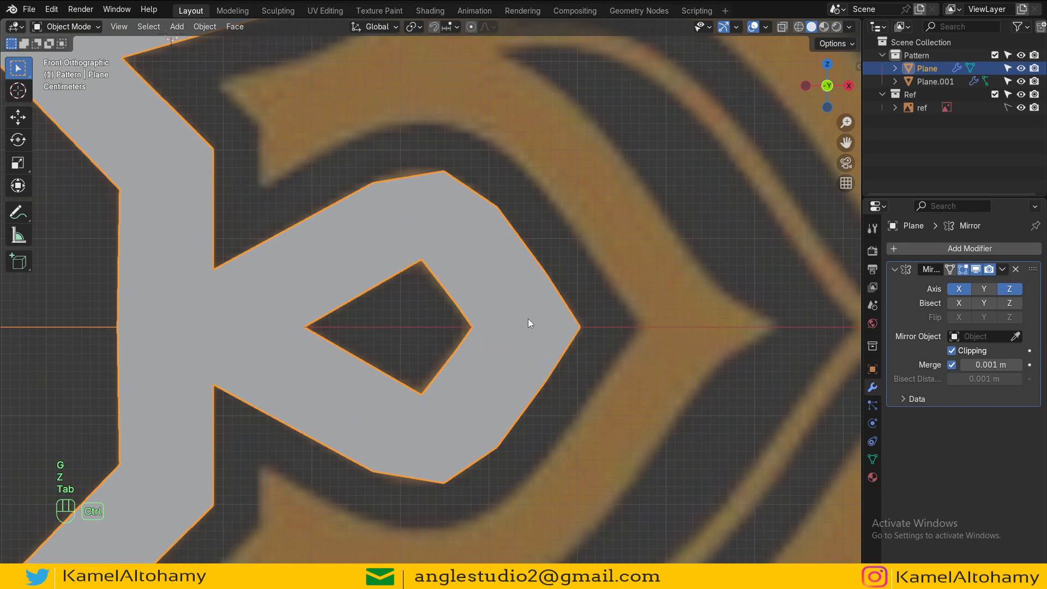
key(ctrl+2)
scroll(528, 319, down, 2)
Step: Turn on the Face Orientation viewport overlay
click(766, 26)
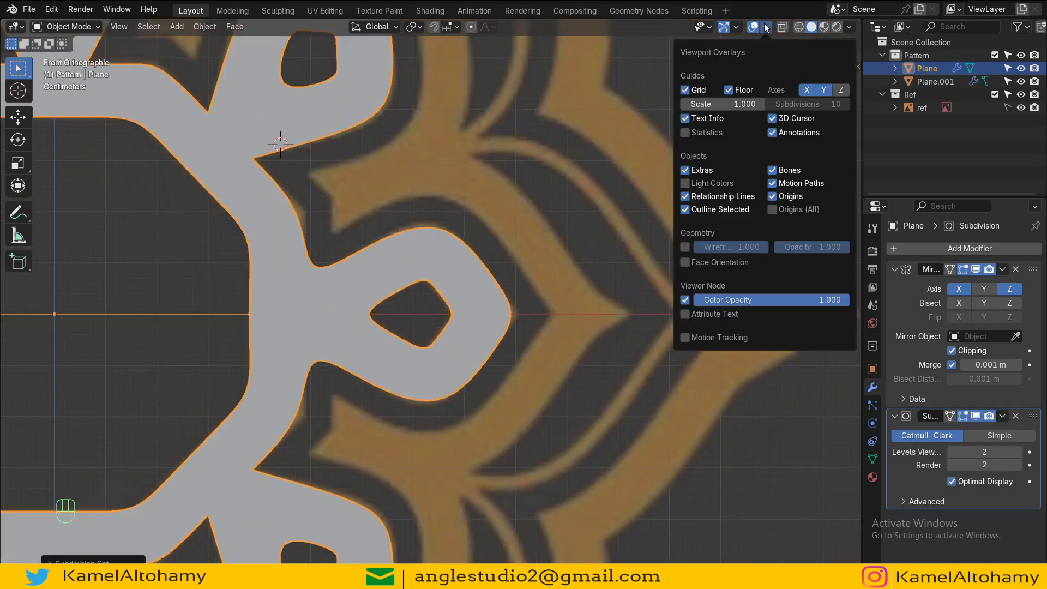
click(687, 264)
scroll(414, 280, down, 3)
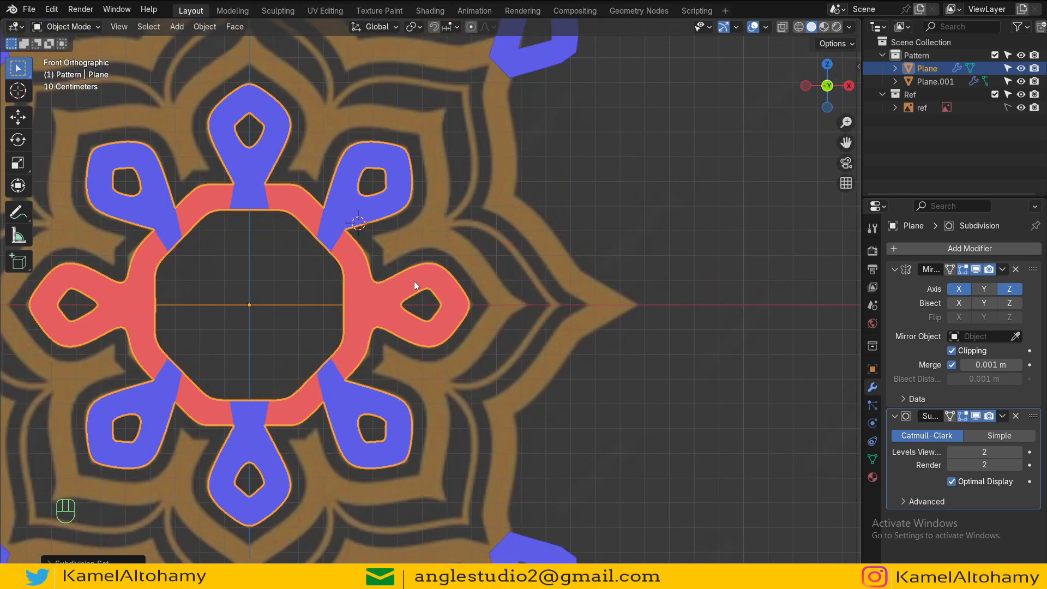
Step: Recalculate all mesh normals with the Inside option
key(Tab)
key(a)
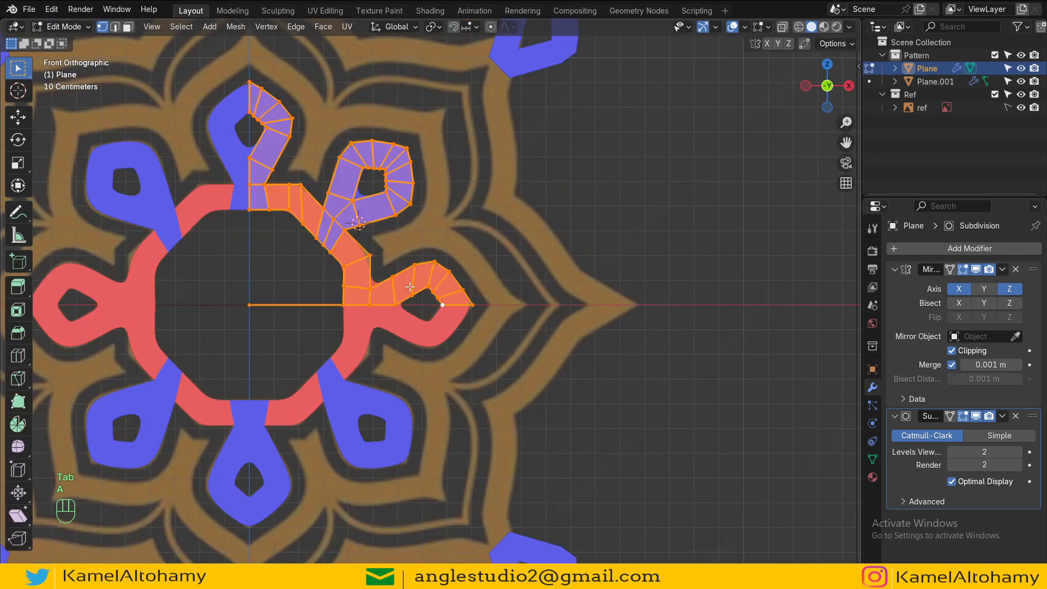
key(shift+n)
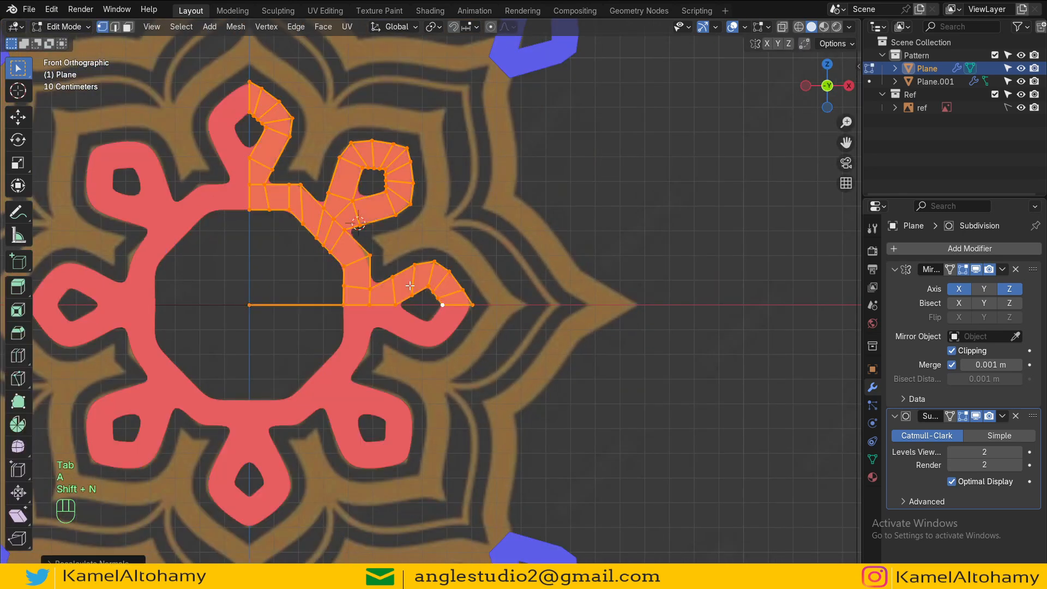
click(117, 562)
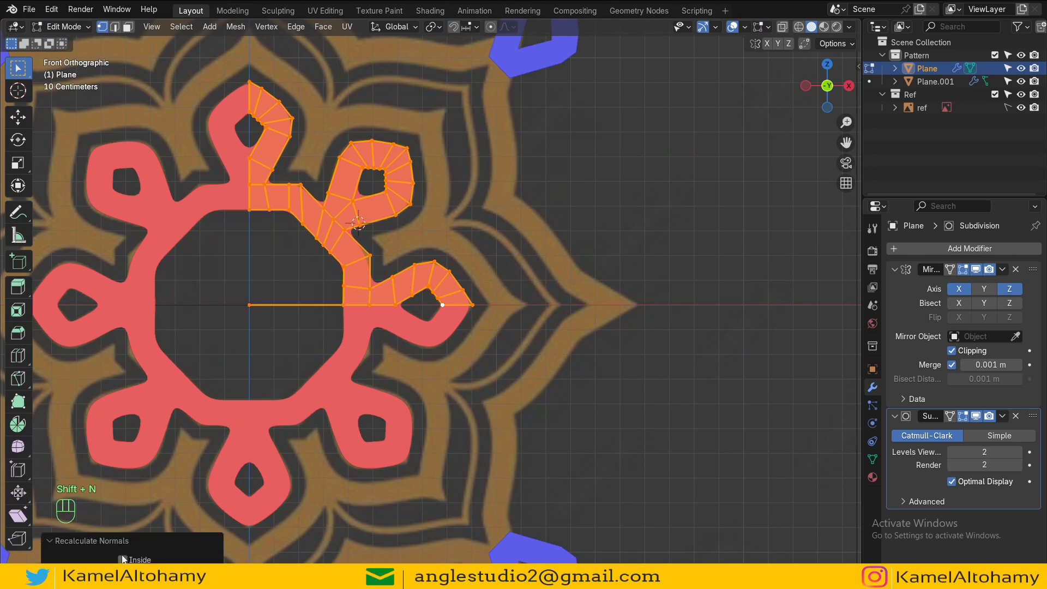
Step: Delete the stray edge and vertices lying on the mirror axis at the pattern's center
key(Tab)
key(Tab)
key(x)
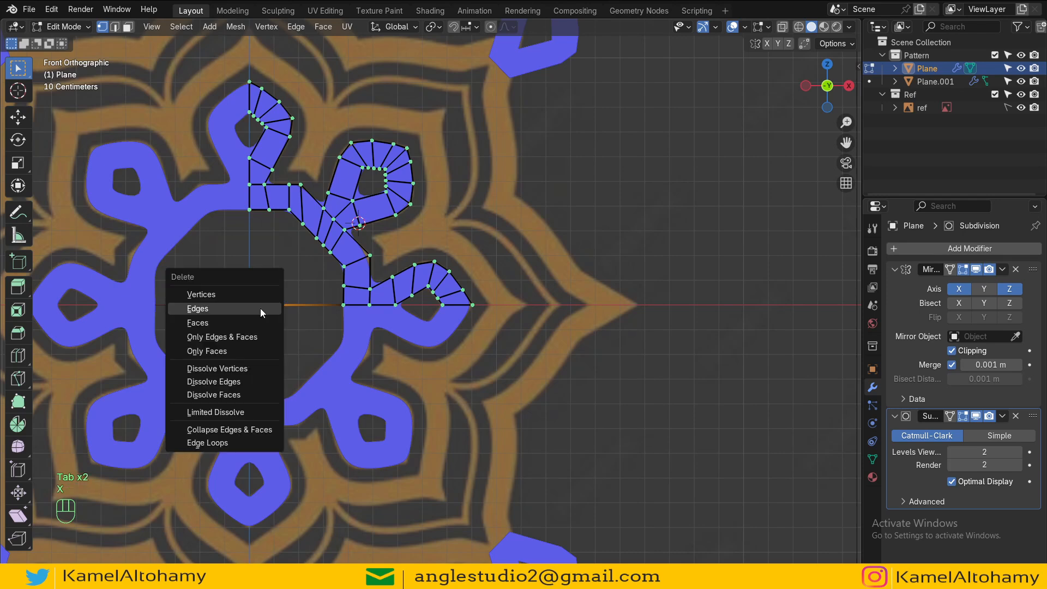
click(260, 309)
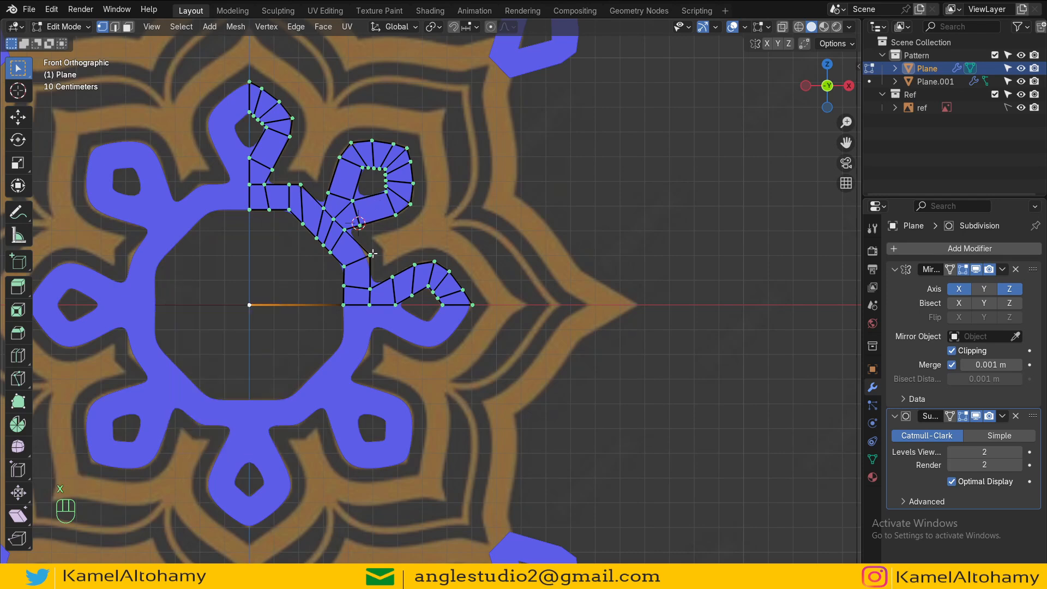
scroll(389, 328, down, 1)
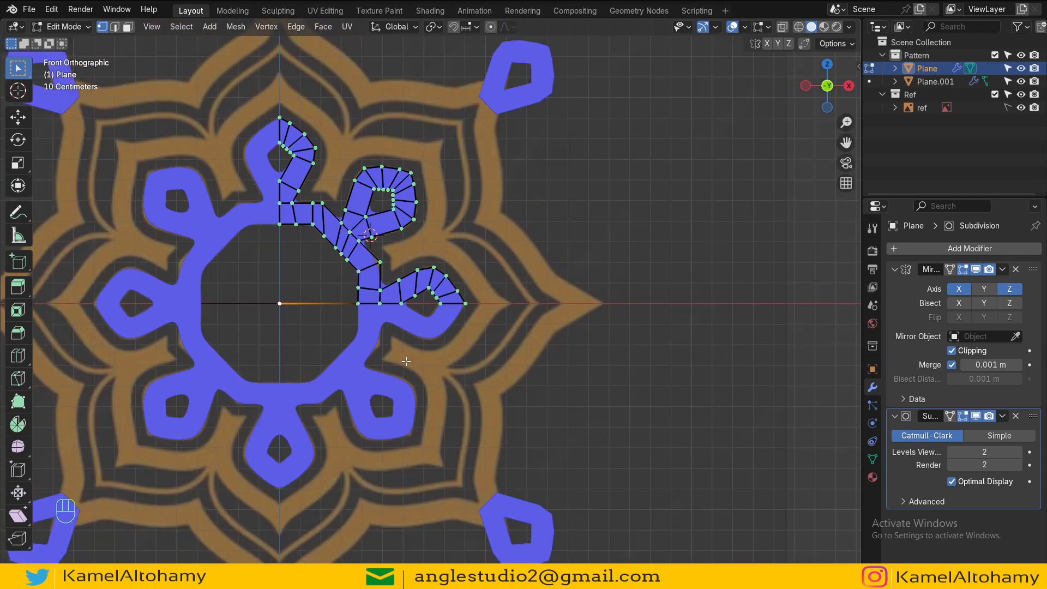
mouse_move(415, 377)
middle_down()
mouse_move(422, 388)
mouse_move(328, 281)
mouse_move(398, 380)
mouse_move(401, 371)
middle_up()
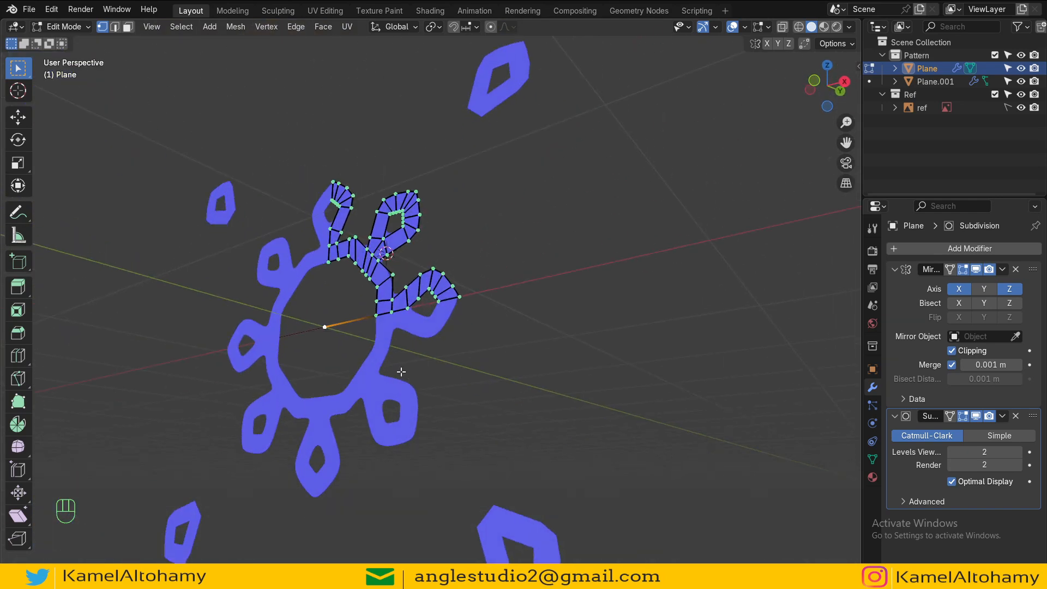
key(x)
click(385, 366)
key(x)
click(323, 319)
key(KP_1)
key(z)
key(Tab)
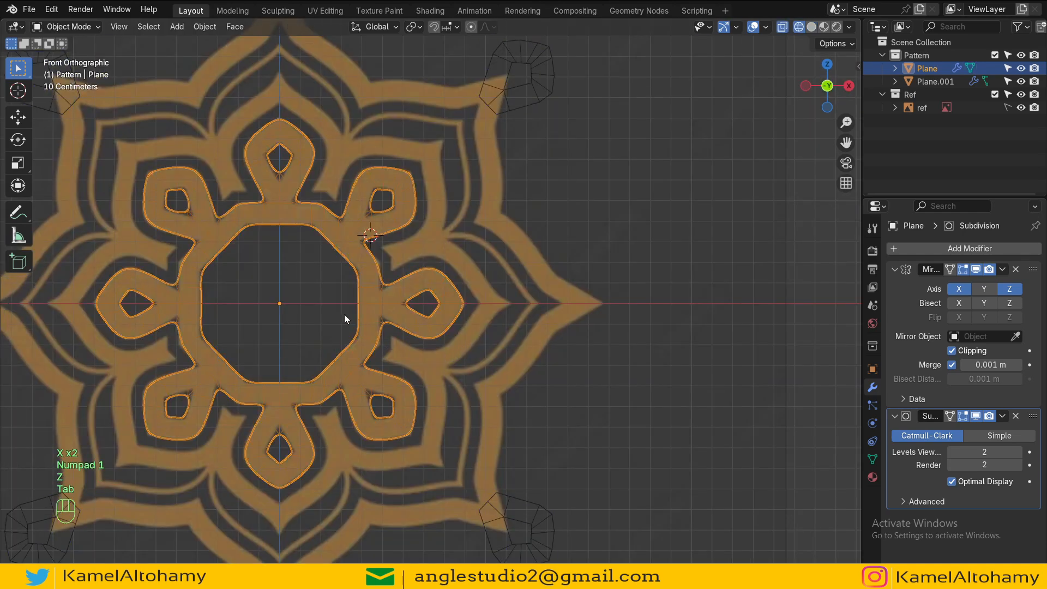
Step: Inspect the smoothed pattern's curves up close and in full view
scroll(345, 314, up, 3)
shift+middle_drag(381, 334, 470, 371)
scroll(387, 229, up, 2)
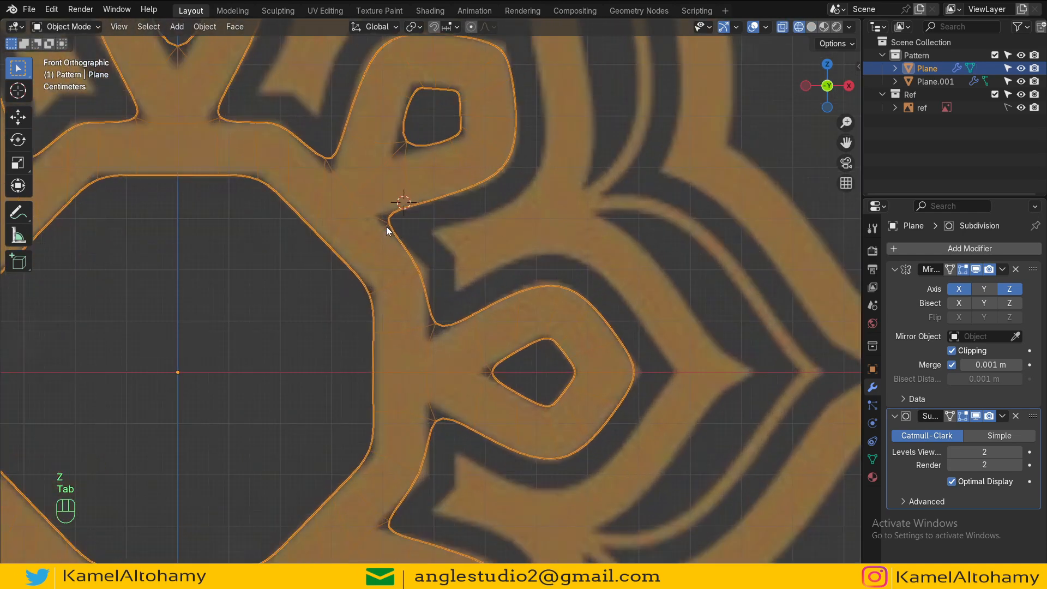
scroll(448, 294, down, 8)
scroll(434, 306, up, 8)
scroll(394, 277, down, 6)
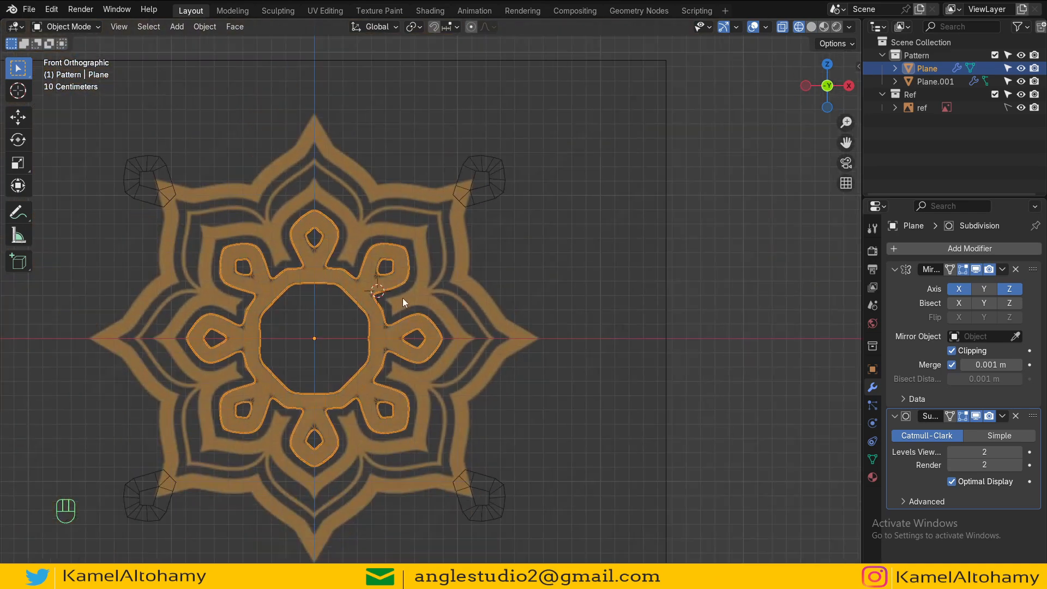
Step: Duplicate the teardrop's outer tip vertex about 0.22 m along X and separate it into a new object
key(Tab)
scroll(372, 281, up, 6)
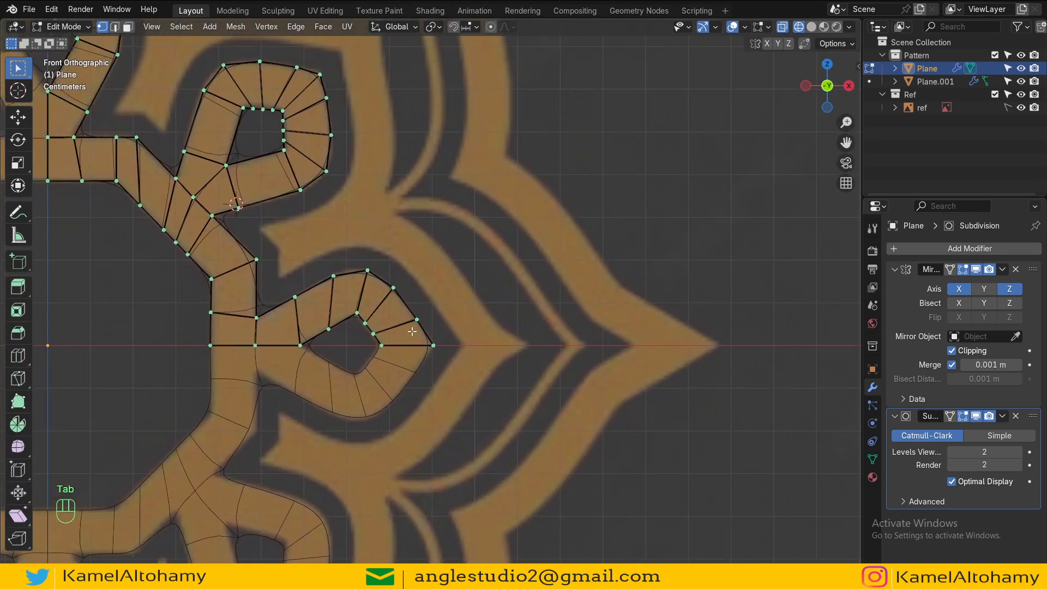
click(433, 346)
shift+middle_drag(442, 336, 394, 299)
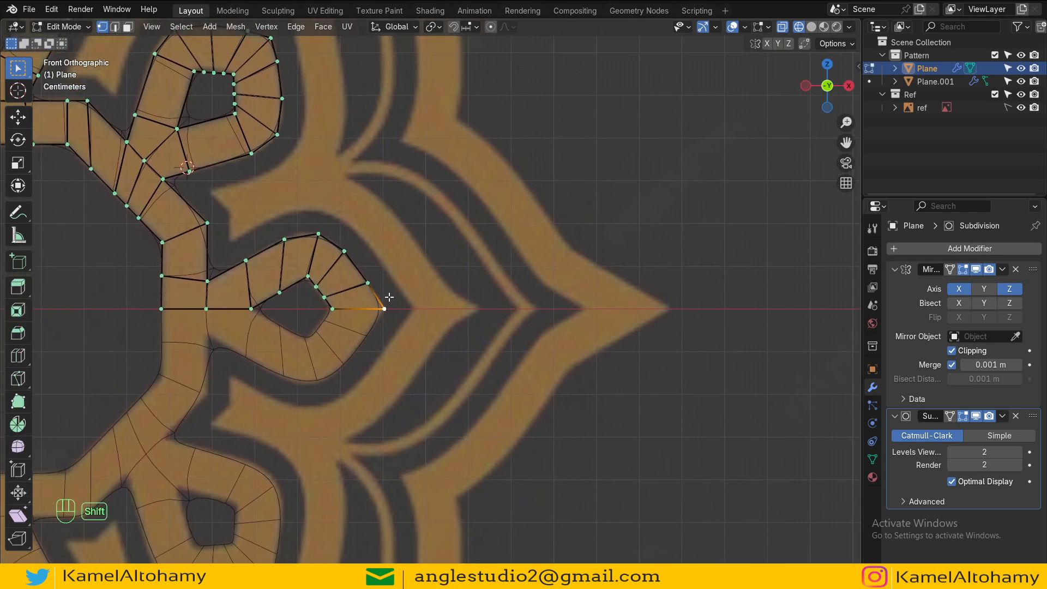
key(shift+d)
key(x)
click(486, 340)
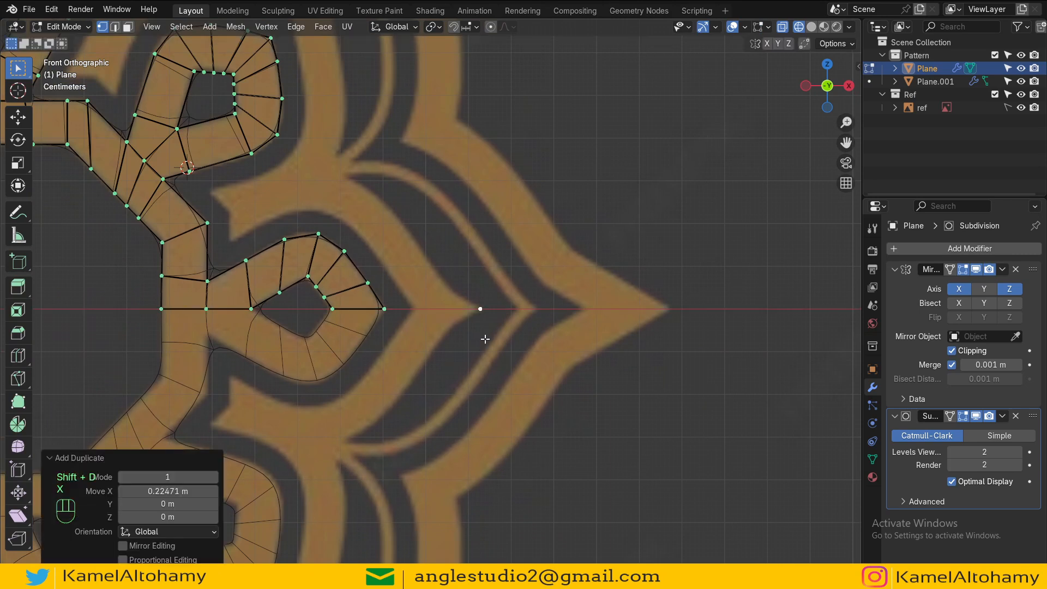
key(p)
click(485, 339)
key(Tab)
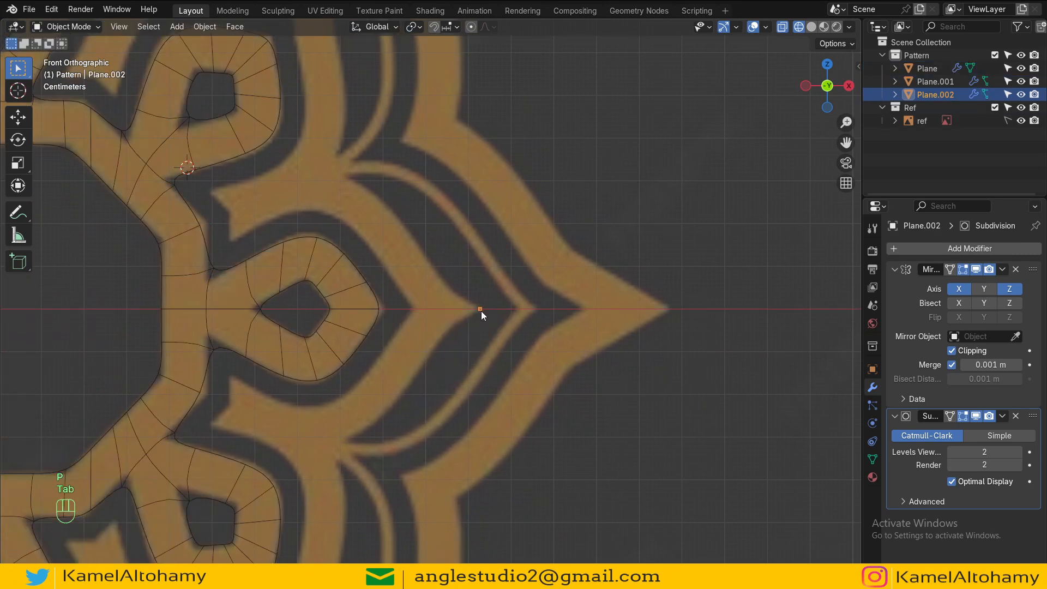
Step: In Edit Mode, extrude the selected tip vertex about 0.15 m along negative X
key(Tab)
scroll(484, 312, up, 2)
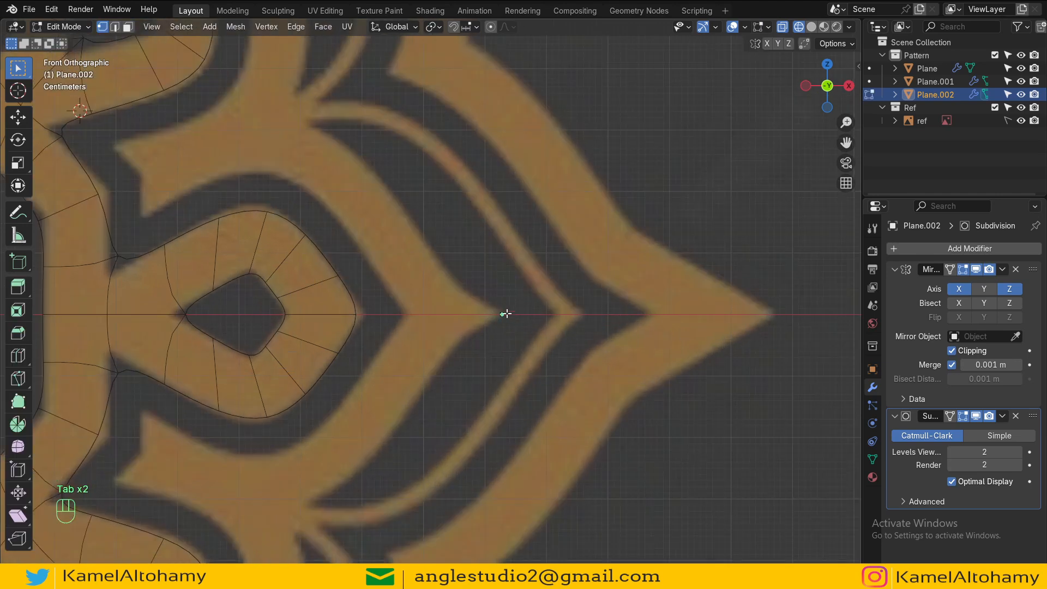
key(e)
key(x)
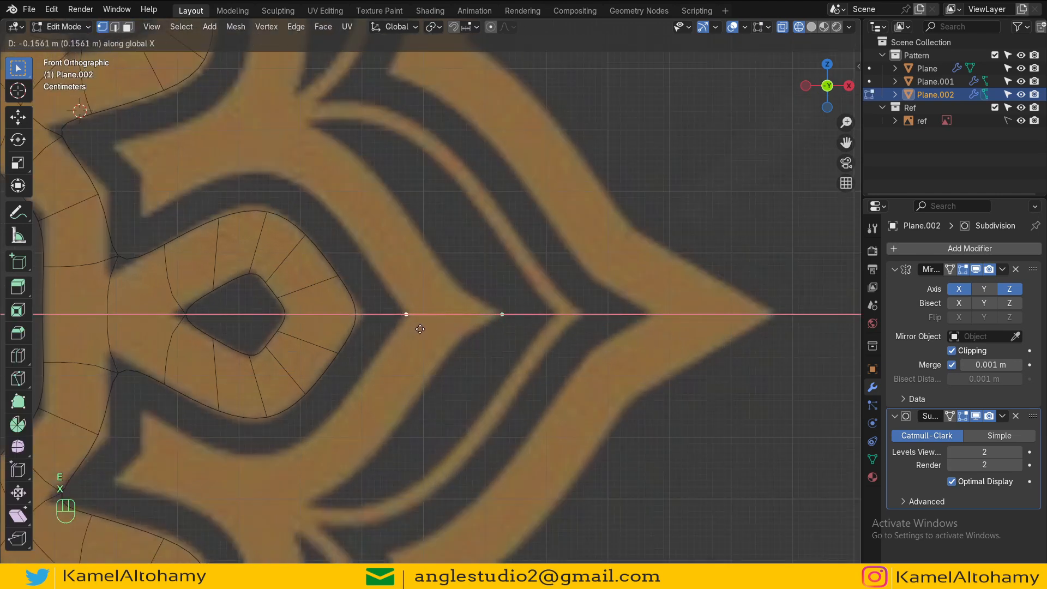
click(420, 329)
Step: Inspect the new edge against the reference at different zoom levels
scroll(429, 316, down, 3)
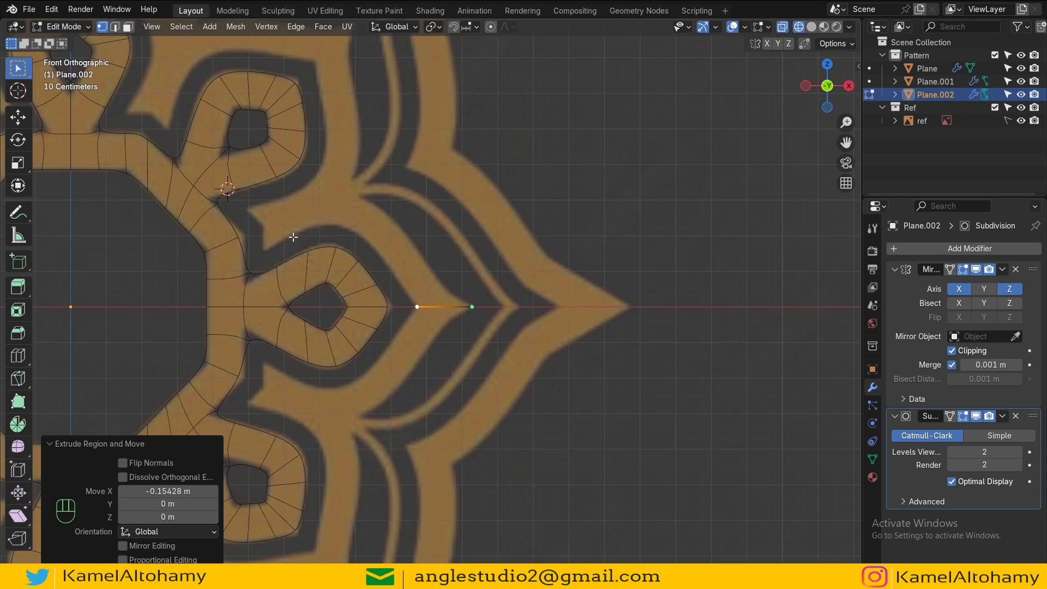
shift+scroll(326, 230, up, 1)
shift+scroll(326, 230, up, 2)
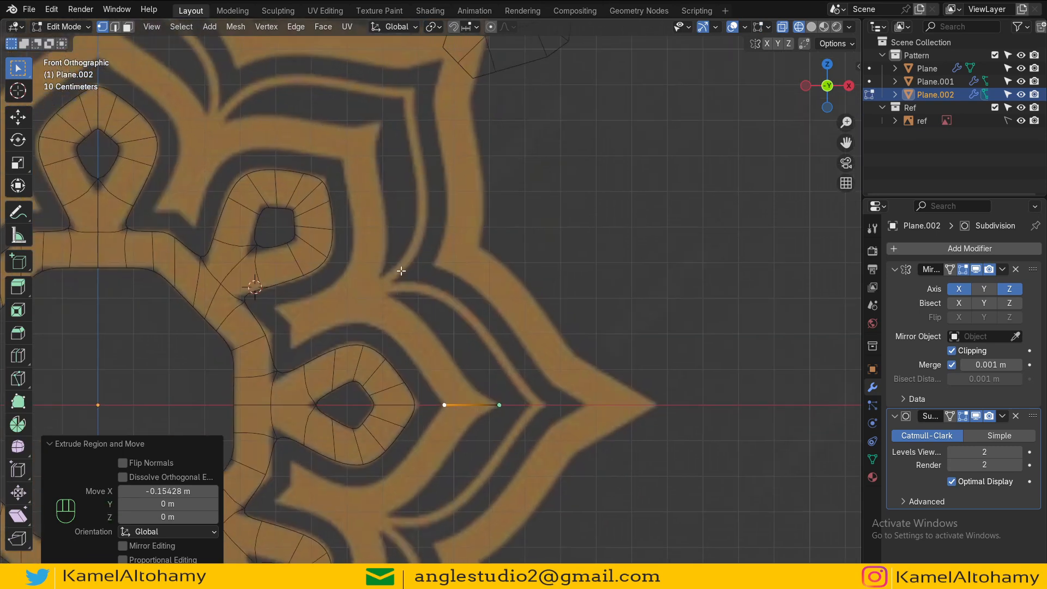
scroll(440, 346, down, 3)
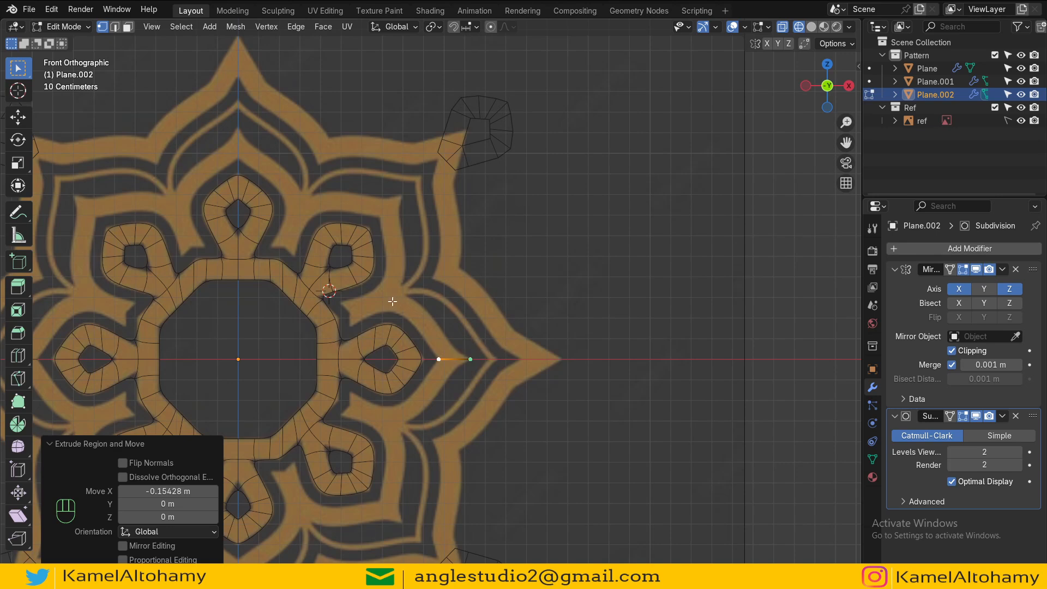
scroll(408, 310, up, 4)
scroll(415, 333, down, 3)
scroll(420, 335, up, 1)
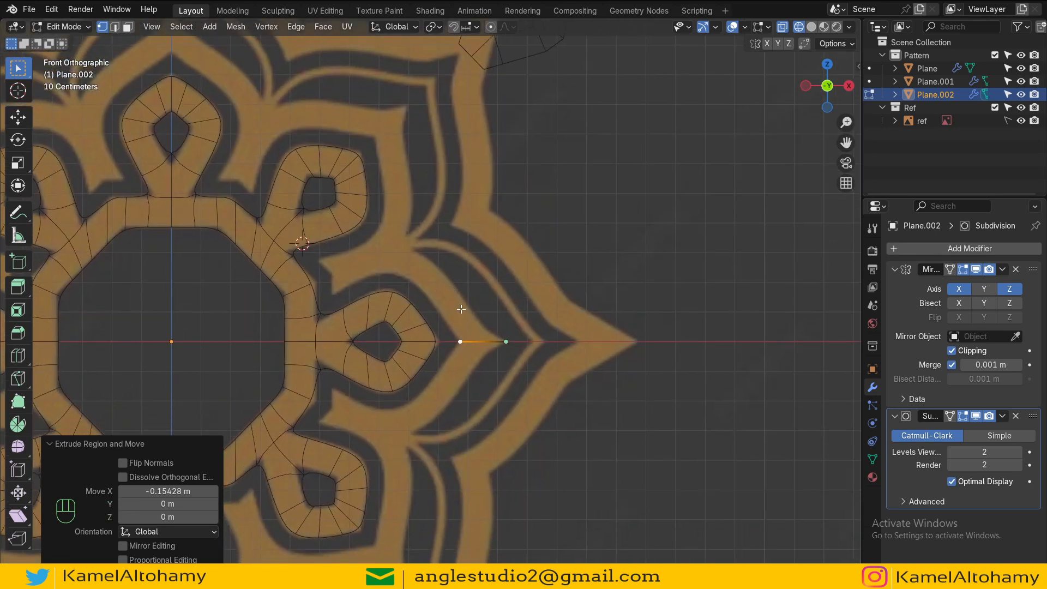
scroll(474, 349, up, 3)
scroll(444, 305, down, 2)
scroll(438, 304, up, 4)
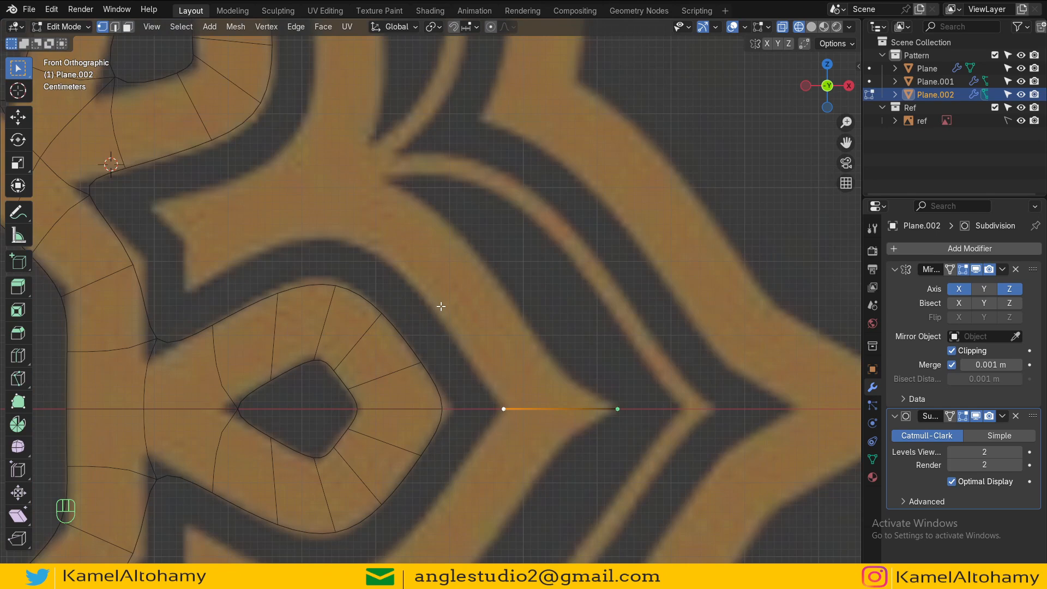
Step: Extrude a chain of vertices tracing the petal's inner outline from the axis up toward the star arm
ctrl+right_click(434, 308)
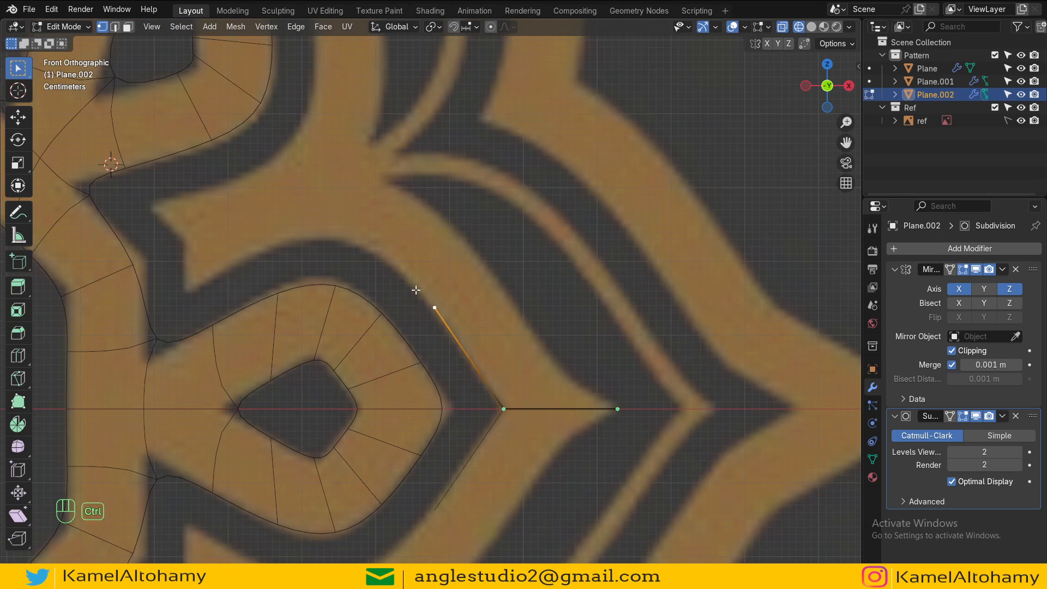
ctrl+right_click(366, 243)
ctrl+right_click(294, 234)
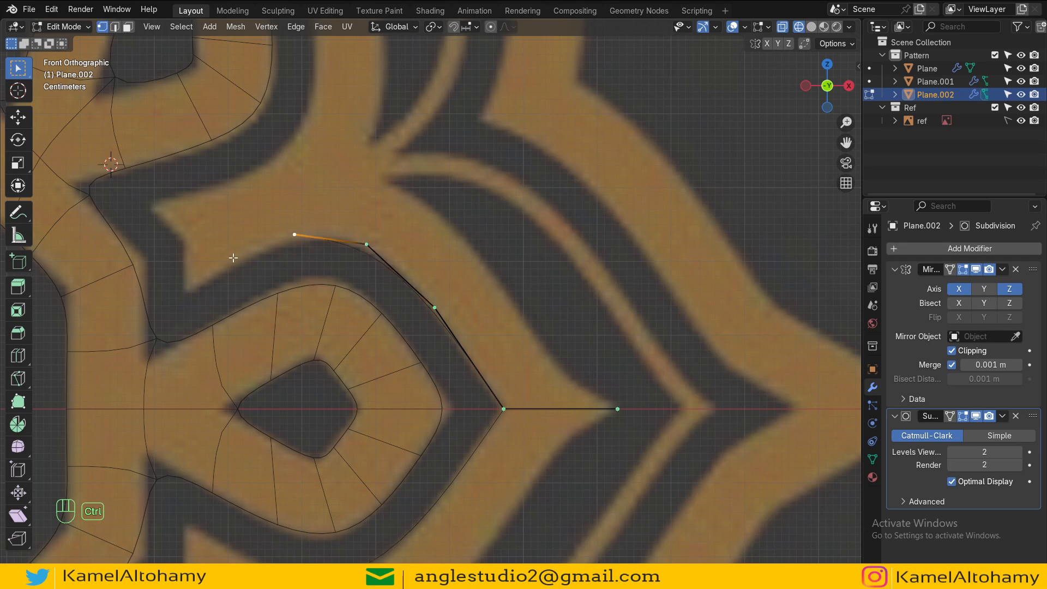
ctrl+right_click(187, 291)
ctrl+right_click(185, 240)
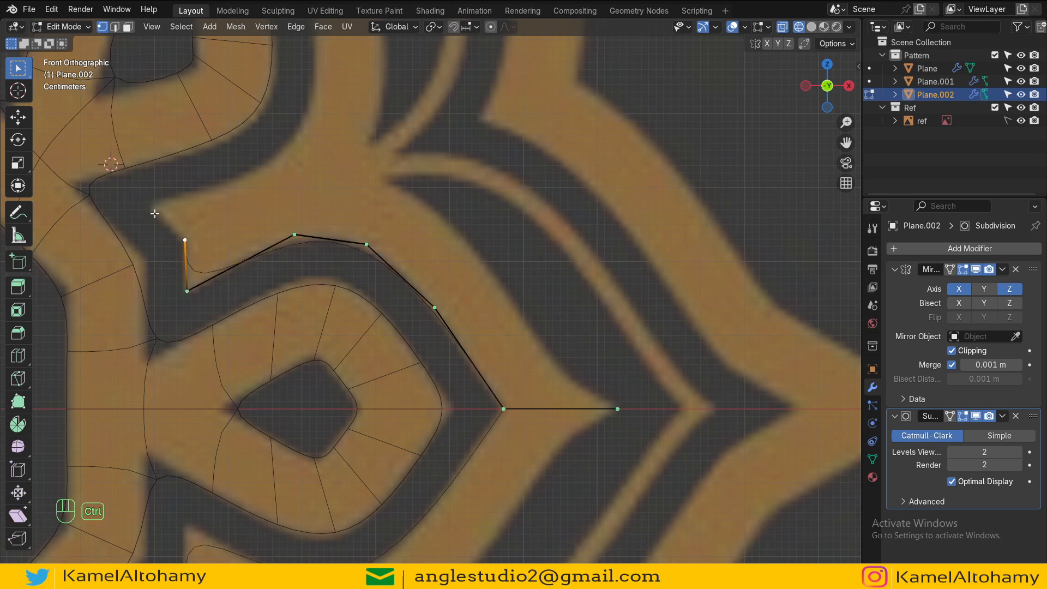
ctrl+right_click(150, 207)
Step: Turn off the Subdivision modifier's edit-mode display and continue the vertex chain up along the band's edge
click(897, 269)
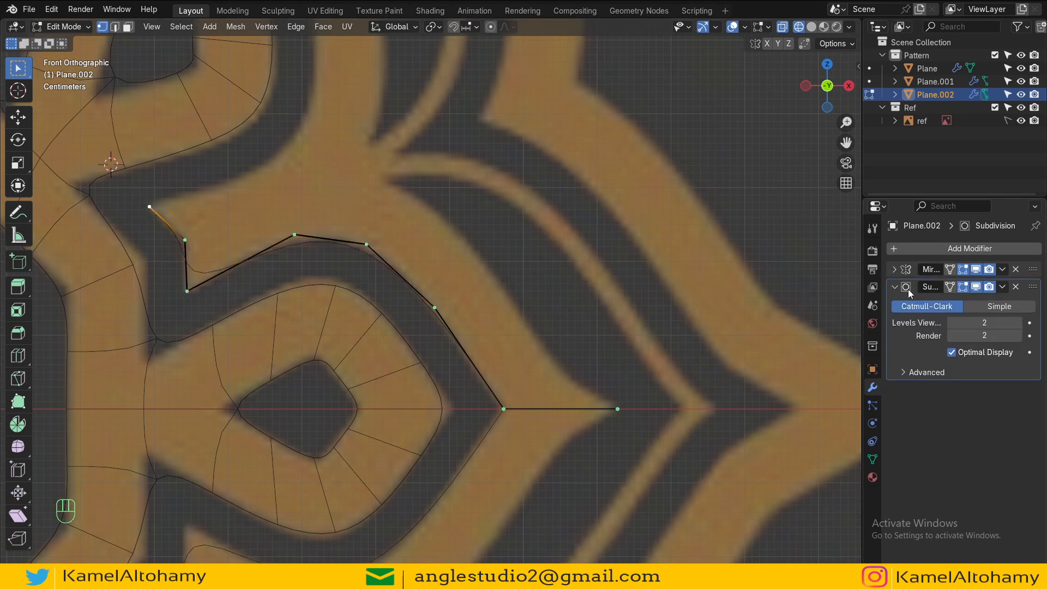
click(974, 289)
scroll(348, 277, down, 1)
shift+middle_drag(348, 258, 427, 376)
ctrl+right_click(344, 319)
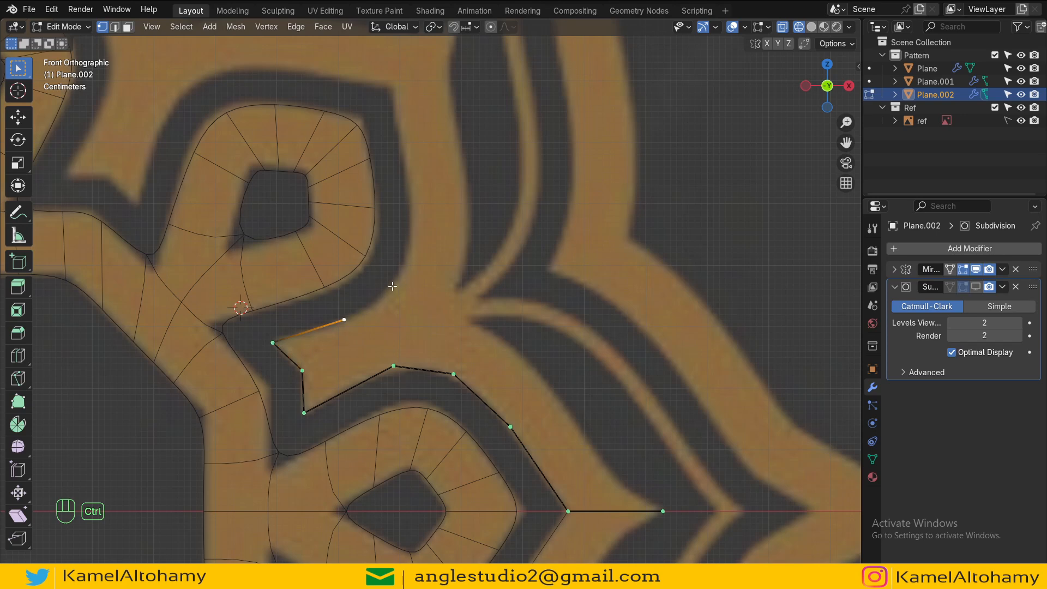
ctrl+right_click(395, 285)
ctrl+right_click(407, 268)
scroll(408, 245, down, 1)
ctrl+right_click(413, 217)
ctrl+right_click(404, 171)
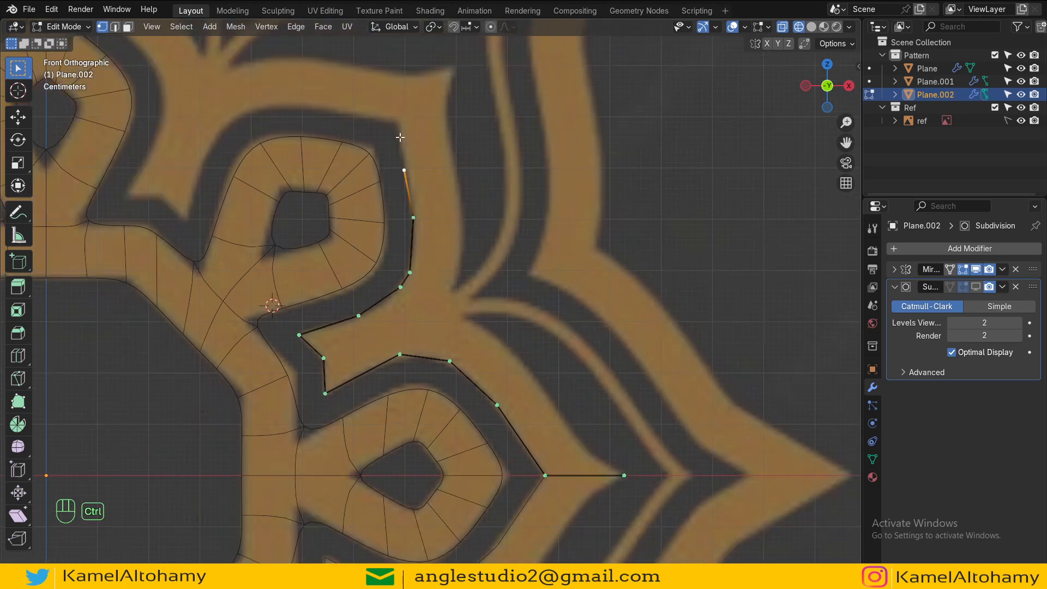
ctrl+right_click(400, 126)
Step: Select the chain's tip vertex on the axis and extrude vertices along the petal's outer edge toward the arm
scroll(371, 188, down, 3)
key(Tab)
key(Tab)
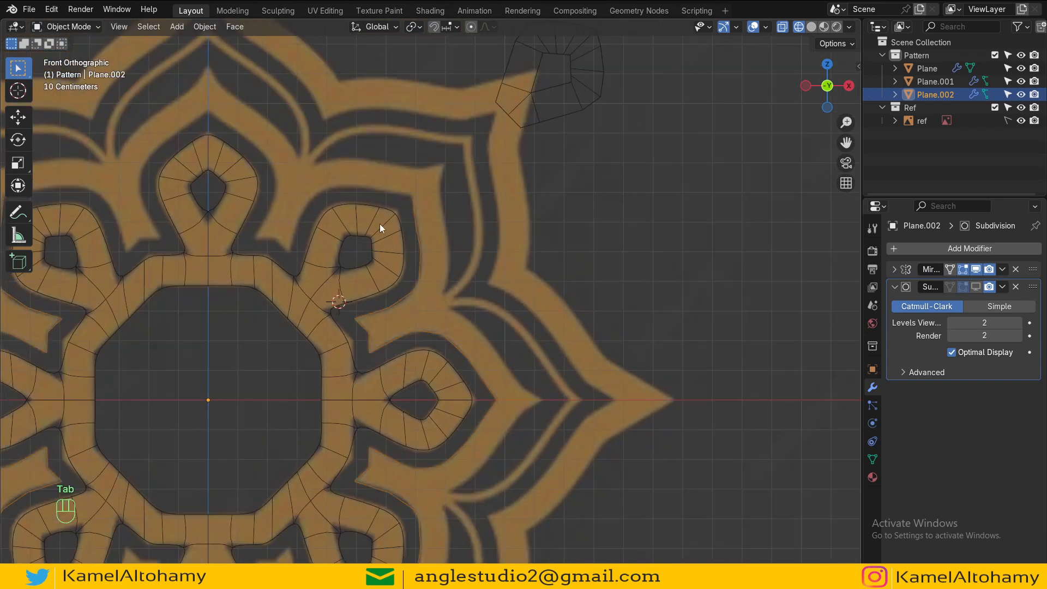
scroll(380, 223, down, 2)
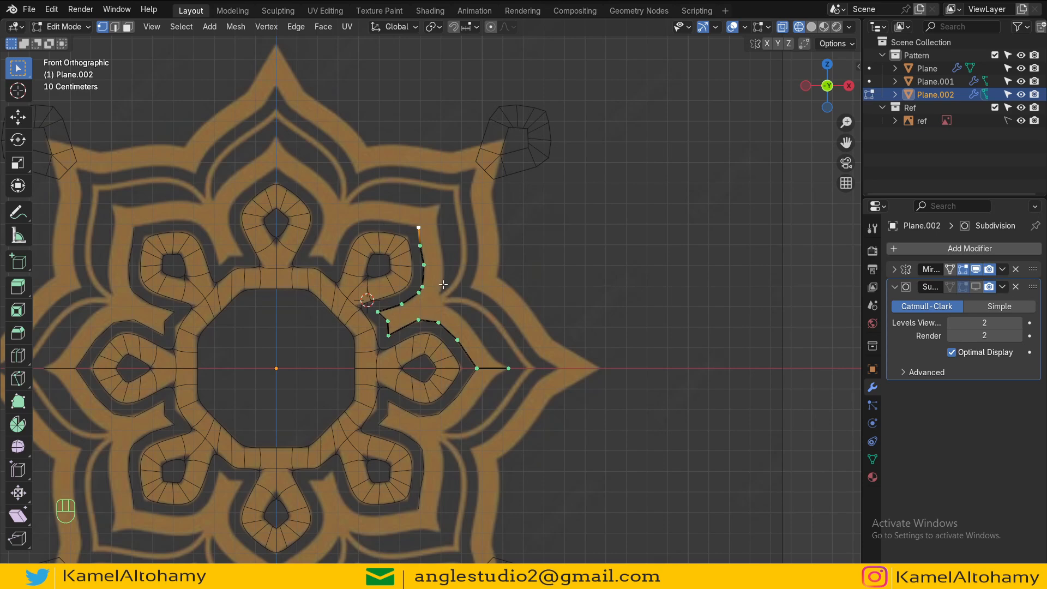
scroll(528, 401, up, 5)
click(418, 373)
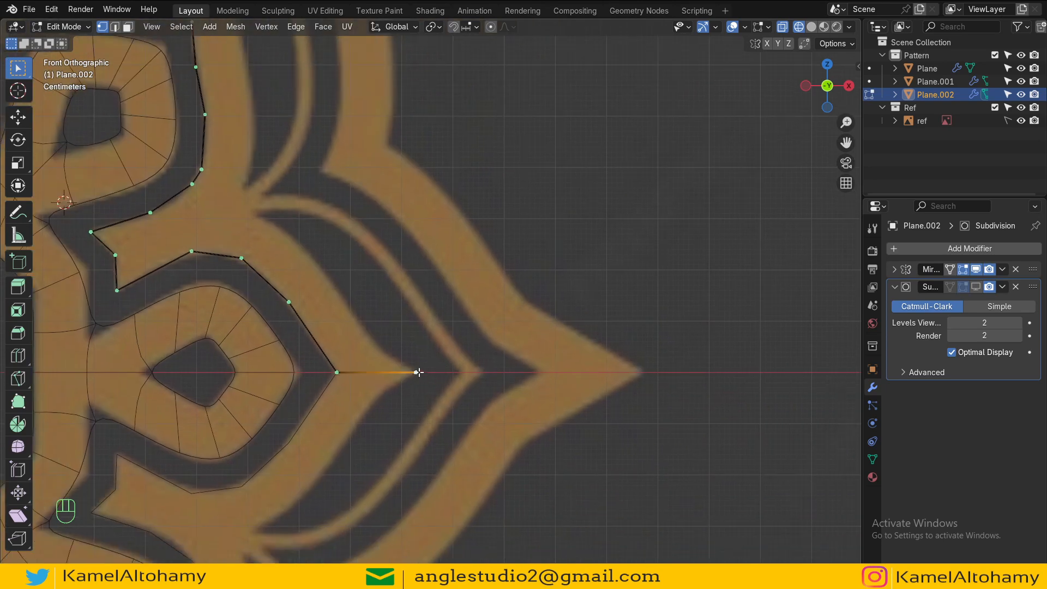
ctrl+middle_drag(418, 373, 396, 366)
ctrl+right_click(372, 361)
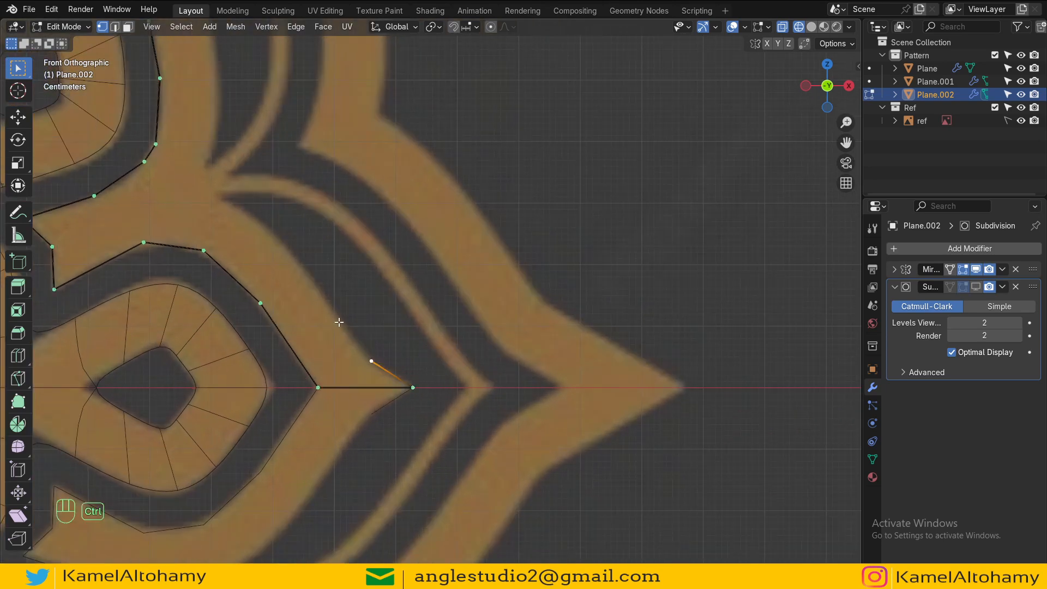
ctrl+right_click(338, 319)
ctrl+right_click(294, 255)
ctrl+right_click(251, 216)
ctrl+right_click(215, 198)
Step: Inspect the traced petal outline against the reference at different zoom levels
scroll(240, 215, down, 2)
shift+middle_drag(275, 234, 324, 353)
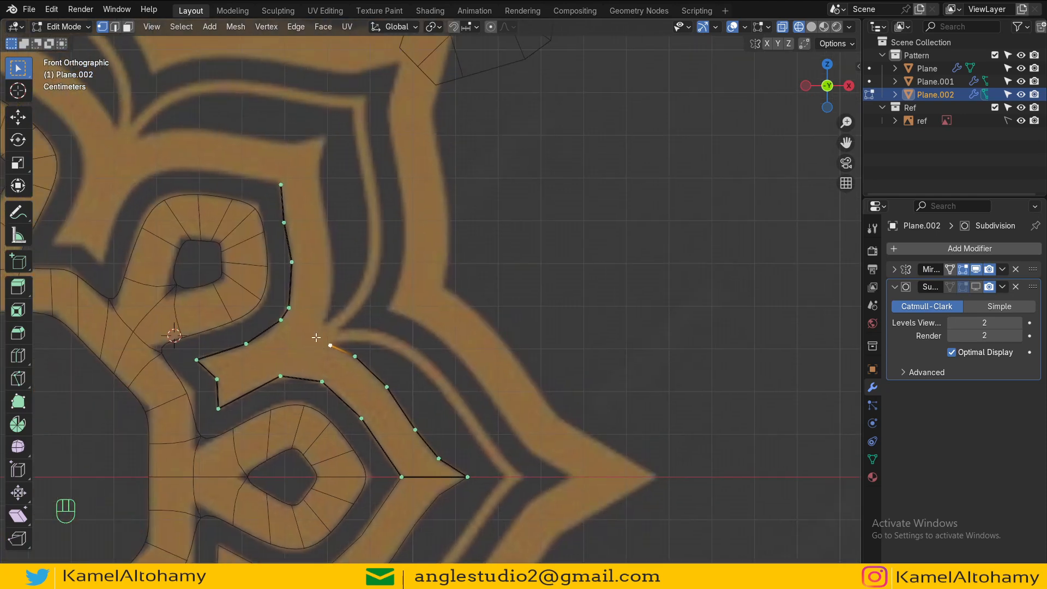
shift+middle_drag(300, 214, 328, 300)
click(311, 270)
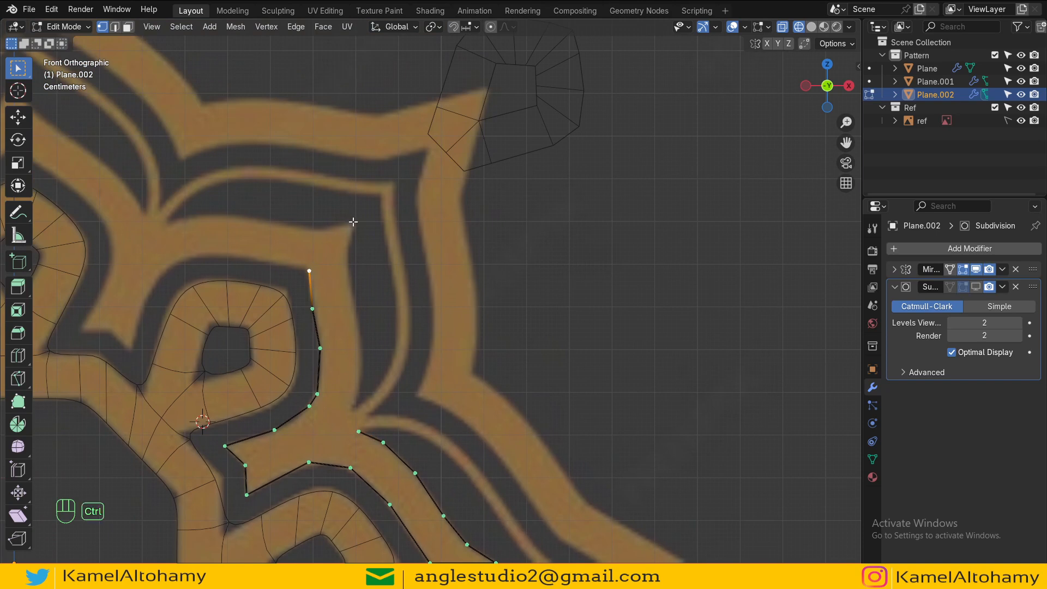
scroll(360, 273, down, 4)
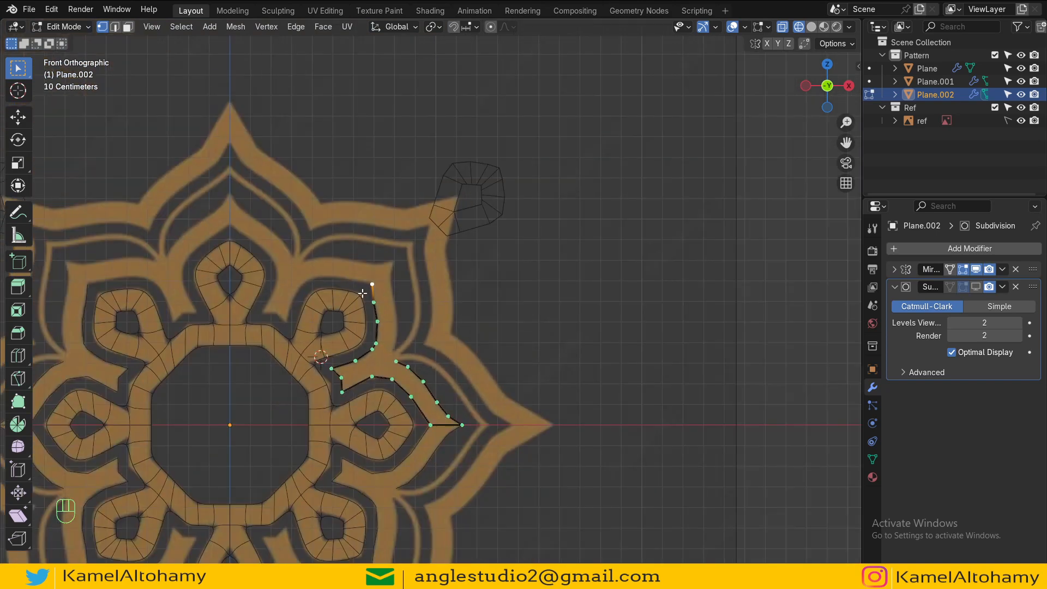
scroll(364, 297, up, 3)
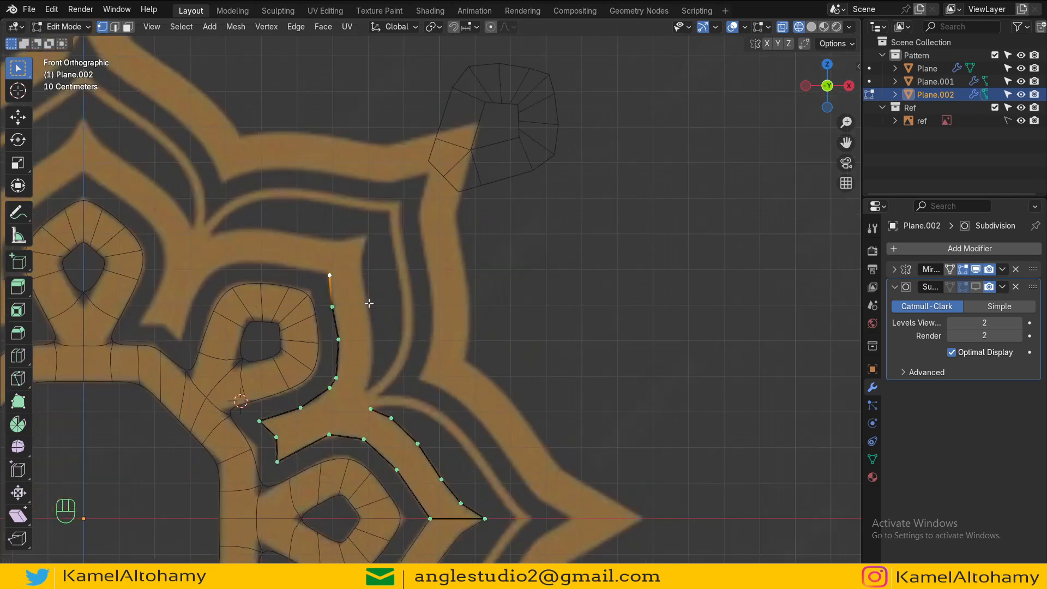
shift+middle_drag(367, 301, 358, 245)
scroll(382, 294, down, 3)
shift+middle_drag(427, 349, 409, 297)
scroll(430, 316, up, 3)
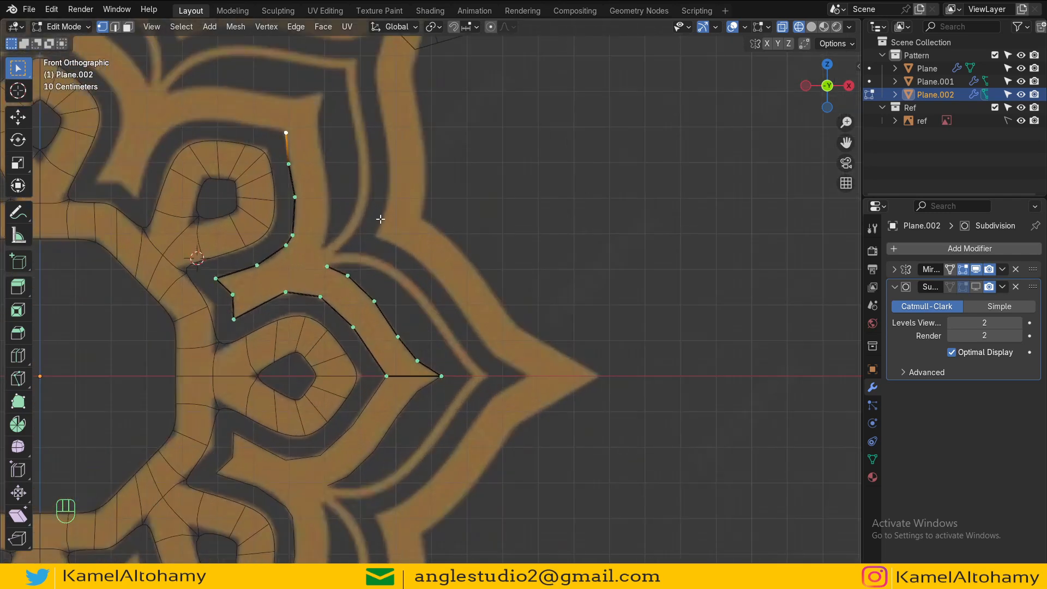
scroll(188, 363, down, 4)
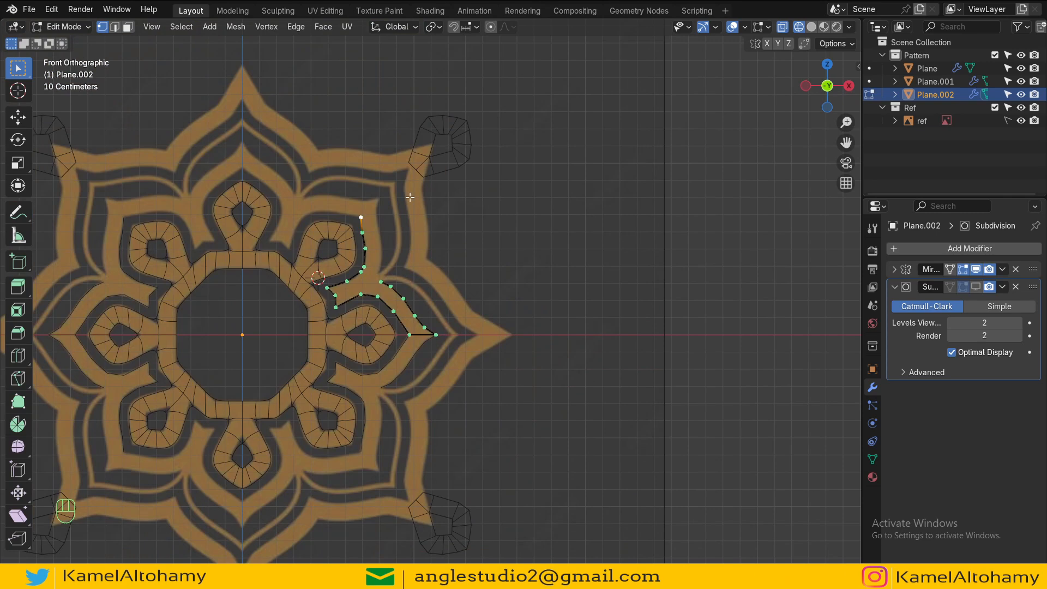
scroll(381, 369, up, 3)
shift+middle_drag(381, 369, 462, 383)
scroll(478, 370, up, 3)
Step: Extend the outer chain with vertices along the thin stripe's inner edge down to the mirror axis
click(405, 322)
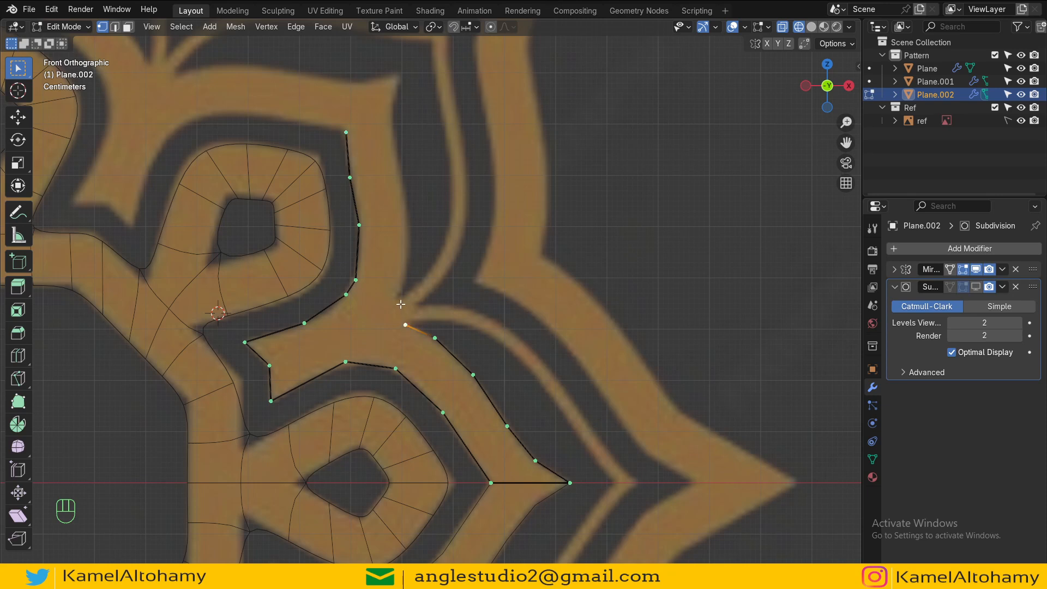
shift+middle_drag(505, 337, 445, 291)
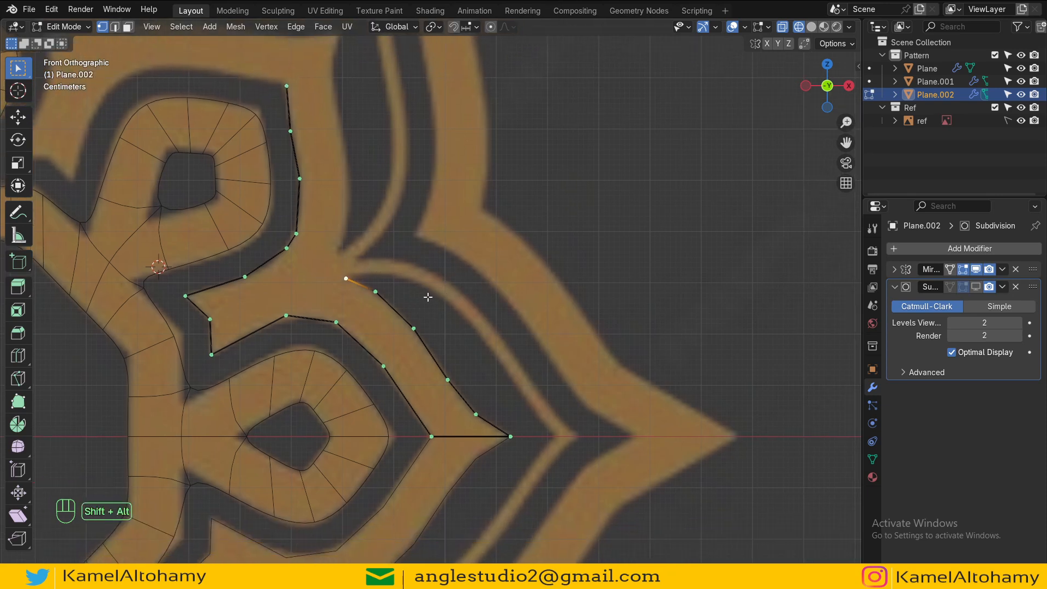
ctrl+right_click(385, 271)
ctrl+right_click(434, 290)
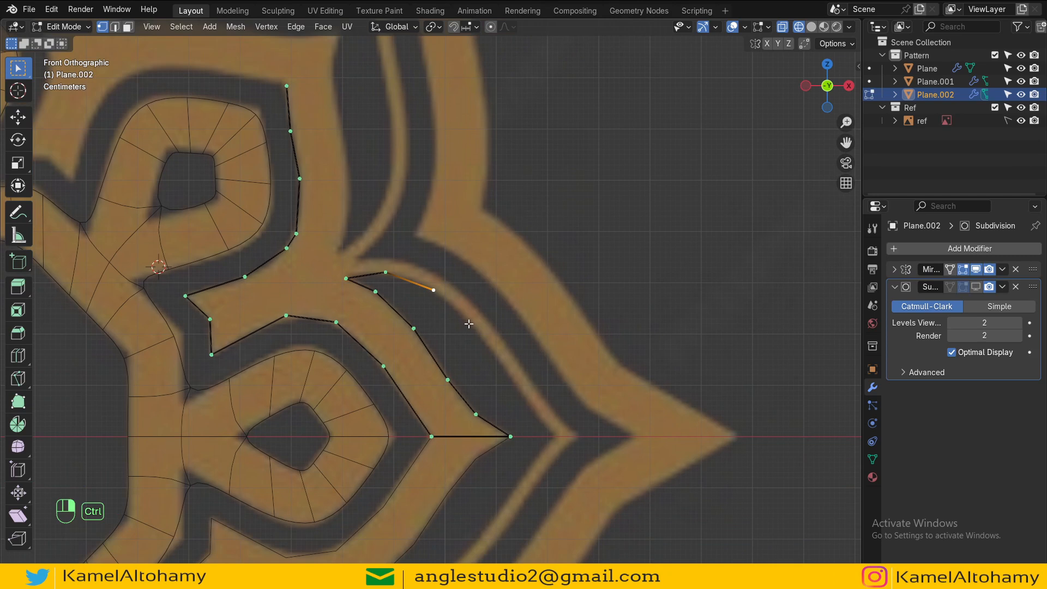
ctrl+right_click(468, 323)
ctrl+right_click(499, 367)
ctrl+right_click(524, 399)
ctrl+right_click(541, 423)
ctrl+right_click(557, 436)
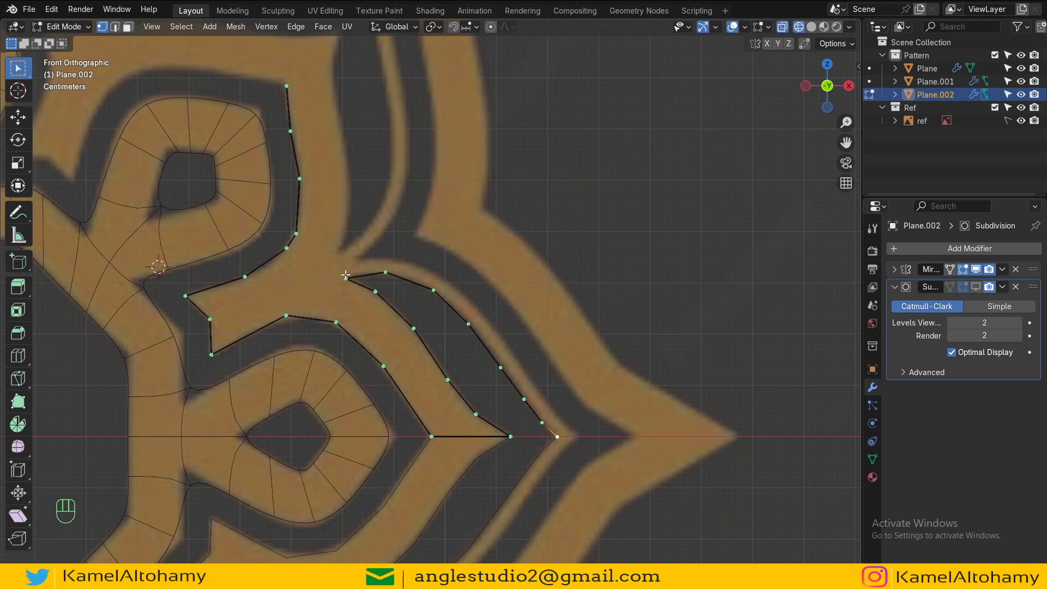
Step: Select the stripe chain's start vertex and extrude vertices along the stripe's outer edge down toward the axis
click(345, 277)
scroll(349, 275, up, 4)
click(403, 309)
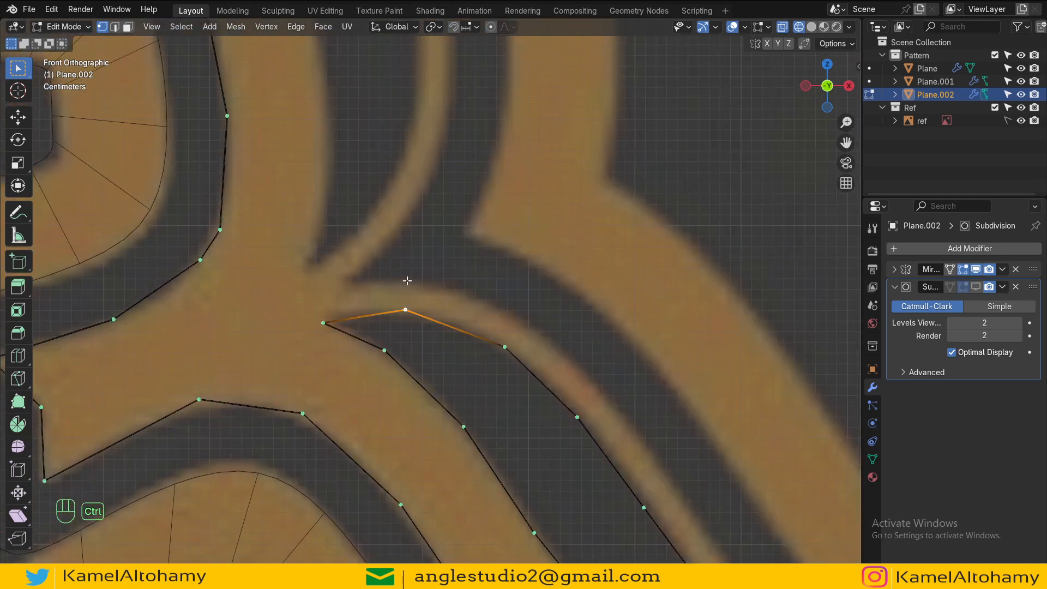
ctrl+right_click(408, 278)
ctrl+right_click(515, 312)
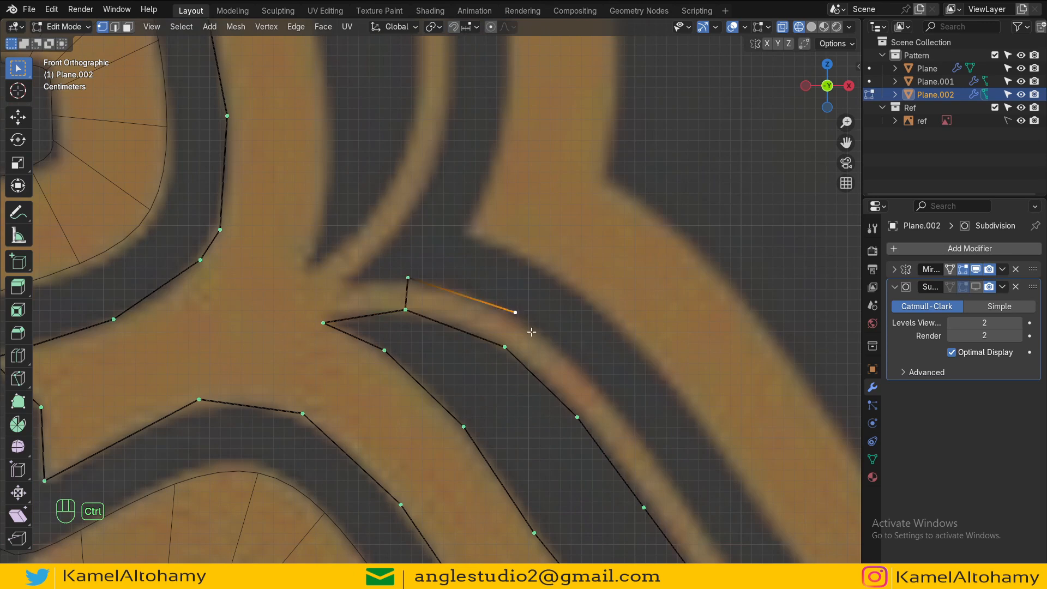
ctrl+right_click(598, 387)
shift+middle_drag(598, 387, 472, 241)
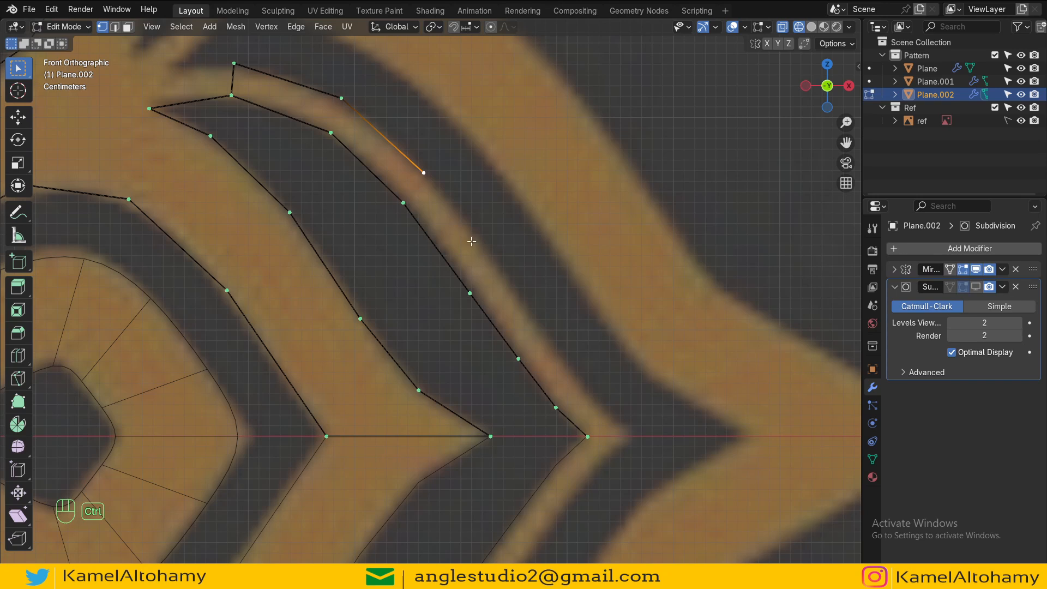
ctrl+right_click(498, 270)
ctrl+right_click(539, 332)
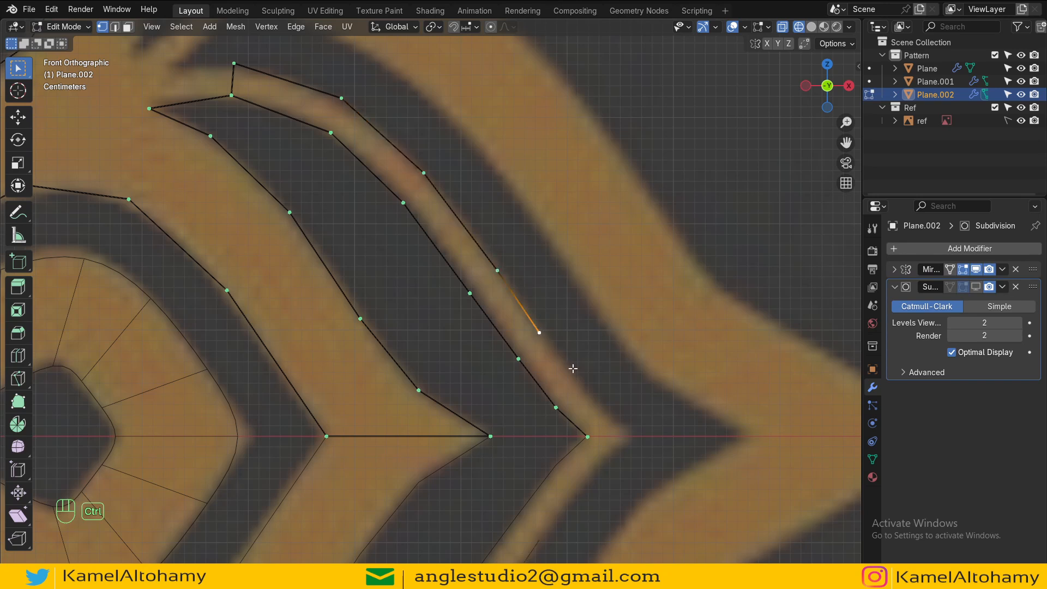
ctrl+right_click(575, 377)
key(e)
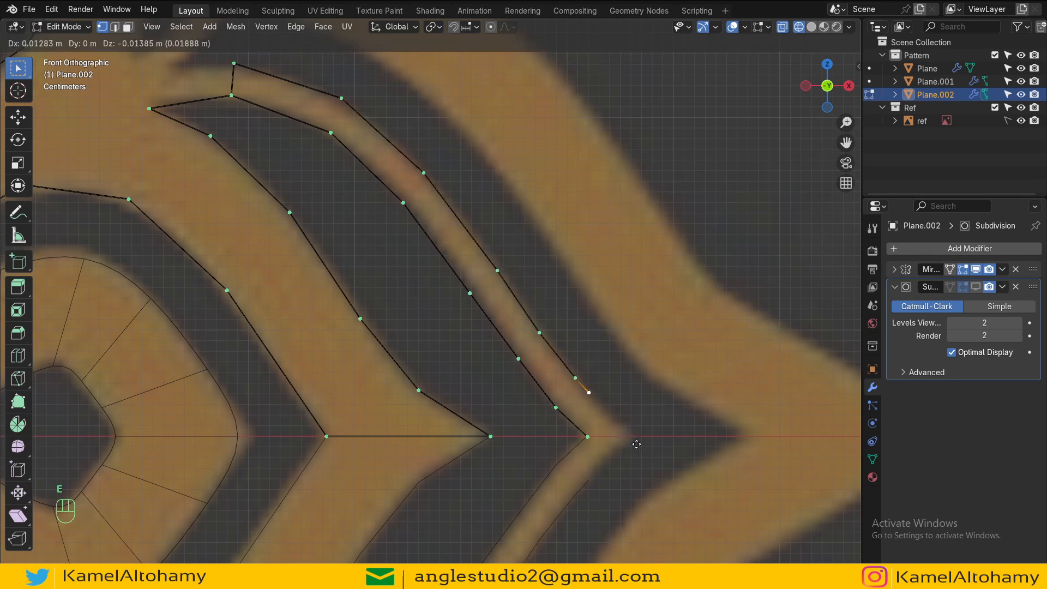
Step: Finish the outer stripe chain by moving its last extruded vertex onto the mirror axis
click(669, 477)
key(g)
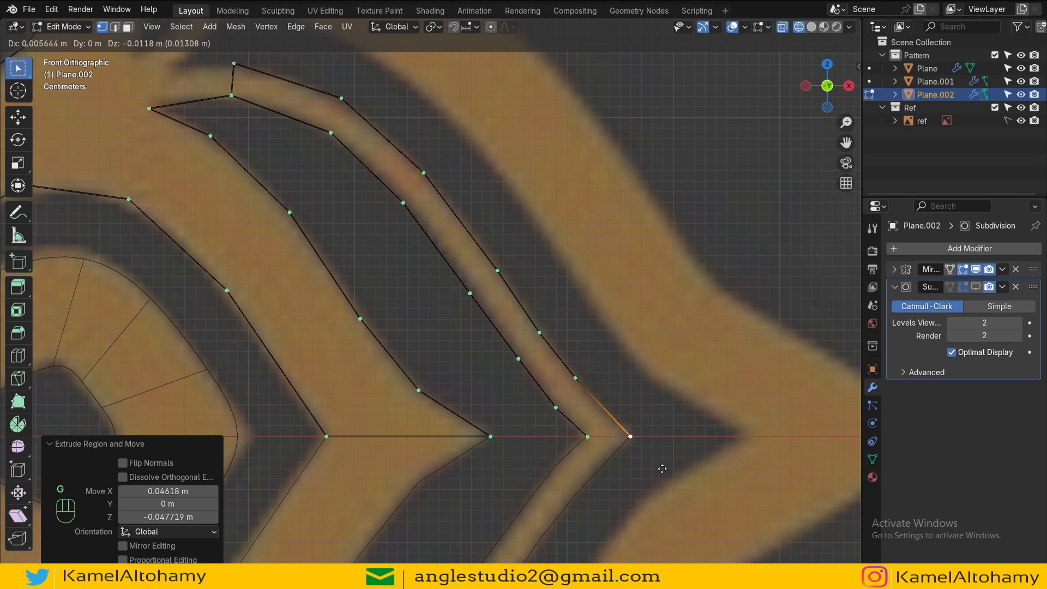
click(662, 463)
Step: Extrude vertices from the arm's top corner across and down along the arm's right edge toward the junction
key(Tab)
scroll(344, 266, down, 3)
shift+middle_drag(345, 262, 499, 400)
key(Tab)
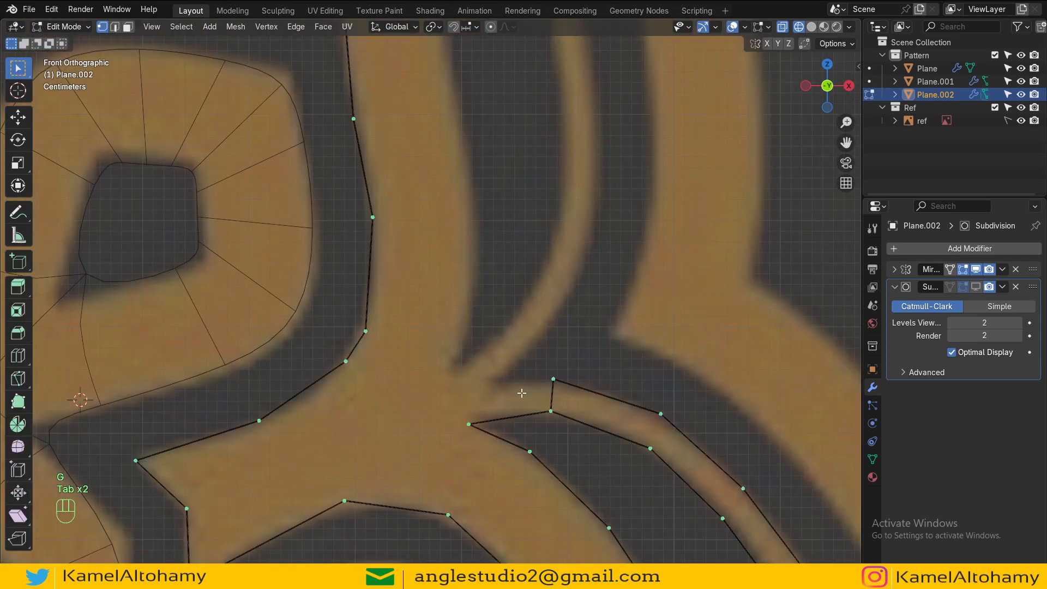
shift+middle_drag(382, 321, 417, 357)
scroll(417, 357, down, 2)
shift+middle_drag(408, 177, 439, 293)
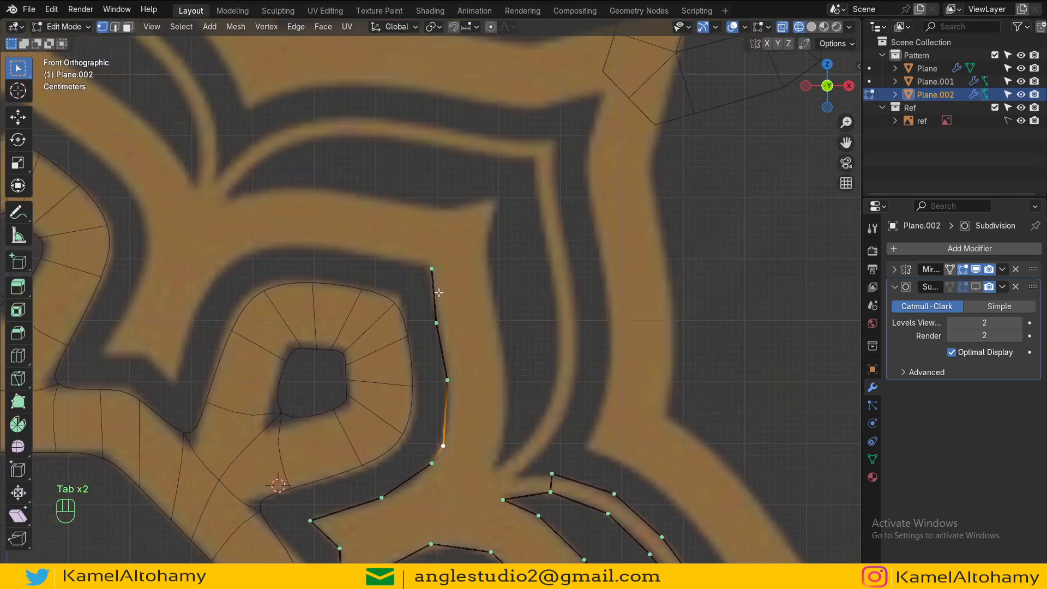
click(433, 270)
key(e)
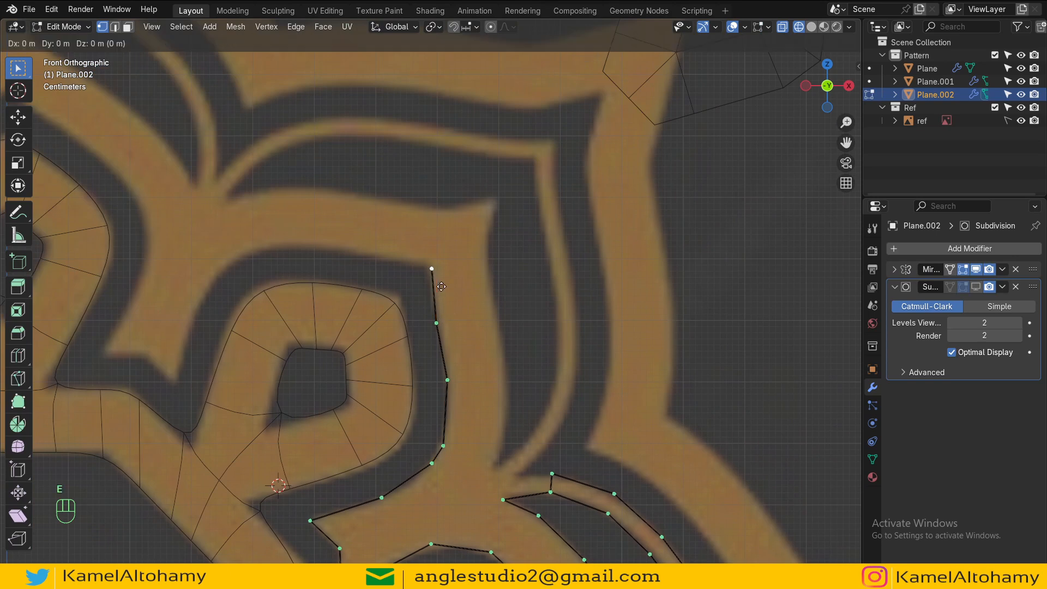
click(503, 231)
key(ctrl)
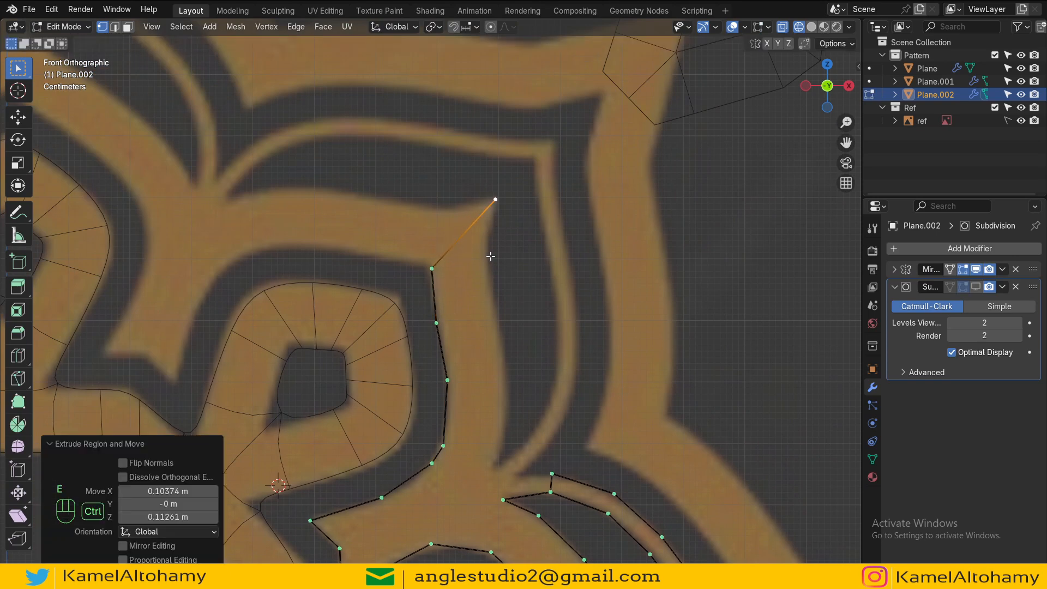
ctrl+right_click(489, 258)
ctrl+right_click(494, 311)
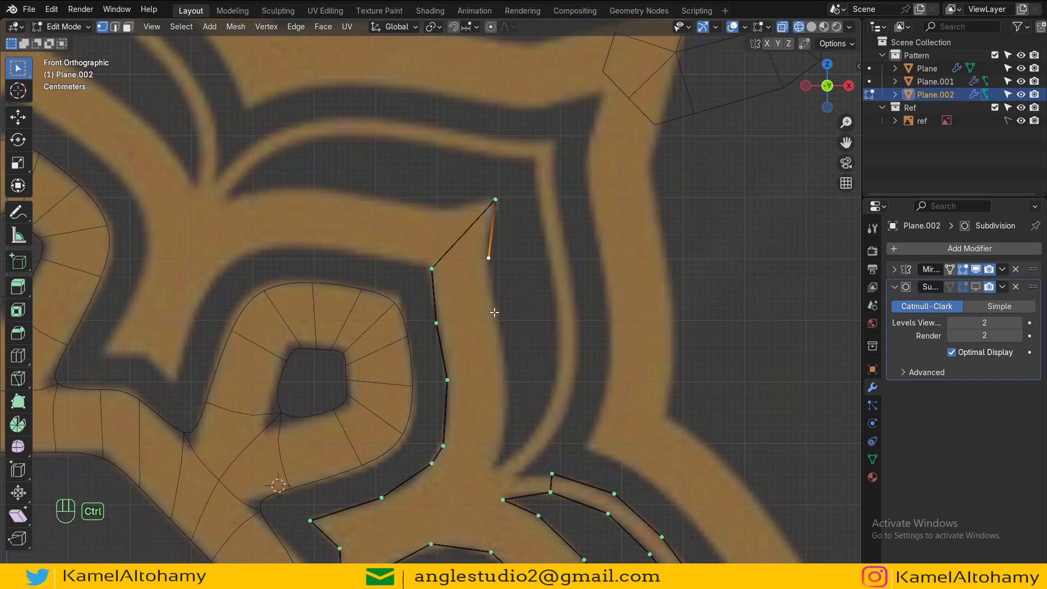
ctrl+right_click(504, 369)
ctrl+right_click(511, 421)
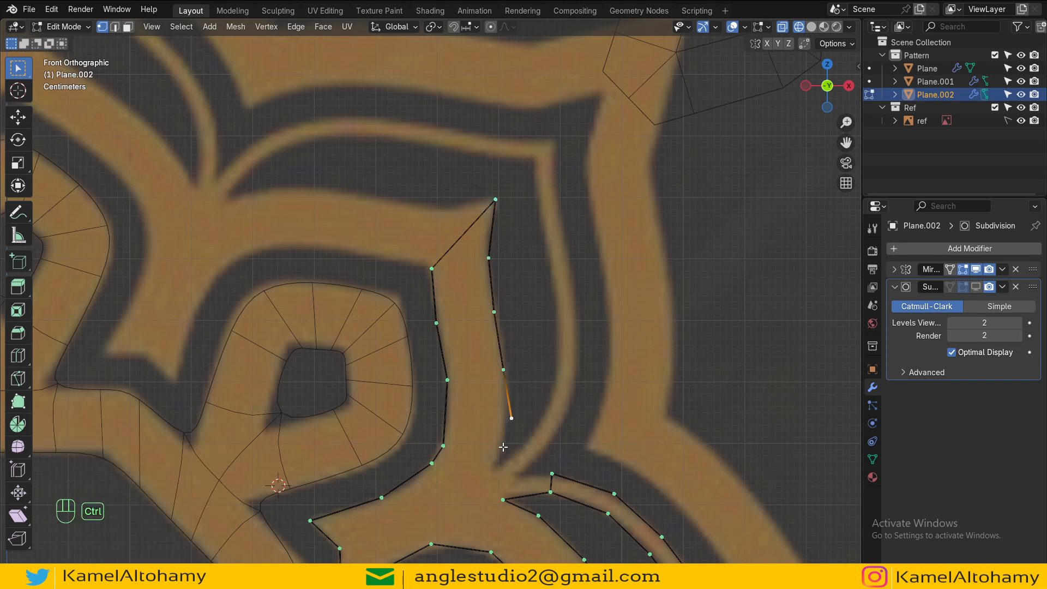
key(ctrl+z)
ctrl+right_click(506, 420)
ctrl+right_click(488, 470)
scroll(520, 448, down, 2)
scroll(490, 437, up, 3)
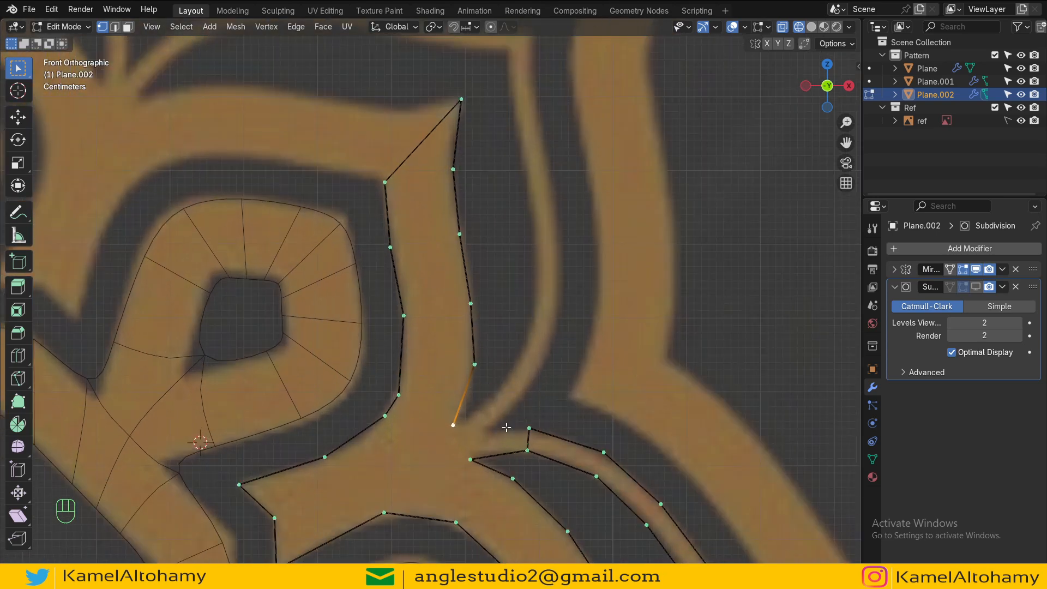
Step: Extrude vertices from the junction vertex up along the upper thin stripe's outer edge to its tip
click(529, 428)
ctrl+right_click(490, 436)
ctrl+right_click(523, 393)
ctrl+right_click(556, 331)
ctrl+right_click(558, 247)
shift+middle_drag(559, 247, 541, 336)
ctrl+right_click(527, 257)
ctrl+right_click(514, 189)
ctrl+right_click(510, 151)
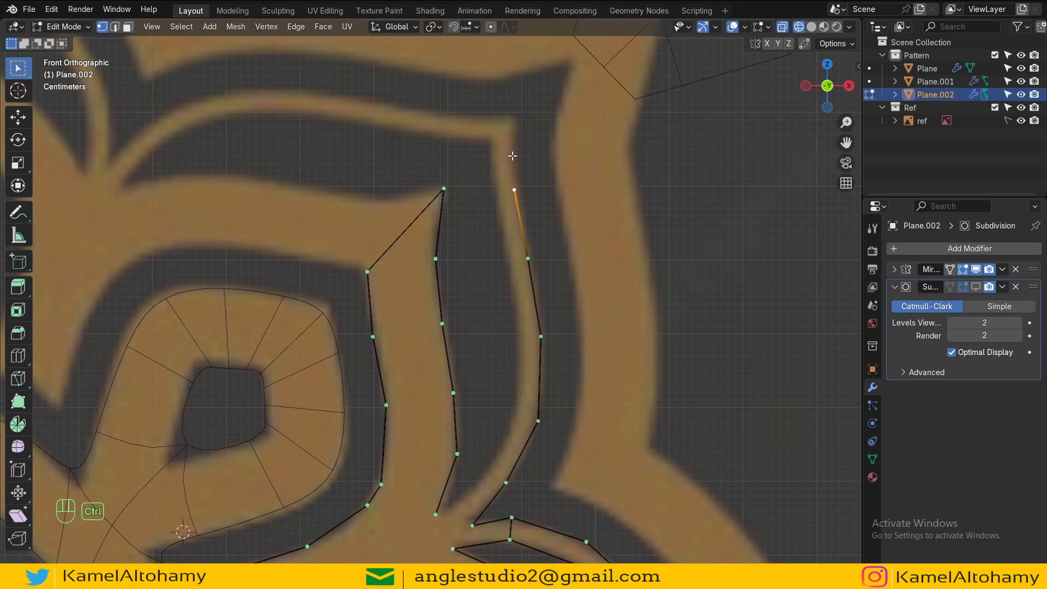
ctrl+right_click(517, 114)
ctrl+right_click(489, 136)
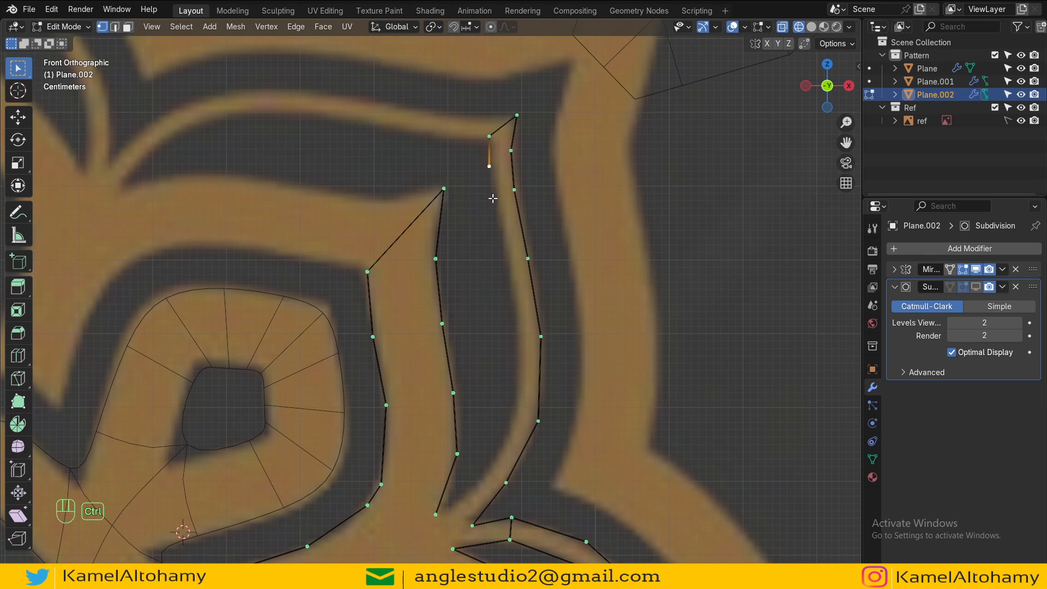
Step: Extrude vertices back down along the upper thin stripe's inner edge to the junction
ctrl+right_click(505, 264)
ctrl+right_click(518, 337)
ctrl+right_click(514, 420)
ctrl+right_click(489, 471)
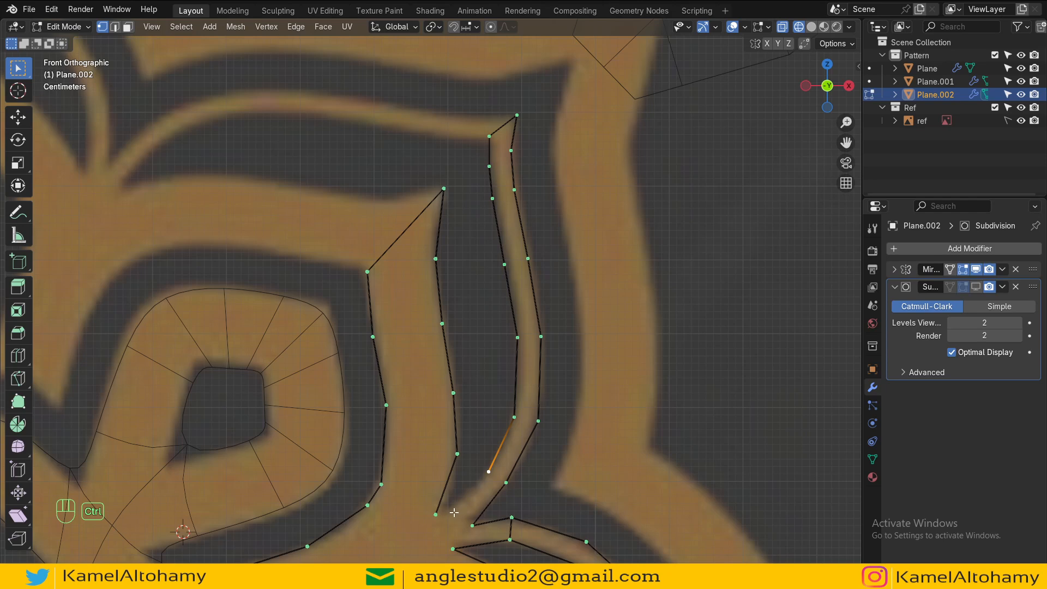
ctrl+right_click(450, 513)
scroll(450, 513, up, 3)
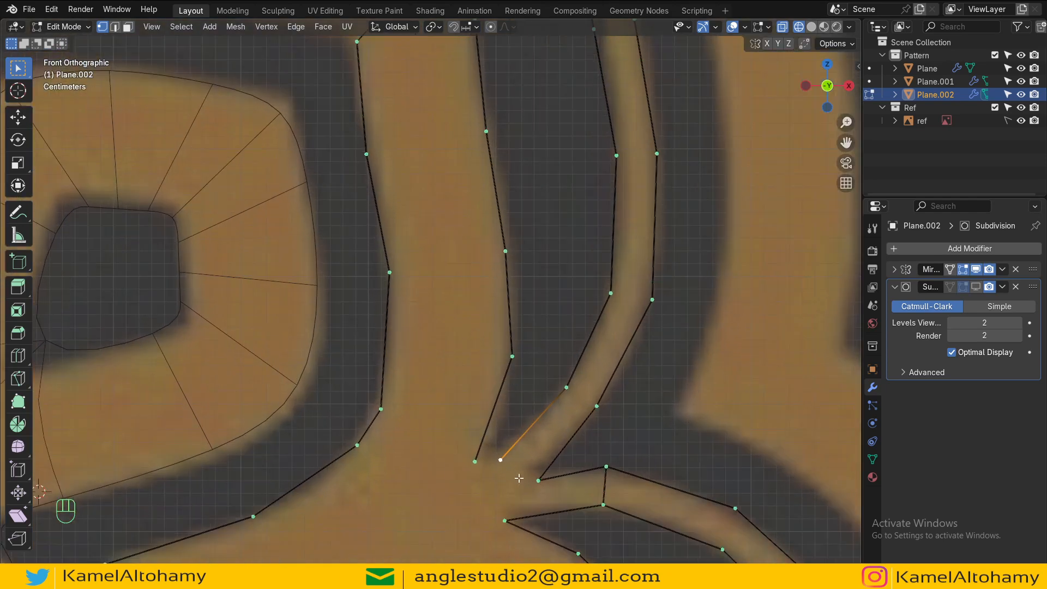
click(529, 484)
click(499, 486)
scroll(461, 291, down, 8)
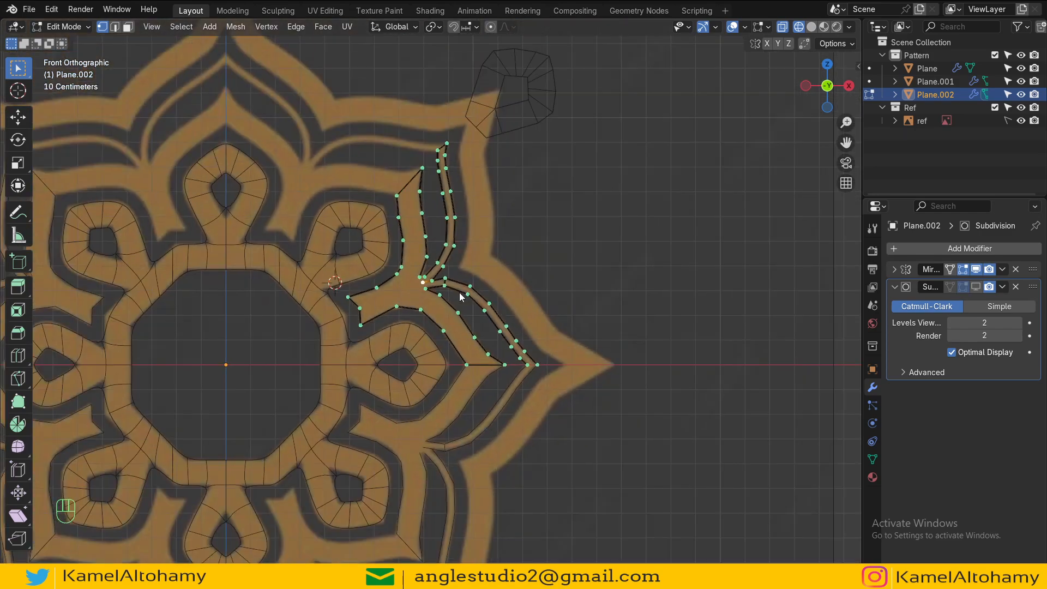
Step: Inspect the traced petal with its subdivision in object mode at different zoom levels
key(Tab)
key(Tab)
scroll(460, 293, down, 3)
scroll(460, 293, up, 6)
key(a)
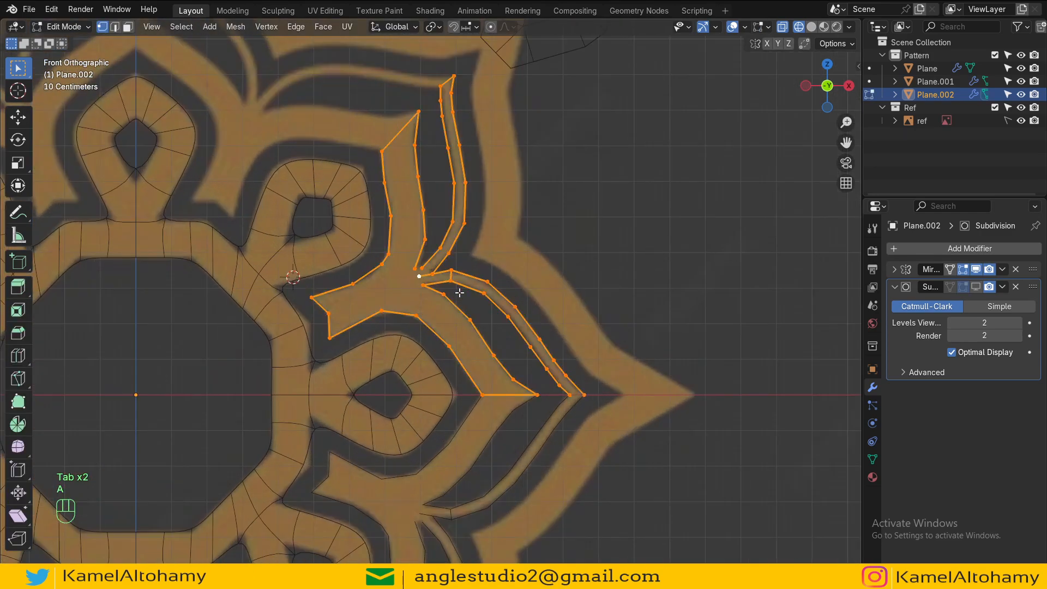
scroll(509, 332, up, 3)
scroll(509, 332, down, 8)
key(Tab)
scroll(509, 332, up, 8)
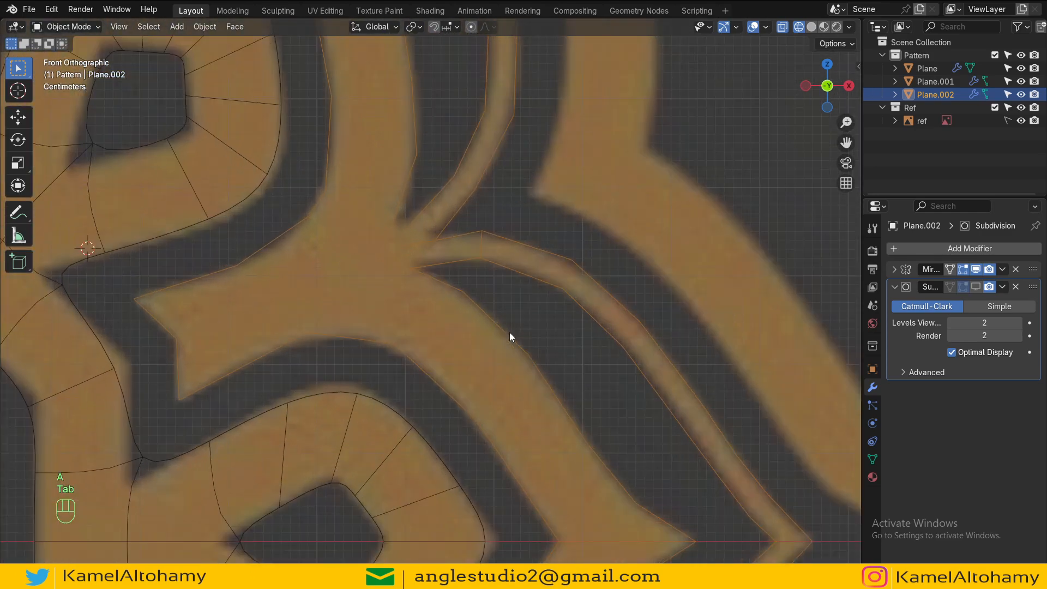
key(Tab)
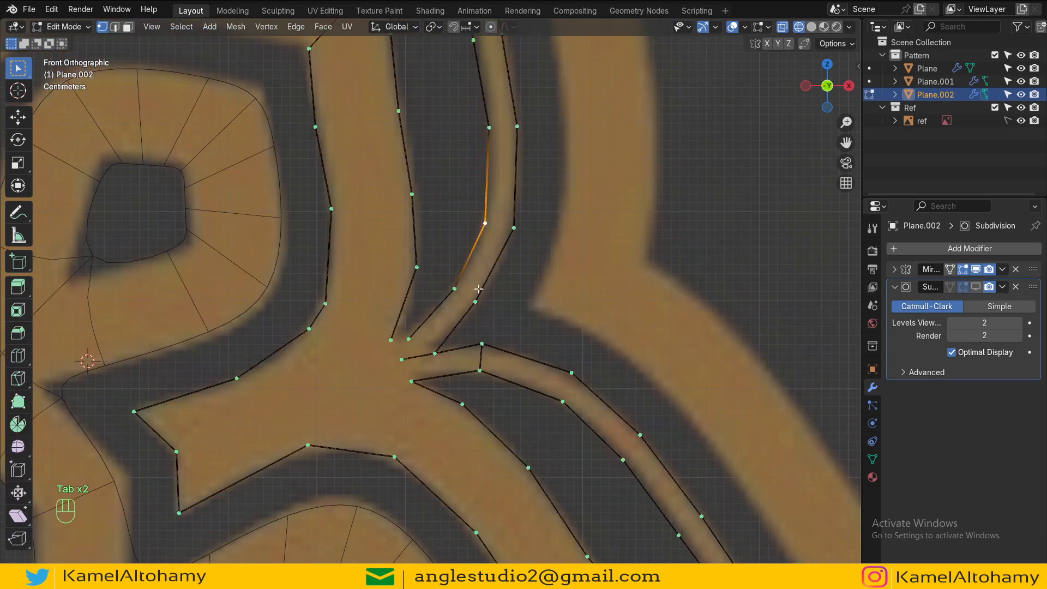
Step: Move two vertices on the upper stripe's inner edge to follow the reference
key(g)
click(480, 287)
click(495, 146)
key(g)
click(500, 133)
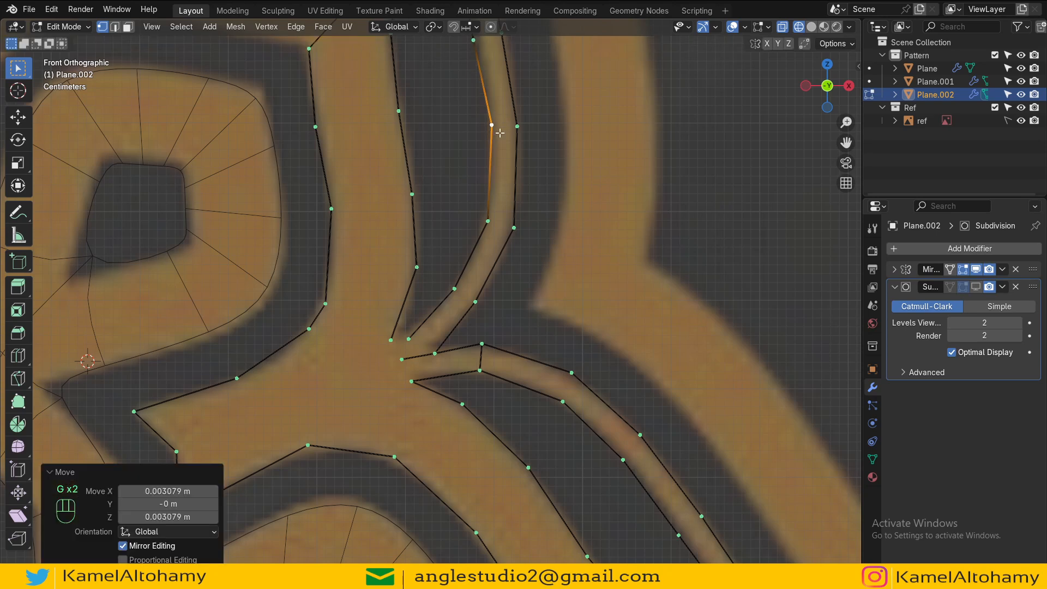
Step: Subdivide the lower edge of the petal's left arm tip
scroll(493, 159, down, 6)
scroll(556, 320, up, 3)
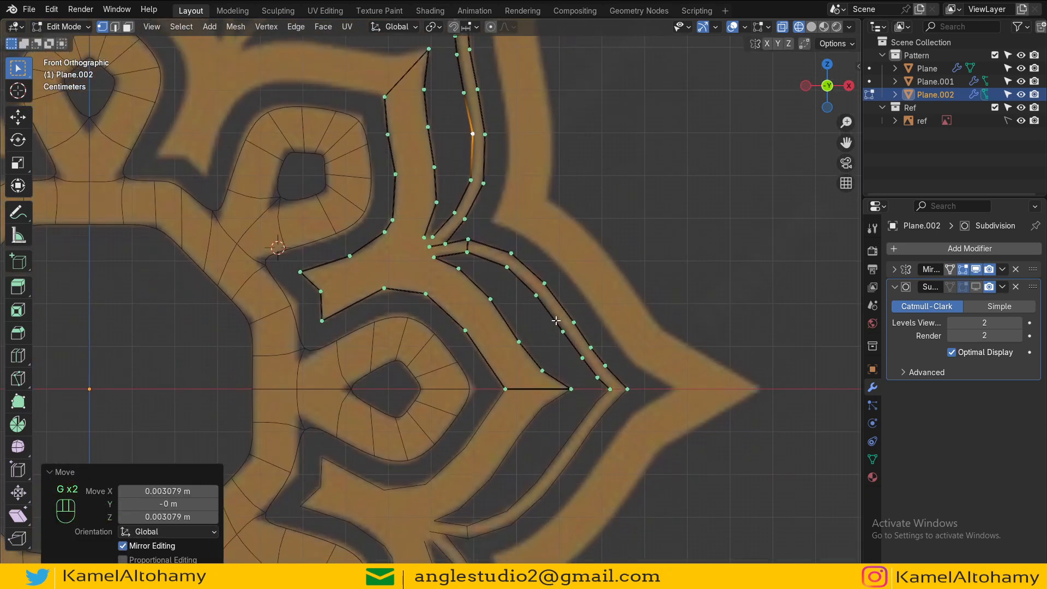
key(a)
shift+middle_drag(481, 248, 534, 329)
scroll(529, 329, up, 1)
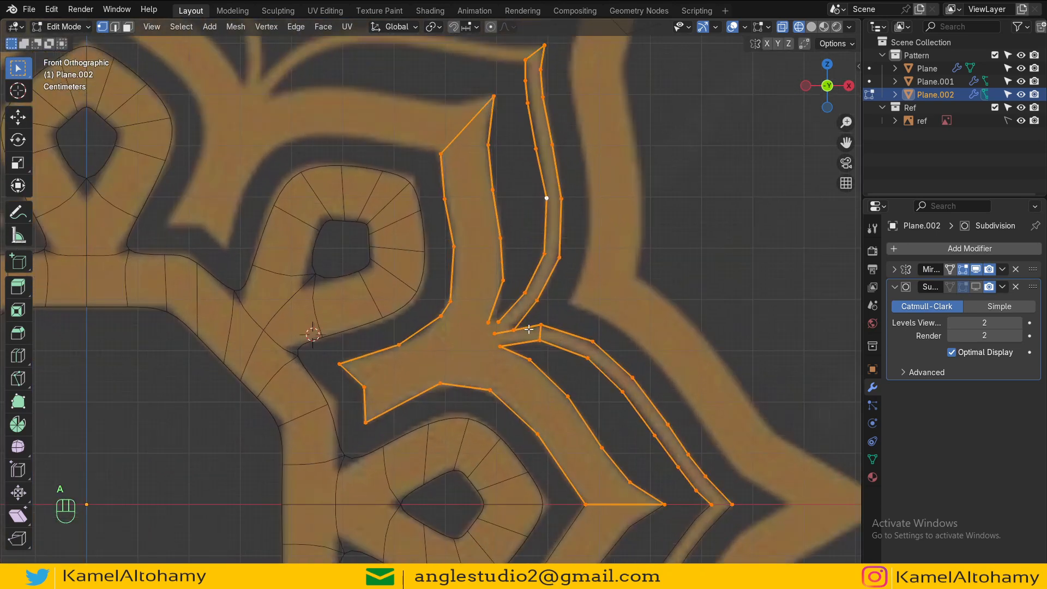
click(439, 379)
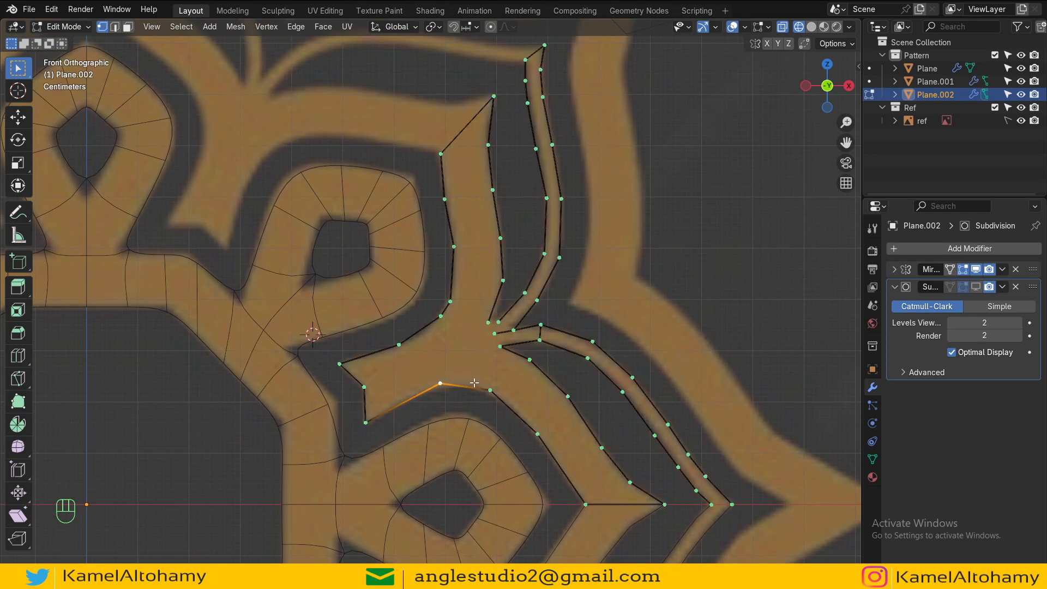
shift+click(370, 418)
key(ctrl+w)
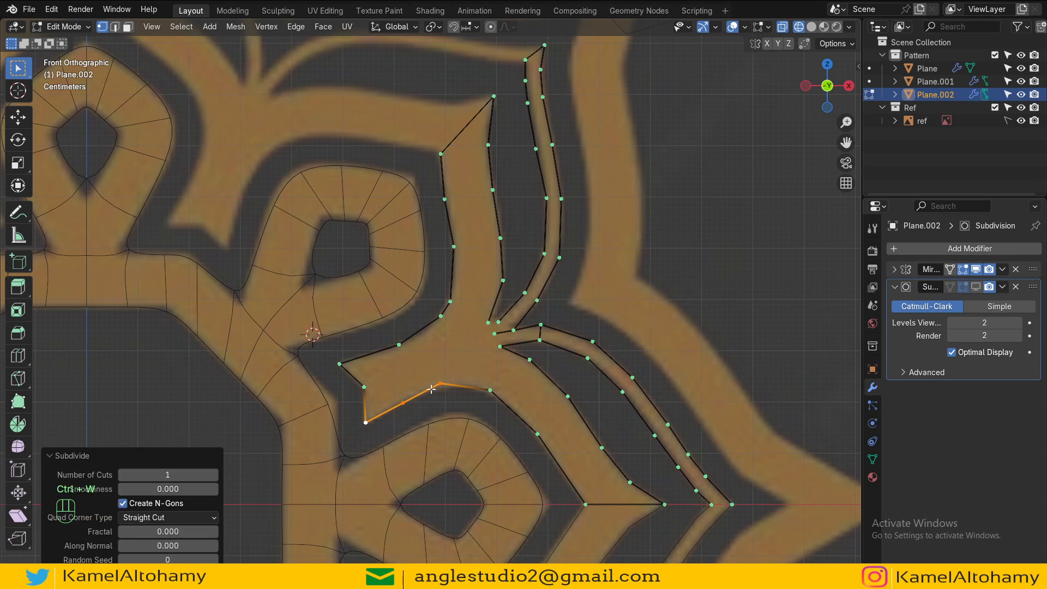
Step: Select the arm tip's four corner vertices and fill them with a face
click(435, 388)
shift+click(405, 400)
shift+click(403, 346)
shift+click(437, 321)
key(f)
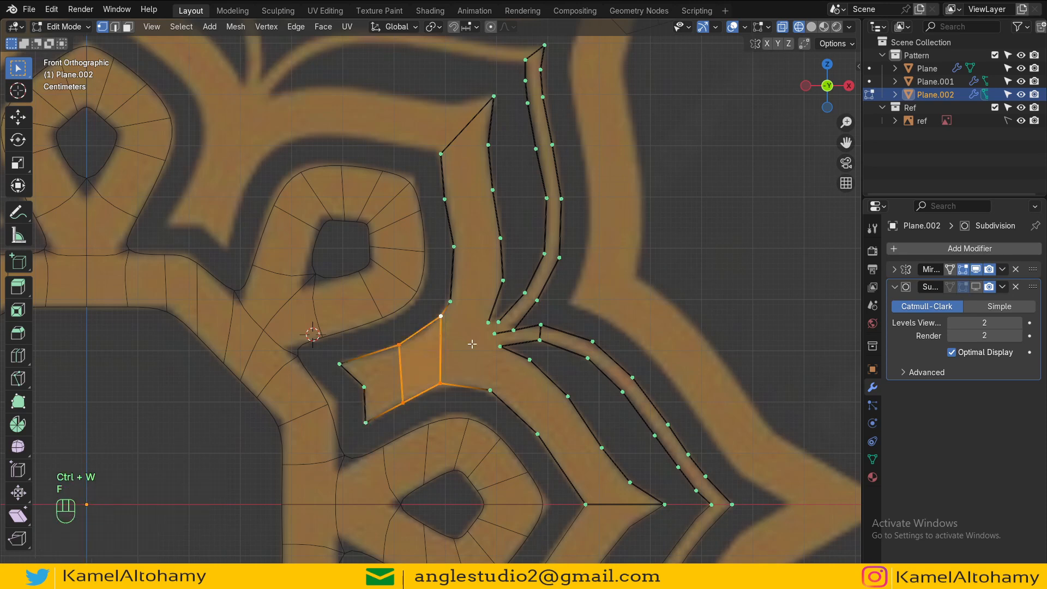
Step: Fill the upper thin stripe with a strip of quad faces from its tip down to the junction
shift+middle_drag(483, 341, 438, 335)
shift+middle_drag(495, 54, 488, 134)
click(491, 118)
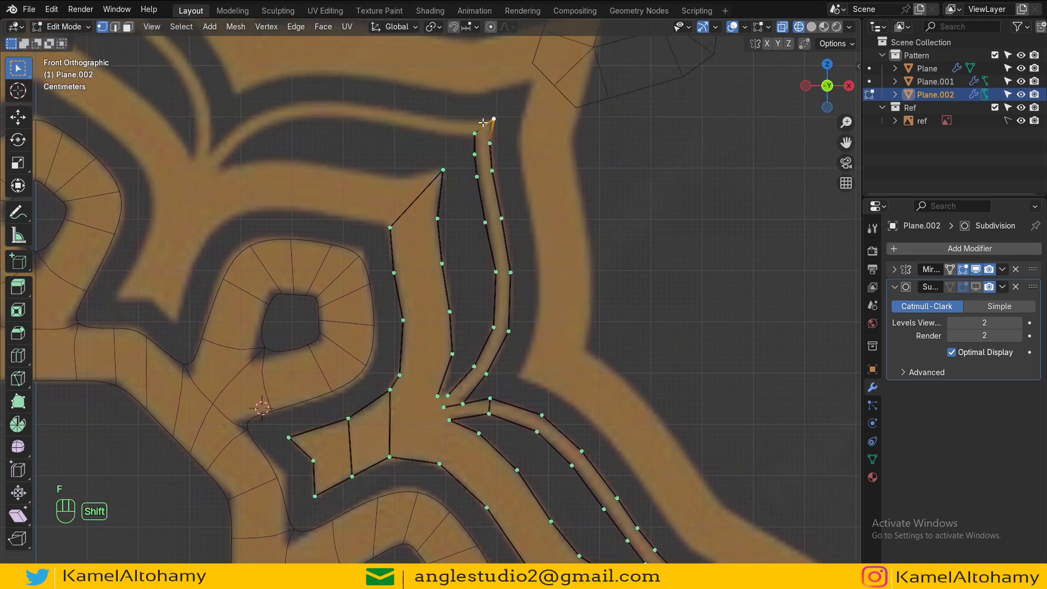
shift+click(476, 134)
key(f)
key(f)
key(f)
key(f)
key(f)
key(f)
key(f)
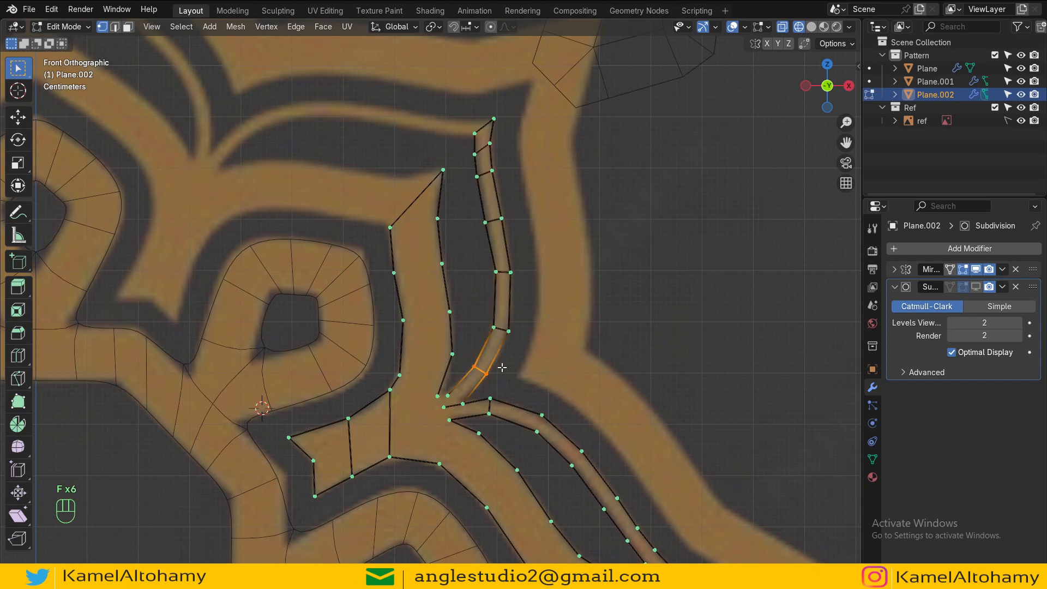
Step: Fill the lower thin stripe with quad faces from the mirror axis up to the junction
alt+shift+drag(501, 371, 500, 272)
scroll(499, 284, up, 3)
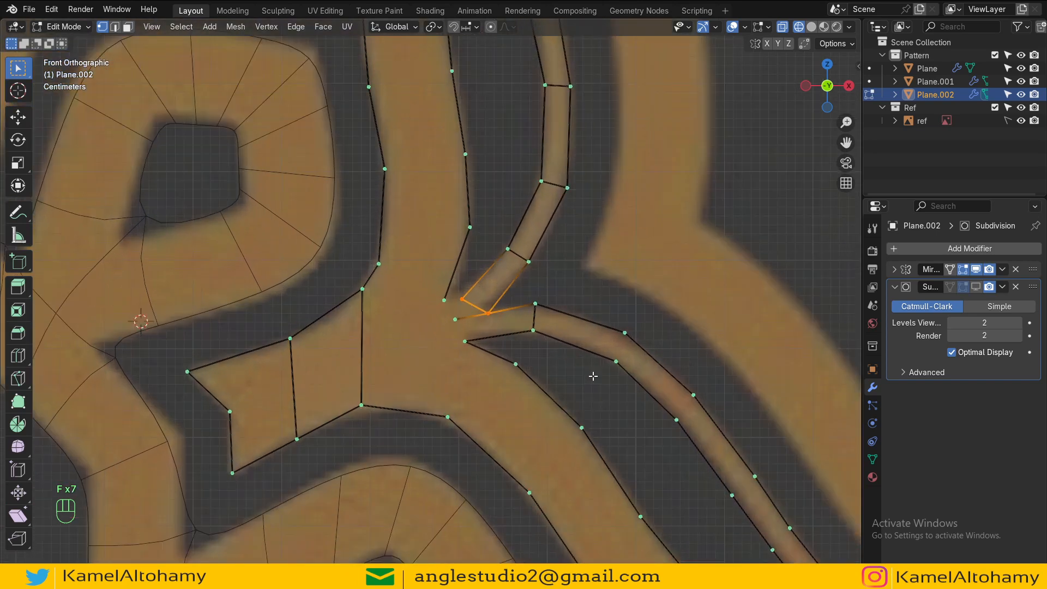
shift+middle_drag(593, 376, 440, 190)
click(678, 428)
shift+click(712, 428)
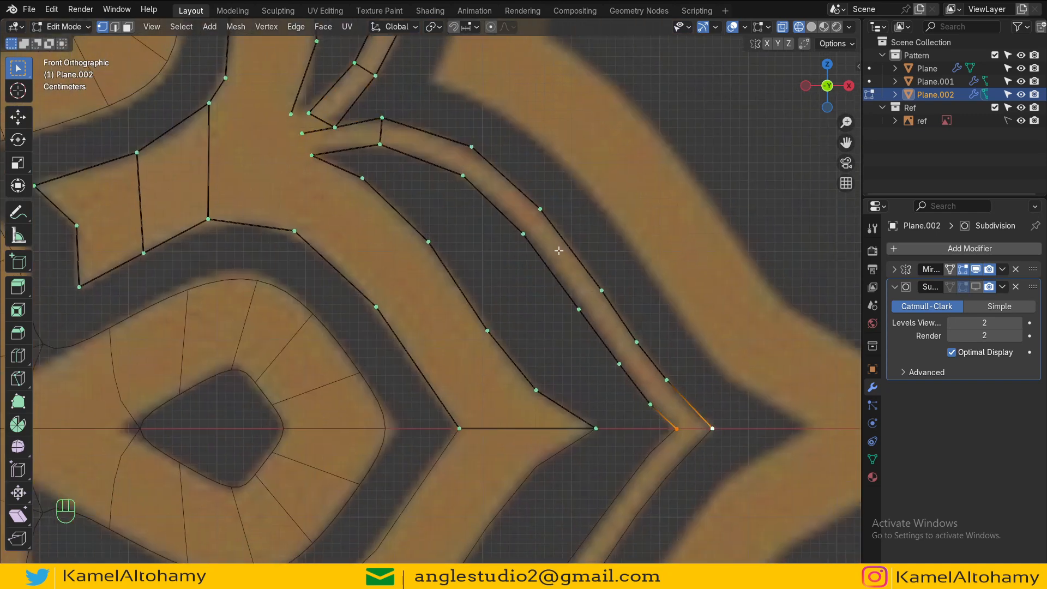
key(f)
key(f)
key(f)
key(f)
key(f)
key(f)
key(f)
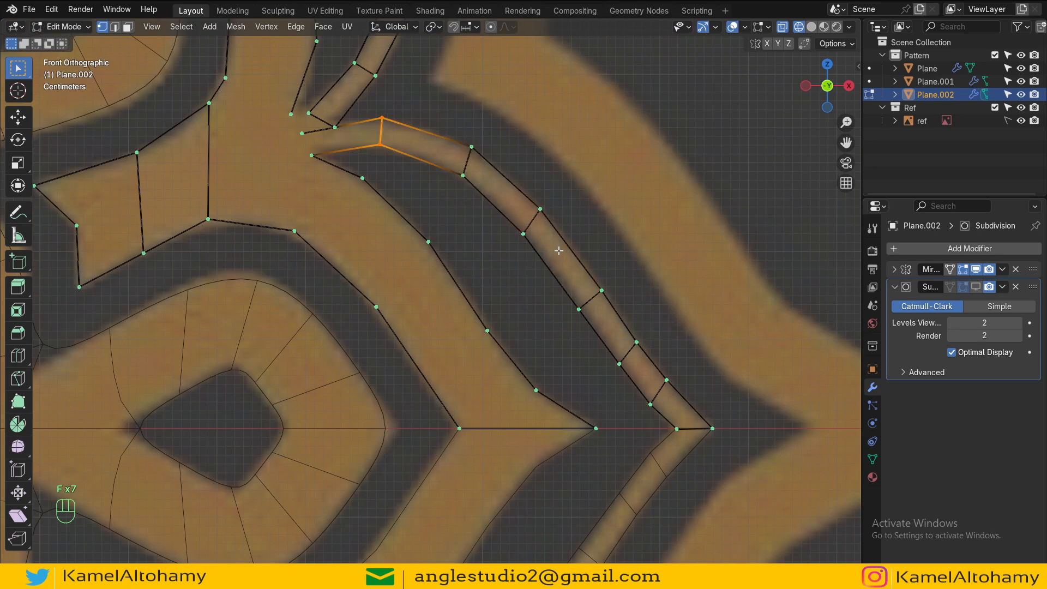
Step: Subdivide the edge at the start of the lower stripe's inner side near the junction
click(316, 157)
shift+click(363, 149)
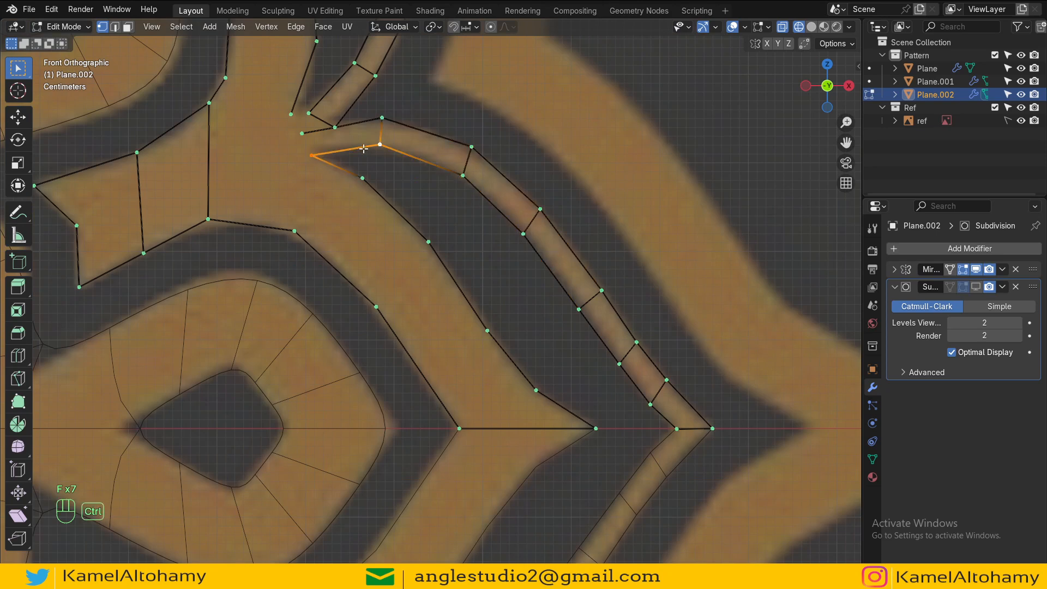
key(ctrl+w)
Step: Subdivide the two edges along the petal body's inner side between the axis and the left arm
click(460, 428)
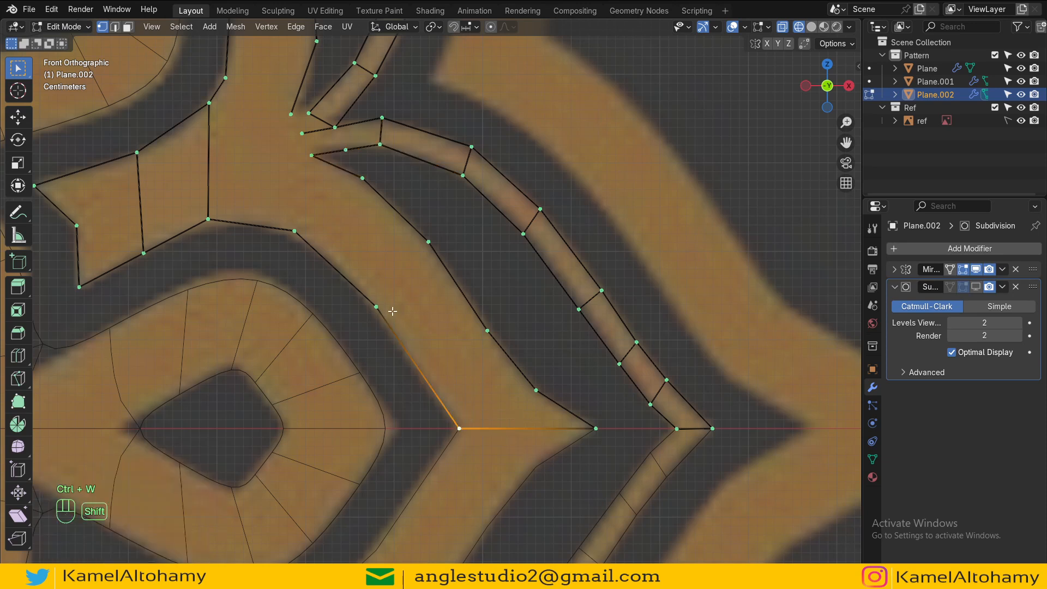
shift+click(376, 307)
key(ctrl+w)
click(376, 307)
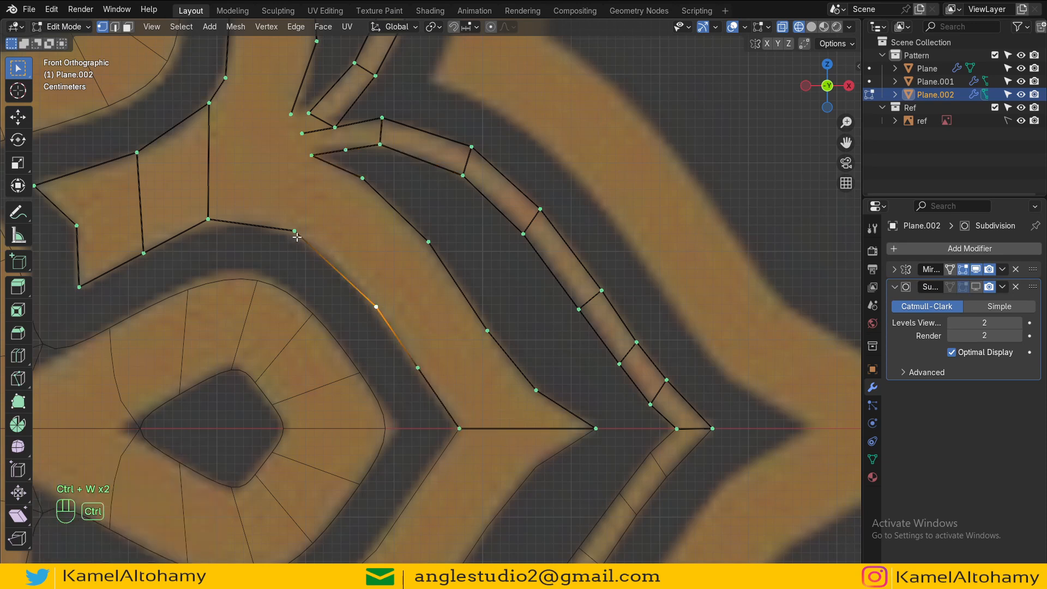
key(ctrl+w)
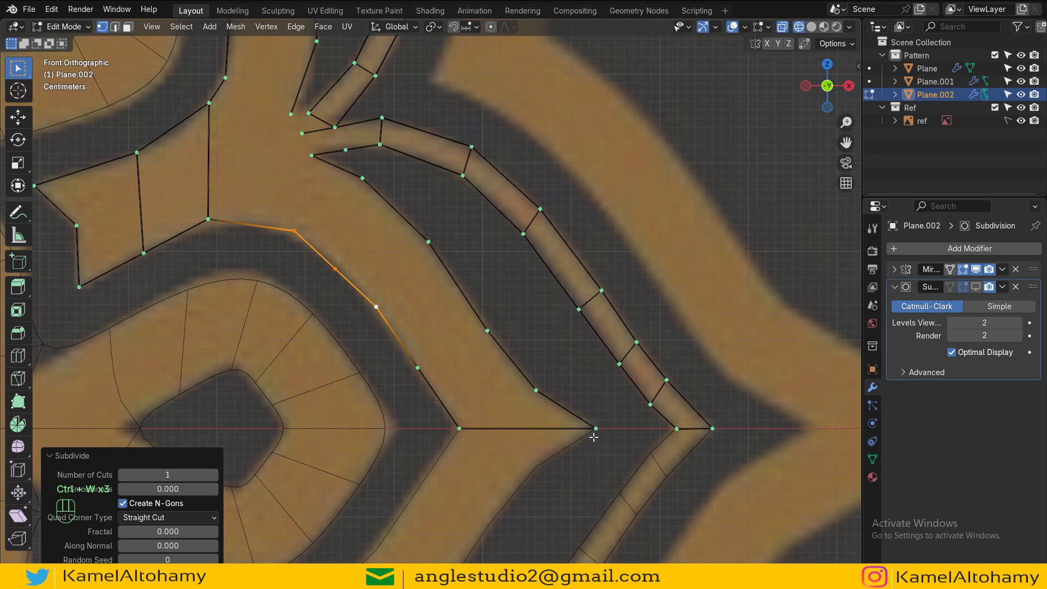
Step: Fill the petal body with quad faces starting from its edge on the mirror axis
click(595, 430)
shift+click(459, 428)
key(f)
key(f)
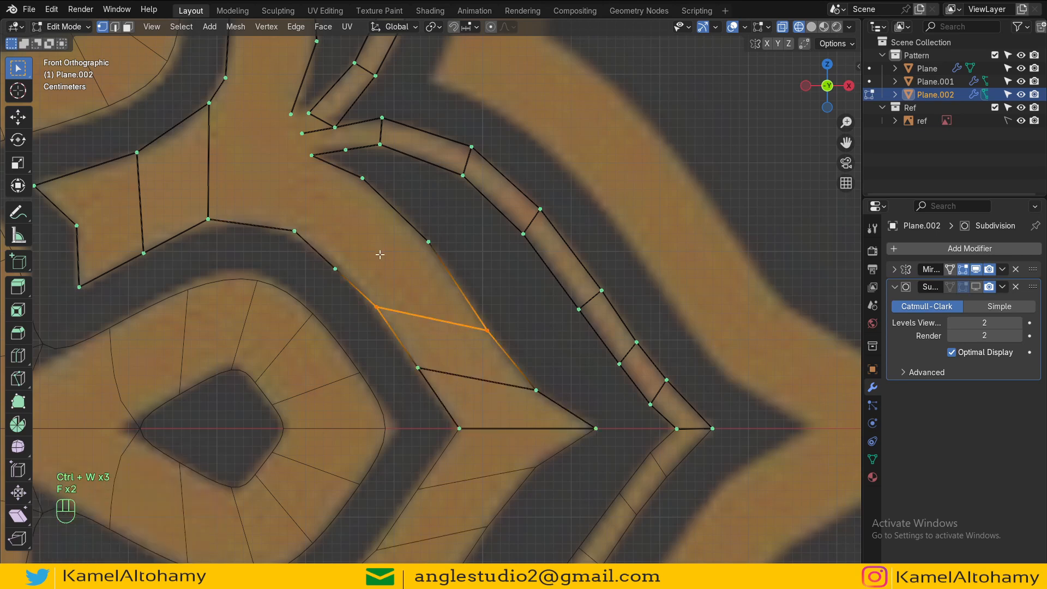
key(f)
key(f)
Step: Subdivide the edge at the left arm's base and fill a face connecting it to the junction
click(289, 229)
shift+click(210, 219)
key(ctrl+w)
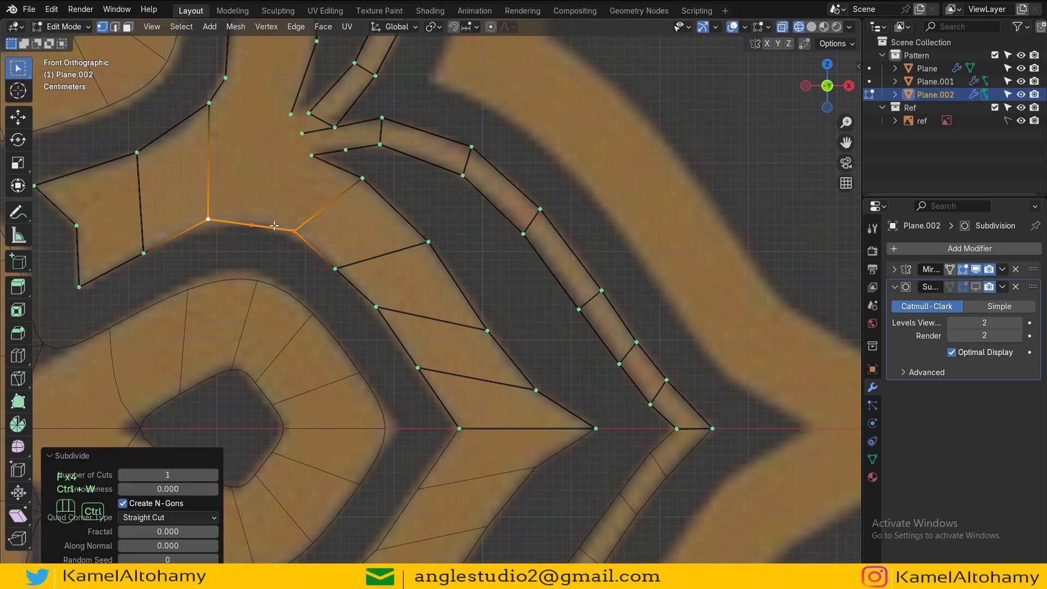
click(252, 225)
shift+click(294, 230)
shift+click(362, 178)
shift+click(311, 155)
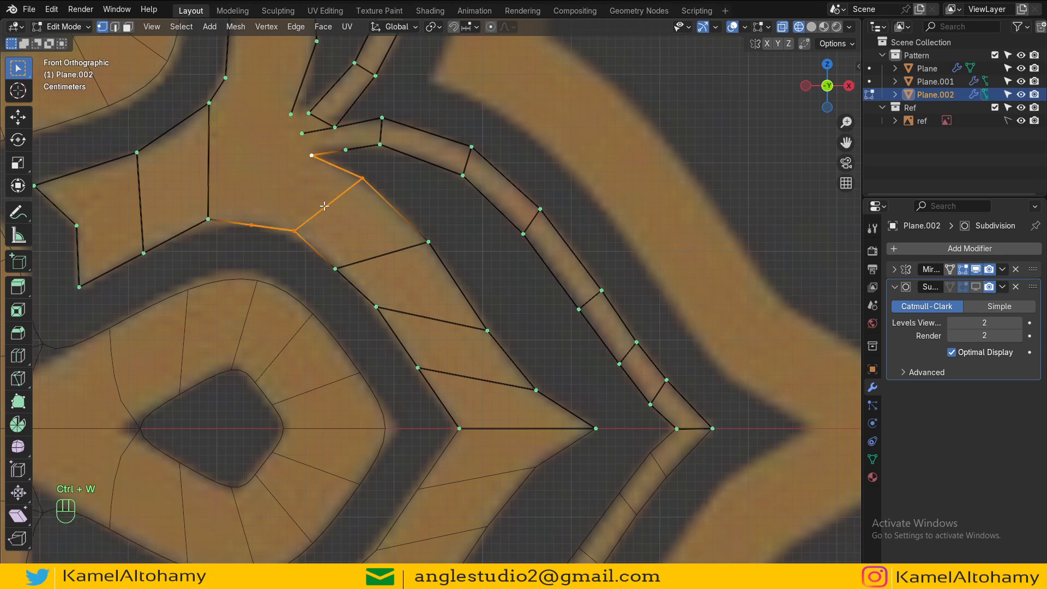
key(f)
Step: Extrude a new vertex from the left arm's inner corner down toward the stripe junction
scroll(314, 158, down, 2)
shift+middle_drag(353, 221, 438, 334)
click(425, 280)
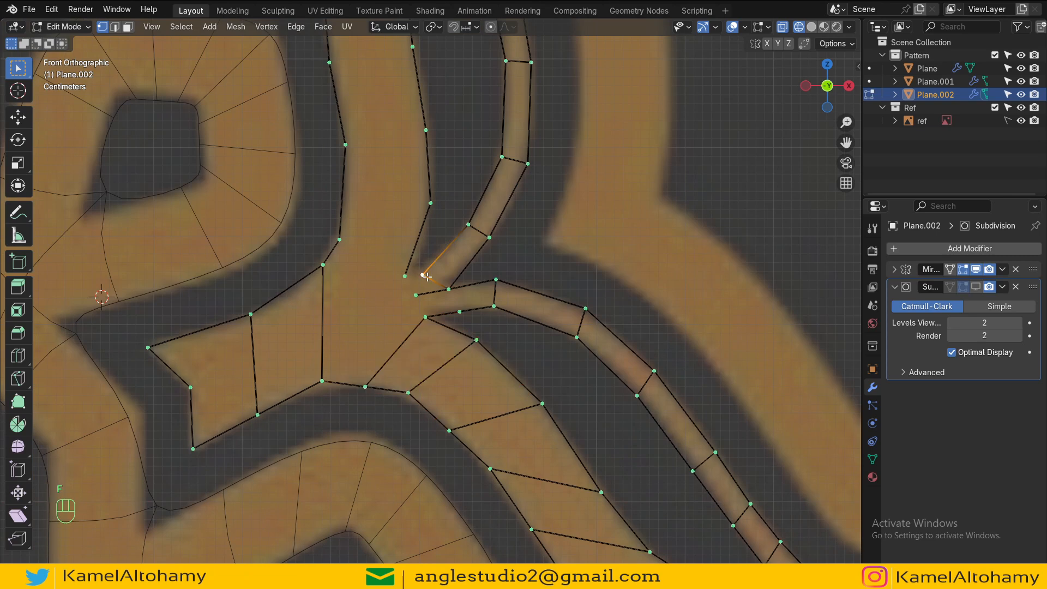
scroll(429, 283, up, 5)
key(e)
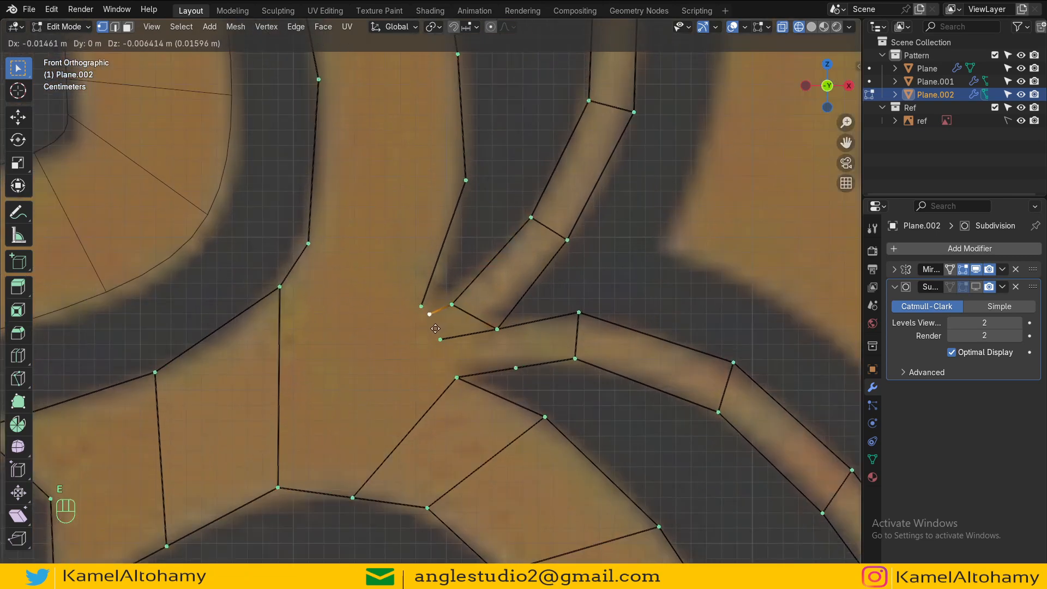
click(460, 350)
Step: Fill a quad face between the start of the lower stripe and the junction
click(516, 366)
shift+click(574, 358)
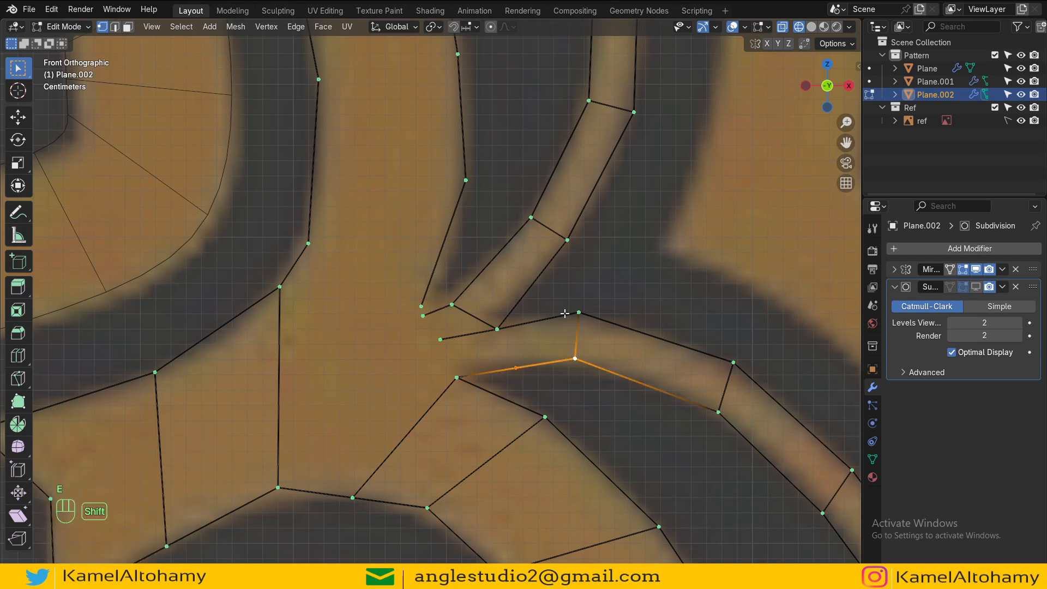
shift+click(579, 313)
shift+click(498, 329)
key(f)
Step: Fill two faces connecting the junction vertices to the left arm's base
click(516, 367)
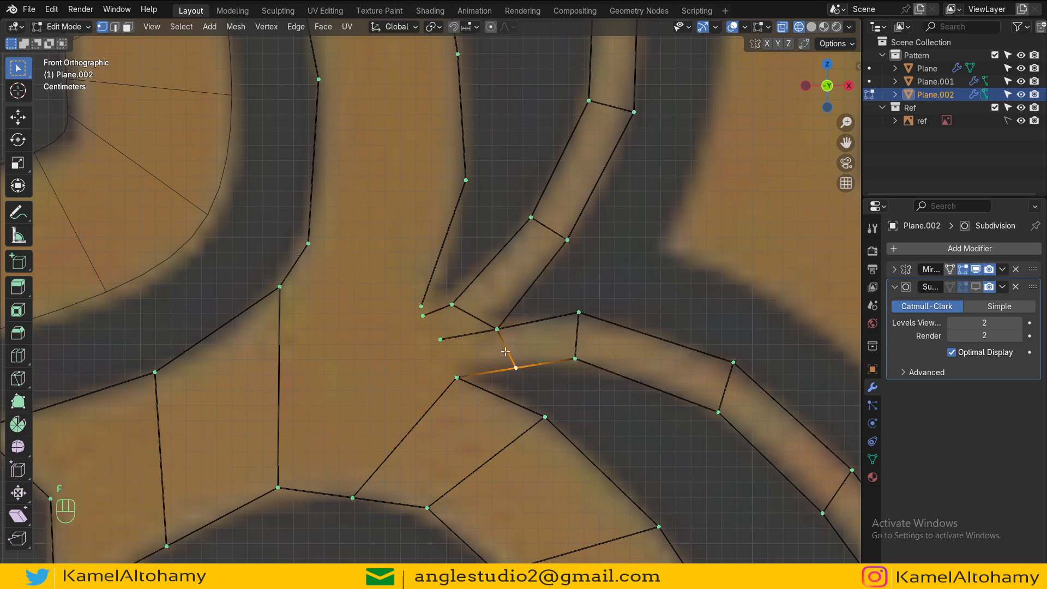
shift+click(497, 328)
shift+click(457, 378)
shift+click(441, 339)
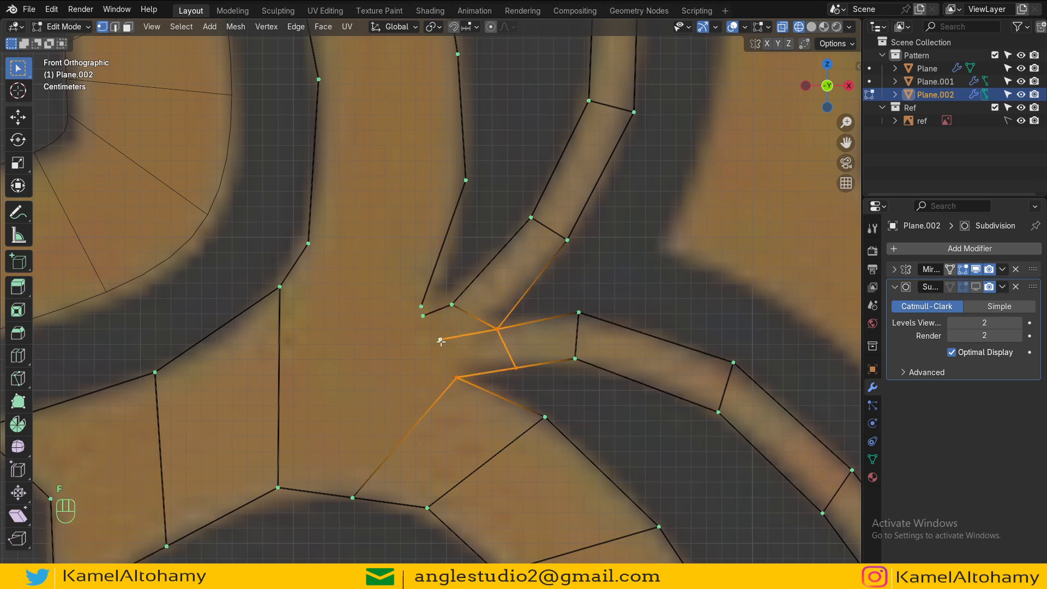
key(f)
click(490, 329)
shift+click(452, 305)
shift+click(421, 319)
shift+click(440, 340)
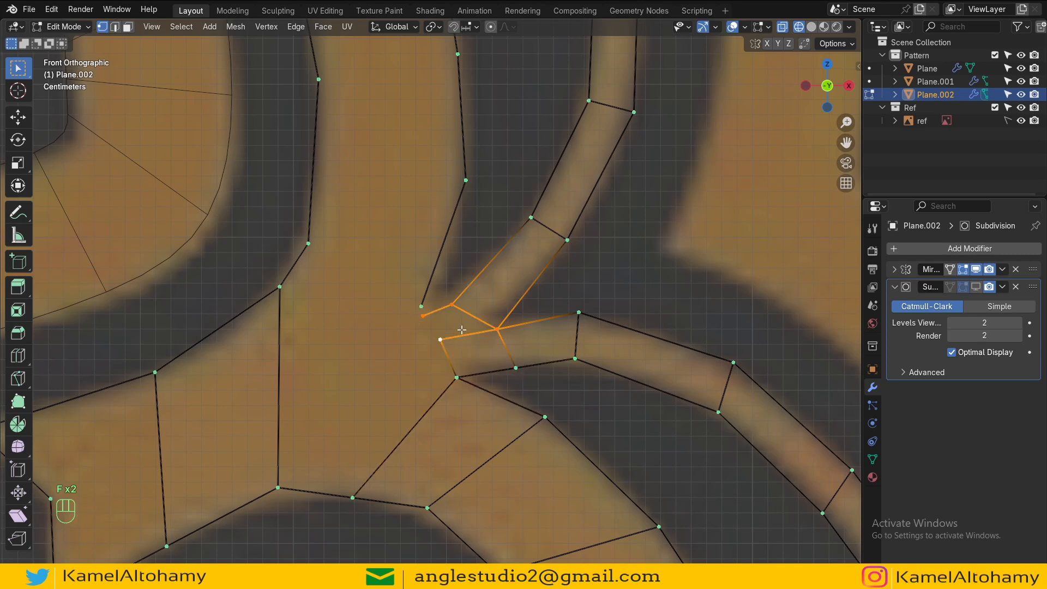
key(f)
Step: Subdivide the edge along the upper arm's outer side near its tip
scroll(438, 329, down, 2)
scroll(419, 304, down, 3)
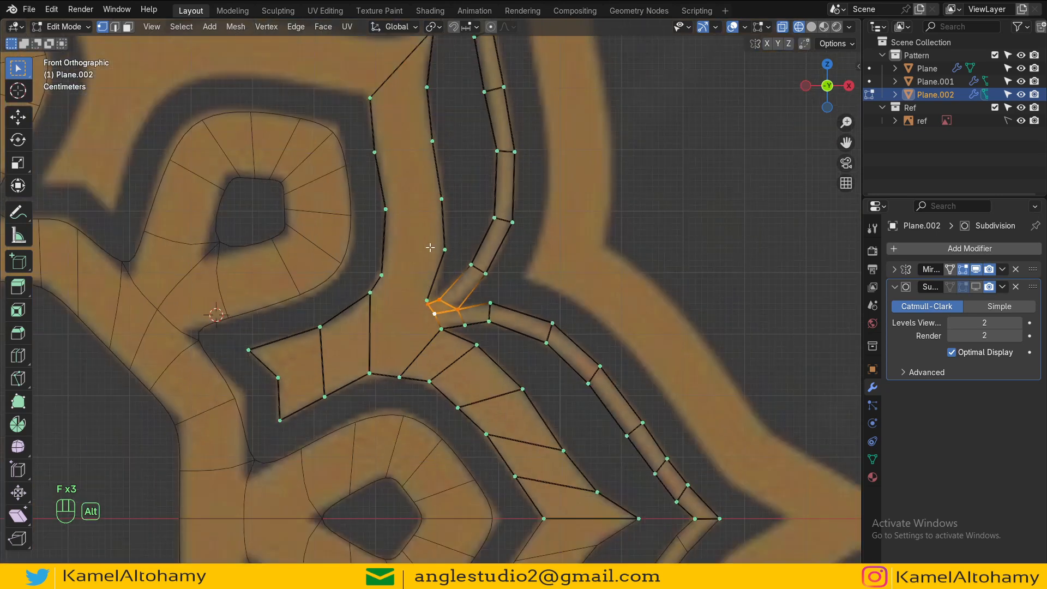
shift+middle_drag(419, 155, 424, 257)
click(386, 248)
shift+click(385, 198)
key(ctrl+w)
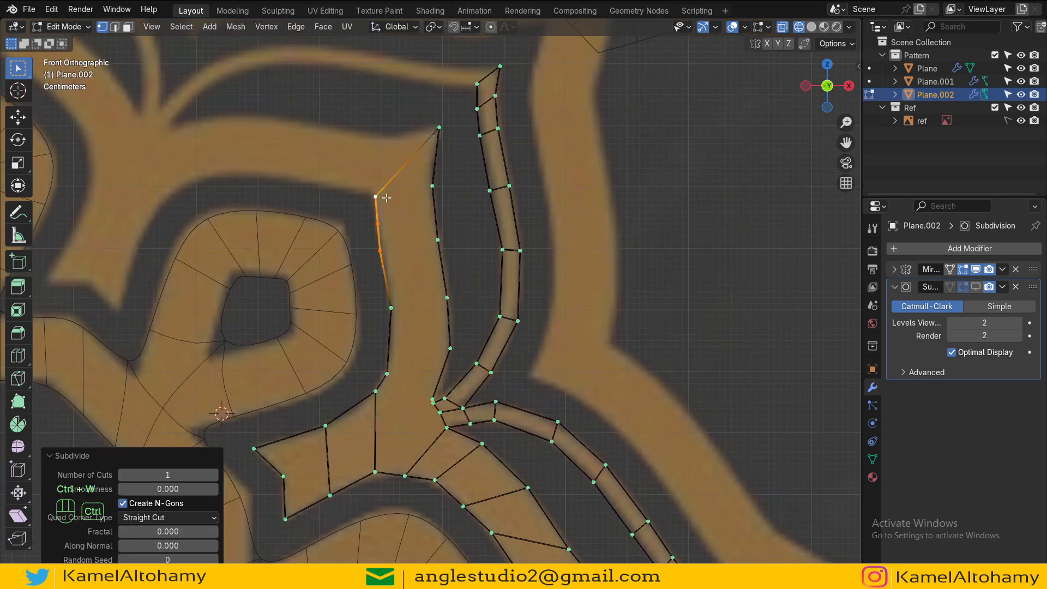
Step: Fill the upper arm with a column of quad faces starting from its tip
click(384, 197)
shift+click(437, 141)
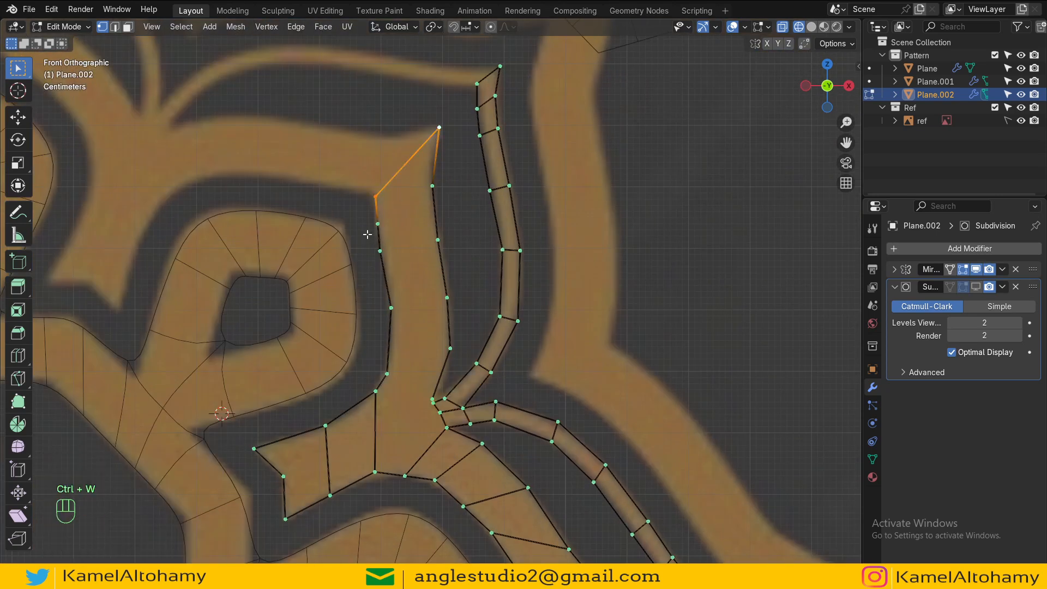
key(f)
key(f)
key(f)
key(f)
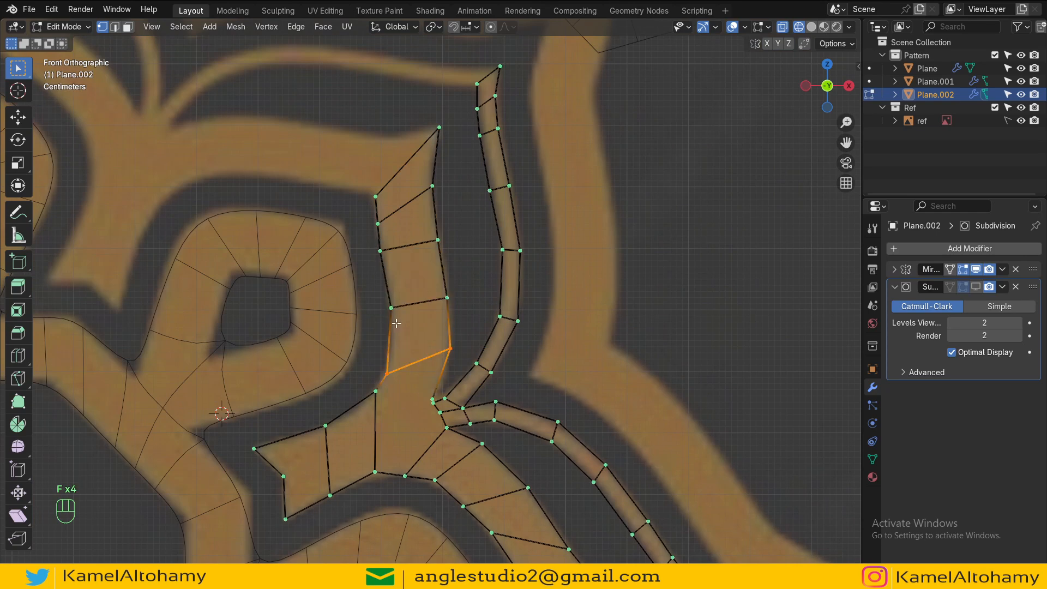
Step: Merge the two close vertices where the upper arm meets the junction at their center
scroll(396, 323, up, 4)
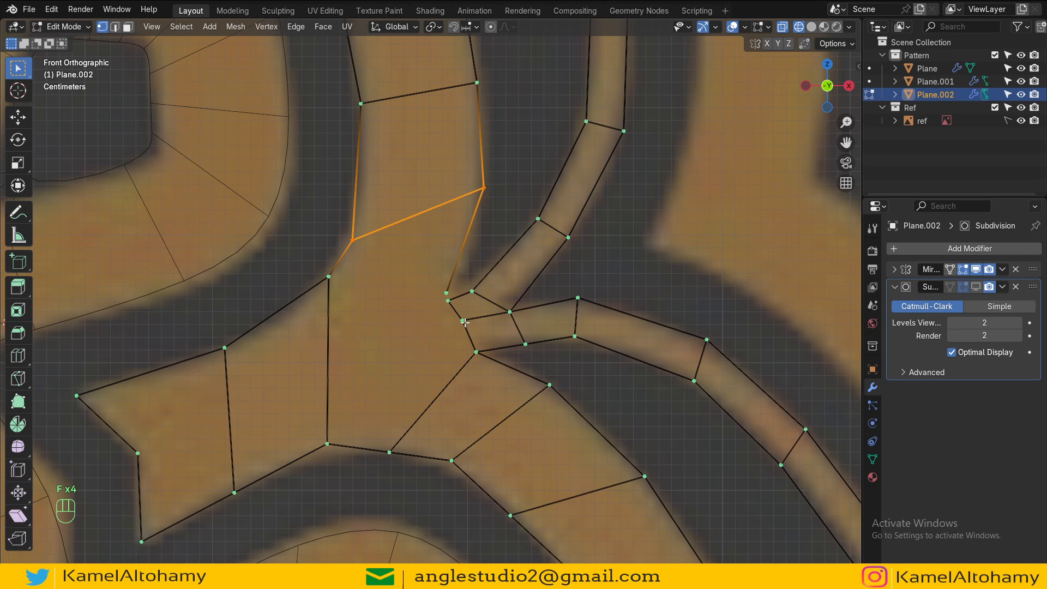
click(464, 322)
click(448, 301)
click(447, 290)
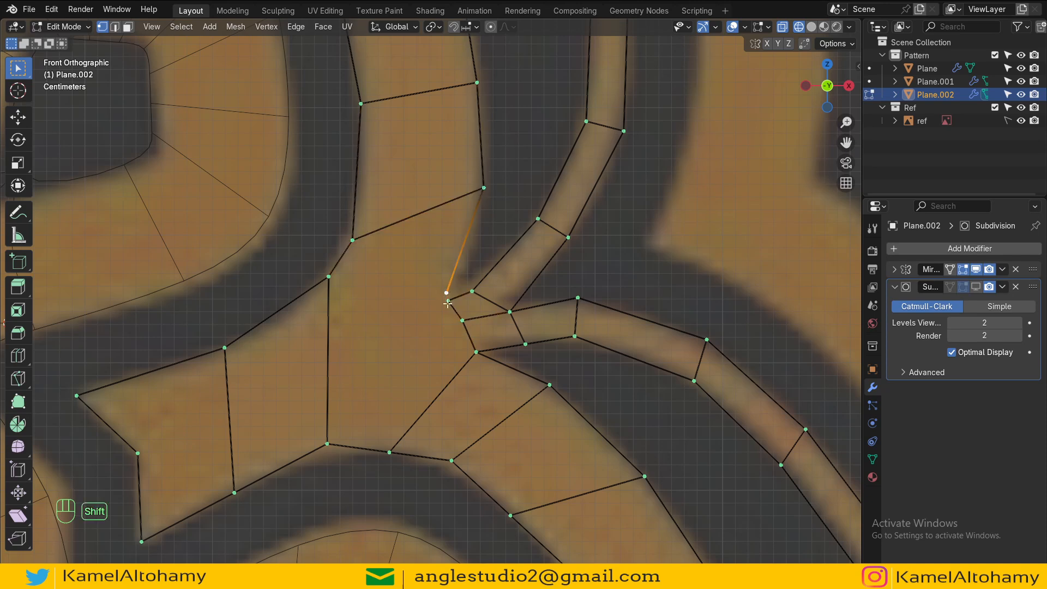
key(m)
click(457, 302)
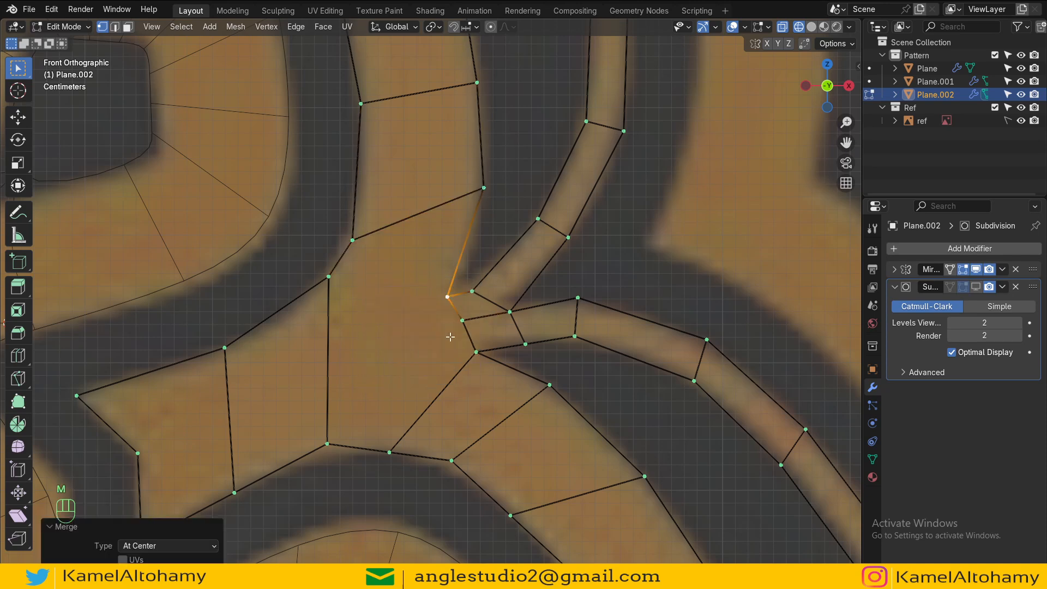
Step: Fill the face joining the upper arm's base to the petal body
shift+click(329, 277)
shift+click(352, 241)
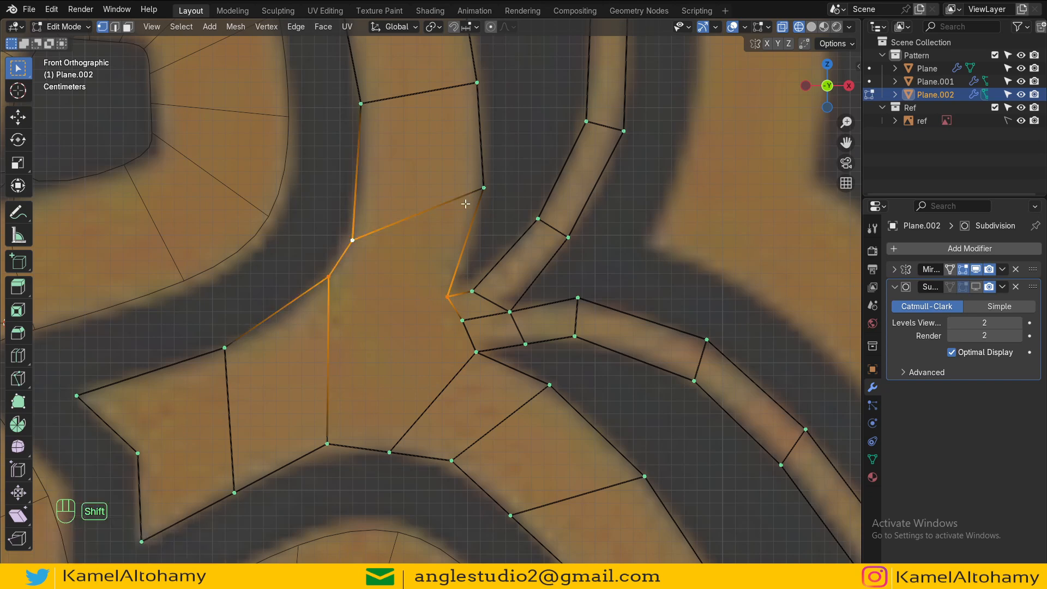
shift+click(482, 188)
key(f)
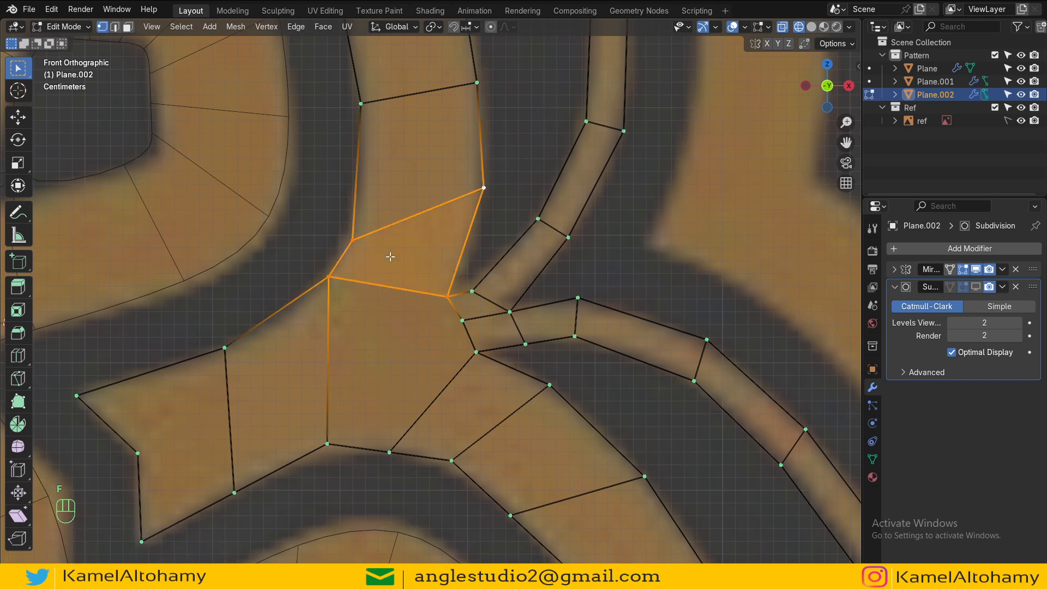
Step: Add a loop cut with 3 cuts across the petal body's left arm section
click(475, 349)
click(463, 320)
click(449, 301)
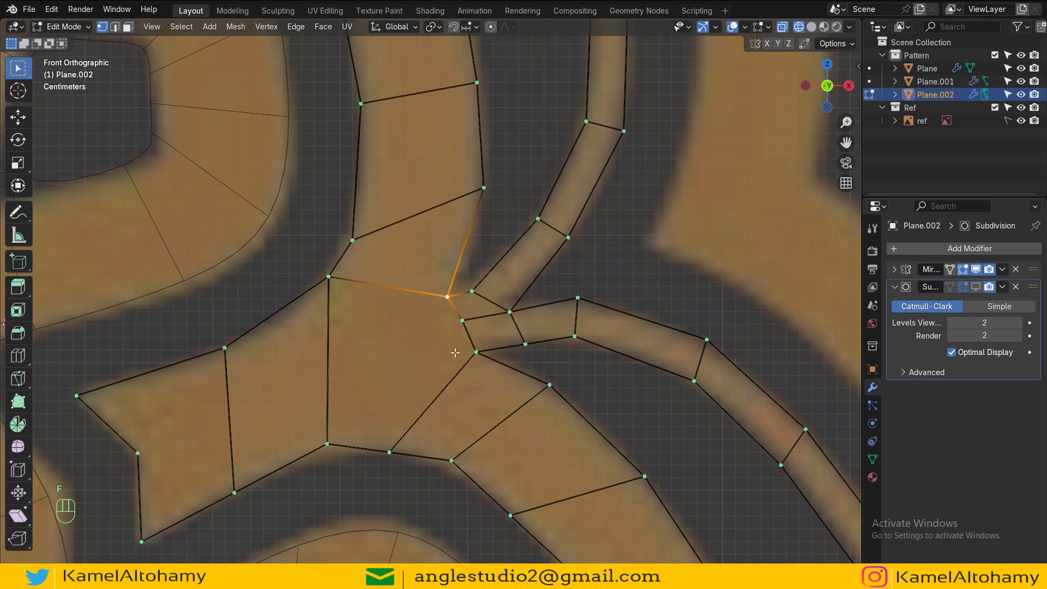
key(ctrl+r)
scroll(308, 388, up, 2)
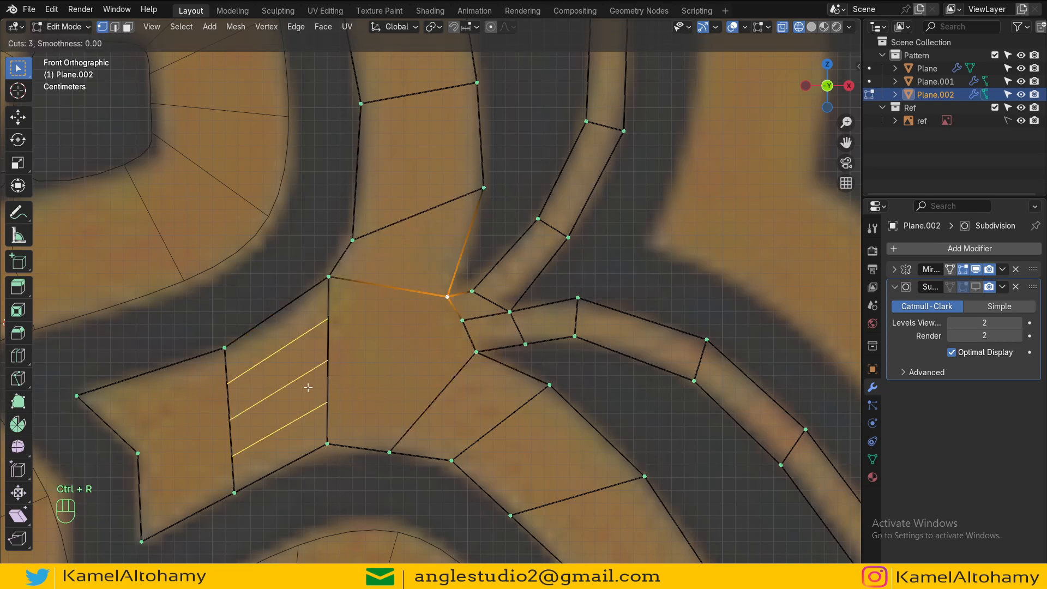
click(306, 386)
right_click(306, 386)
Step: Fill faces across the loop-cut section from the petal body's lower vertex, undoing the last fill
click(389, 452)
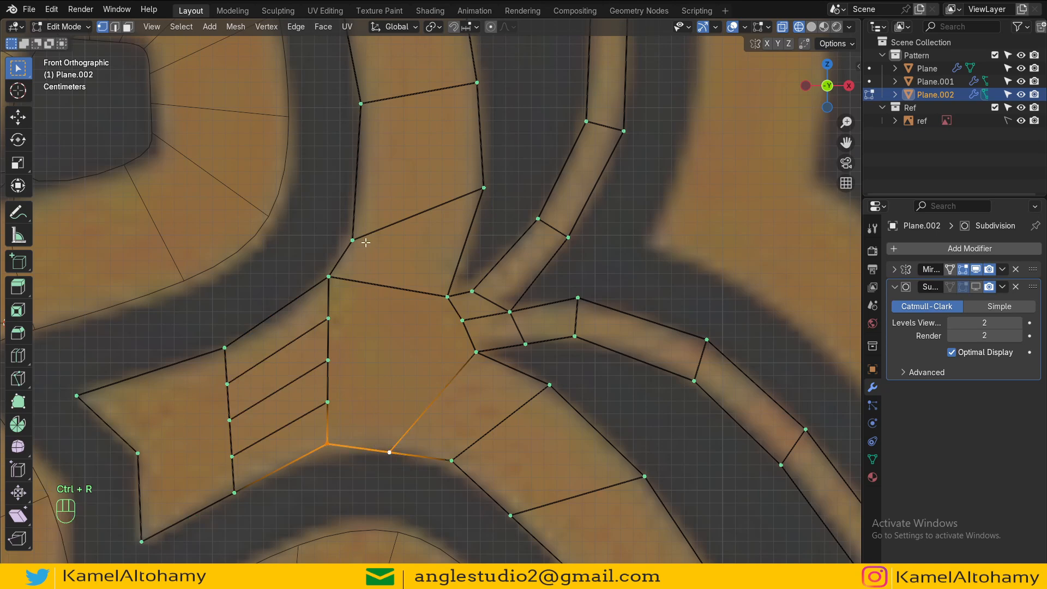
key(f)
key(f)
key(f)
key(ctrl+z)
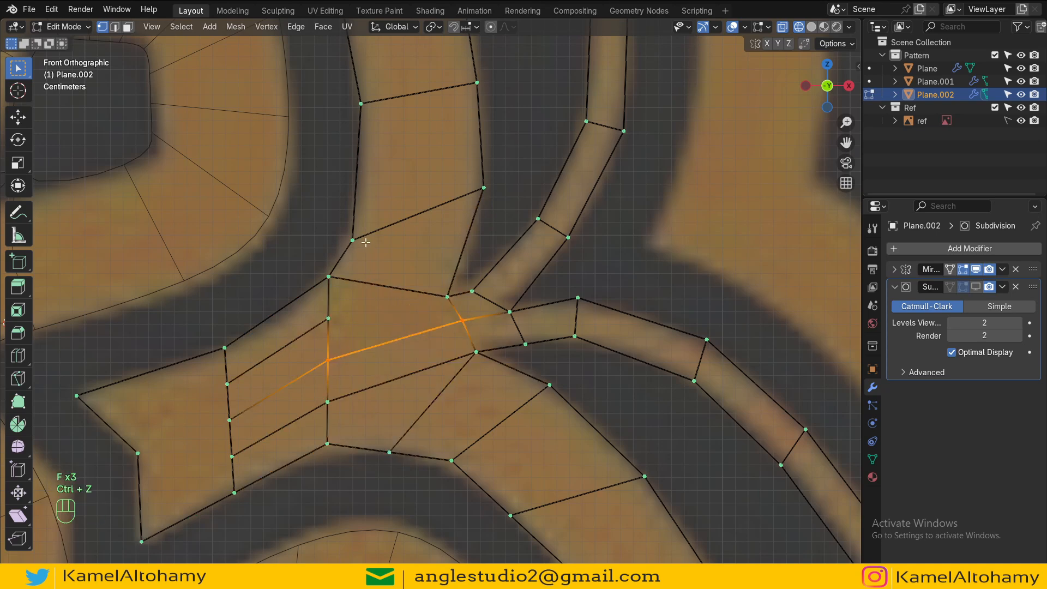
Step: Dissolve the edge inside the petal body near the left arm's base
scroll(365, 284, down, 2)
shift+middle_drag(366, 284, 434, 267)
alt+click(380, 307)
key(x)
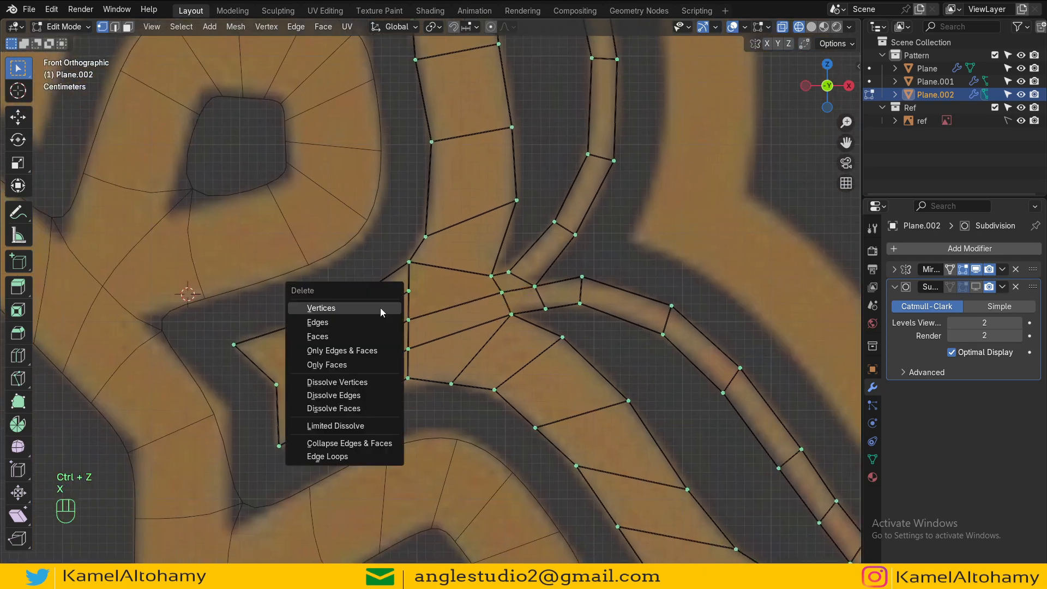
key(Escape)
alt+click(378, 303)
key(x)
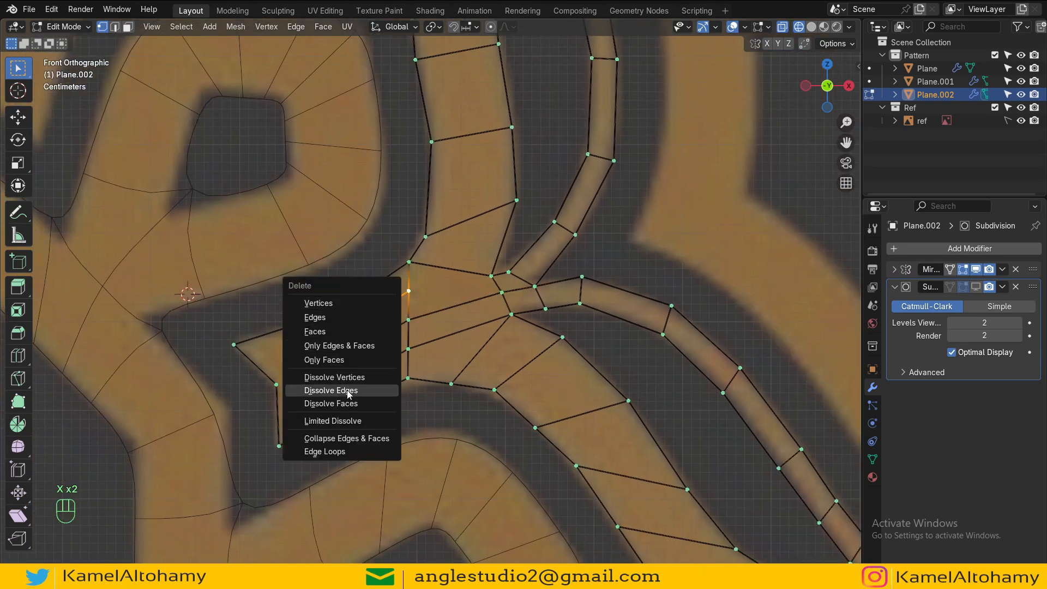
click(327, 388)
Step: Fill the quad face between the petal body's center and the junction
shift+click(408, 319)
shift+click(501, 293)
shift+click(490, 277)
shift+click(410, 264)
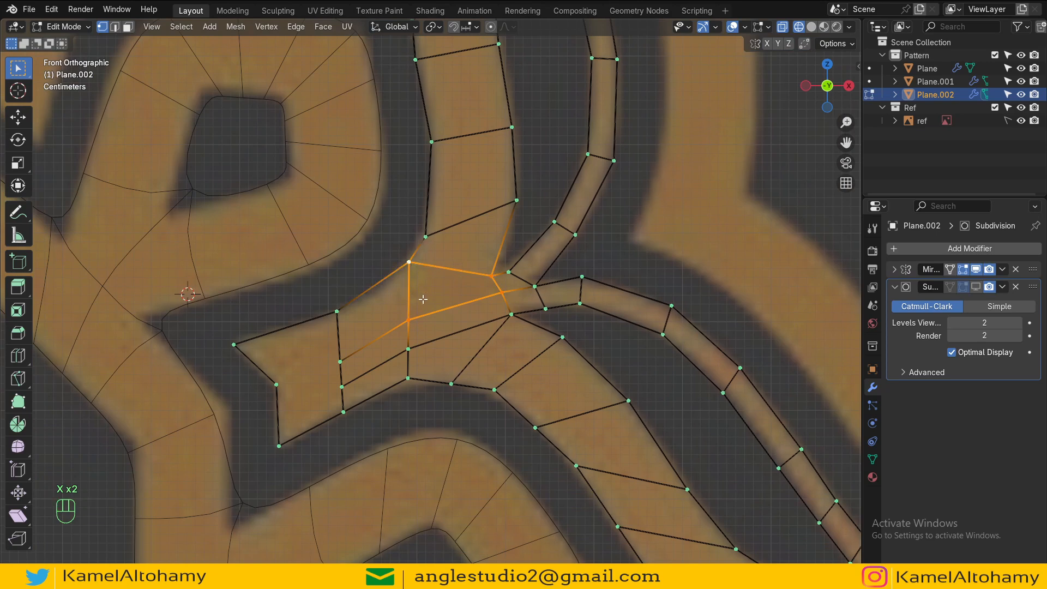
key(f)
Step: Switch to solid shading and fill the face at the tip of the left arm
key(z)
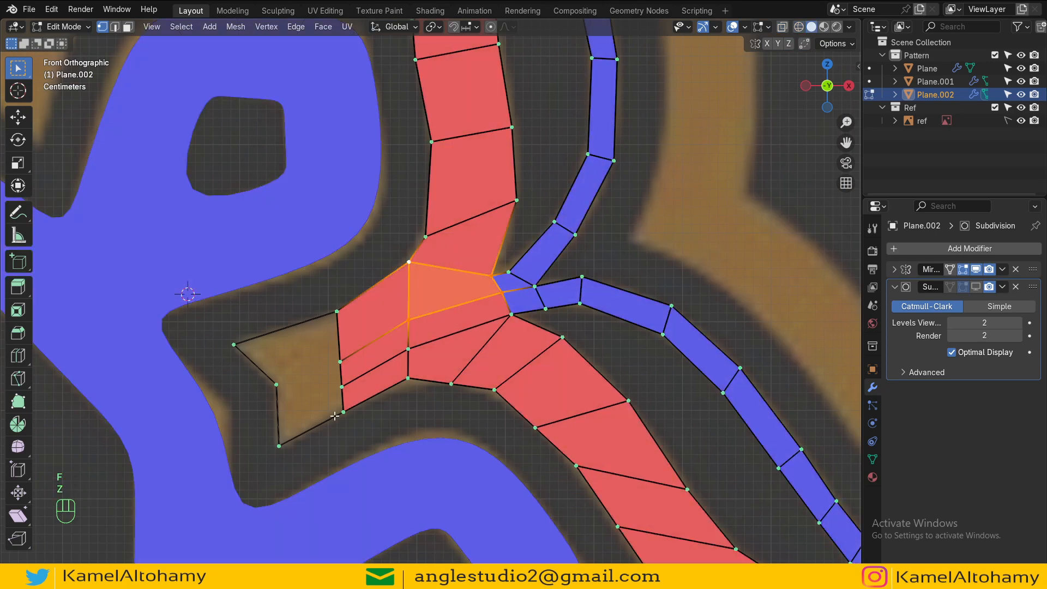
click(337, 390)
click(334, 364)
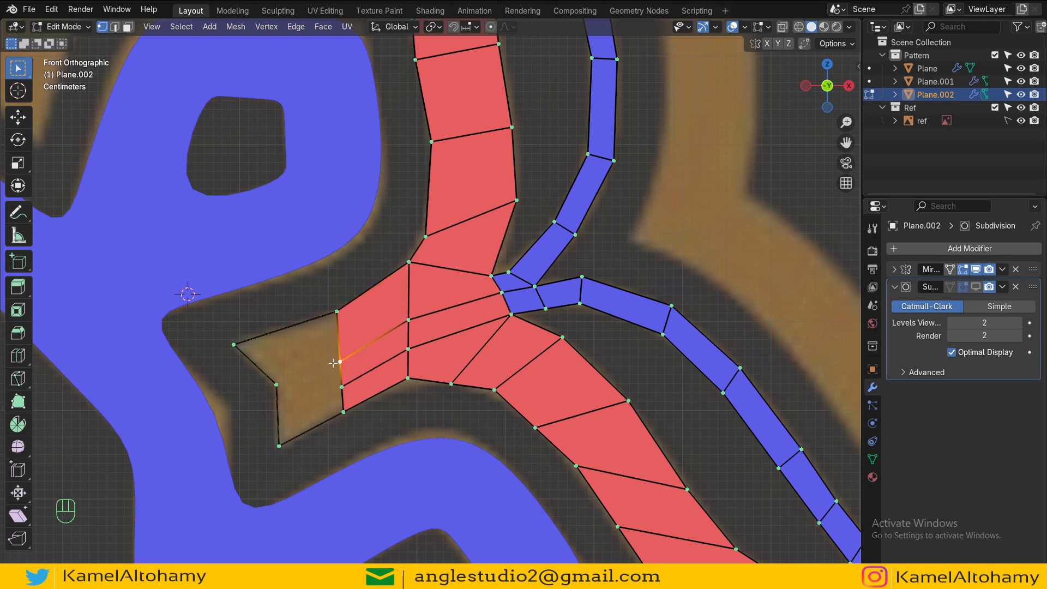
shift+click(275, 384)
shift+click(236, 346)
shift+click(334, 313)
key(f)
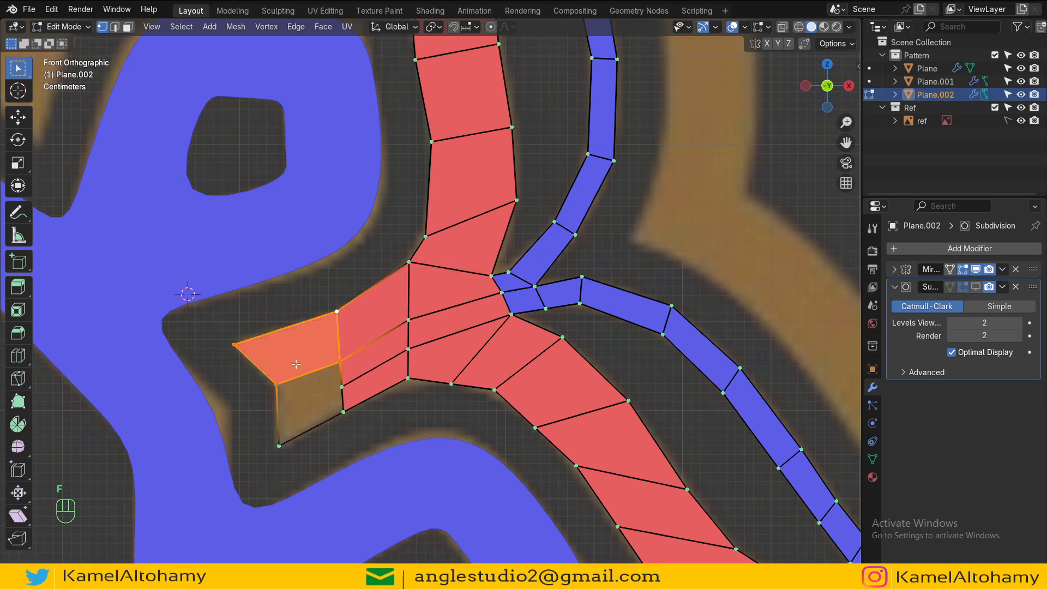
Step: Subdivide the left arm's lower outer edge and fill the remaining faces of the arm
click(281, 435)
shift+click(283, 394)
key(ctrl+w)
click(337, 366)
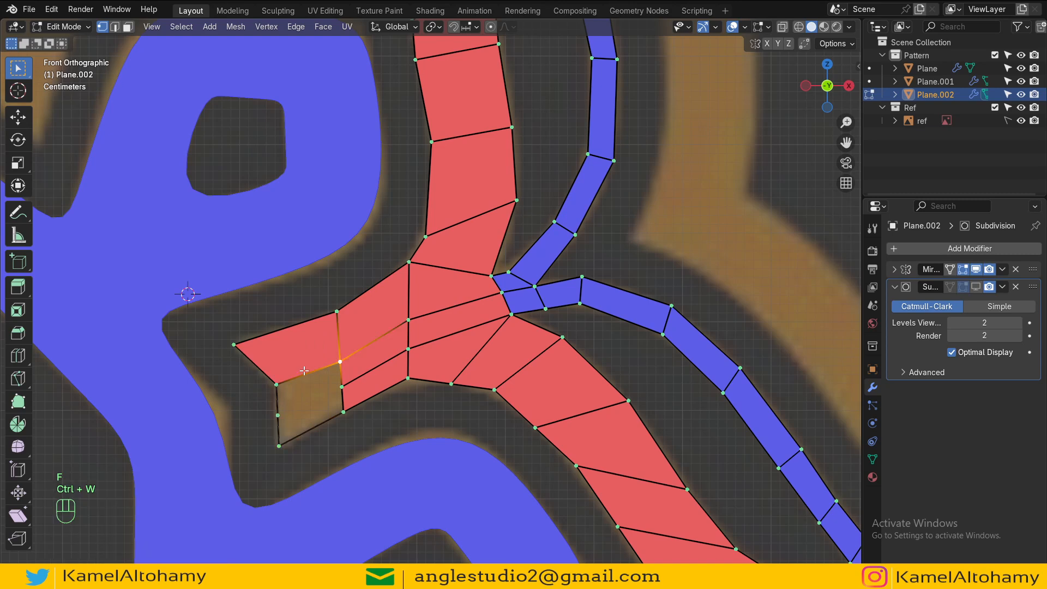
shift+click(281, 386)
key(f)
key(f)
Step: Review the whole mirrored pattern in object mode and expand the Mirror modifier's settings
scroll(431, 374, down, 10)
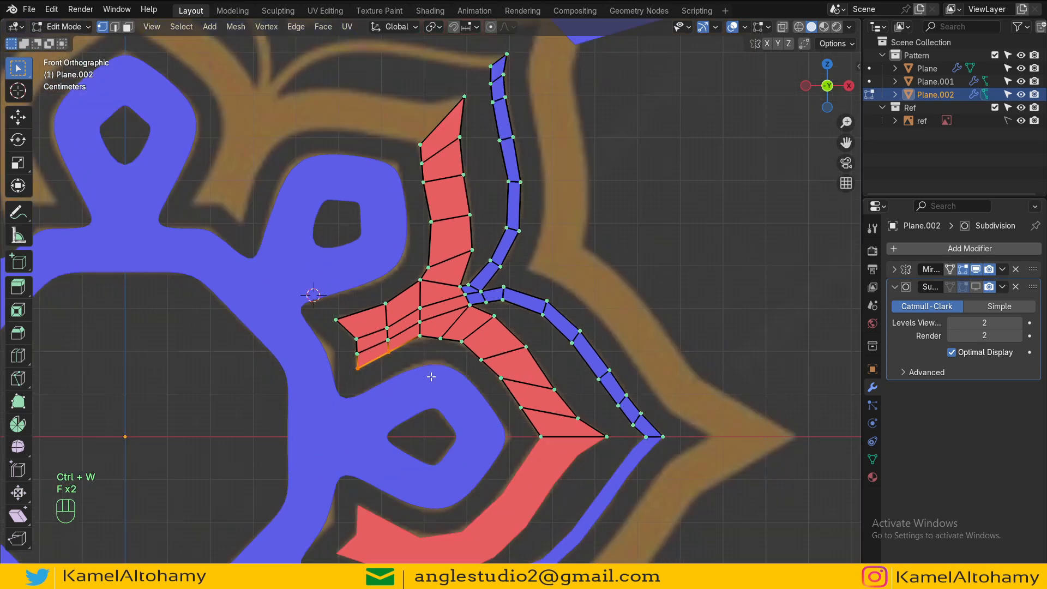
mouse_move(438, 349)
shift+middle_down()
mouse_move(421, 282)
mouse_move(441, 336)
shift+middle_up()
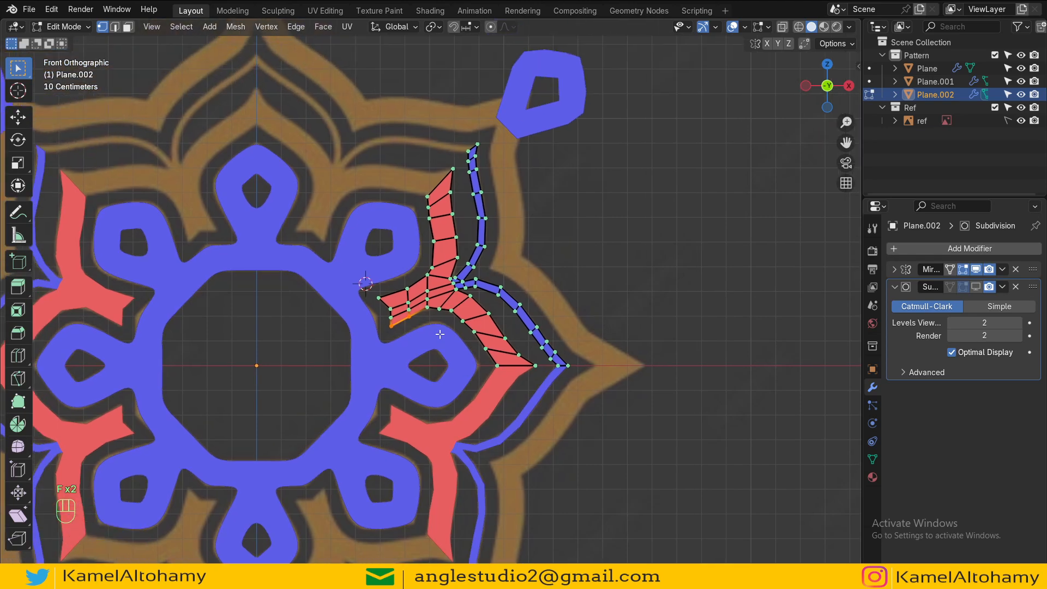
key(Tab)
key(Tab)
scroll(422, 214, down, 2)
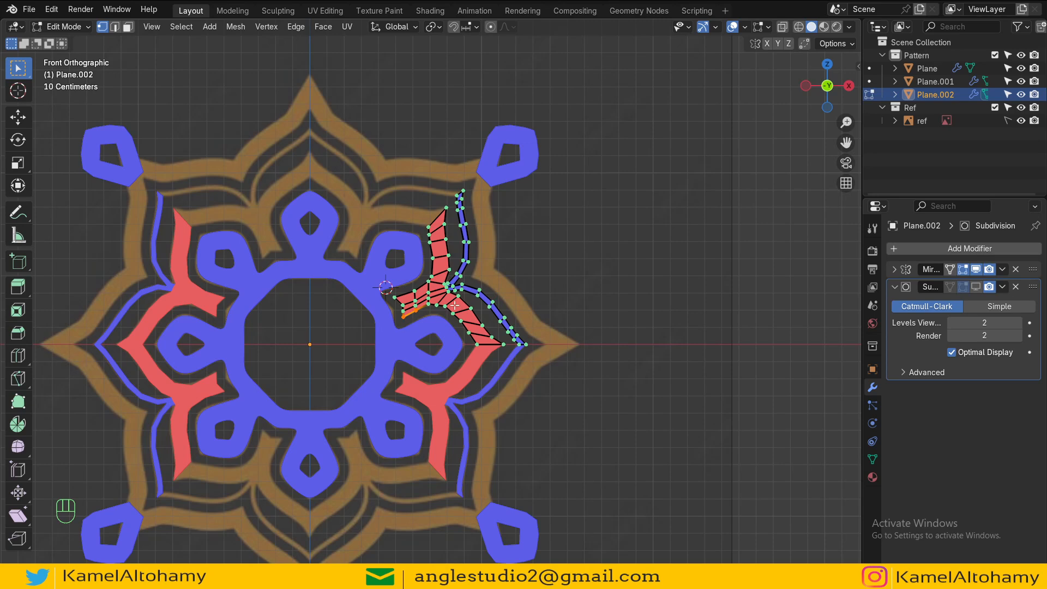
key(Tab)
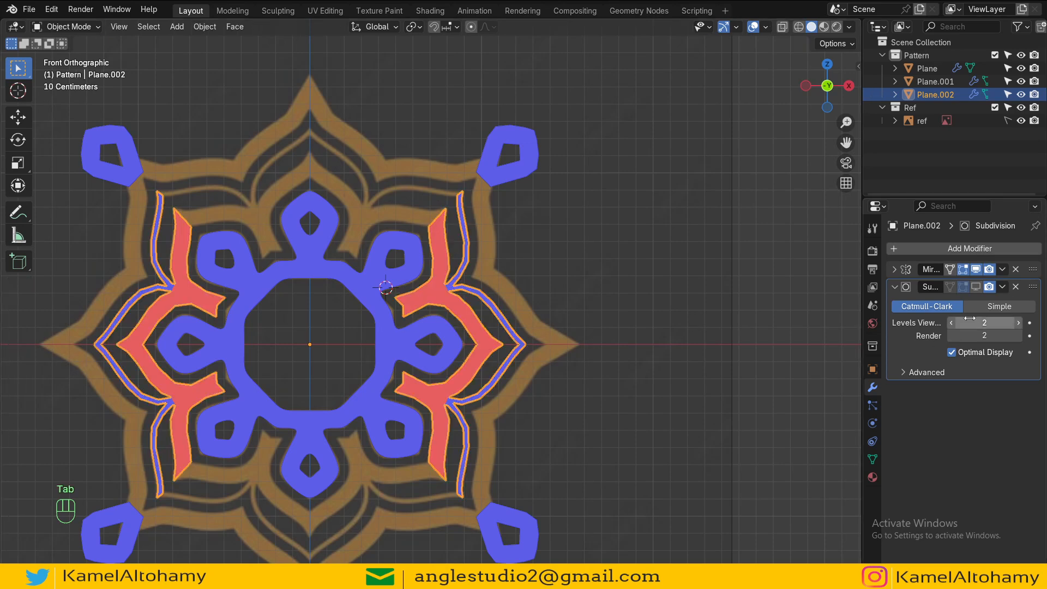
click(894, 270)
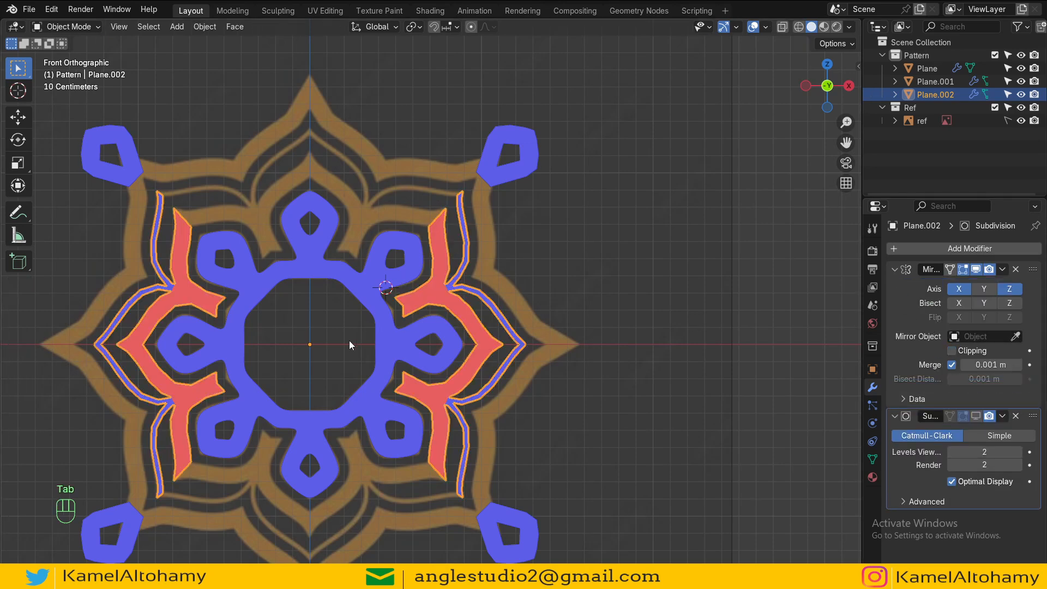
key(Tab)
Step: Select the whole right arm mesh in edit mode and duplicate it in place
key(Tab)
key(shift+c)
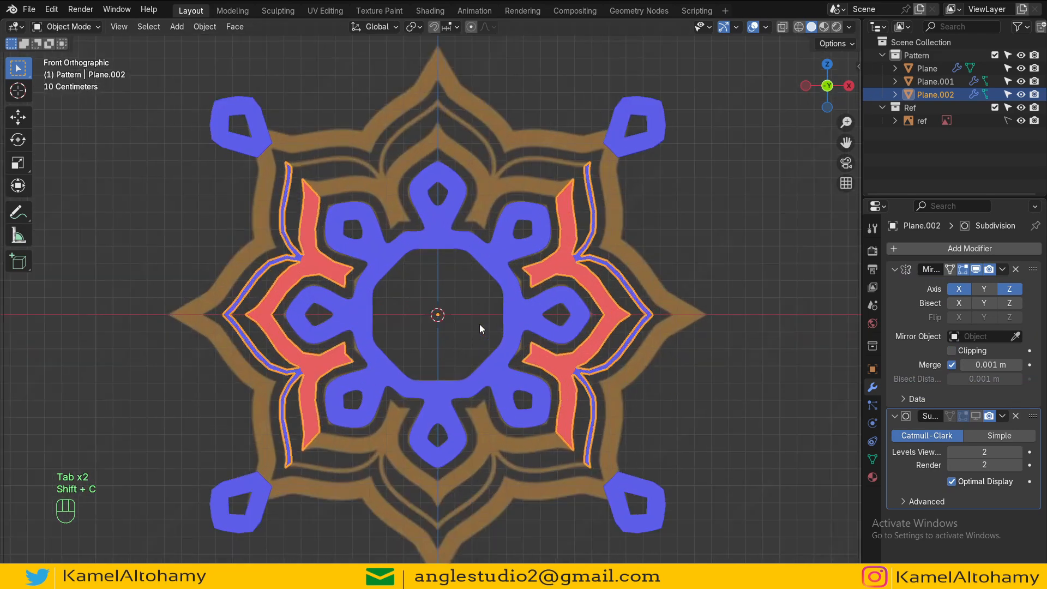
key(Tab)
key(a)
scroll(529, 404, up, 3)
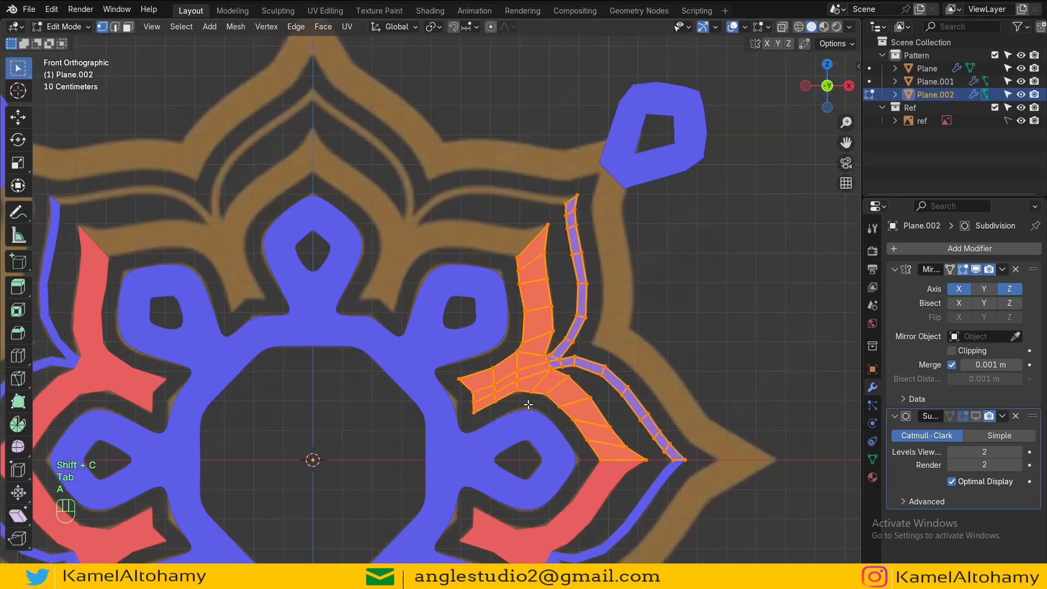
shift+middle_drag(528, 404, 455, 357)
key(shift+d)
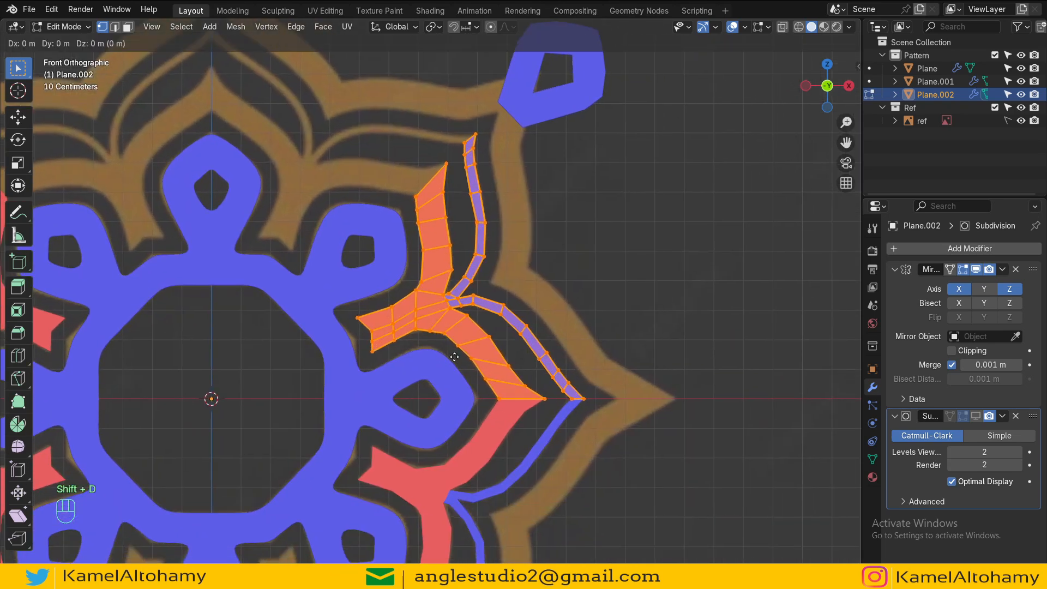
key(r)
key(y)
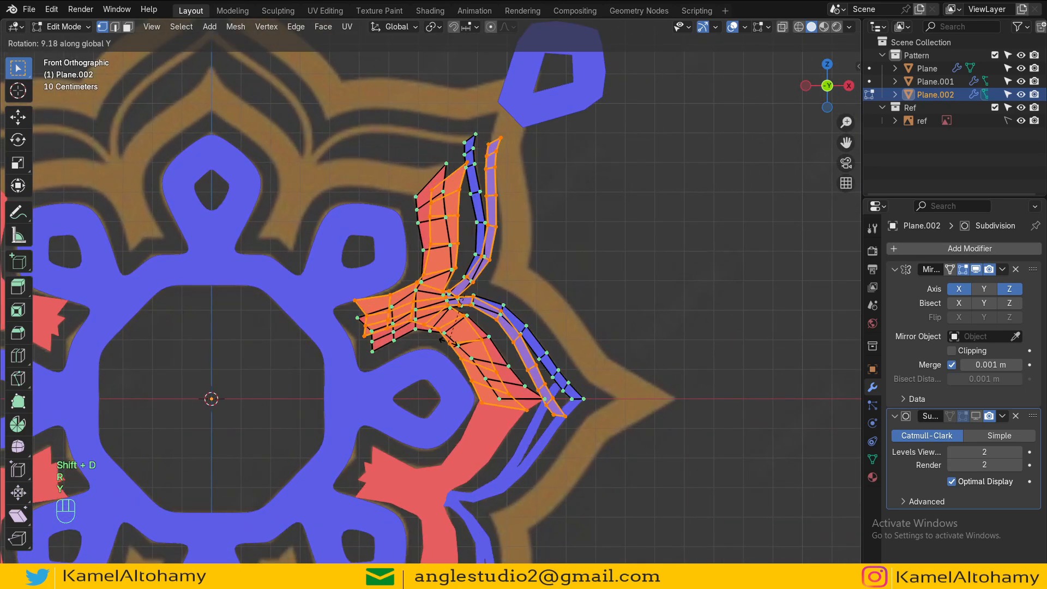
key(Escape)
Step: Set the pivot point to the 3D Cursor and rotate the duplicate -45° about the Y axis
click(433, 26)
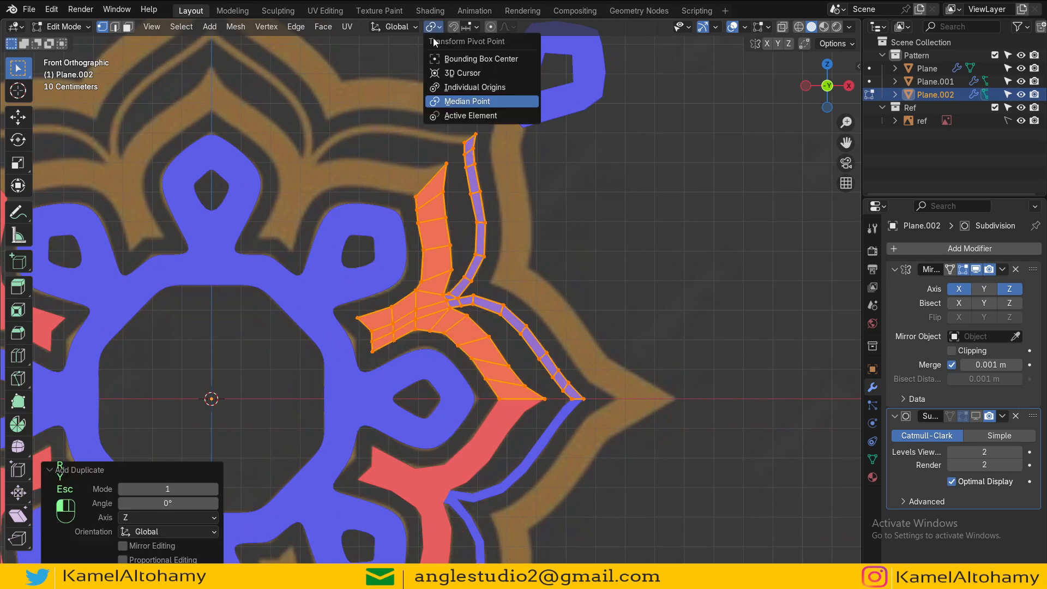
click(463, 70)
key(r)
key(y)
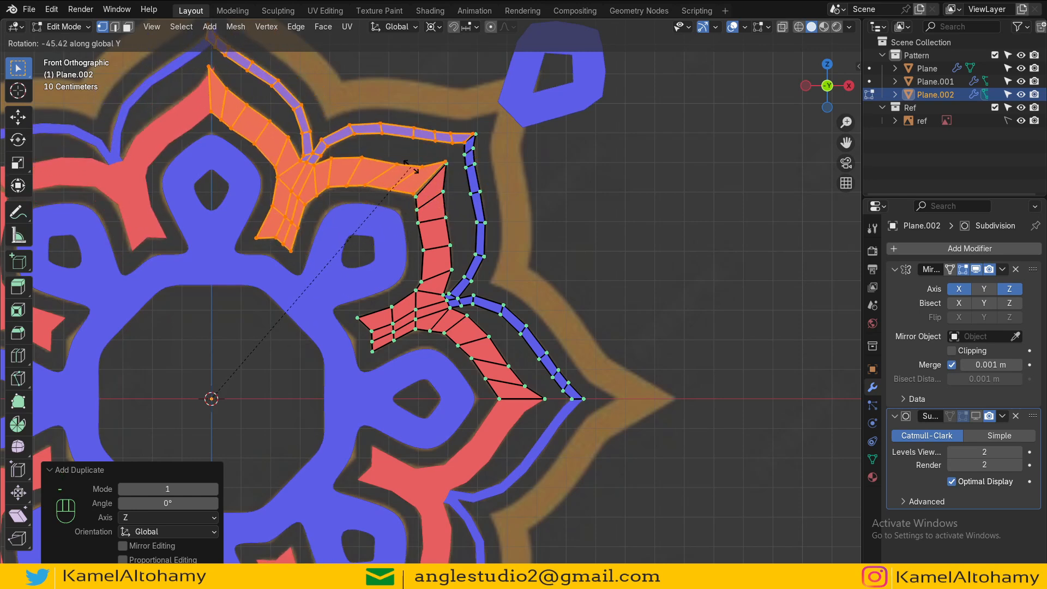
text(45)
click(411, 167)
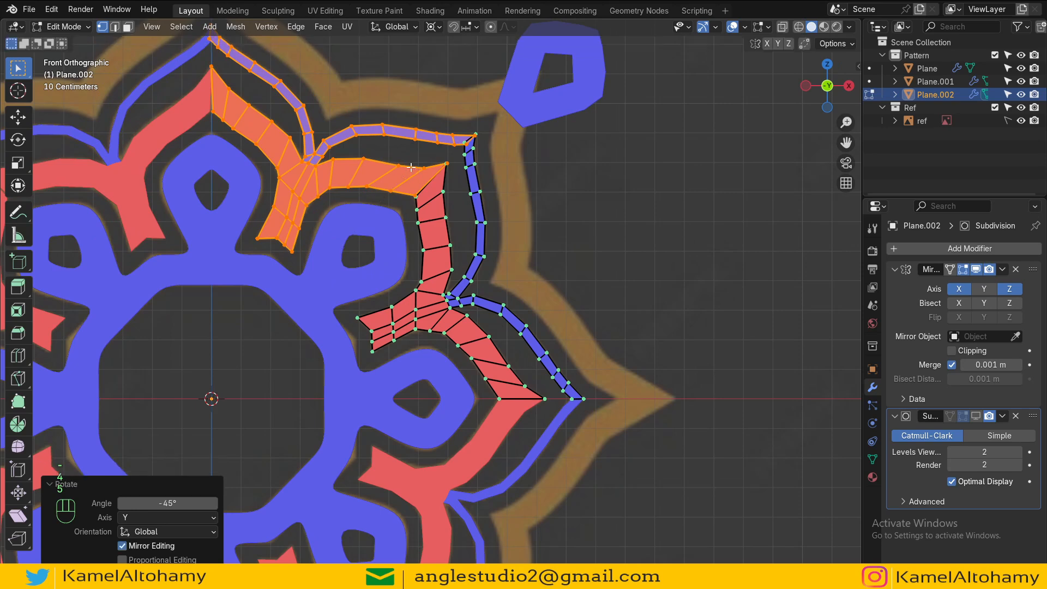
Step: Merge the overlapping inner corner vertices of the red bands at center where the duplicate meets the original
shift+middle_drag(427, 261, 422, 228)
shift+middle_drag(450, 322, 447, 286)
scroll(447, 286, down, 4)
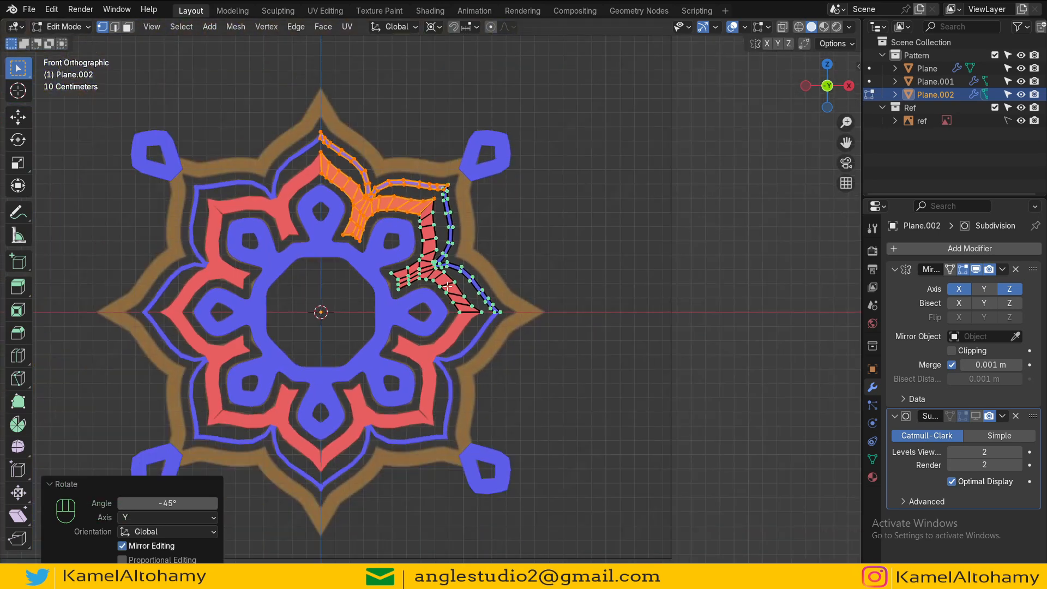
key(Tab)
key(Tab)
scroll(448, 290, up, 12)
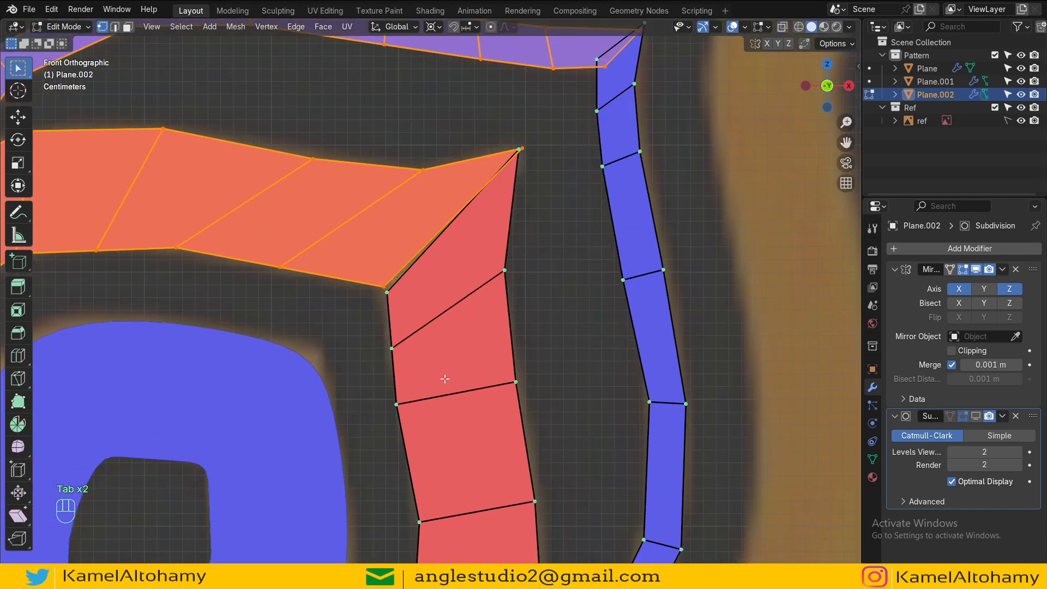
drag(404, 334, 396, 319)
key(m)
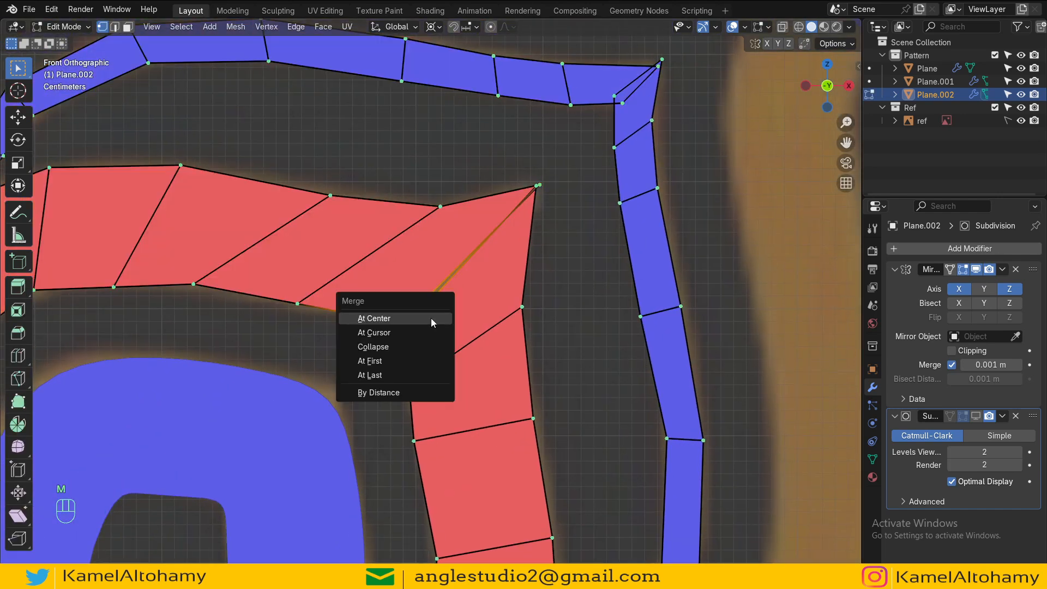
click(431, 319)
Step: Merge the coincident vertices at the red band's outer corner at center and frame the selection
click(541, 185)
shift+click(540, 185)
shift+click(538, 185)
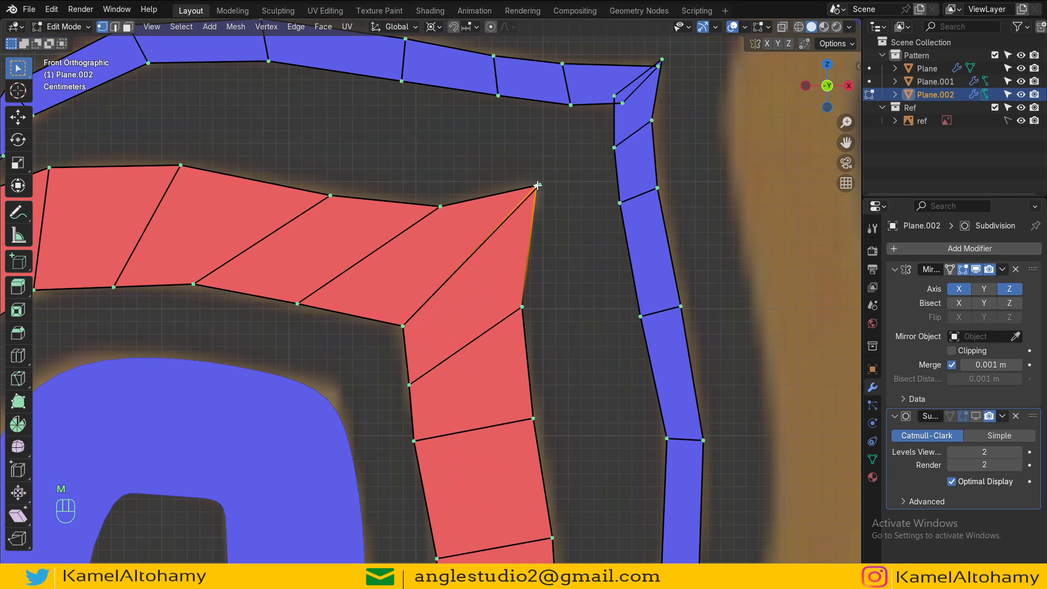
shift+click(539, 185)
key(m)
click(558, 205)
key(KP_Decimal)
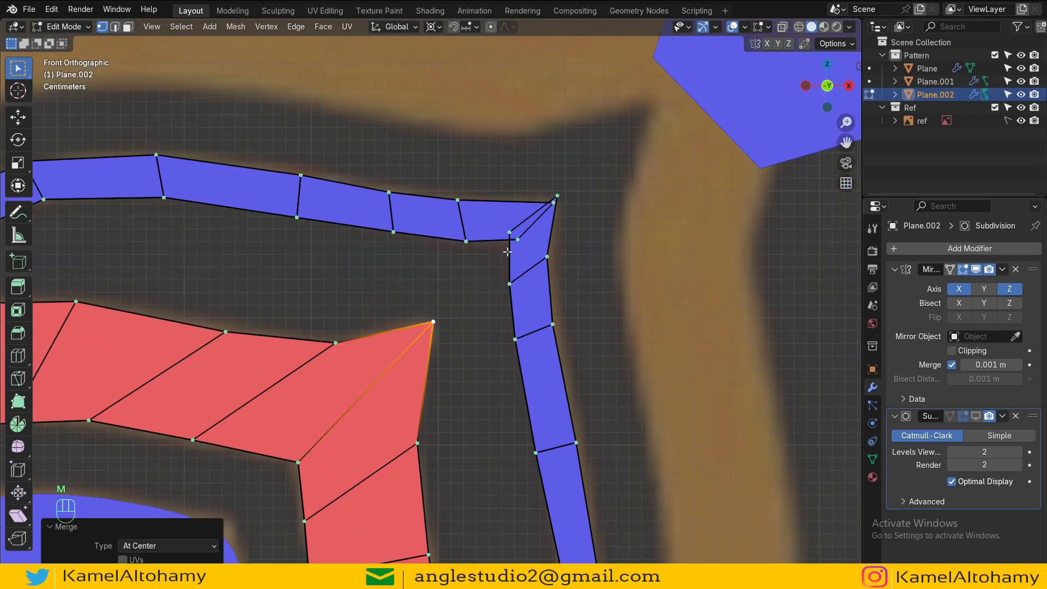
Step: Merge the inner and outer corner vertices of the blue outline where the two copies meet, at center
click(519, 239)
key(m)
click(520, 243)
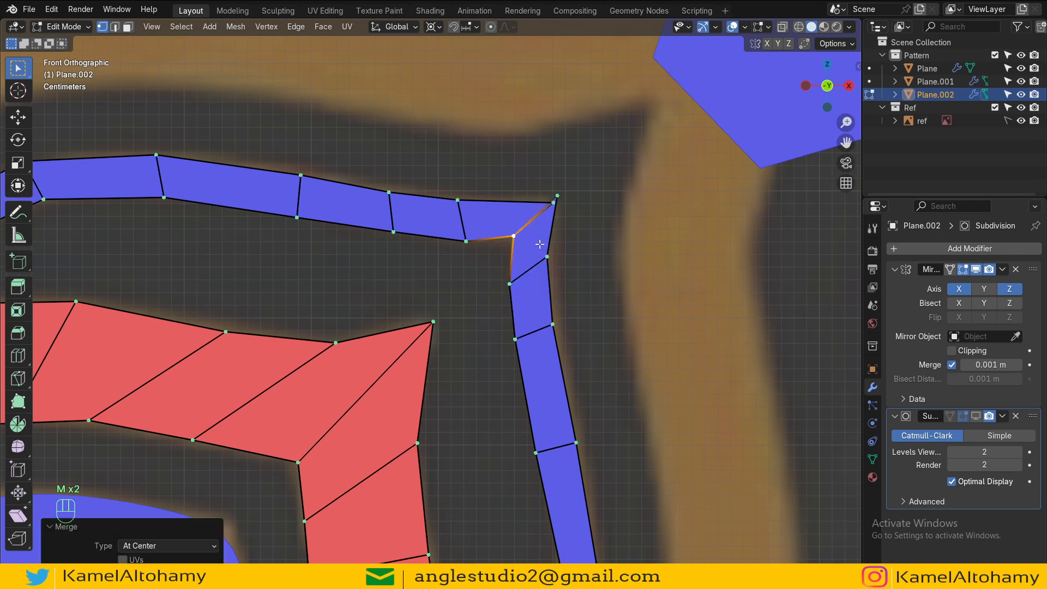
click(553, 199)
shift+click(556, 196)
key(m)
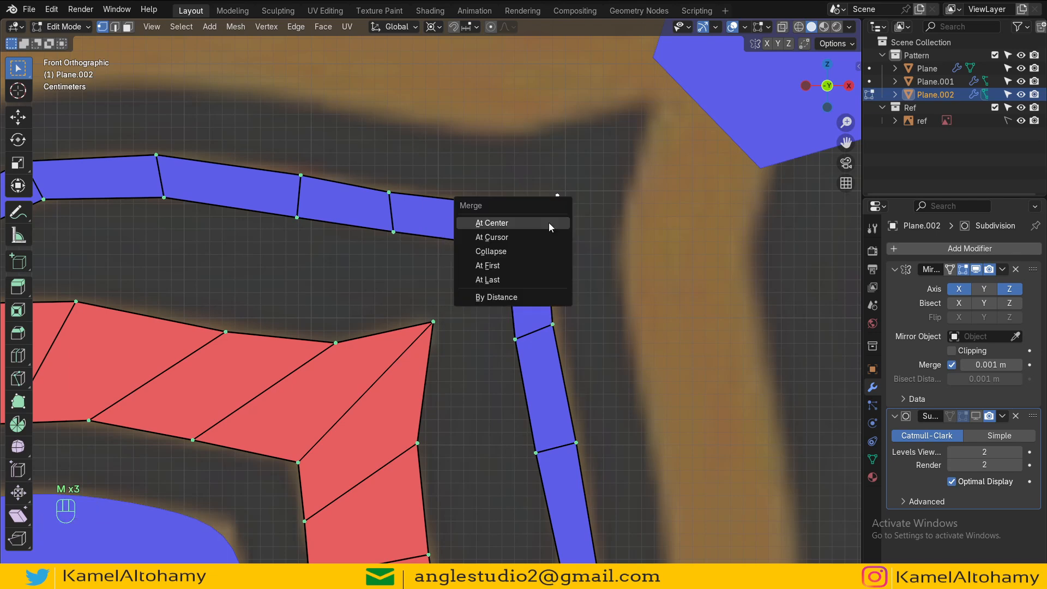
click(551, 227)
Step: Enable Clipping on the Mirror modifier
alt+shift+drag(421, 263, 613, 282)
scroll(545, 286, down, 3)
alt+shift+drag(299, 303, 443, 284)
scroll(417, 300, up, 2)
scroll(417, 300, down, 5)
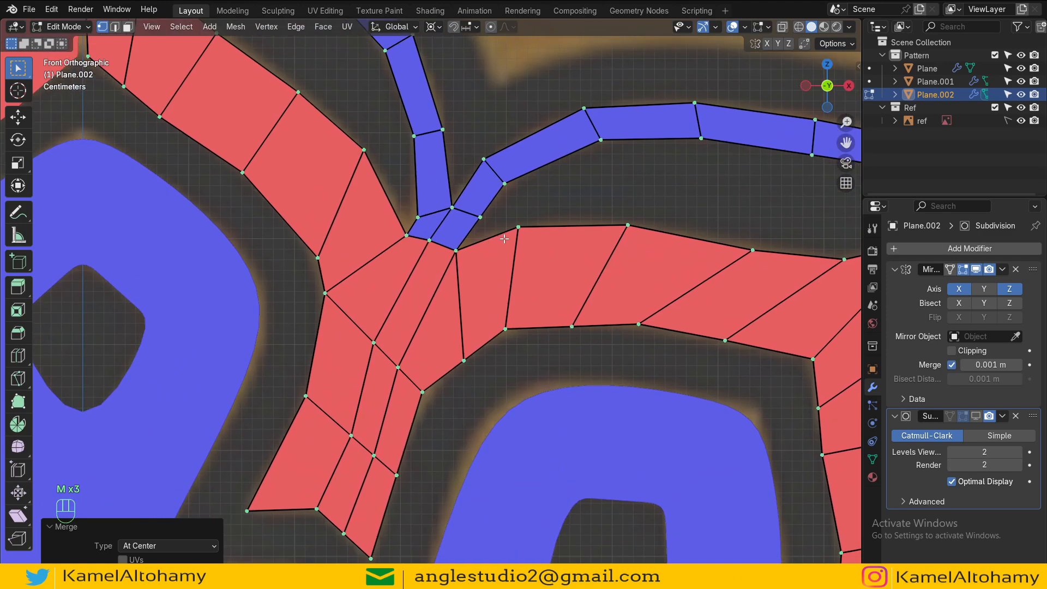
scroll(525, 286, up, 3)
scroll(480, 294, up, 5)
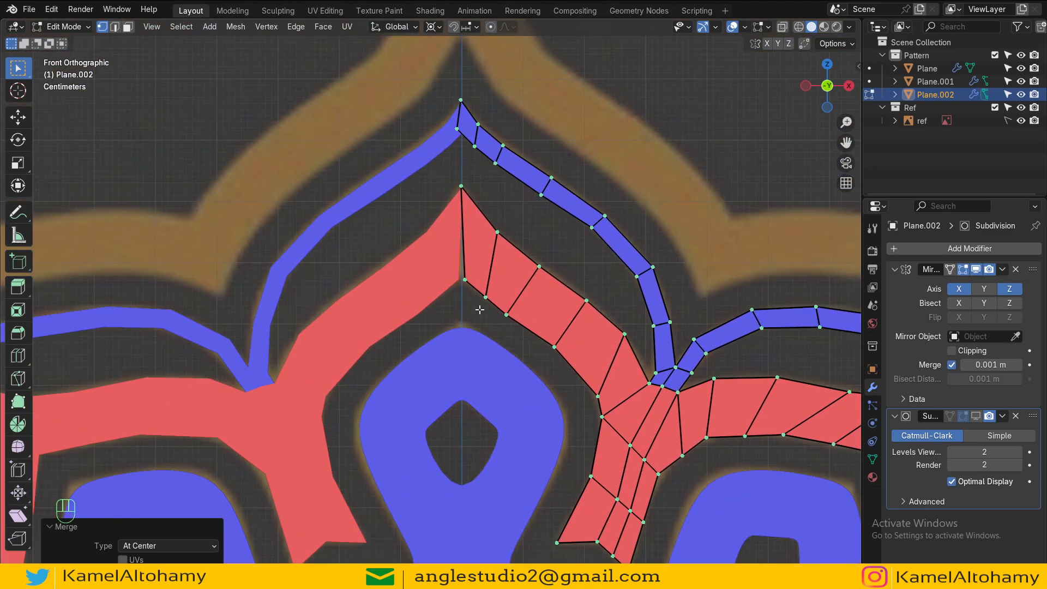
click(490, 268)
key(g)
key(x)
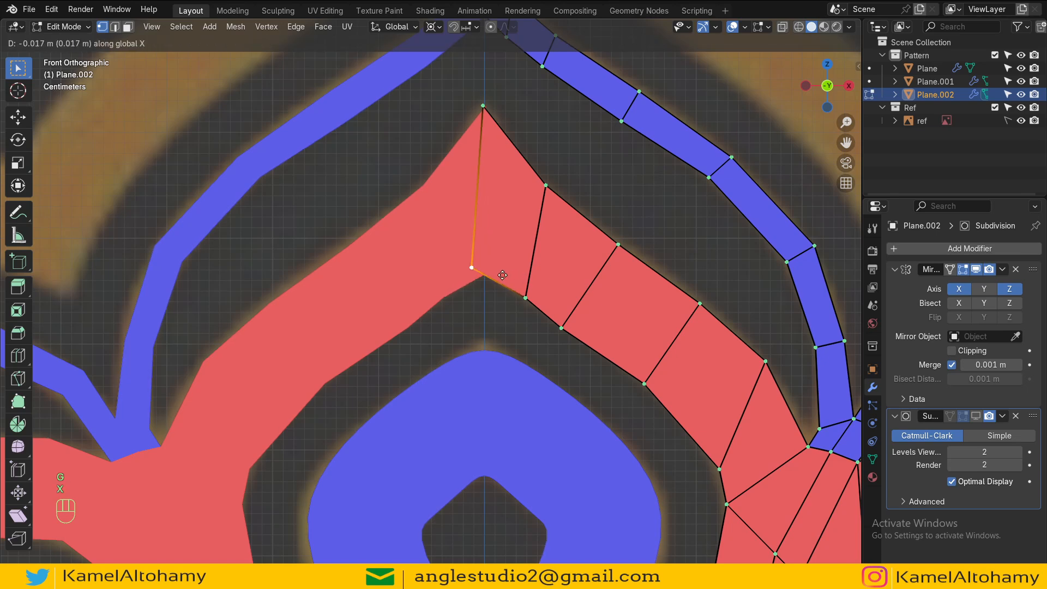
key(Escape)
click(959, 352)
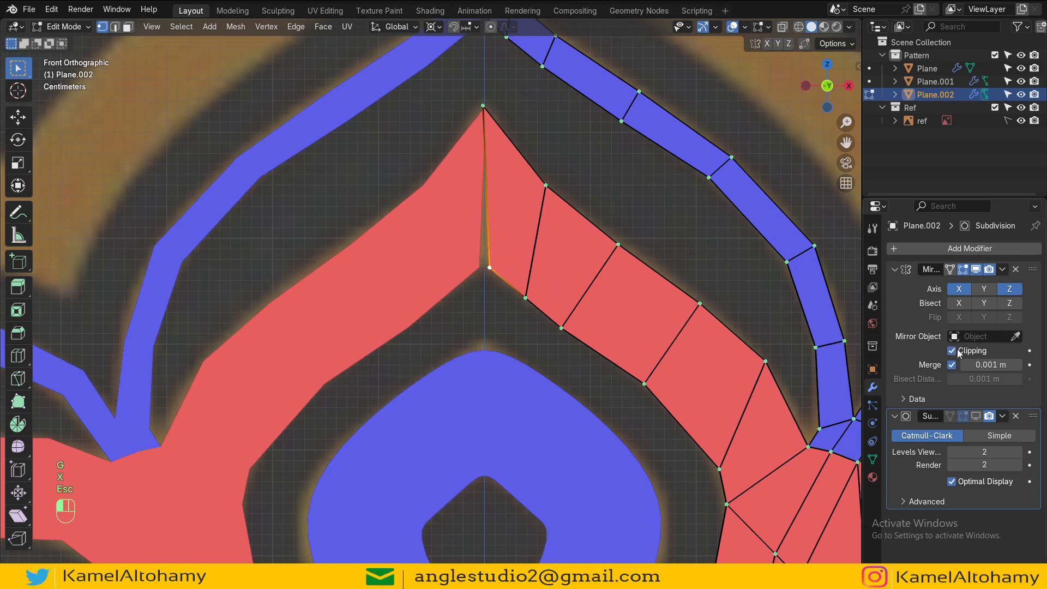
Step: Move the red petal's inner vertex along X onto the mirror axis
key(g)
key(x)
click(613, 271)
shift+middle_drag(532, 196, 515, 283)
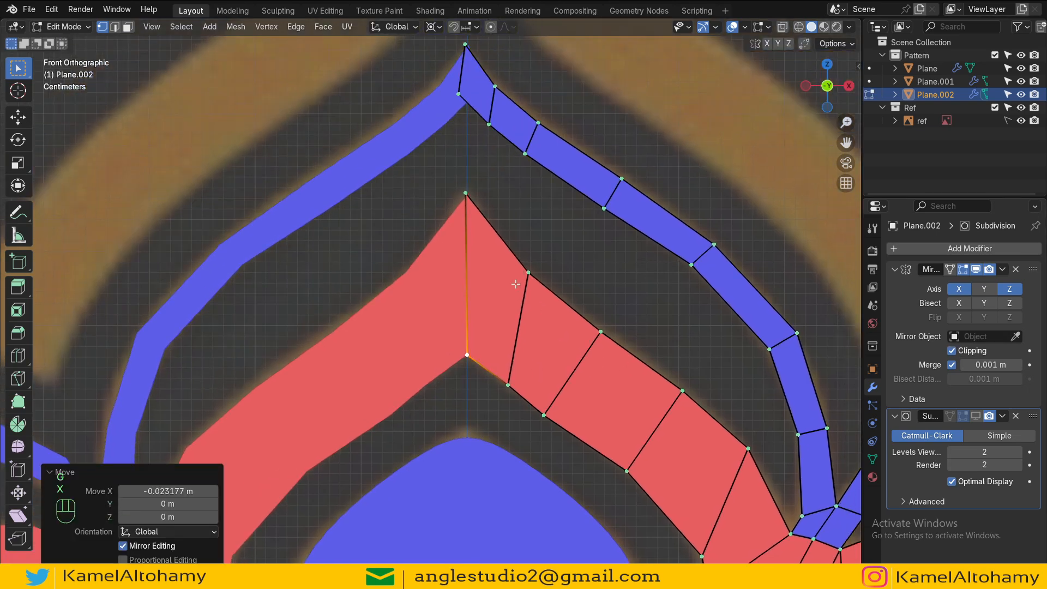
Step: Move the blue outline's tip vertex along X onto the mirror axis
scroll(515, 283, down, 2)
scroll(459, 188, up, 1)
click(451, 133)
shift+middle_drag(451, 133, 460, 234)
key(g)
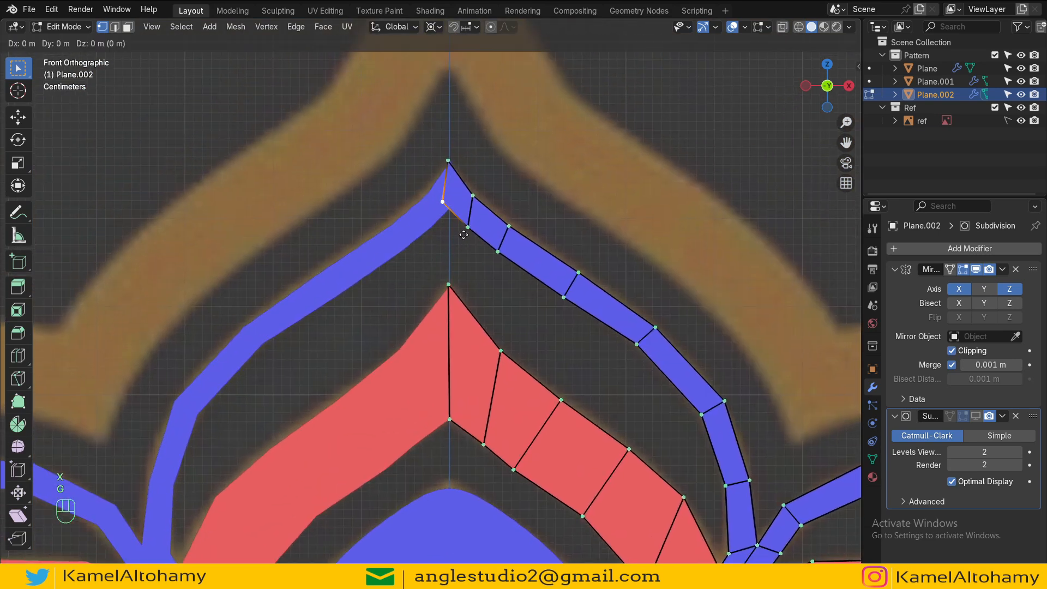
key(x)
click(474, 237)
Step: Select the whole mesh and recalculate its normals outside
scroll(518, 295, down, 5)
key(Tab)
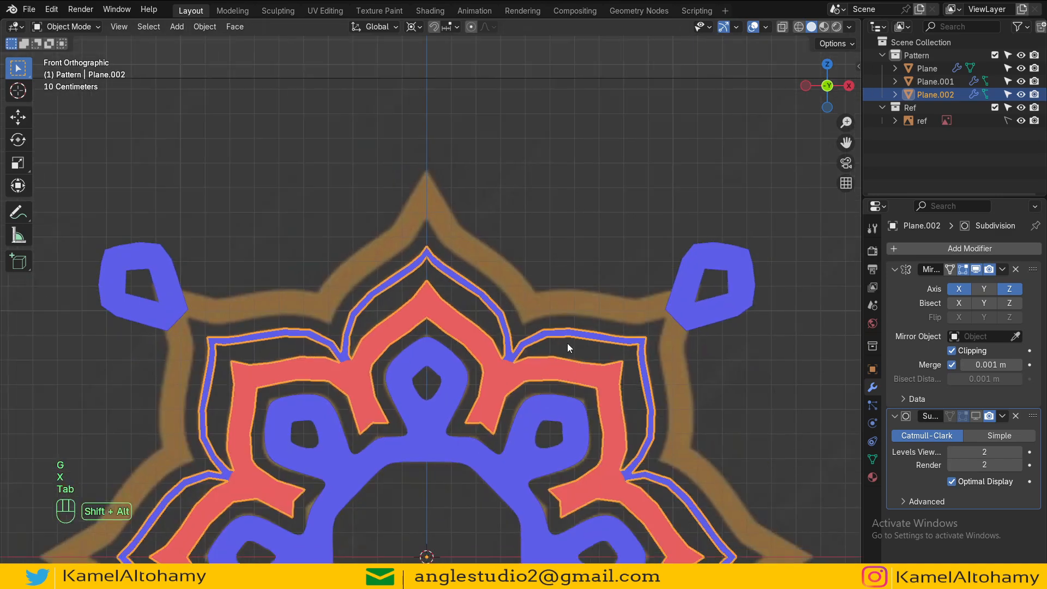
scroll(567, 348, down, 3)
key(Tab)
scroll(472, 235, up, 5)
shift+middle_drag(473, 235, 472, 267)
scroll(523, 281, down, 2)
key(a)
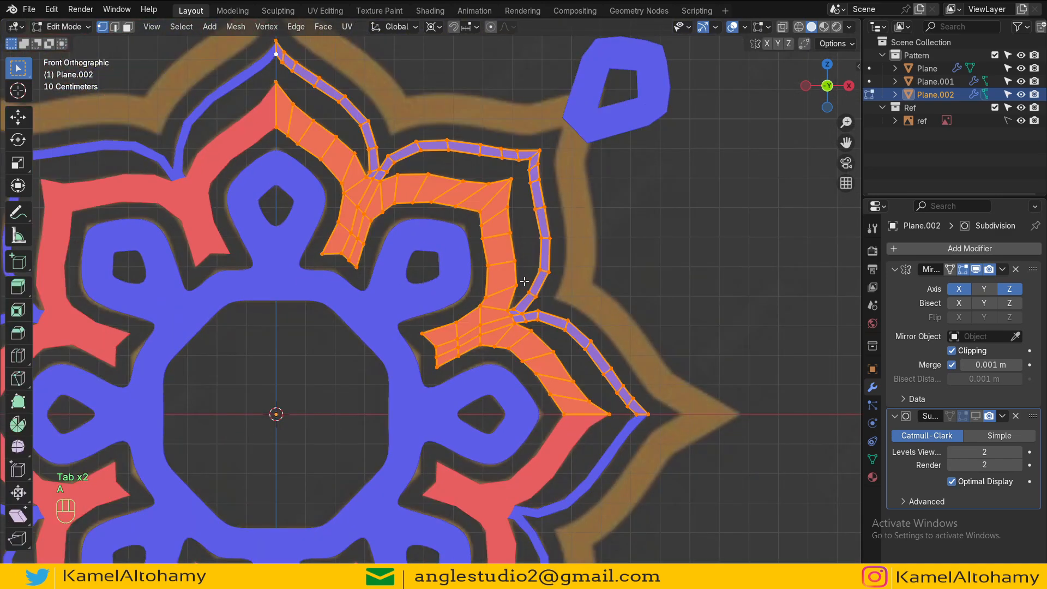
key(shift+n)
key(Tab)
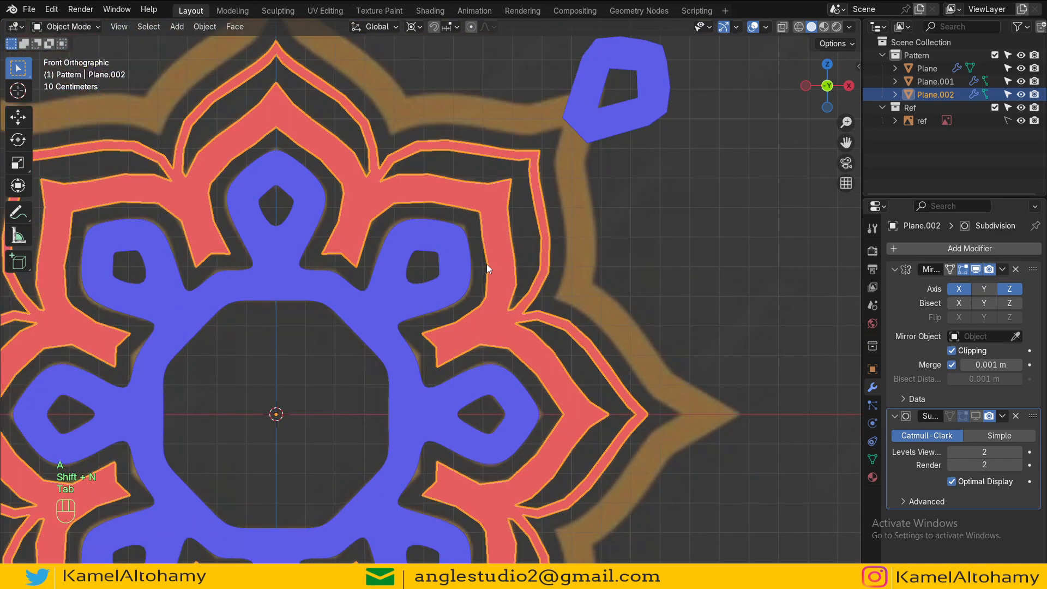
Step: Review the mirrored pattern in object mode at different zoom levels
scroll(484, 267, down, 2)
scroll(635, 316, up, 1)
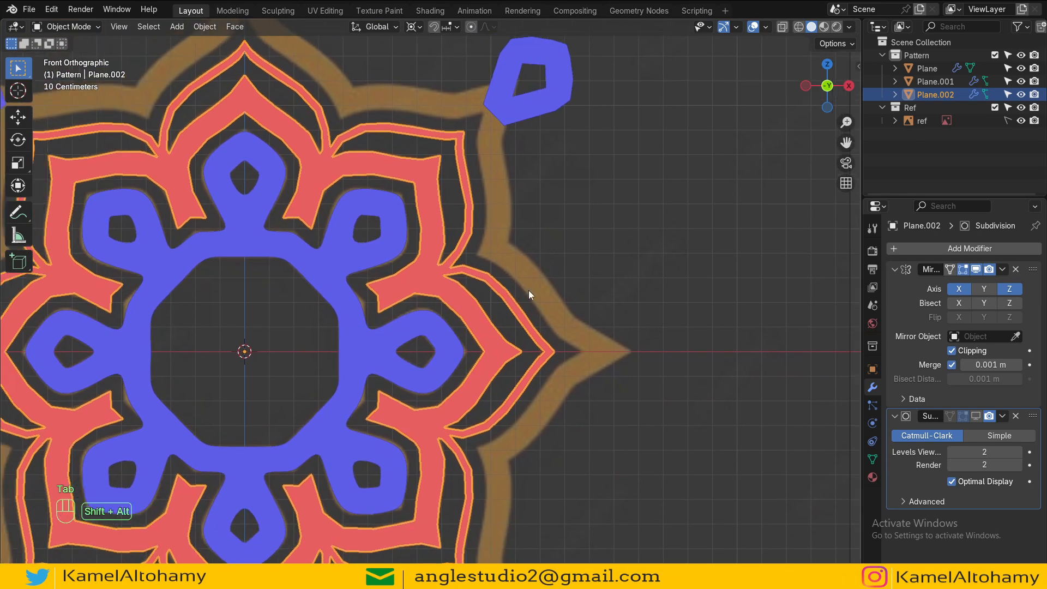
scroll(528, 290, down, 2)
scroll(564, 247, up, 2)
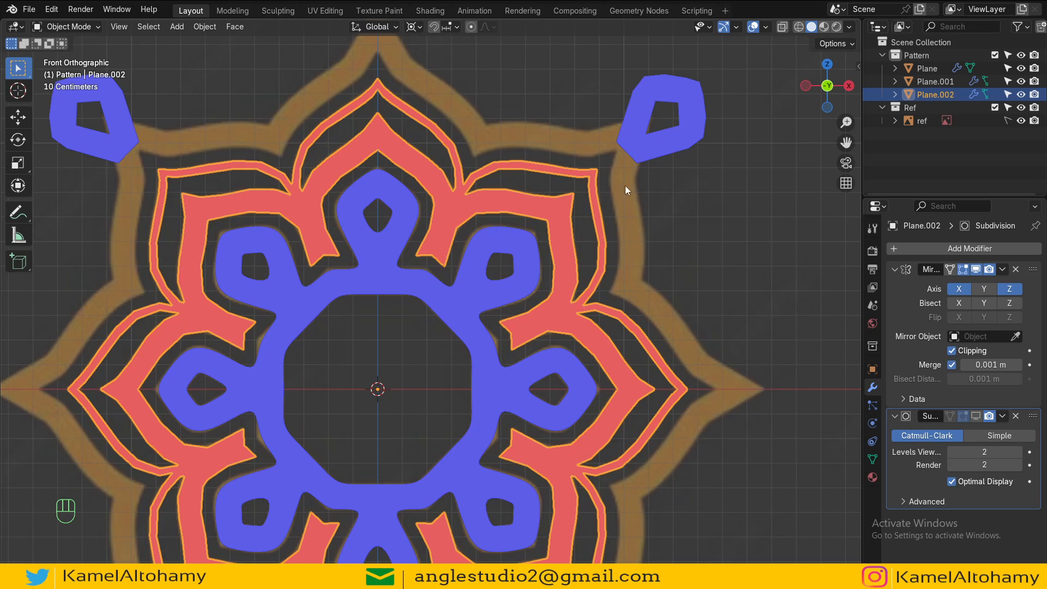
scroll(597, 237, down, 3)
scroll(552, 280, up, 1)
scroll(552, 279, down, 2)
shift+middle_drag(555, 313, 548, 235)
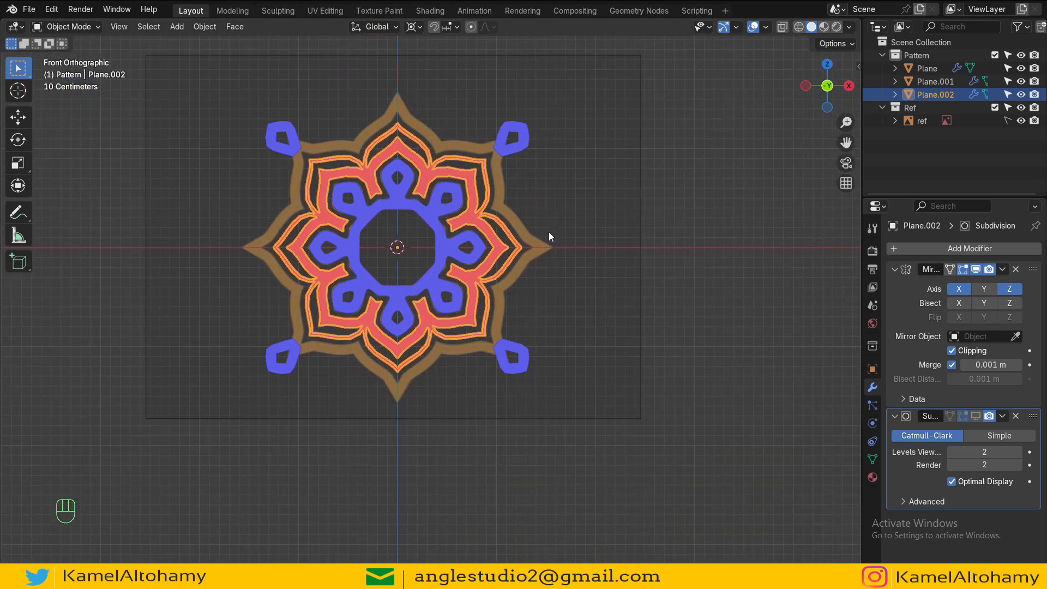
scroll(549, 236, up, 3)
shift+scroll(552, 265, up, 3)
Step: Select the whole mesh and recalculate its normals with Inside enabled
key(Tab)
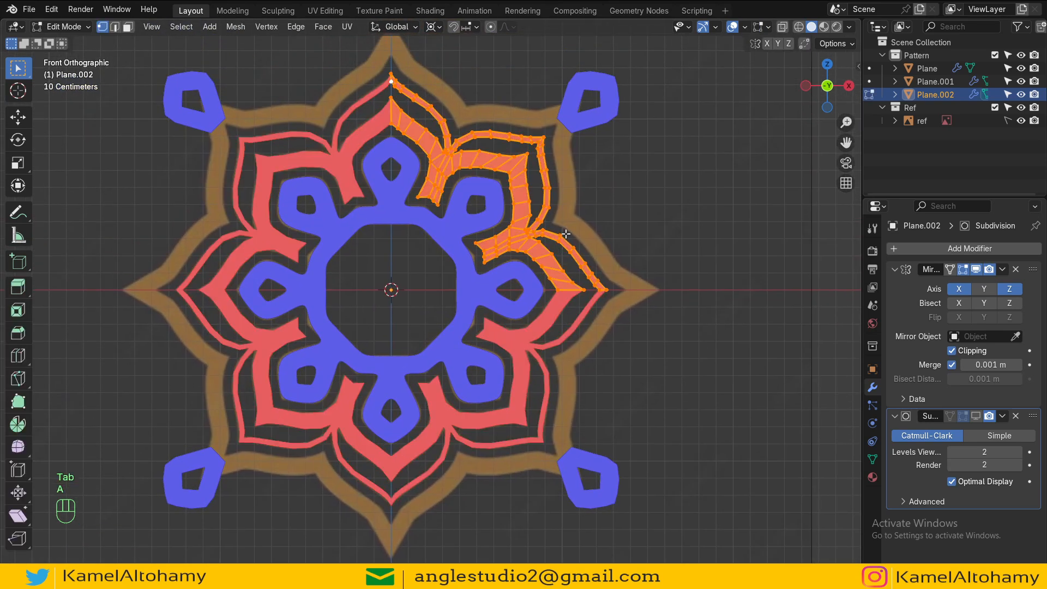
key(shift+n)
click(122, 559)
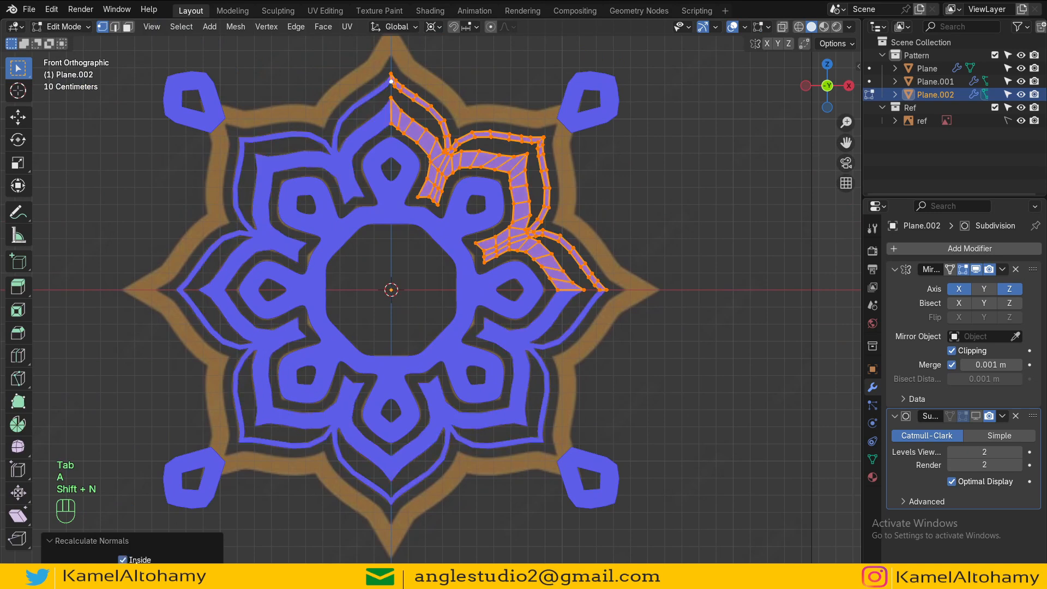
key(Tab)
scroll(532, 270, down, 2)
scroll(507, 316, up, 4)
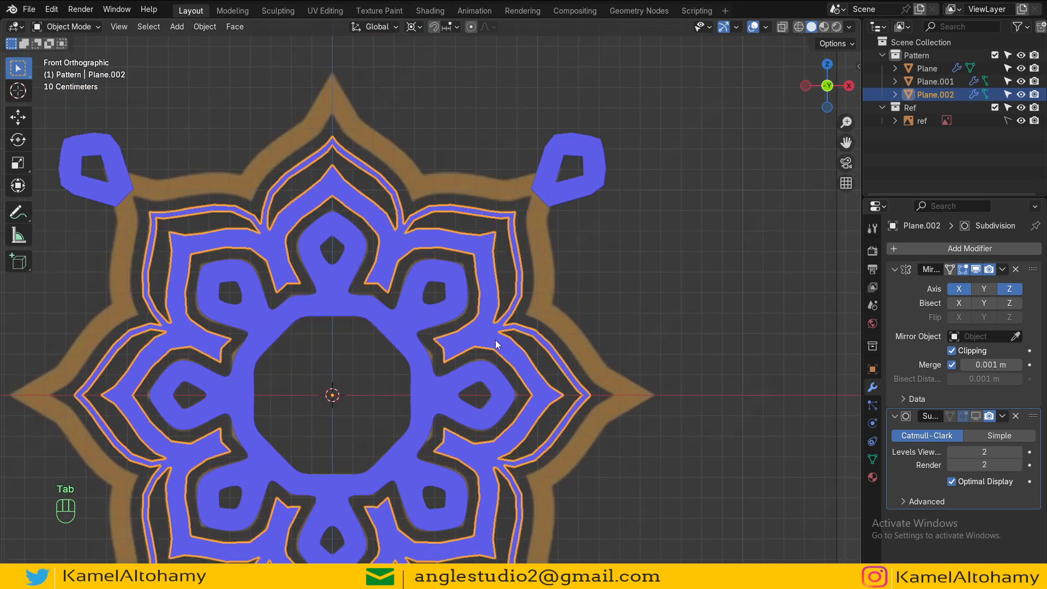
scroll(495, 338, down, 1)
scroll(495, 338, down, 2)
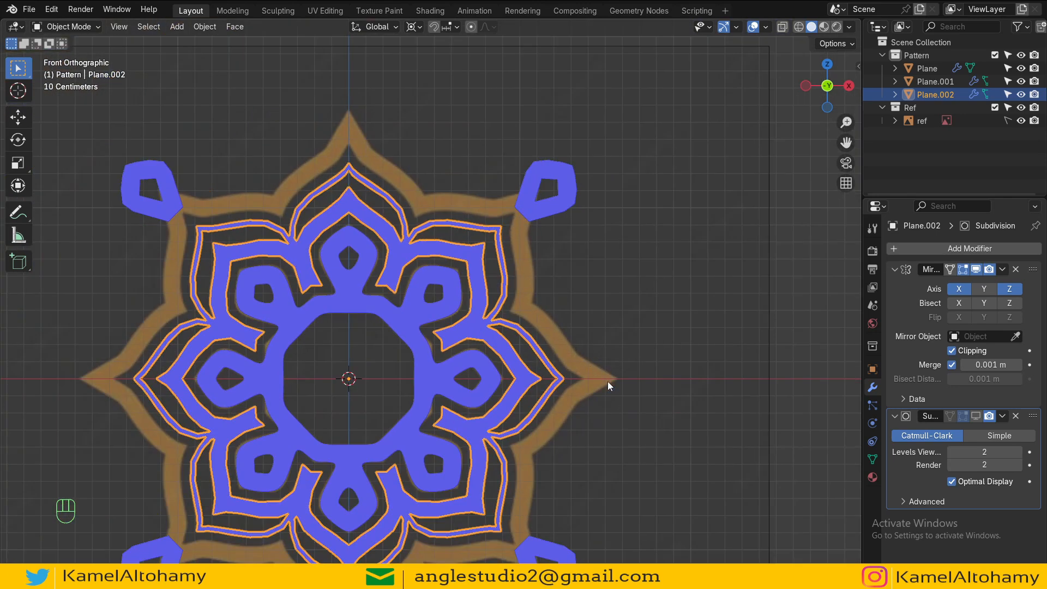
Step: Move the corner pieces object into a new collection
click(559, 217)
key(m)
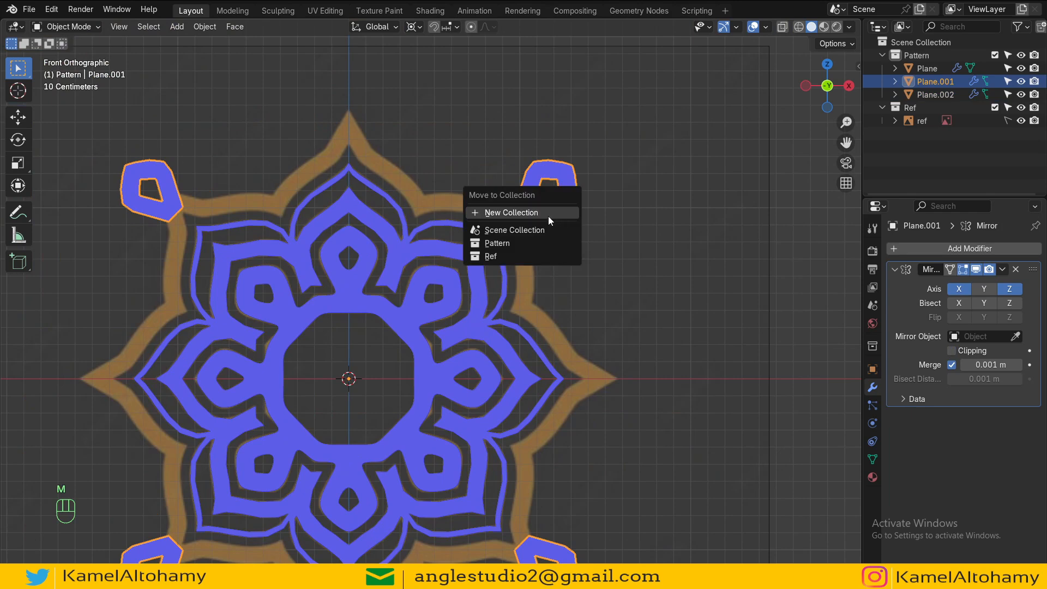
click(529, 213)
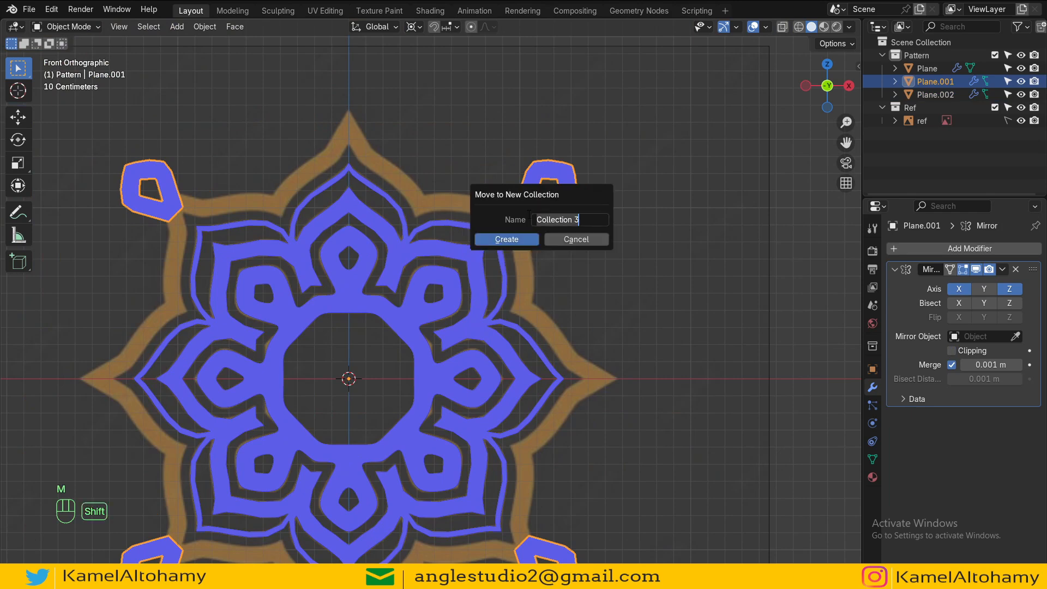
text(شقل)
click(506, 239)
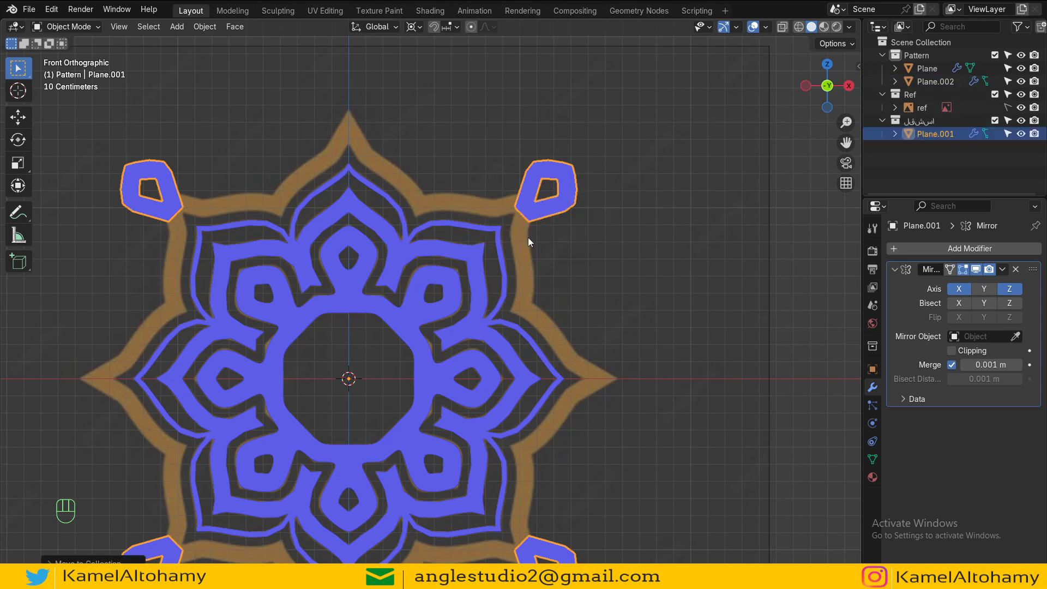
Step: Exclude the new collection from the view layer and assign color tags to the collections
click(994, 121)
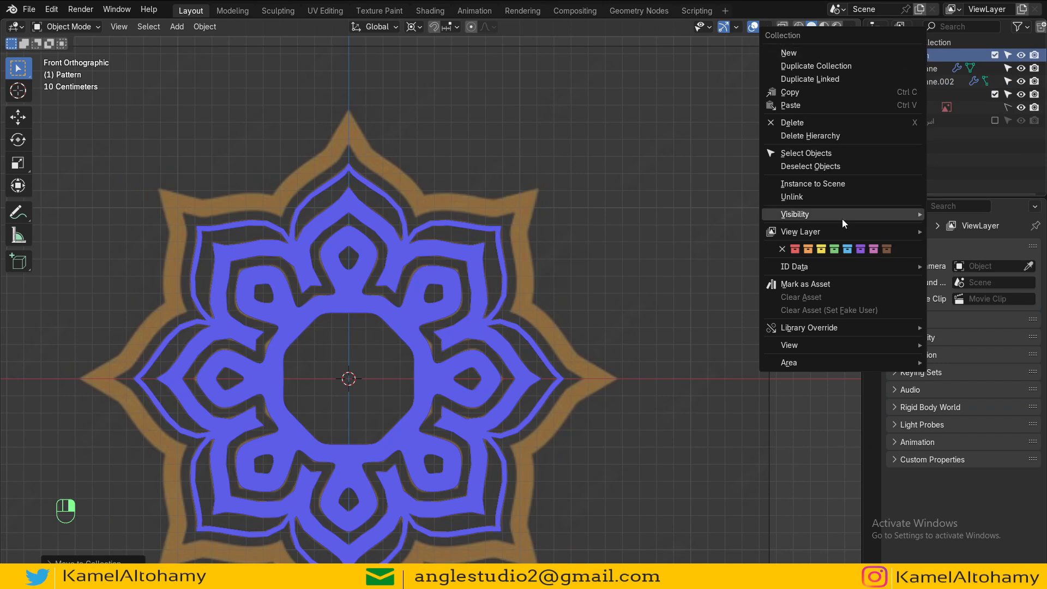
click(848, 249)
click(913, 94)
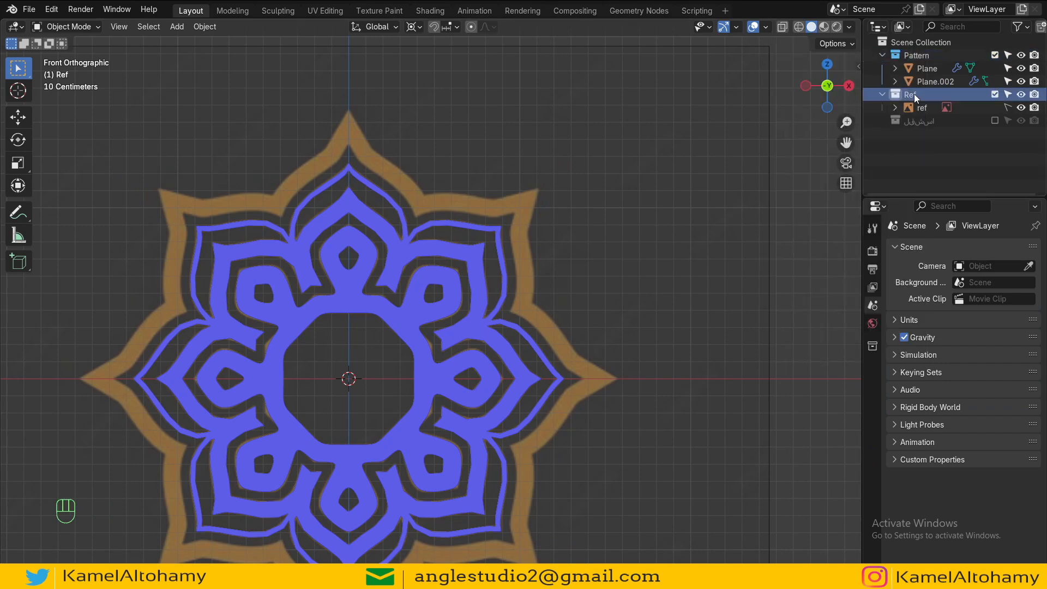
right_click(914, 94)
click(929, 229)
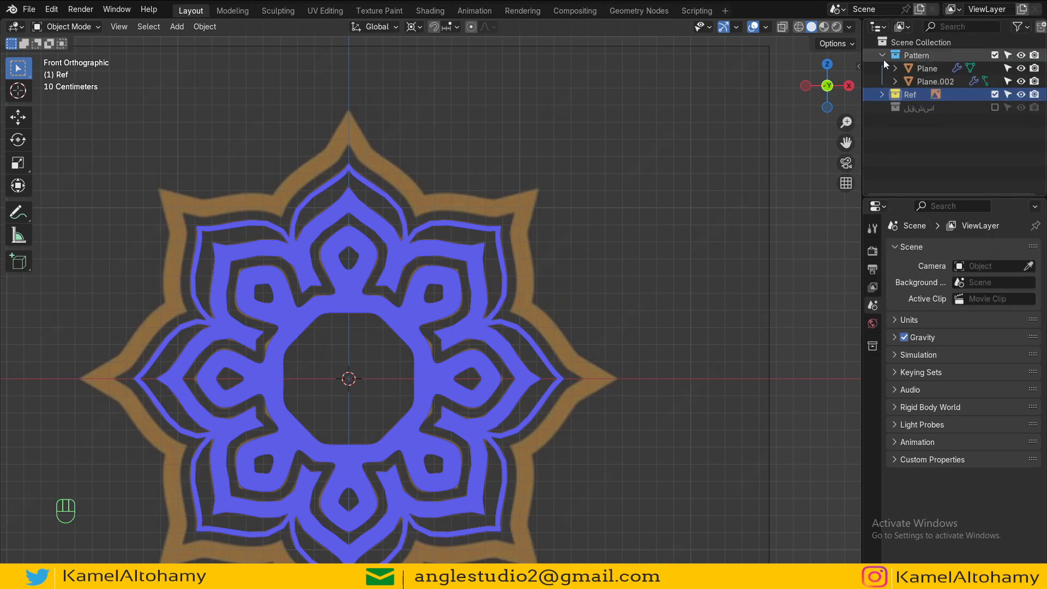
Step: Create a new collection named Camera and give it a green color tag
drag(883, 55, 883, 70)
key(c)
double_click(919, 95)
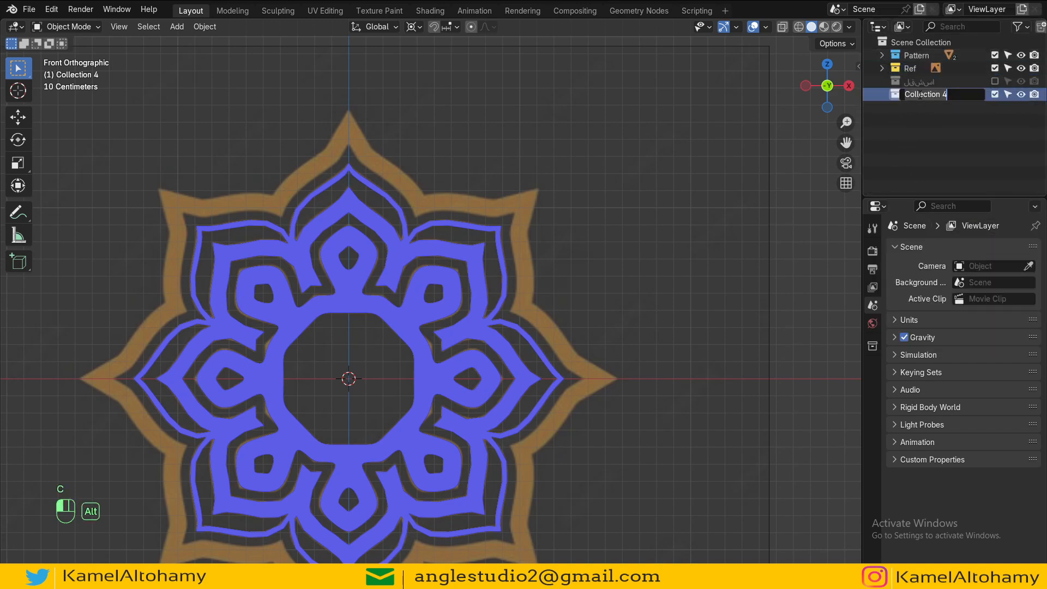
text(}قشثقش)
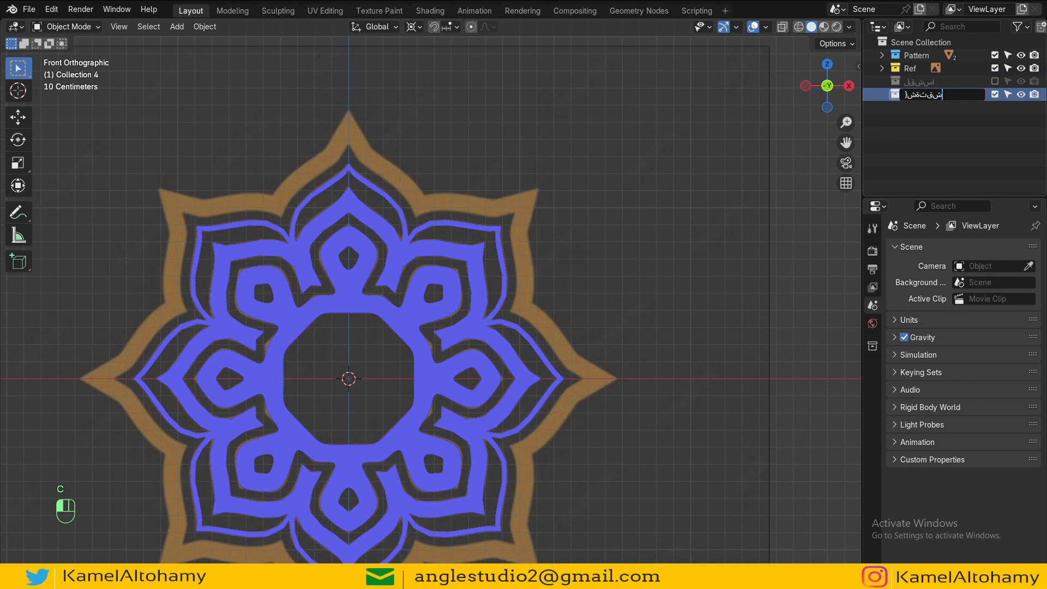
key(ctrl+a)
text(Camera)
key(Return)
right_click(917, 133)
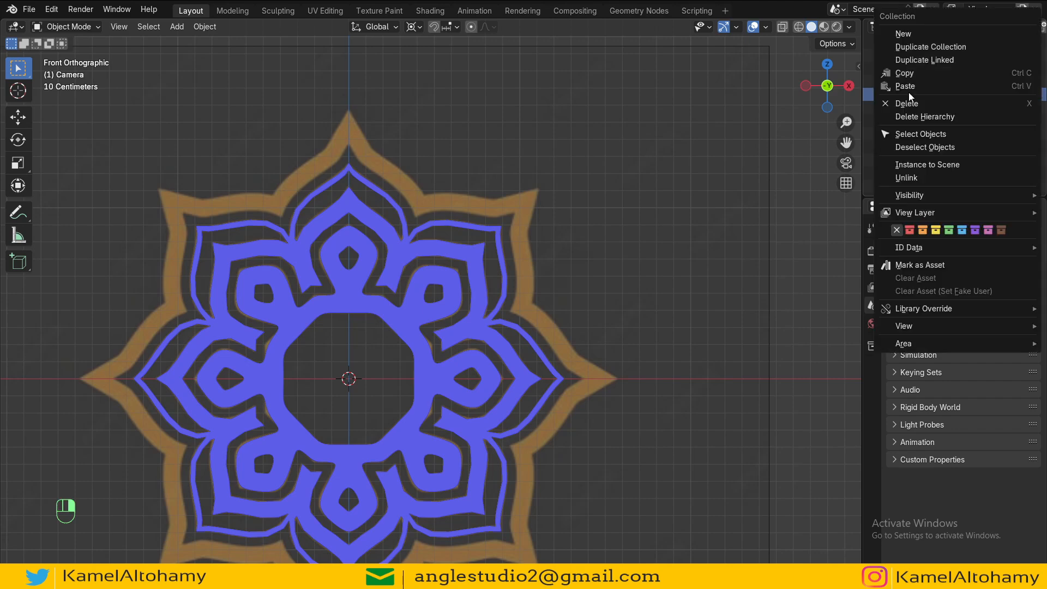
click(949, 233)
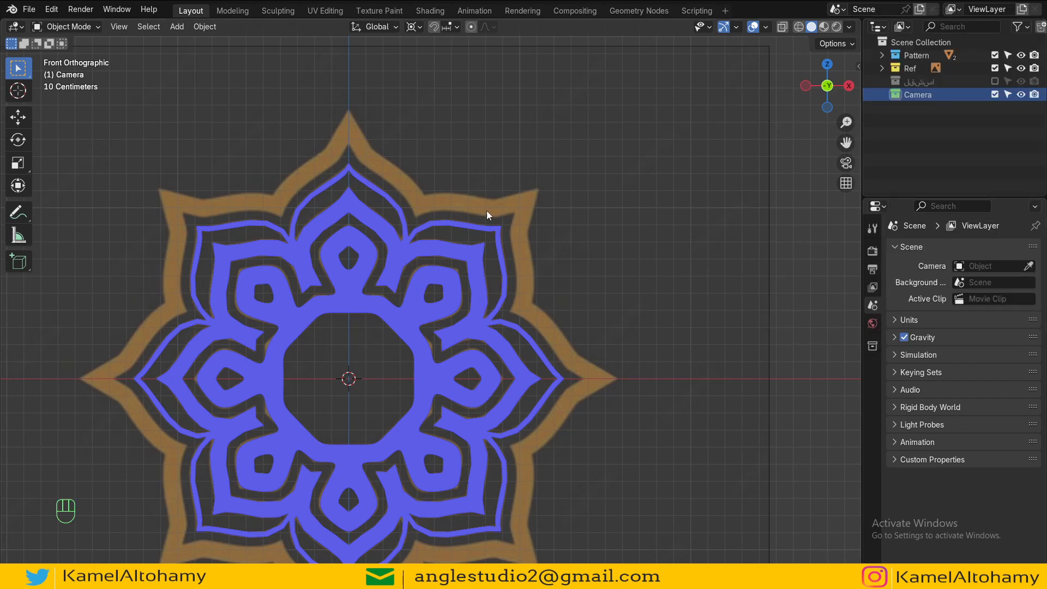
Step: Deselect everything and turn off the Face Orientation overlay
key(alt+a)
key(shift+c)
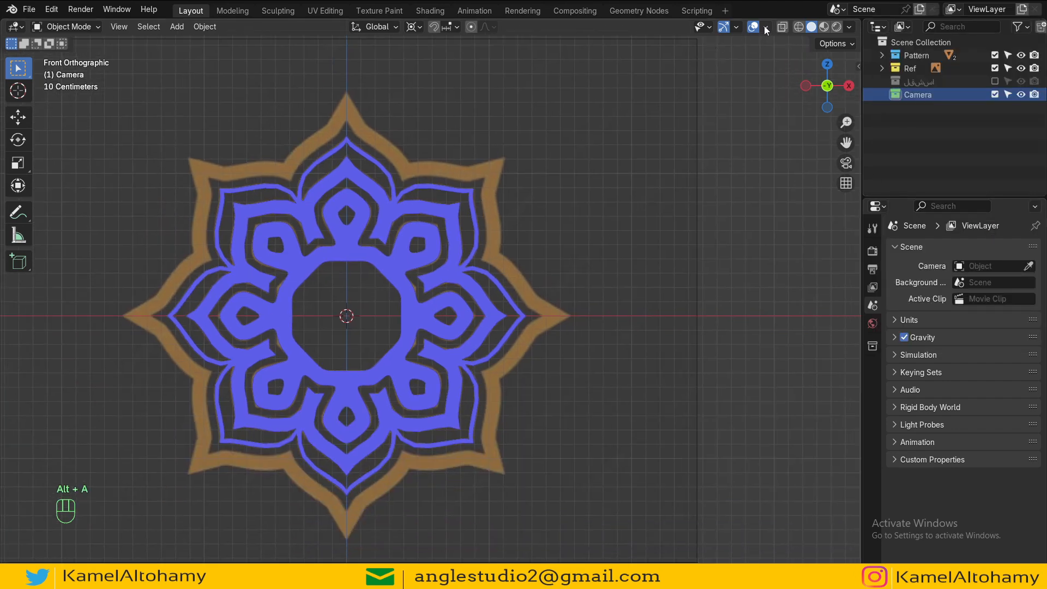
click(765, 27)
click(688, 264)
Step: Duplicate the tip vertices of Plane.002 in edit mode and move the copy along X onto the orange star point
scroll(513, 261, up, 6)
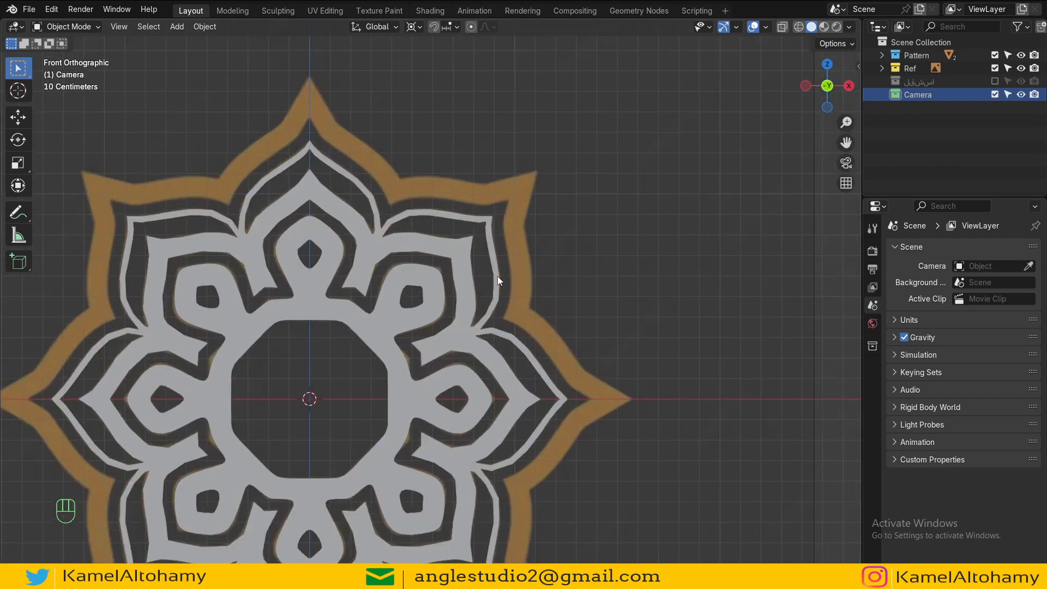
scroll(600, 195, down, 2)
shift+middle_drag(635, 349, 550, 280)
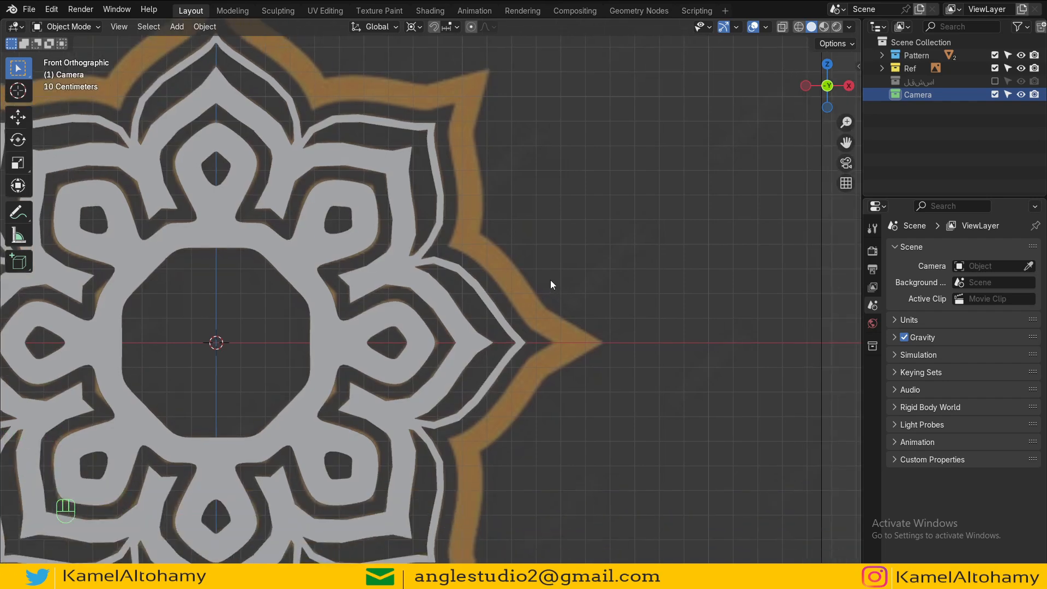
scroll(454, 135, down, 3)
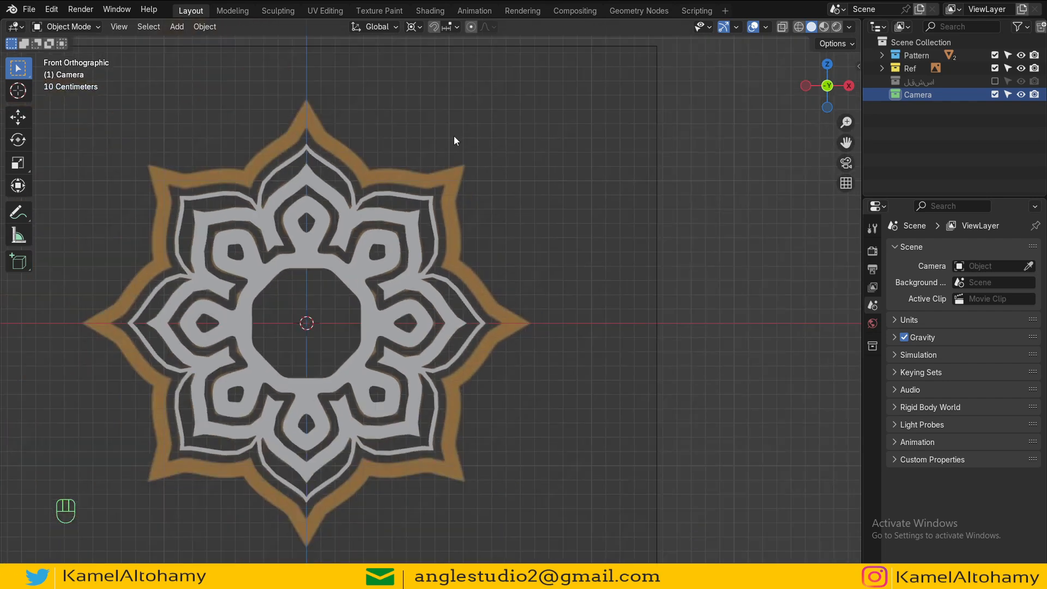
scroll(472, 344, up, 3)
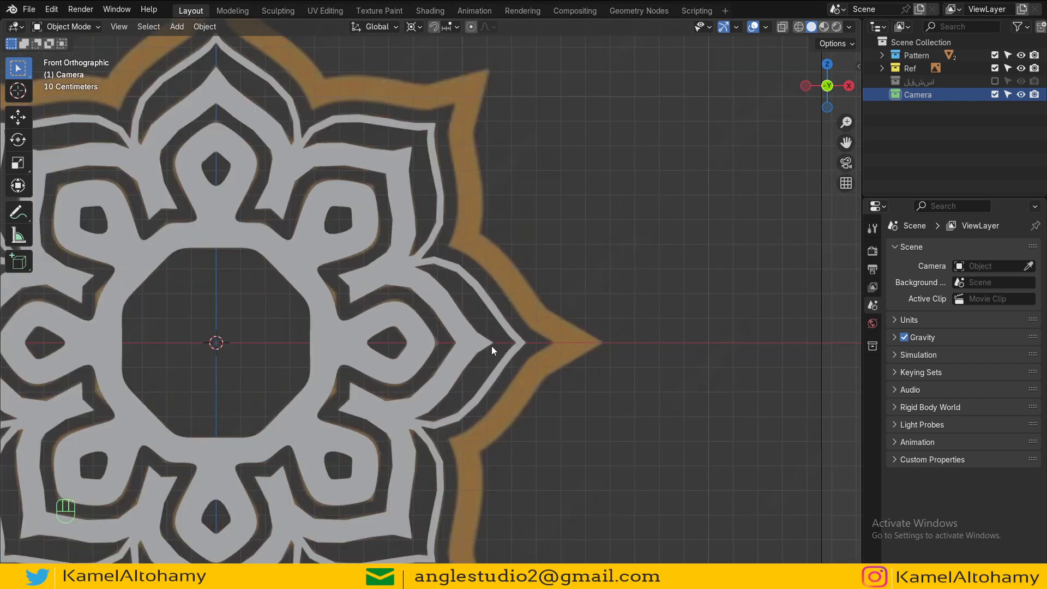
click(510, 338)
key(Tab)
scroll(545, 349, up, 2)
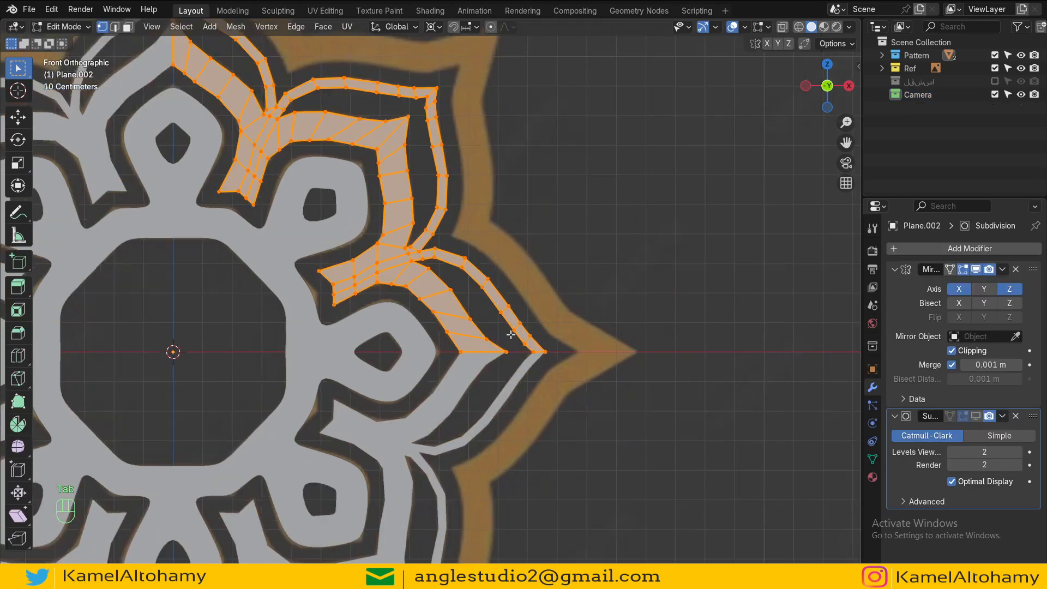
click(555, 363)
shift+click(577, 360)
key(shift+d)
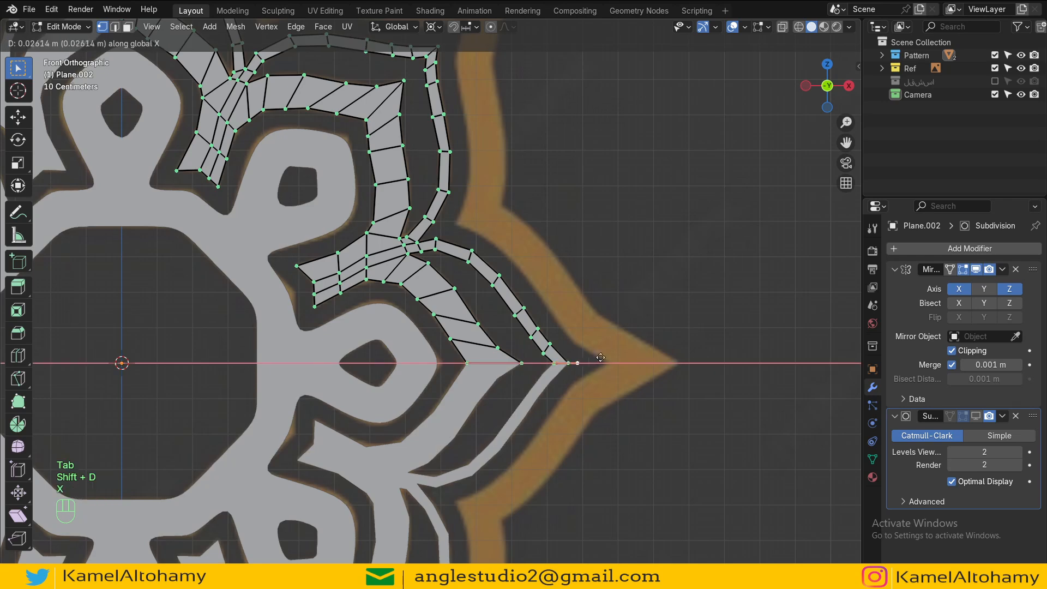
key(x)
click(635, 361)
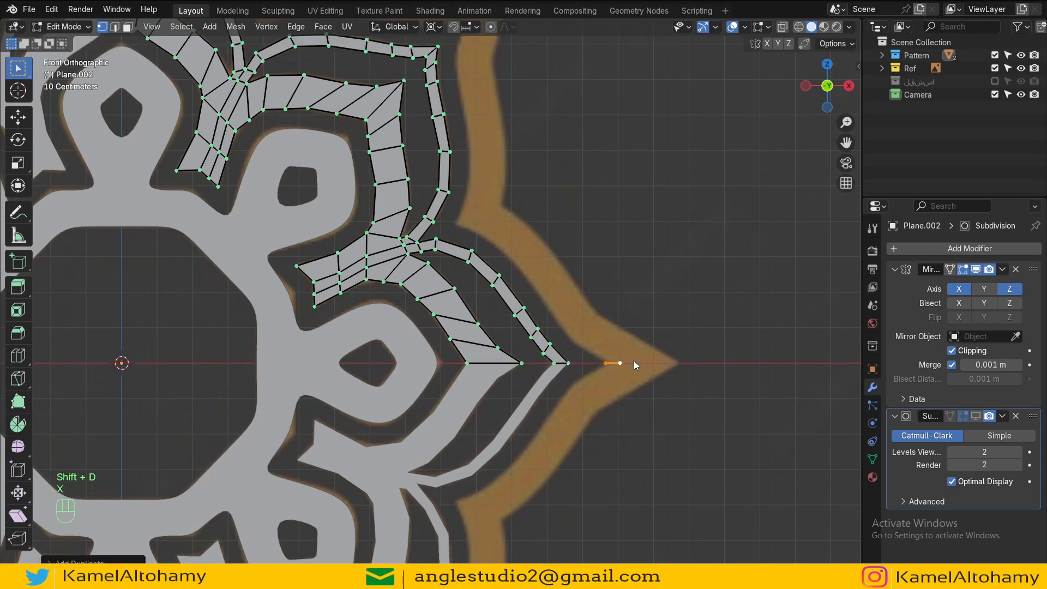
Step: Separate the duplicated vertices into a new object and return to object mode
key(p)
click(631, 362)
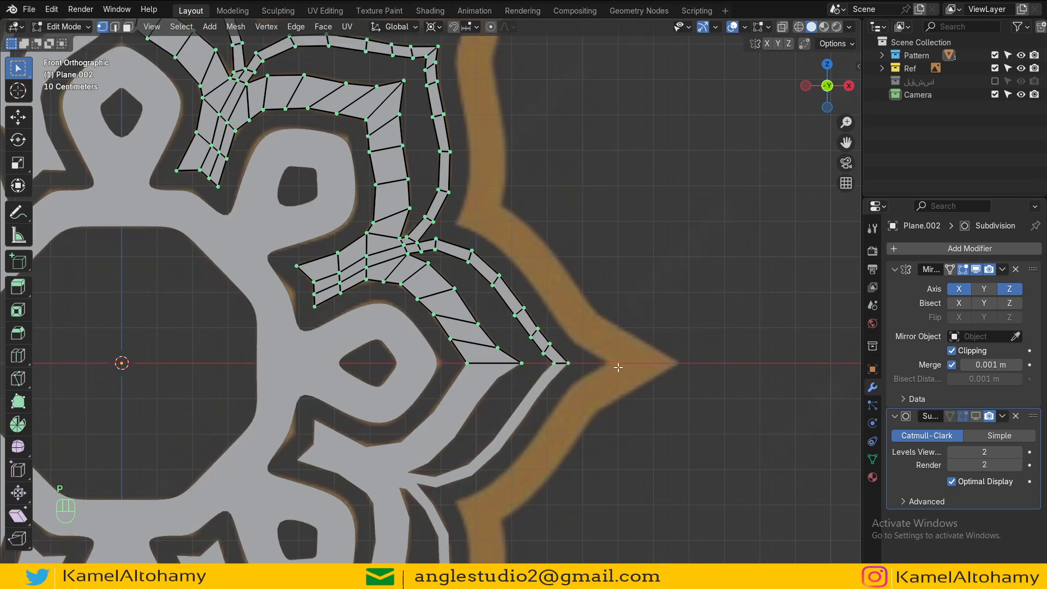
key(Tab)
click(410, 368)
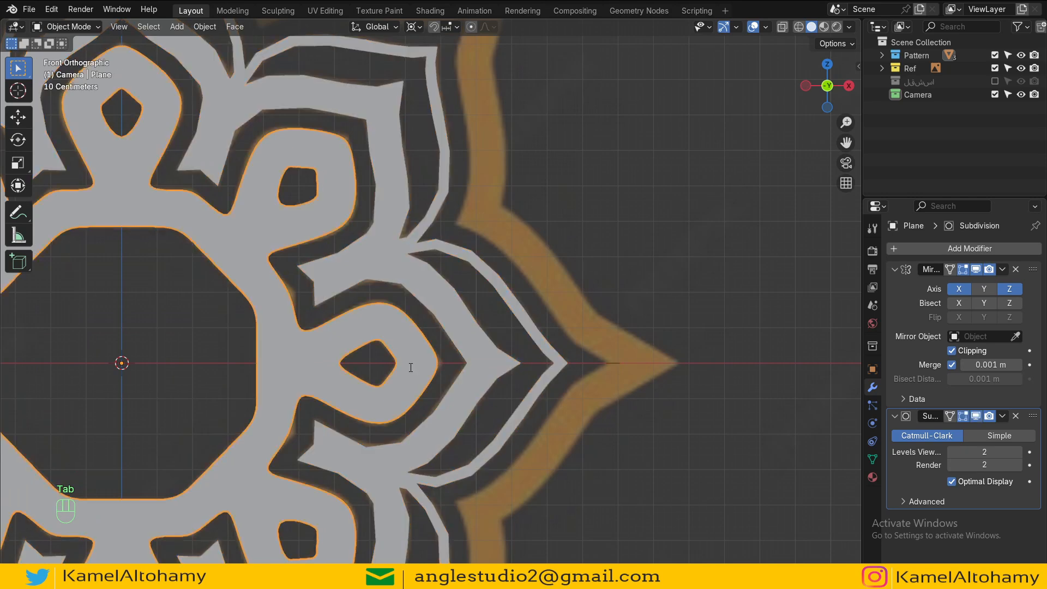
key(F2)
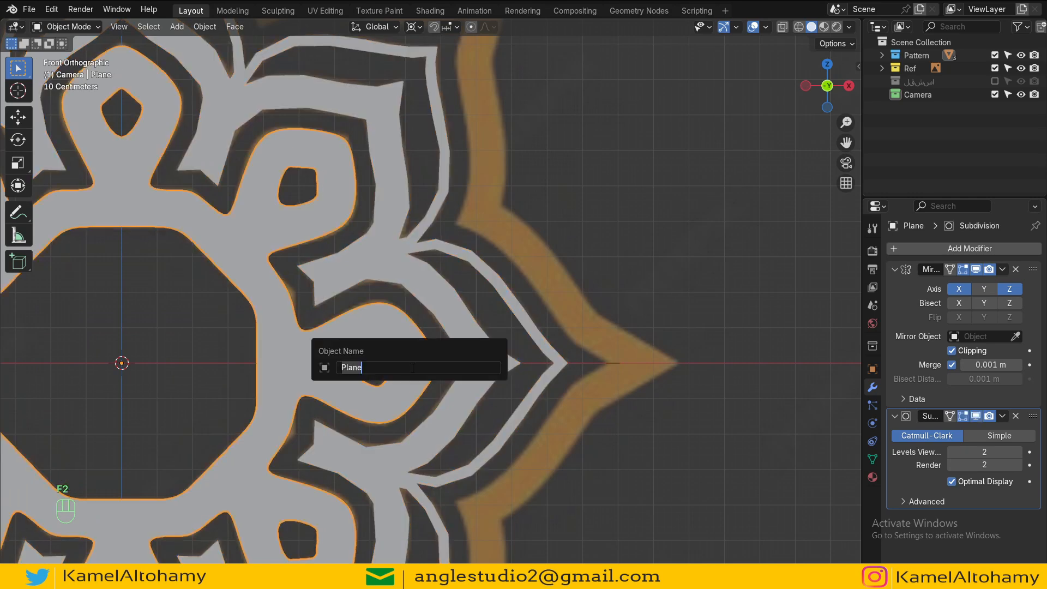
key(Escape)
Step: Rename Plane.002 as 2
click(496, 361)
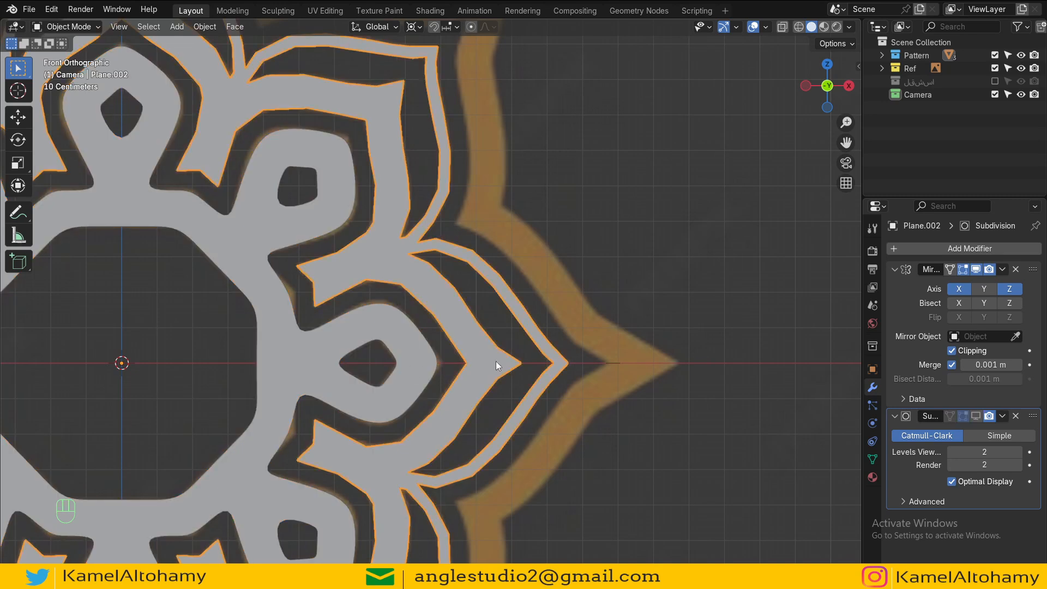
key(F2)
text(2)
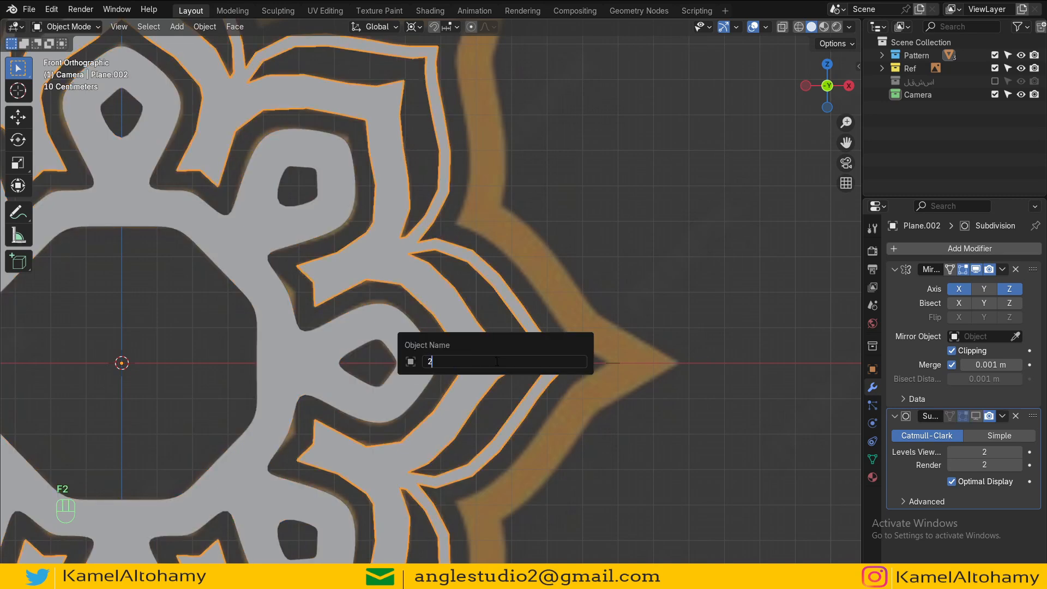
key(Return)
Step: Rename the separated vertex object as 3
click(625, 362)
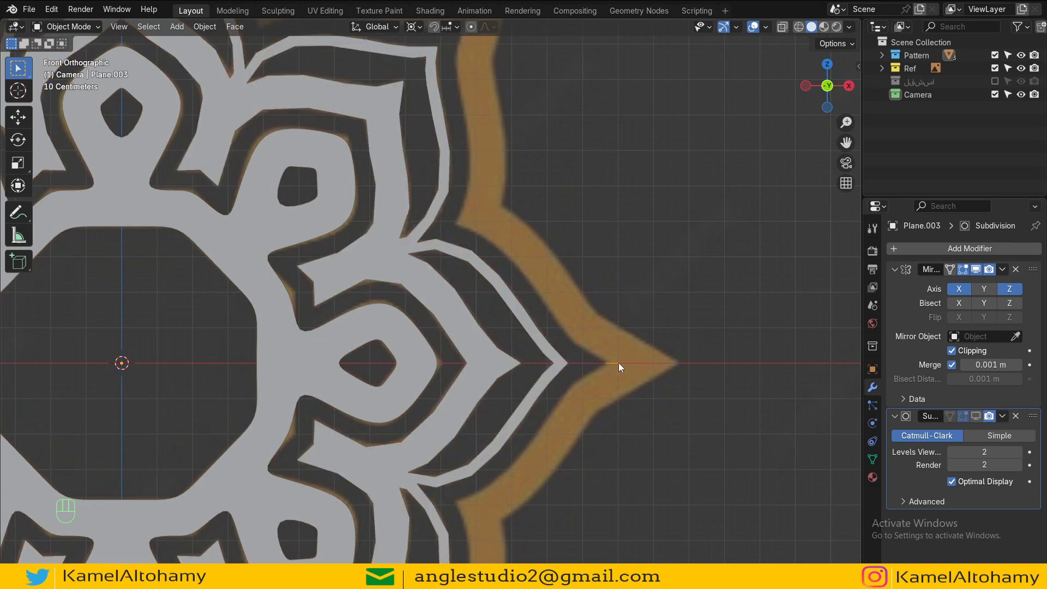
key(F2)
text(3)
key(Return)
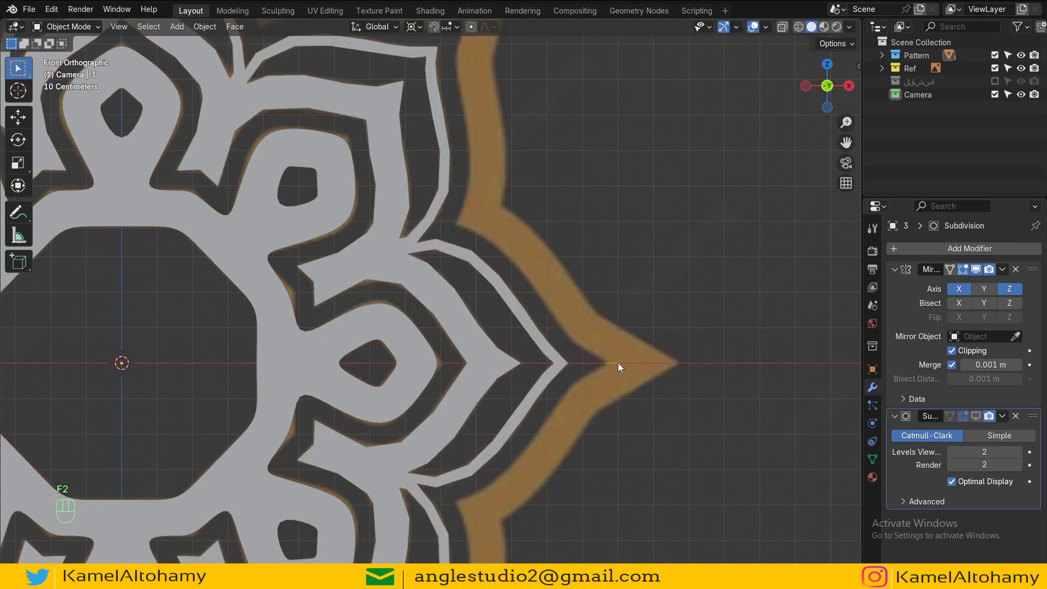
Step: In edit mode, move the outer vertex of object 3 along X to the tip of the star point
key(Tab)
shift+middle_drag(621, 382, 585, 381)
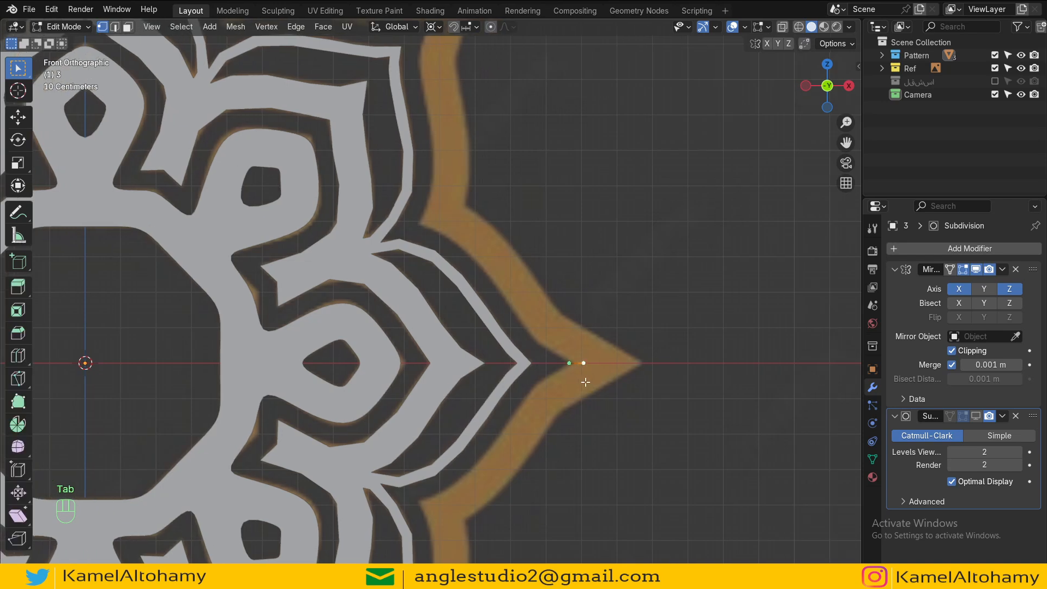
key(g)
key(x)
click(643, 406)
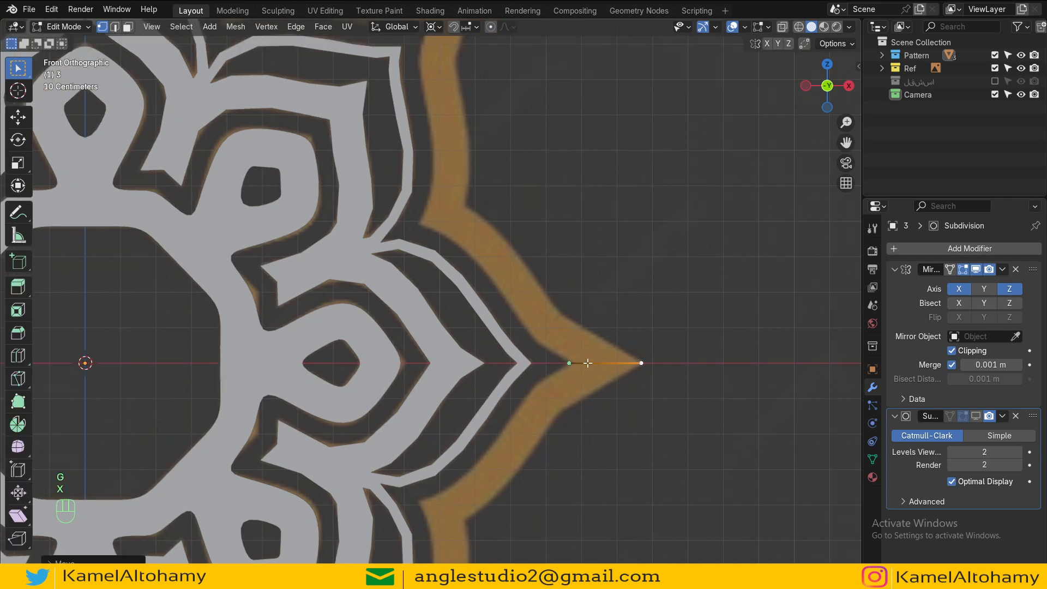
Step: Extrude vertices from the inner point of object 3 up along the inner edge of the orange outline
click(564, 359)
shift+middle_drag(469, 238, 447, 112)
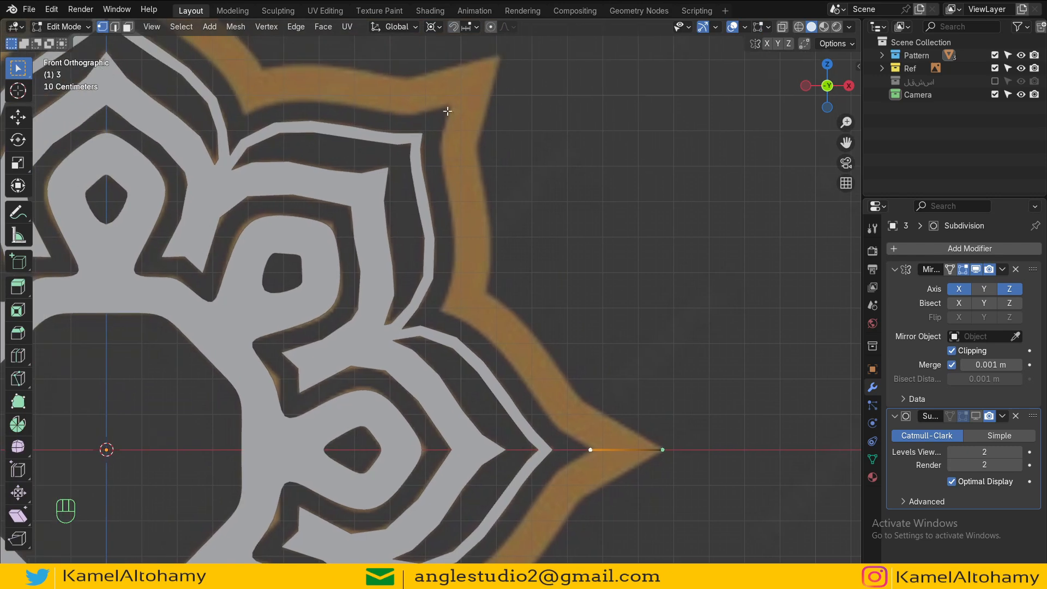
scroll(577, 444, up, 2)
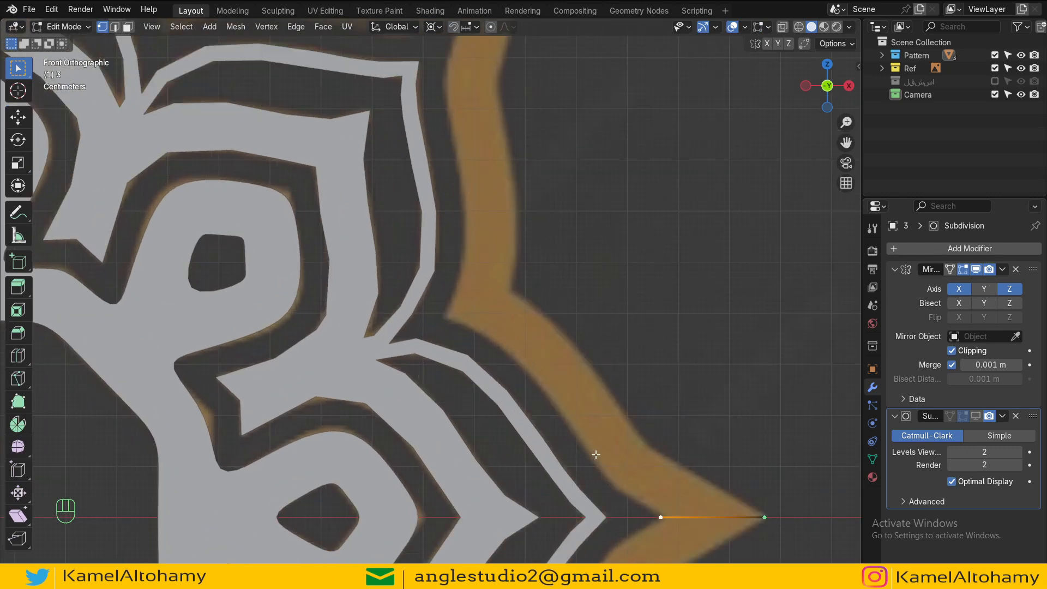
shift+middle_drag(596, 456, 507, 335)
scroll(507, 334, up, 1)
ctrl+right_click(516, 345)
ctrl+right_click(472, 284)
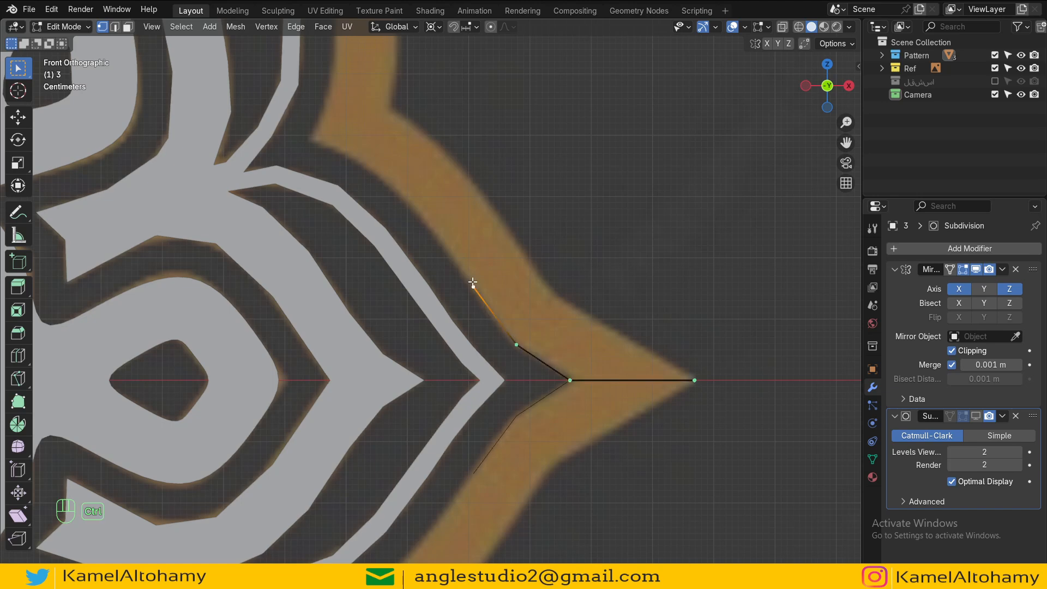
ctrl+right_click(427, 216)
ctrl+right_click(372, 166)
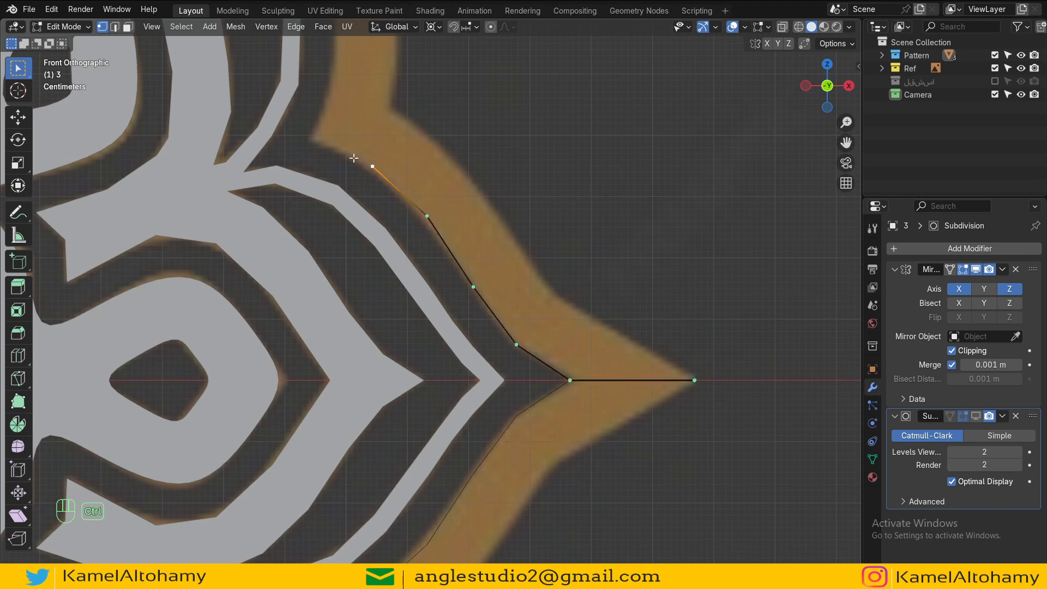
ctrl+right_click(311, 139)
Step: Continue extruding vertices up the outline's inner edge, undoing the last misplaced one
shift+middle_drag(313, 147, 386, 367)
scroll(387, 367, down, 1)
ctrl+right_click(413, 305)
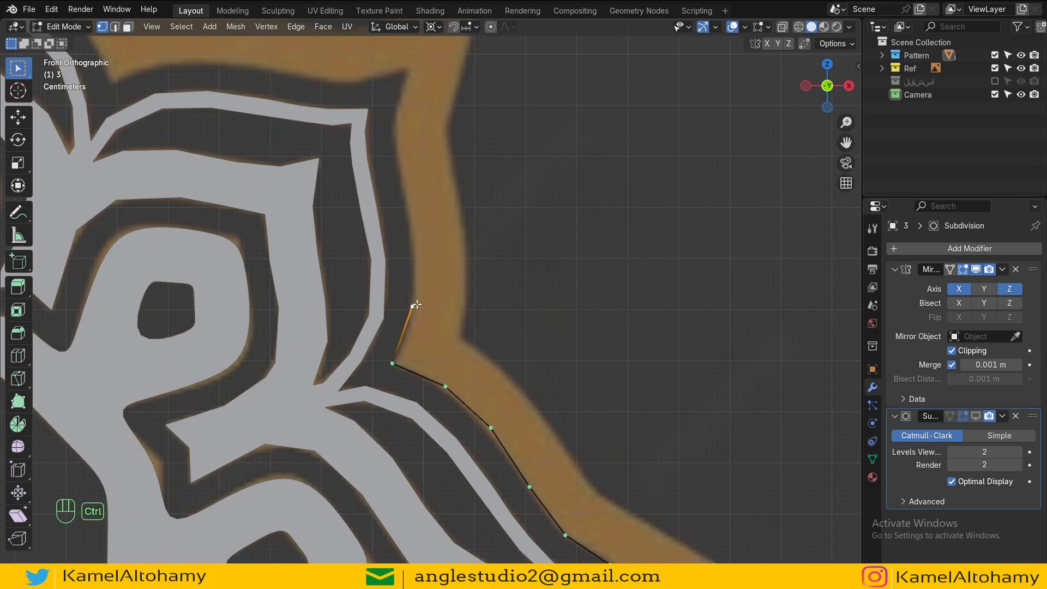
ctrl+right_click(416, 240)
ctrl+right_click(397, 154)
ctrl+right_click(411, 64)
scroll(412, 68, down, 3)
shift+middle_drag(441, 266, 420, 259)
scroll(420, 260, up, 2)
key(ctrl+z)
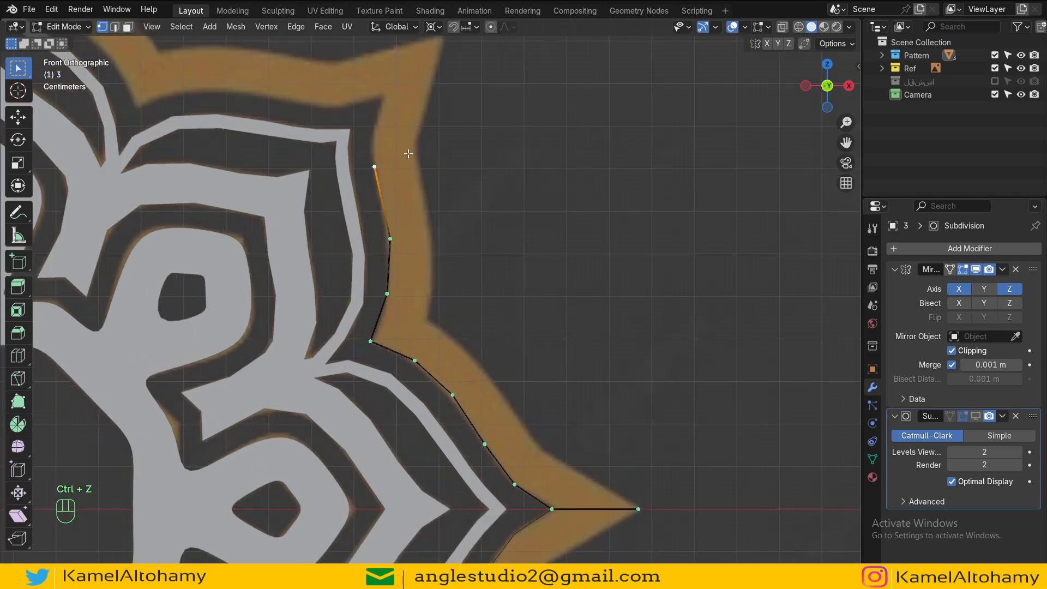
Step: Extrude vertices further along the inner edge up to the upper star point, undoing one misplaced vertex
scroll(407, 154, up, 3)
shift+middle_drag(398, 145, 499, 378)
ctrl+right_click(452, 300)
ctrl+right_click(468, 235)
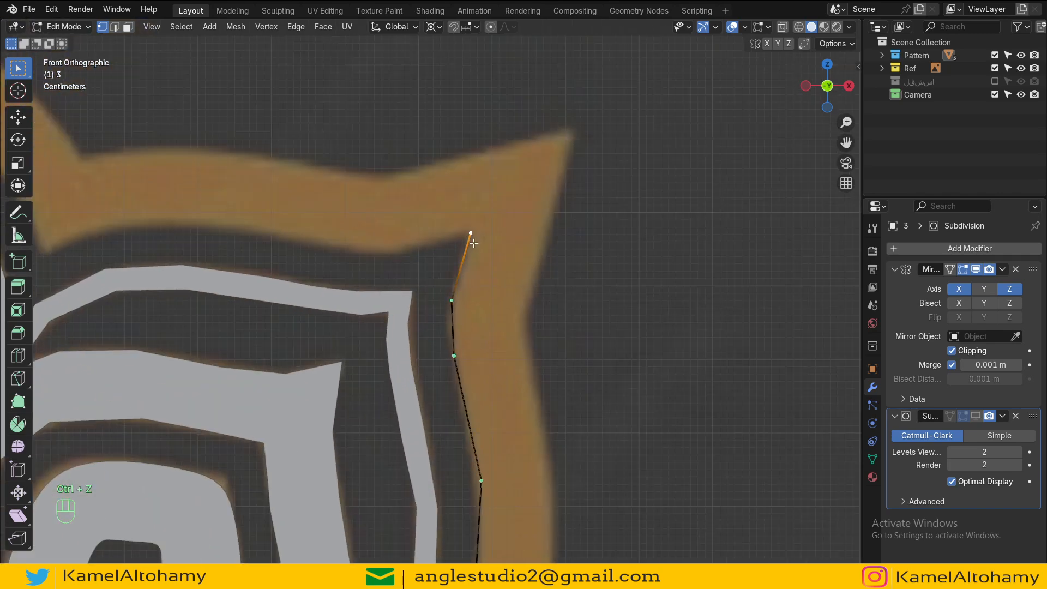
scroll(472, 243, down, 2)
ctrl+right_click(528, 178)
key(ctrl+z)
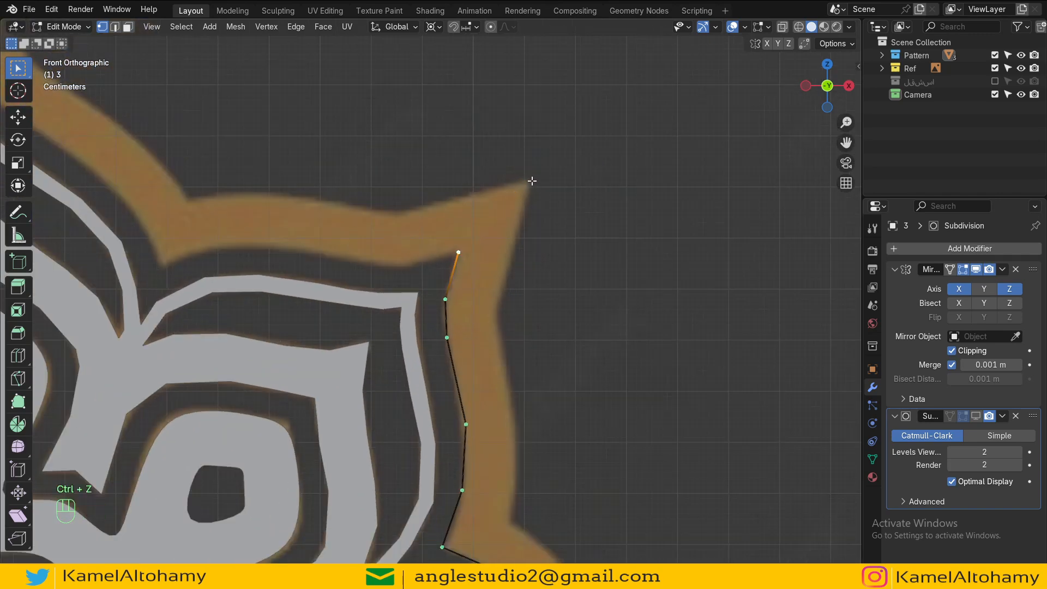
ctrl+right_click(532, 180)
Step: Extrude vertices from the upper star point back down along the outline's outer edge
shift+middle_drag(535, 251, 496, 180)
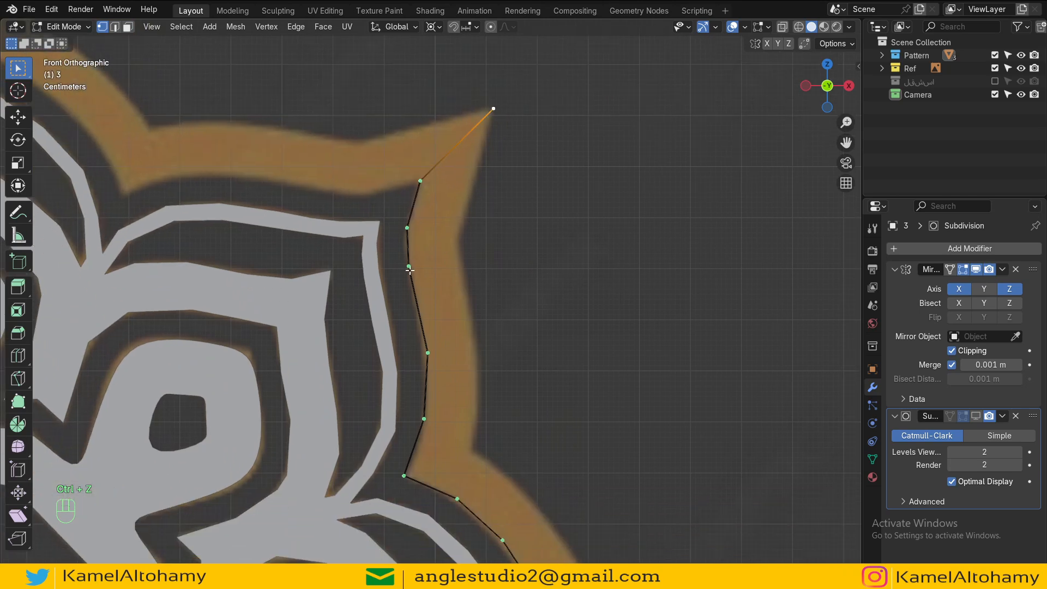
ctrl+right_click(469, 201)
ctrl+right_click(459, 245)
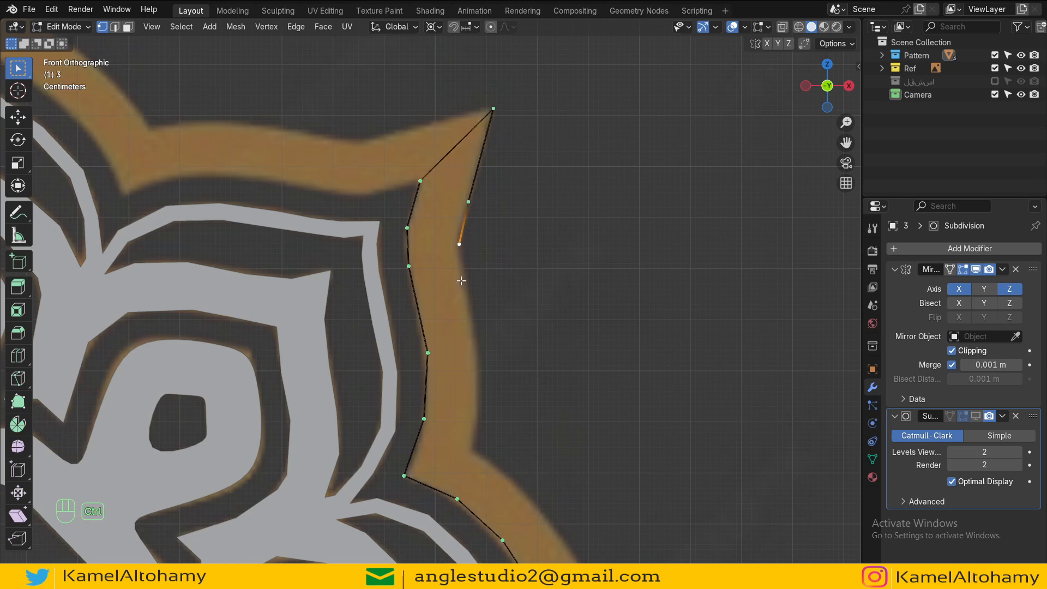
ctrl+right_click(472, 318)
ctrl+right_click(478, 378)
ctrl+right_click(471, 451)
Step: Continue extruding along the outer edge down toward the horizontal star tip
alt+shift+drag(473, 453, 359, 198)
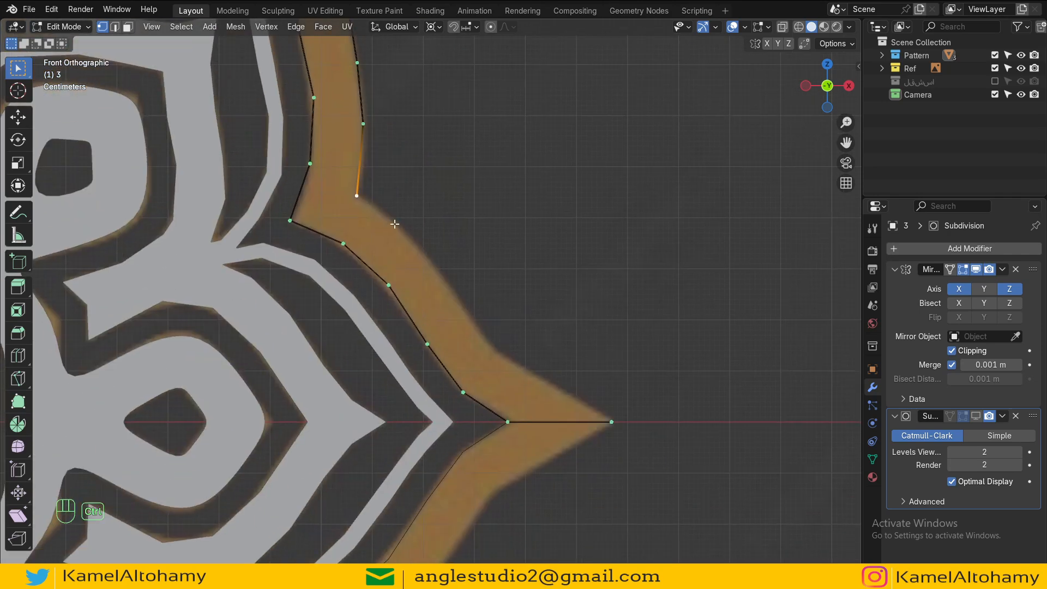
ctrl+right_click(394, 224)
ctrl+right_click(433, 265)
ctrl+right_click(468, 313)
ctrl+right_click(491, 349)
ctrl+right_click(538, 375)
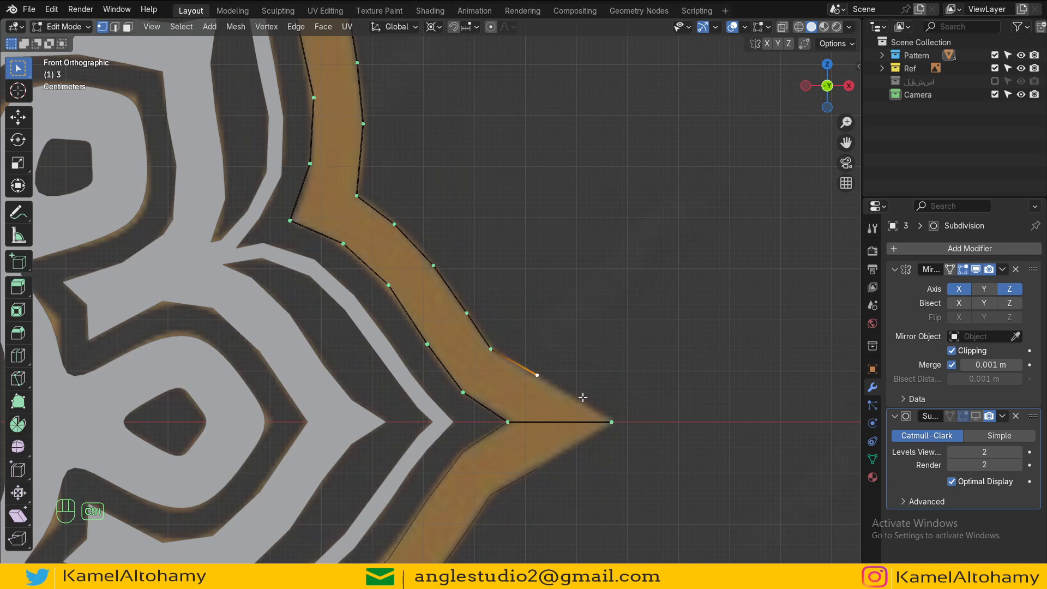
Step: Fill faces between the outline's inner and outer vertex chains starting at the star tip, undoing the last fill
shift+click(612, 412)
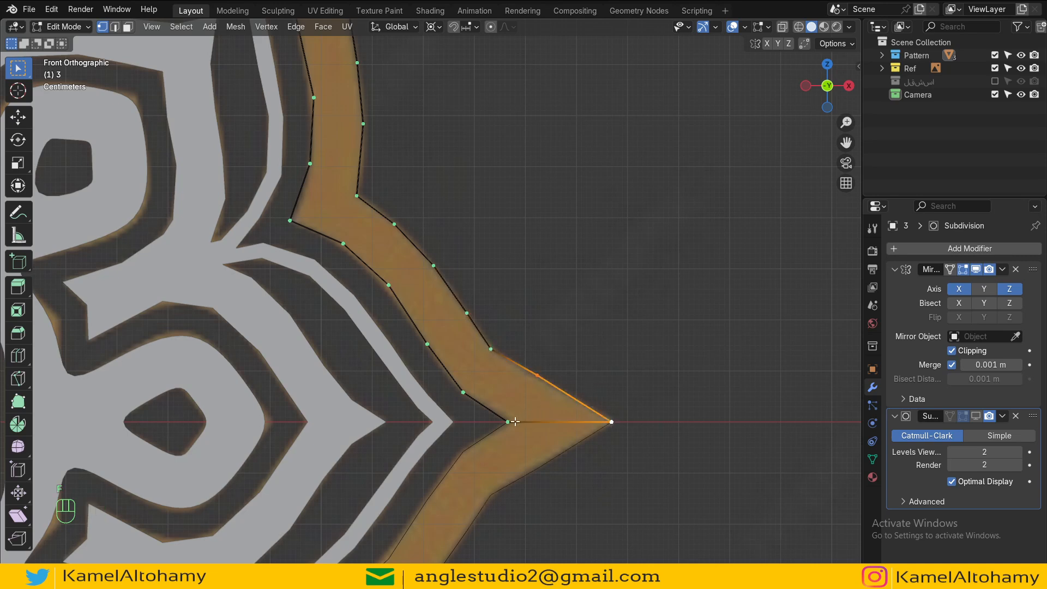
key(f)
key(f)
key(f)
key(f)
key(f)
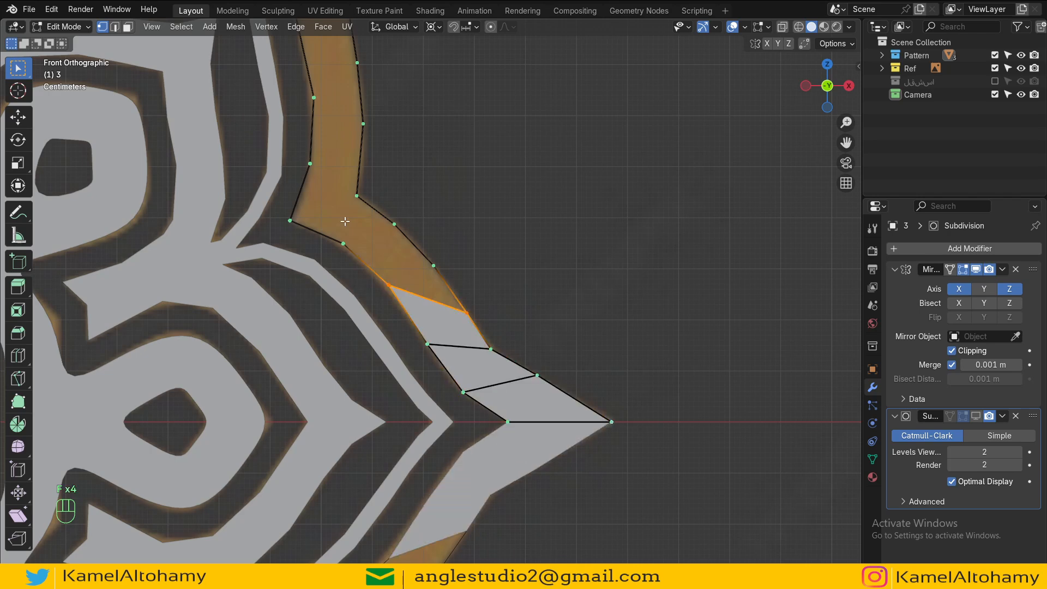
key(ctrl+z)
Step: Fill faces between the outline's inner and outer vertex chains from the star tip up to the upper star point
click(387, 284)
shift+click(345, 244)
key(ctrl+w)
click(388, 285)
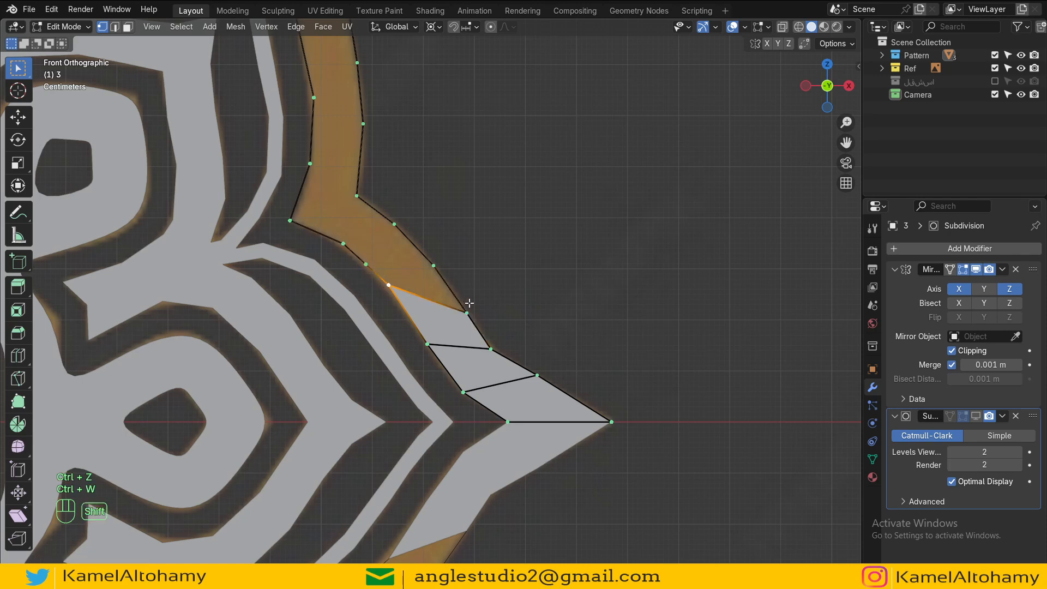
shift+click(467, 310)
key(f)
key(f)
scroll(377, 210, down, 2)
key(f)
key(f)
key(f)
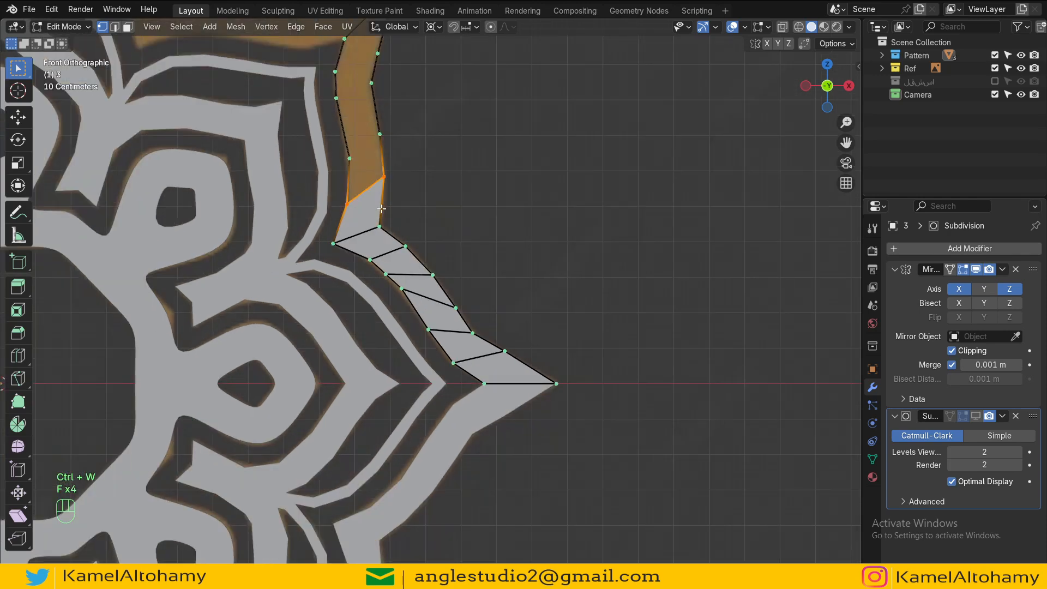
shift+middle_drag(383, 209, 437, 211)
key(f)
key(f)
key(f)
scroll(425, 292, down, 3)
key(Tab)
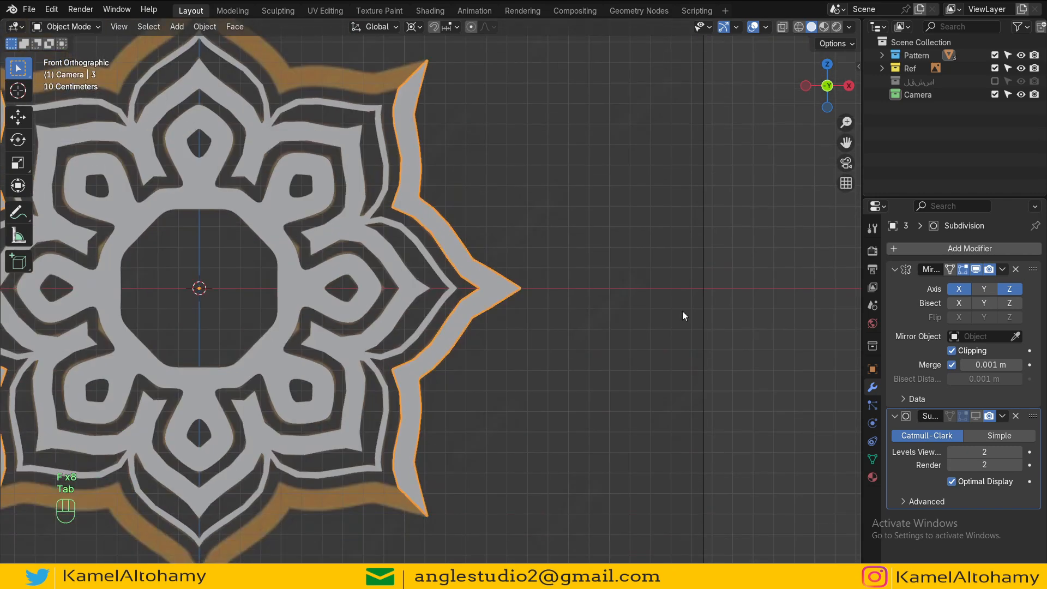
Step: Disable the Mirror modifier's Clipping and switch the edit-mode view to wireframe
click(959, 351)
key(Tab)
shift+middle_drag(466, 266, 500, 350)
key(z)
scroll(472, 235, up, 5)
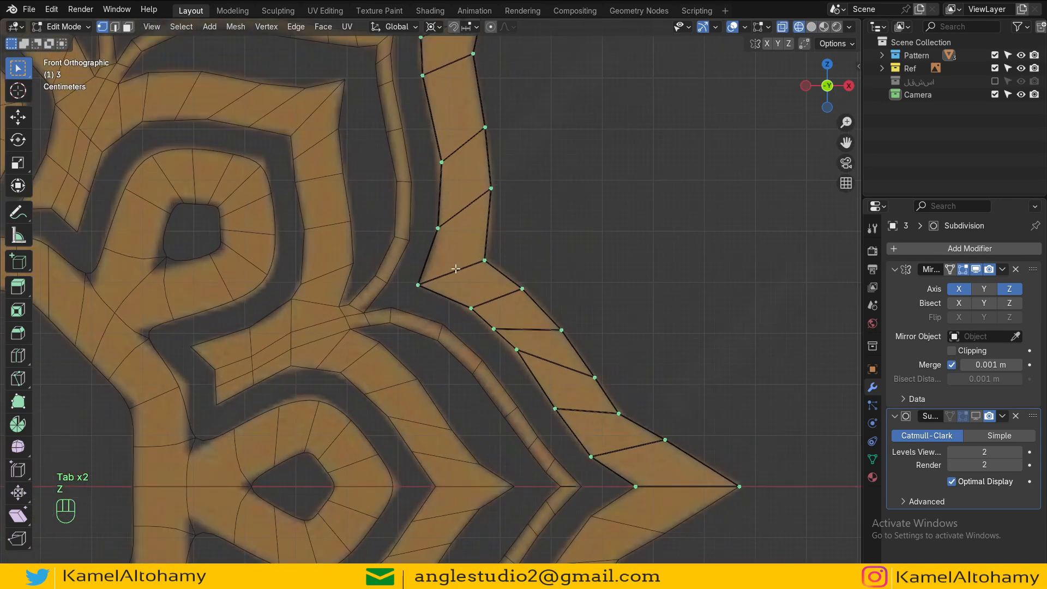
Step: Apply Set Edge Flow to the edge loop crossing the outline's upper section
shift+middle_drag(473, 234, 507, 384)
click(477, 222)
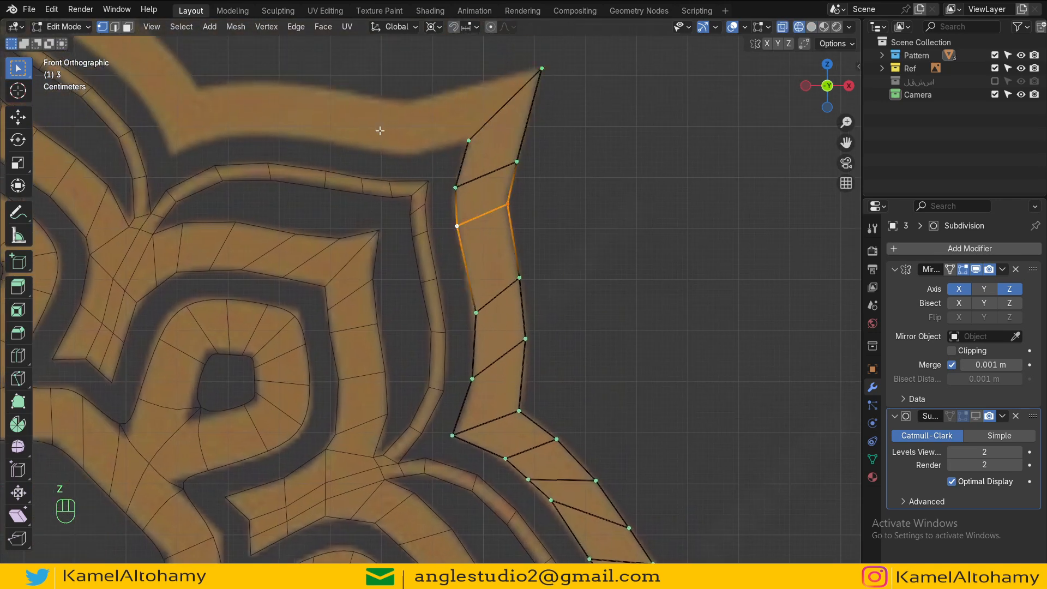
click(295, 28)
click(338, 439)
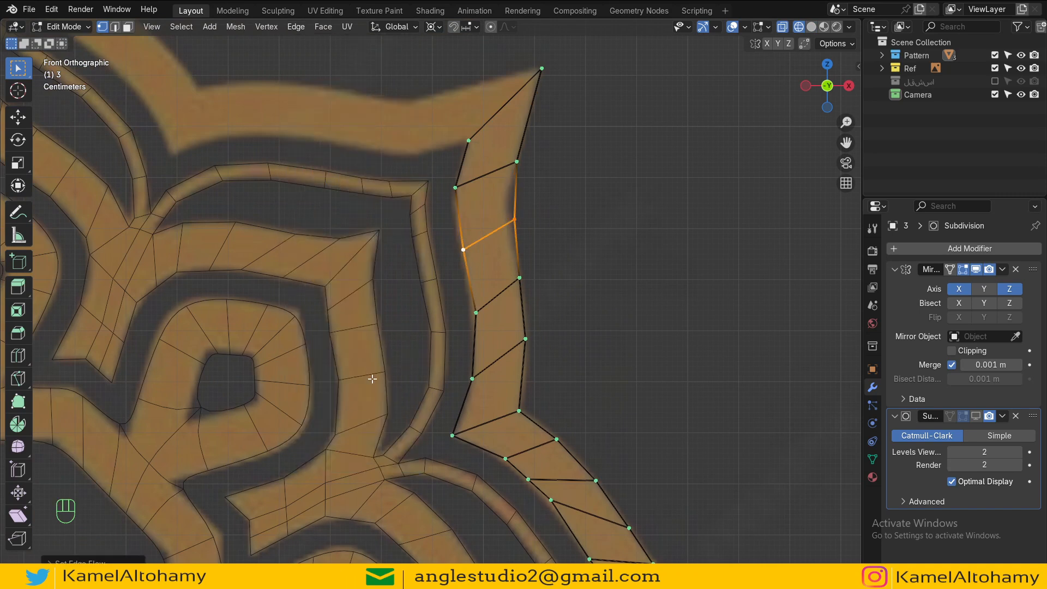
Step: Move several outline vertices in the upper section to follow the reference's edges
key(g)
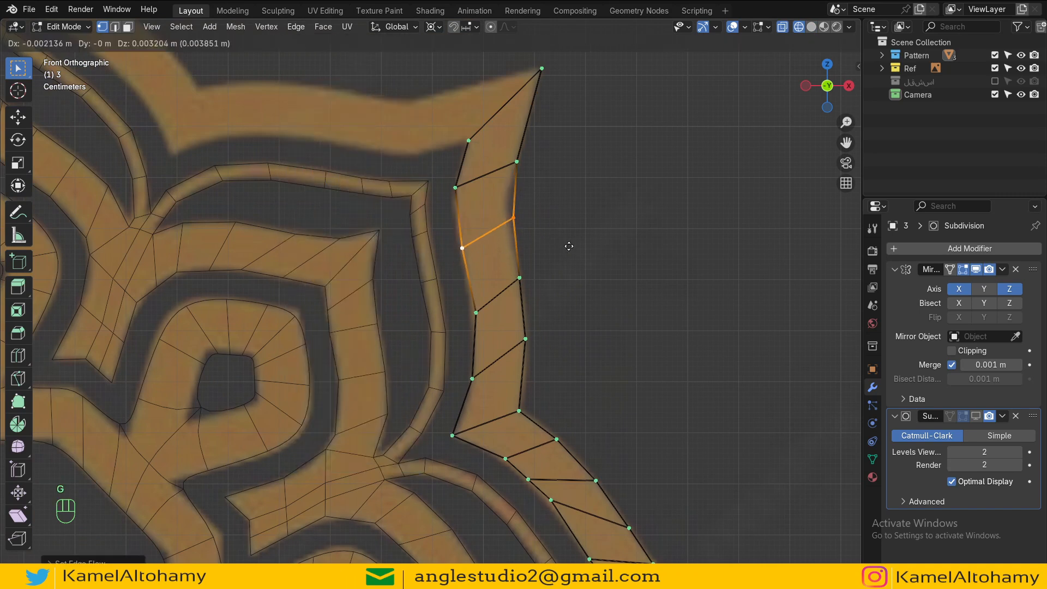
click(565, 240)
click(519, 170)
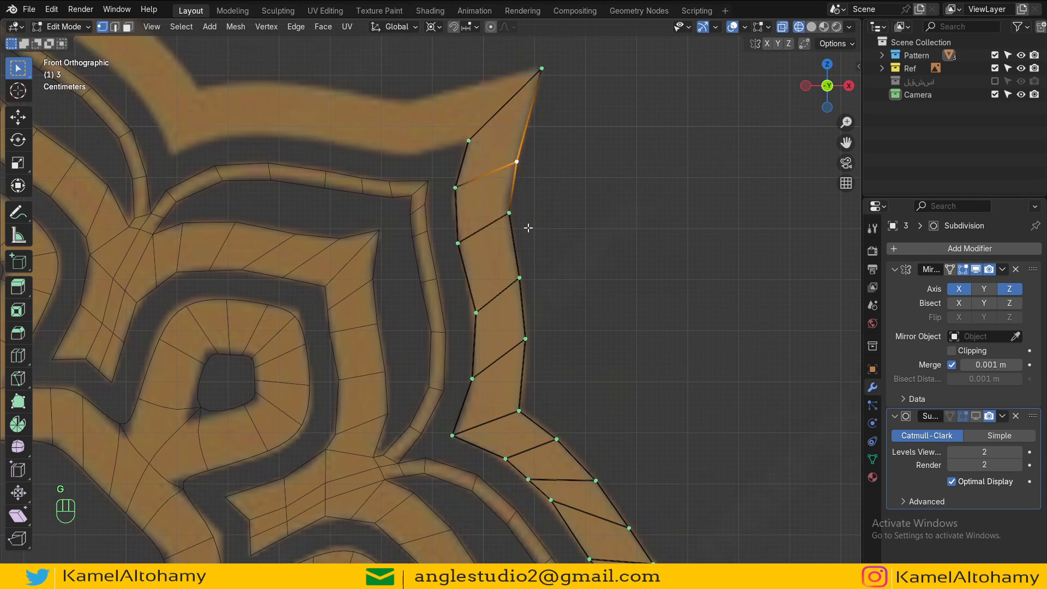
click(510, 219)
key(g)
click(529, 221)
click(460, 244)
key(g)
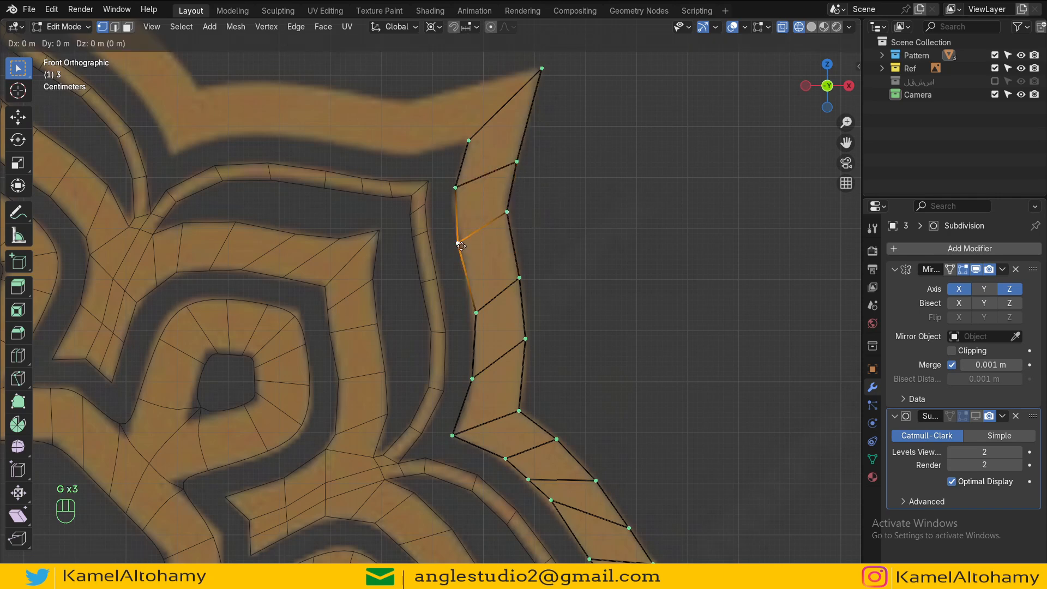
click(457, 240)
key(g)
click(449, 188)
scroll(467, 194, down, 8)
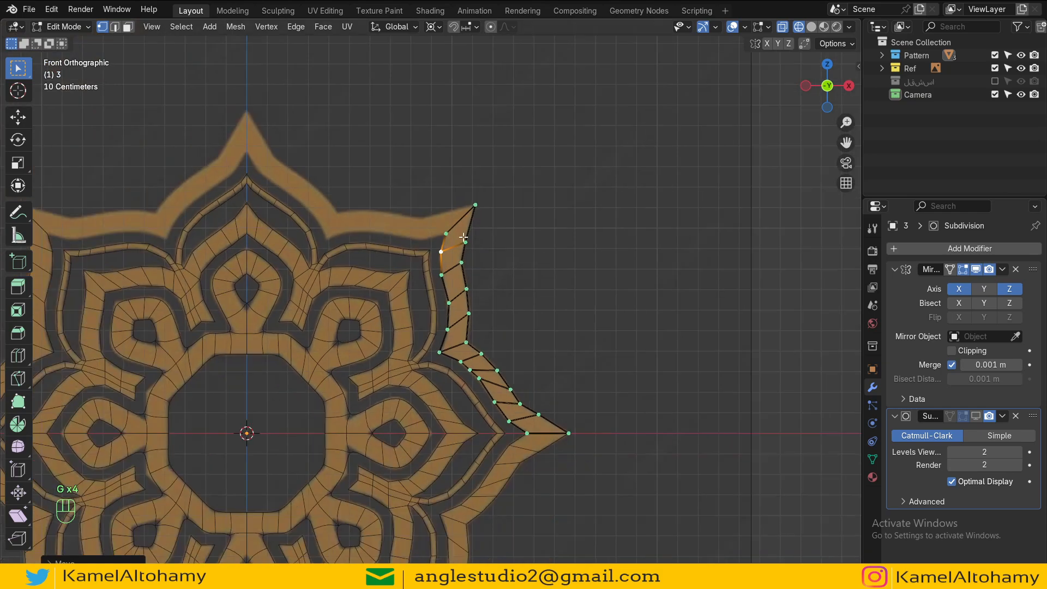
key(Tab)
scroll(449, 229, up, 8)
key(Tab)
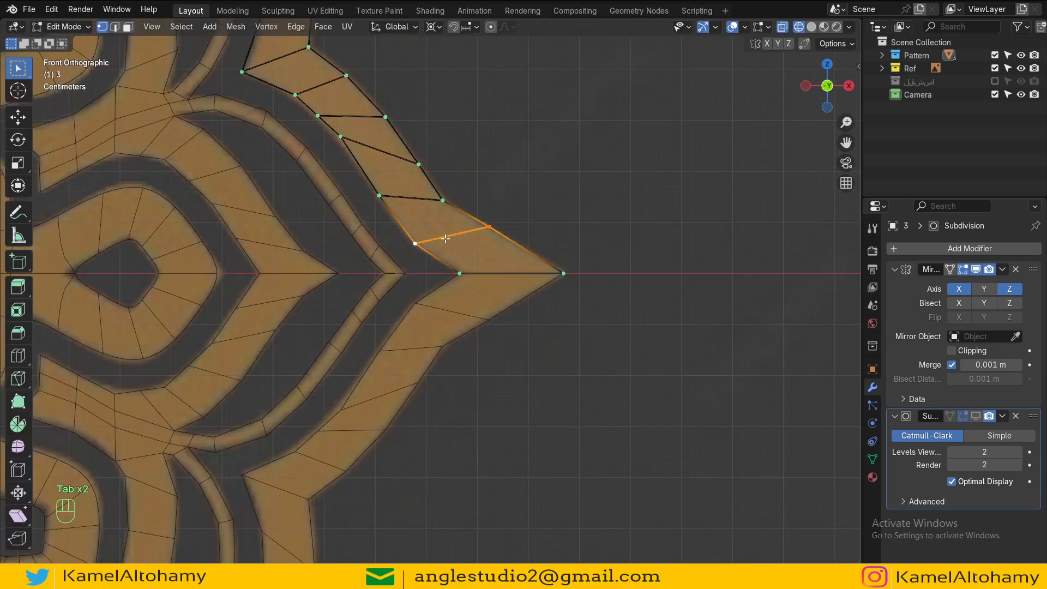
Step: Apply Set Vertex Curve to vertices near the horizontal star tip to smooth the outline
click(442, 201)
shift+click(407, 198)
right_click(407, 198)
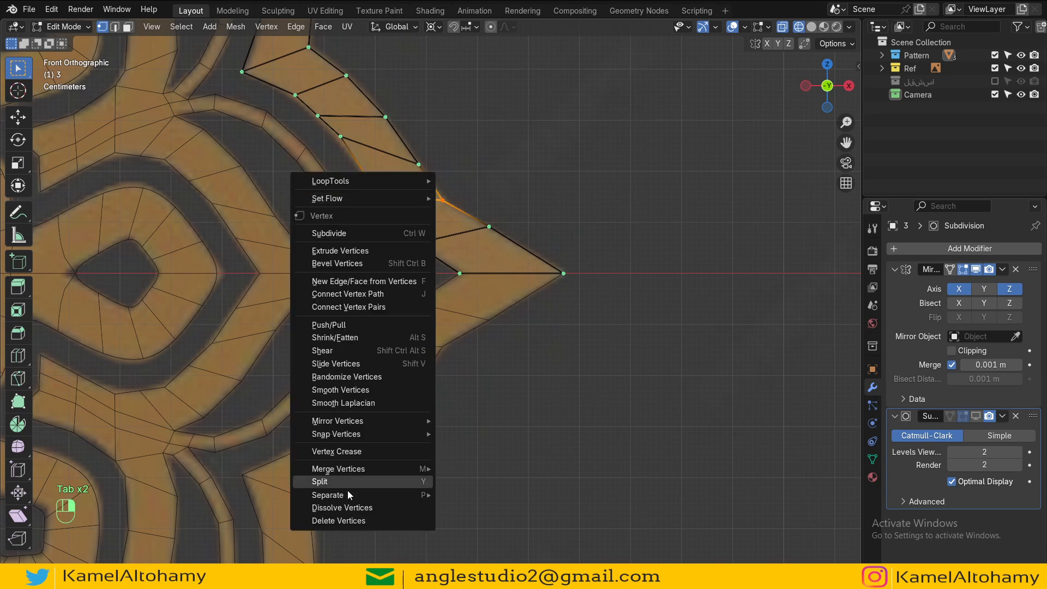
mouse_move(403, 199)
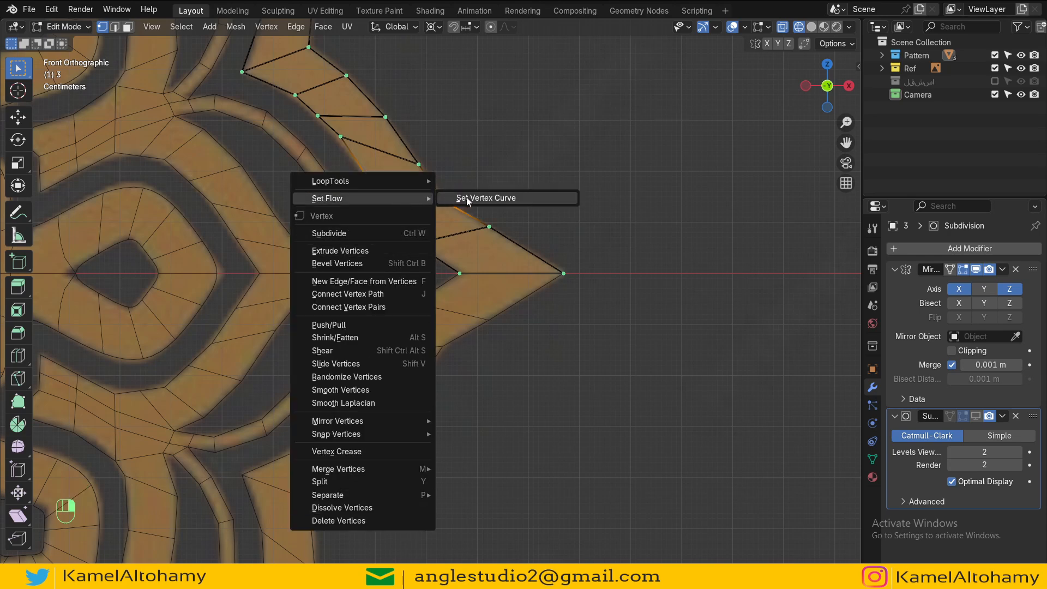
click(467, 199)
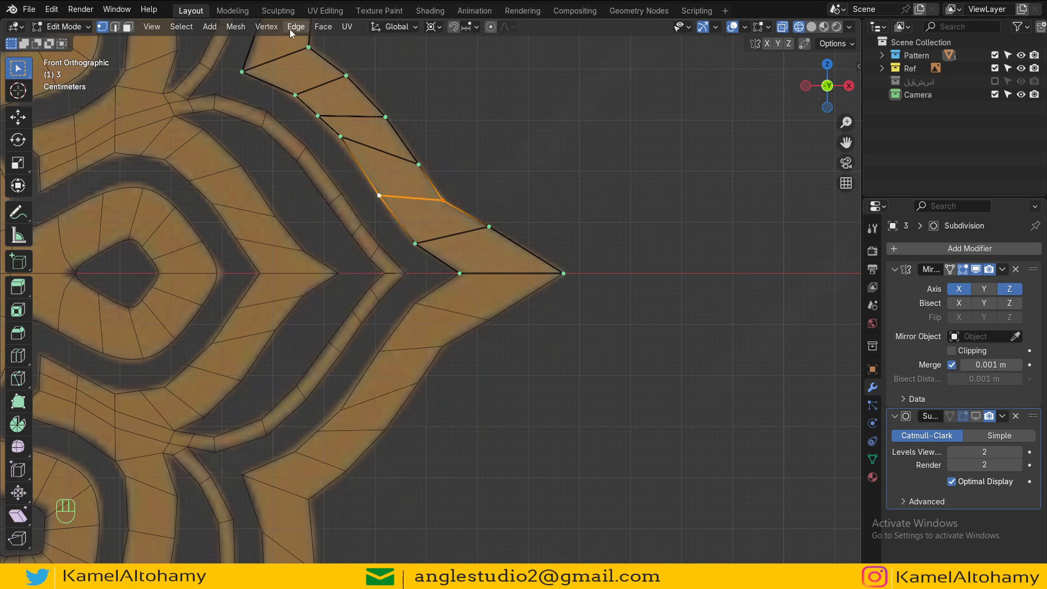
click(289, 27)
key(Escape)
right_click(471, 252)
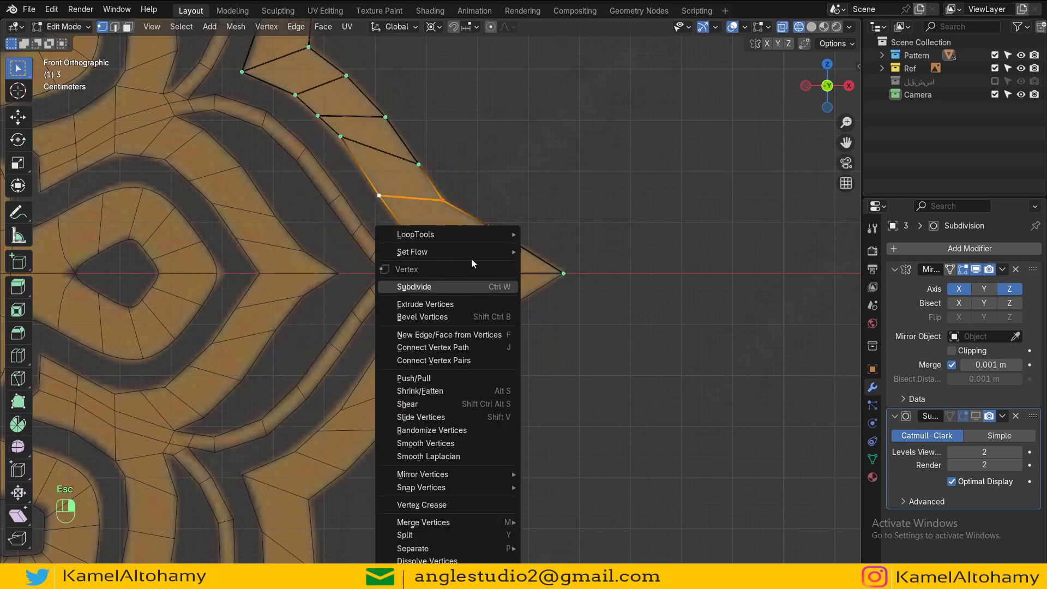
mouse_move(472, 254)
click(554, 253)
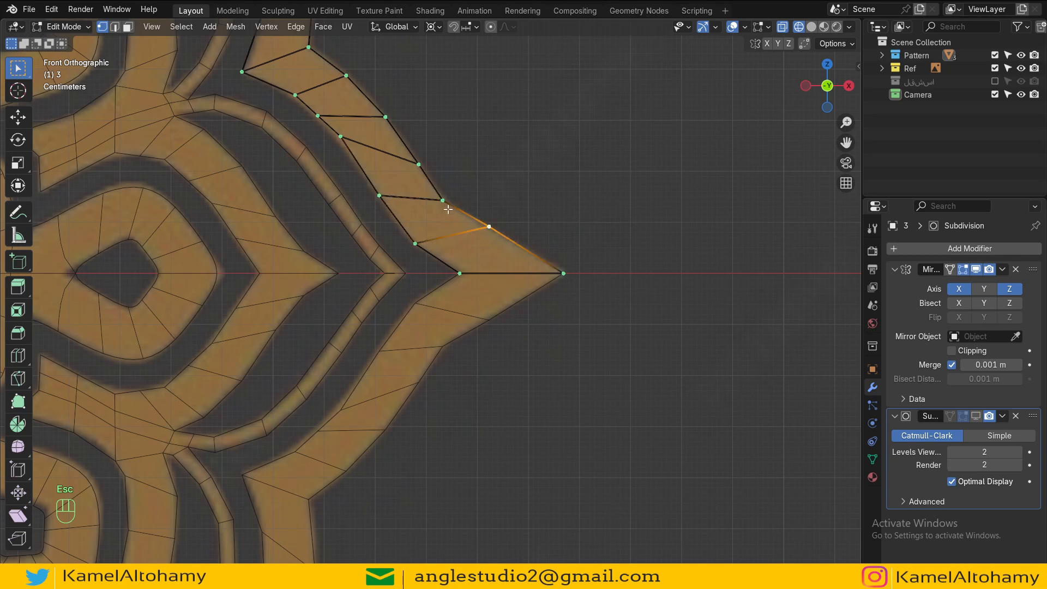
Step: In edge mode, apply Set Edge Flow to the cross edge above the star tip
key(2)
right_click(417, 201)
mouse_move(417, 201)
key(Escape)
click(414, 198)
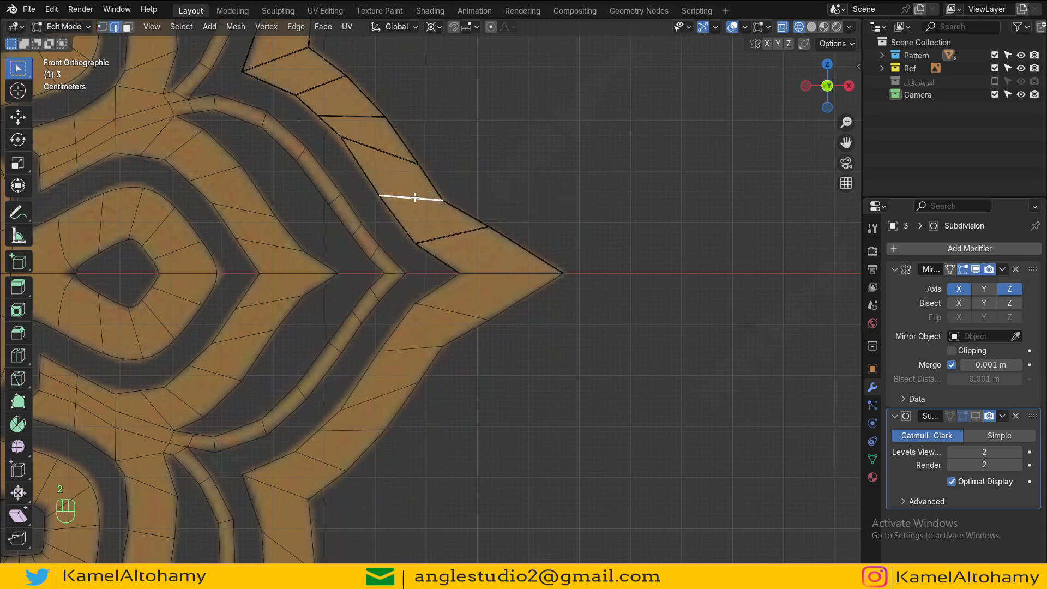
right_click(414, 197)
mouse_move(378, 546)
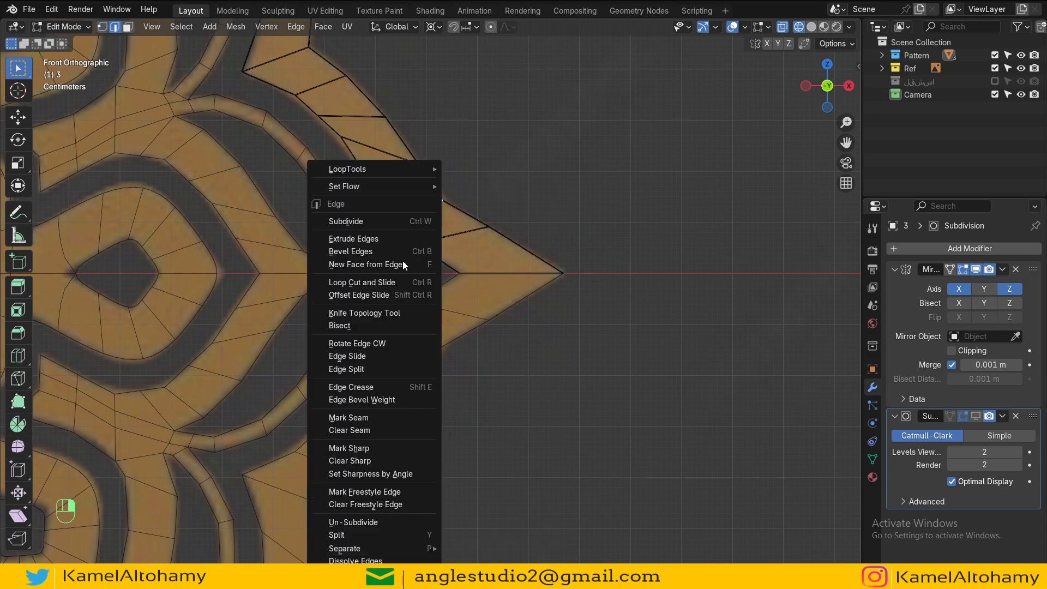
mouse_move(404, 188)
click(479, 185)
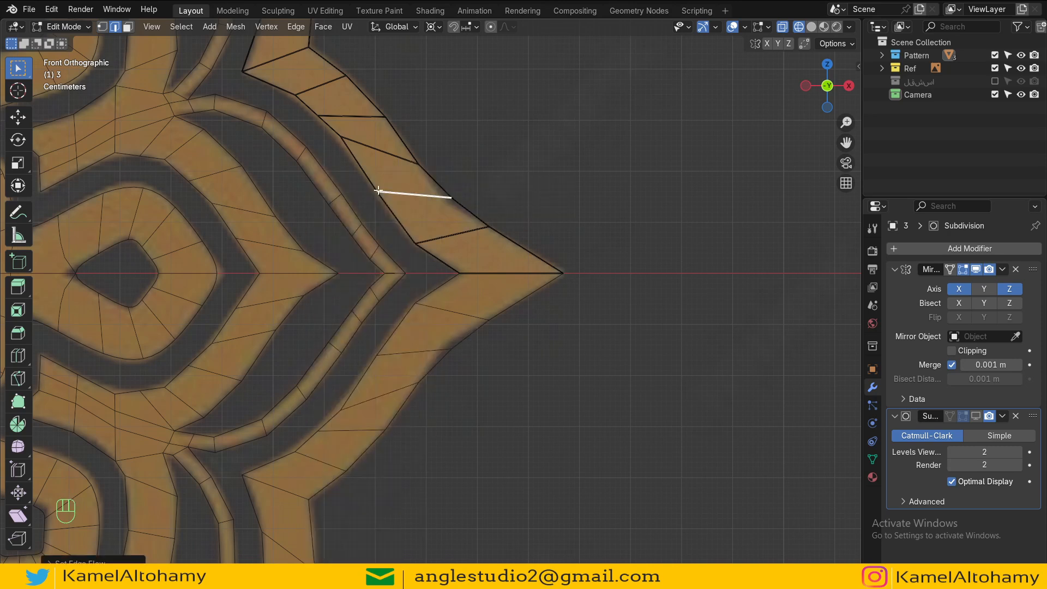
Step: Evenly space the inner-edge vertices between the star tip and the upper point with LoopTools Space
key(1)
shift+middle_drag(360, 151, 473, 301)
scroll(503, 349, up, 2)
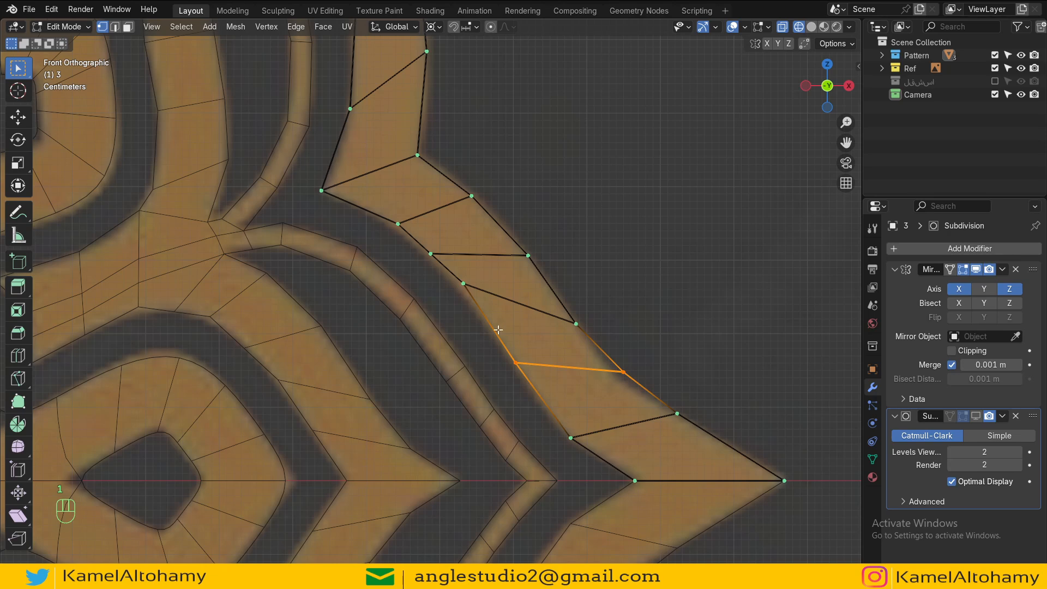
shift+middle_drag(412, 266, 354, 191)
ctrl+click(263, 115)
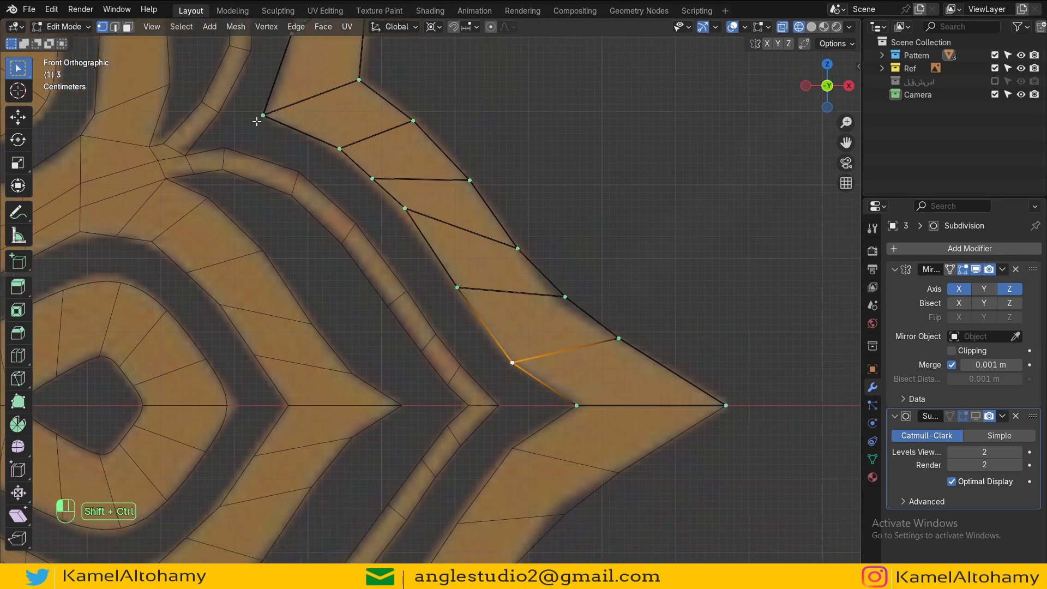
right_click(301, 167)
mouse_move(312, 148)
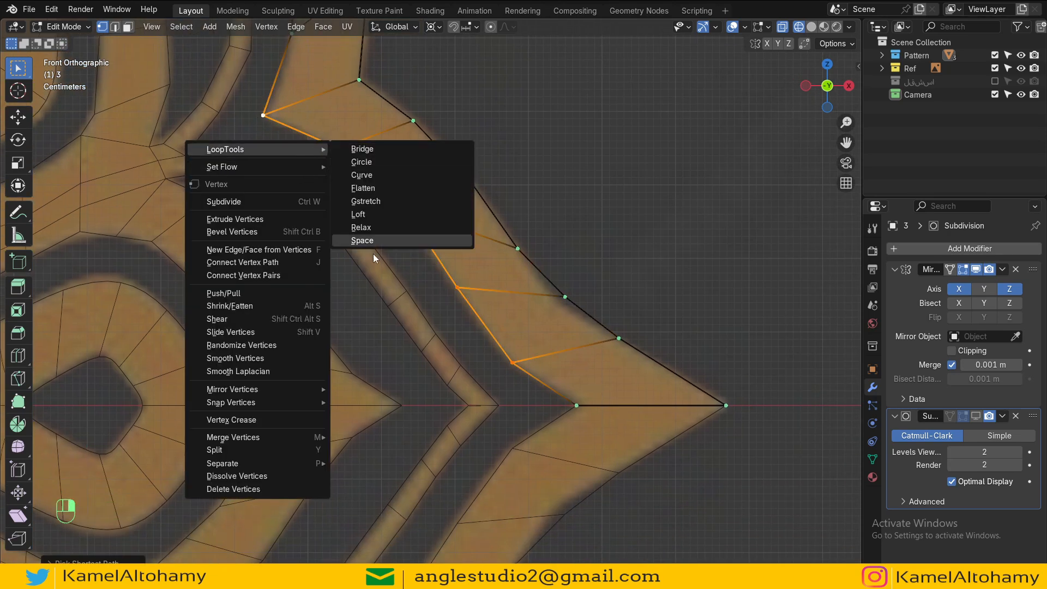
click(371, 239)
Step: Evenly space the outer-edge vertices along the same stretch with LoopTools Space
click(621, 326)
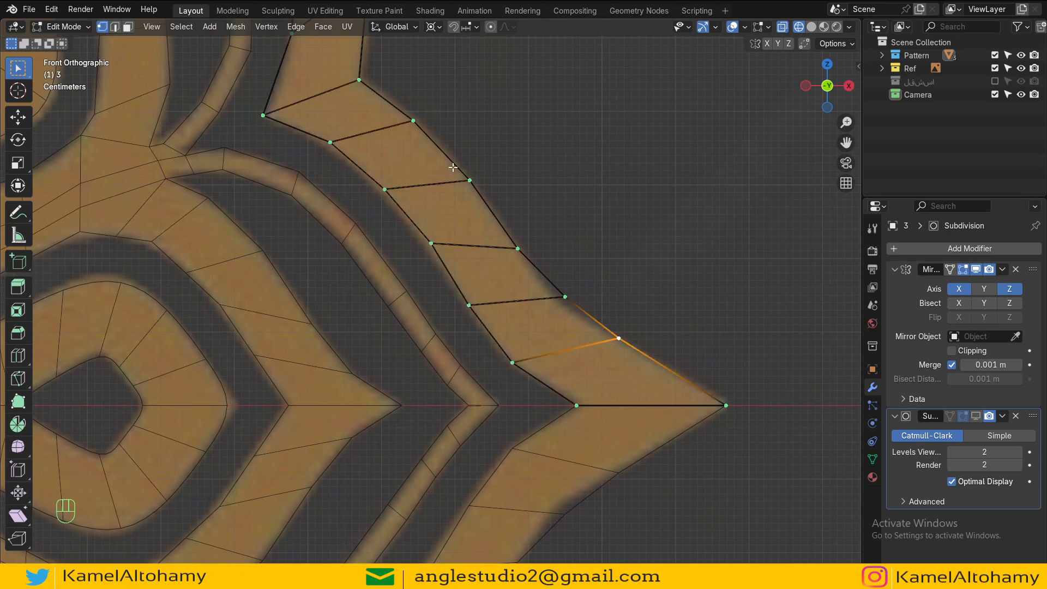
ctrl+click(360, 79)
right_click(360, 80)
mouse_move(361, 80)
click(431, 171)
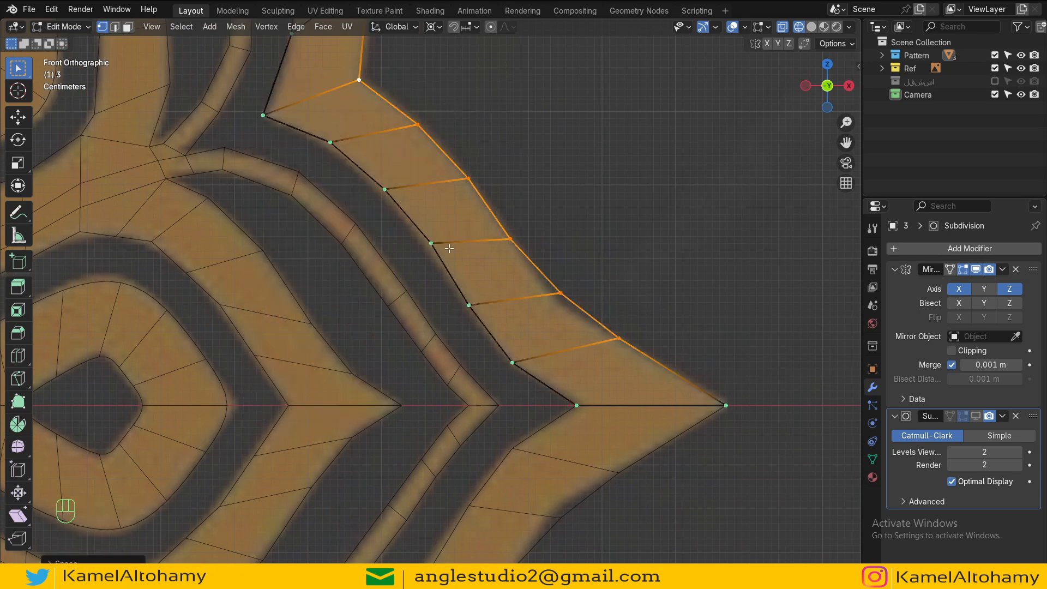
Step: Nudge the inner-edge vertices one by one to follow the reference outline
click(431, 244)
shift+click(391, 192)
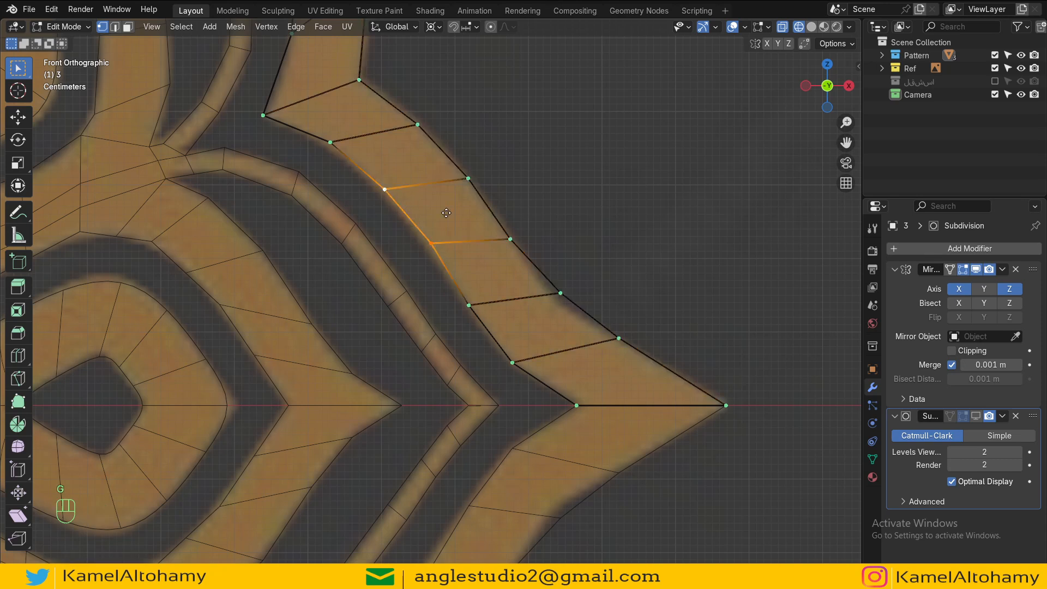
click(445, 215)
click(331, 143)
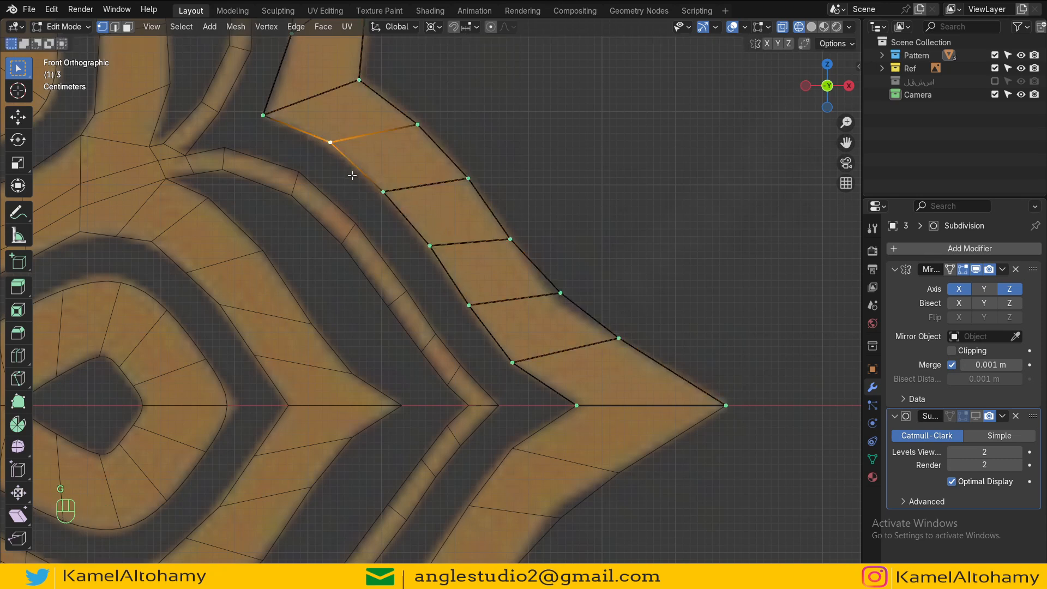
key(g)
click(356, 192)
click(396, 200)
key(g)
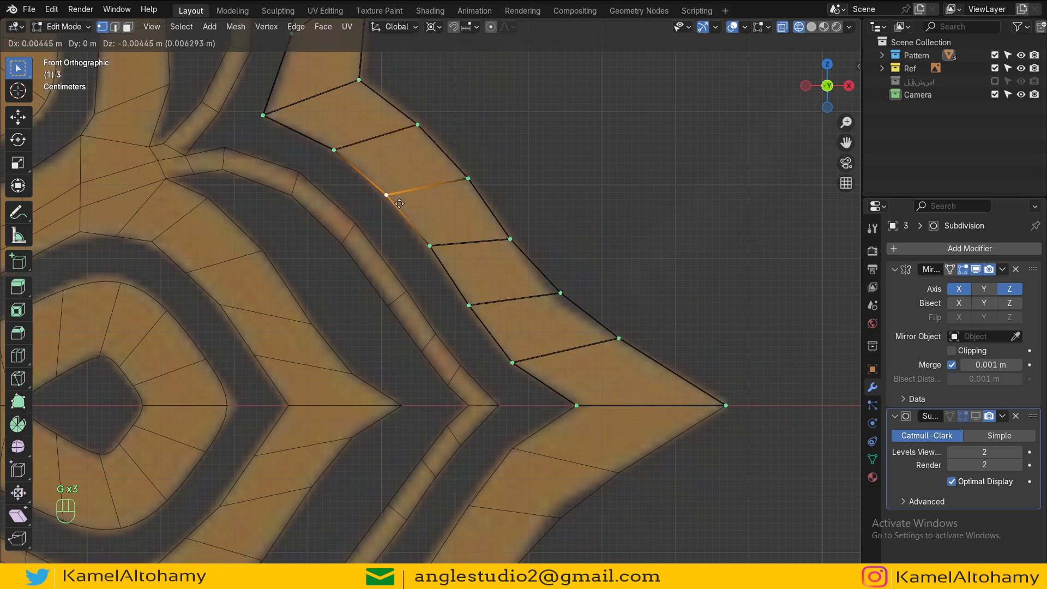
click(400, 206)
click(441, 248)
key(g)
click(445, 255)
click(477, 318)
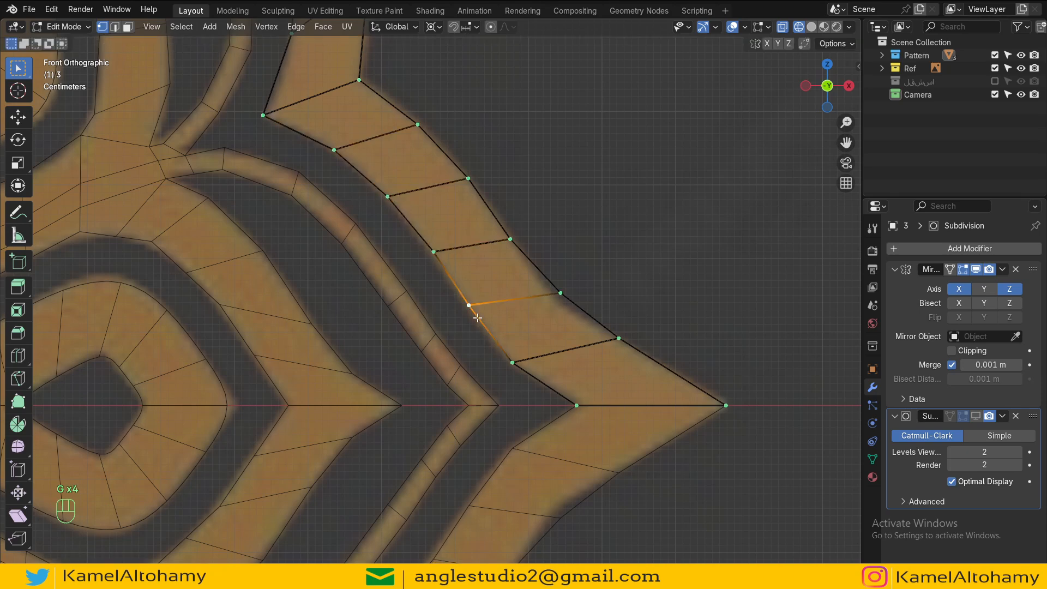
key(g)
click(480, 324)
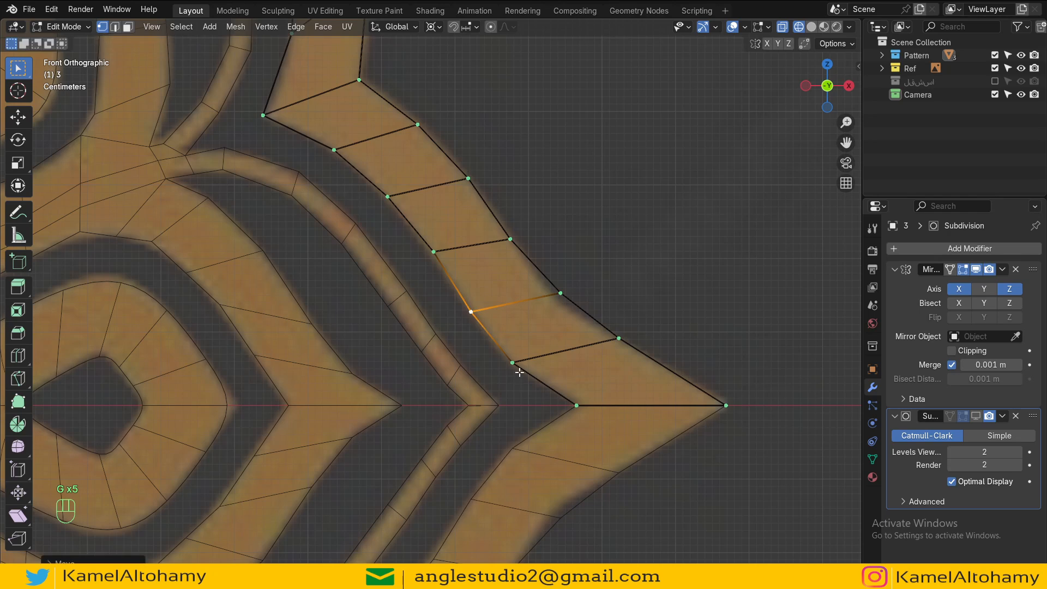
Step: Review the whole star outline in object mode
click(575, 296)
click(719, 399)
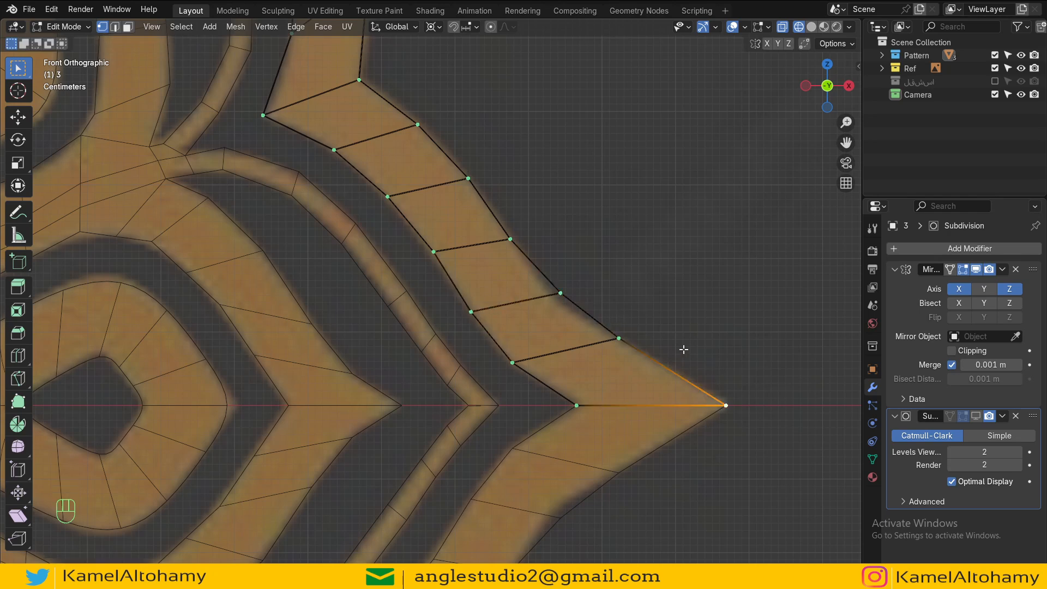
ctrl+shift+click(356, 80)
key(Tab)
scroll(469, 267, down, 8)
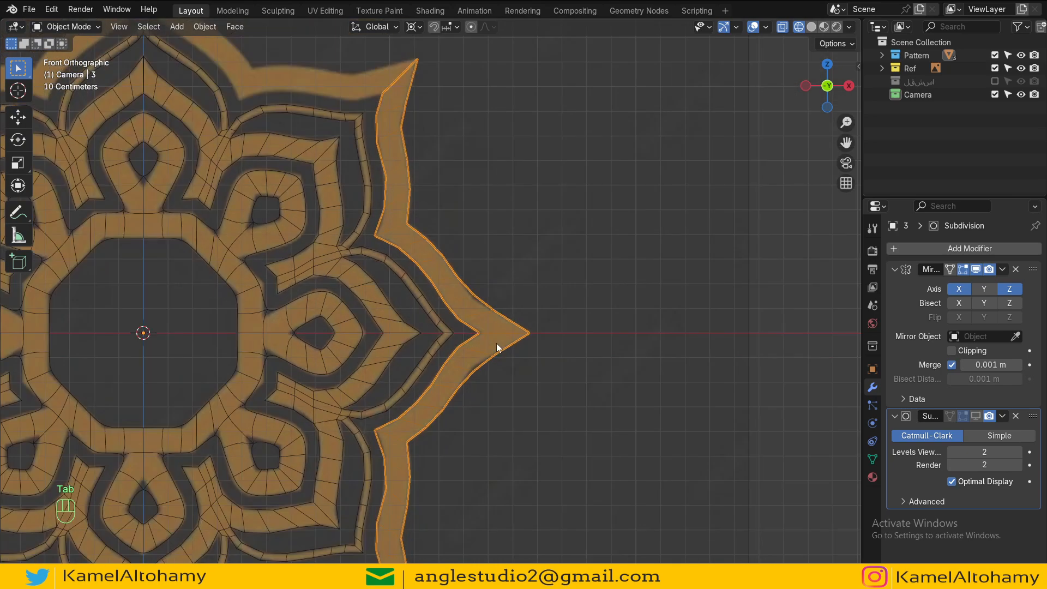
scroll(496, 343, up, 5)
key(Tab)
Step: Nudge the outer-edge vertices near the horizontal star tip to match the reference and leave edit mode
click(560, 293)
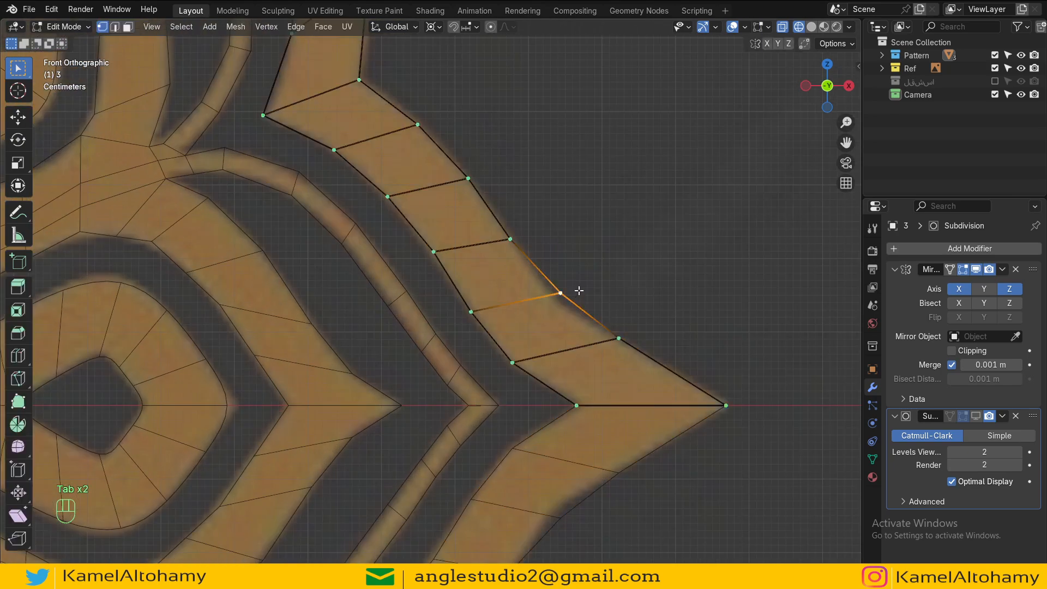
key(g)
click(574, 294)
click(610, 337)
key(g)
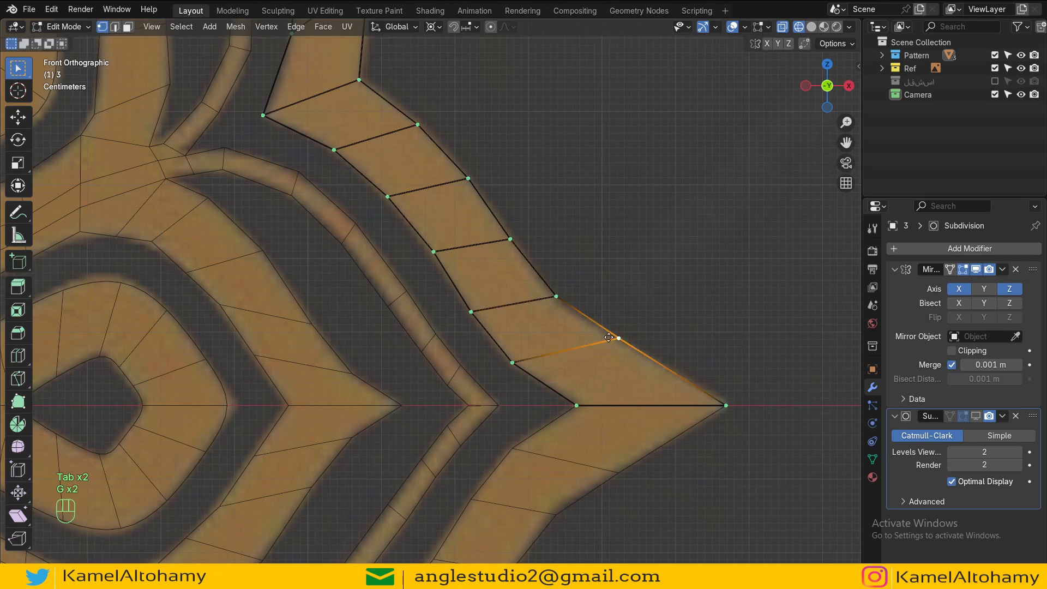
click(608, 337)
click(550, 298)
key(g)
click(548, 297)
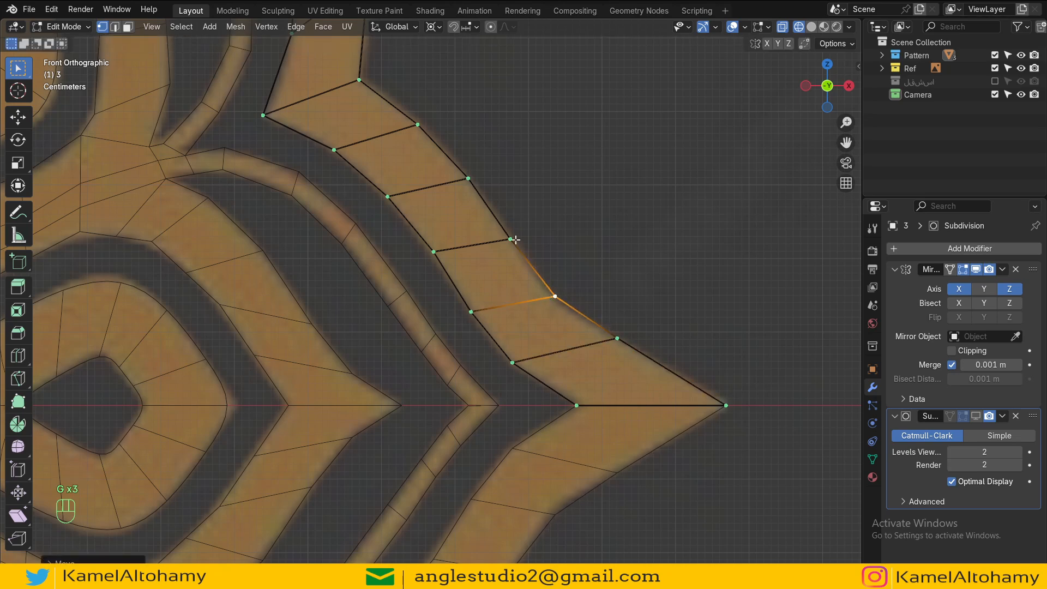
click(512, 236)
scroll(505, 256, down, 4)
scroll(504, 256, down, 5)
key(Tab)
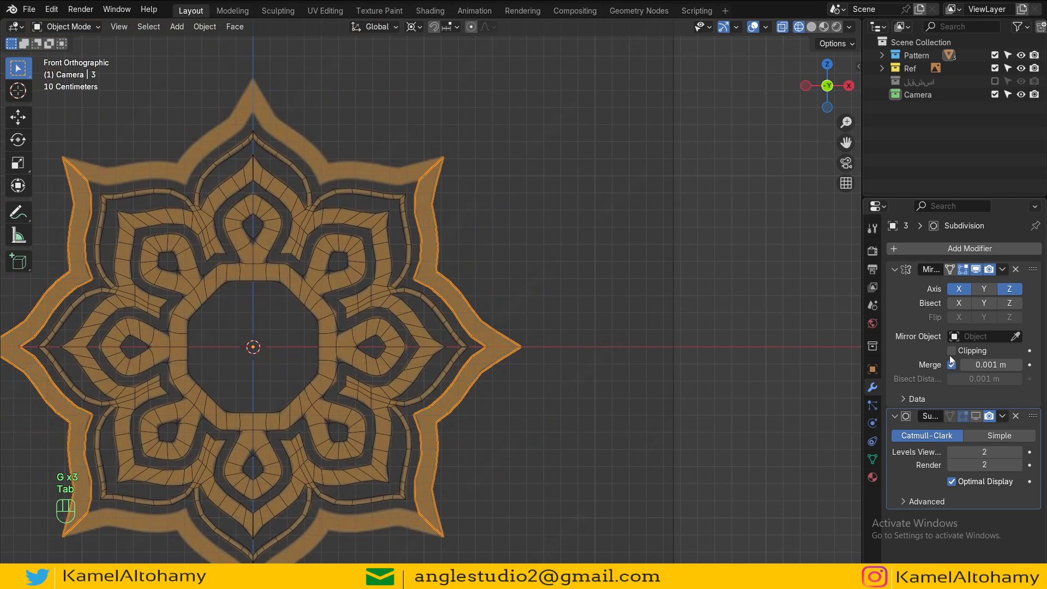
Step: Try duplicating the outer-edge strip and rotating it about the Y axis, then delete the duplicate
key(Tab)
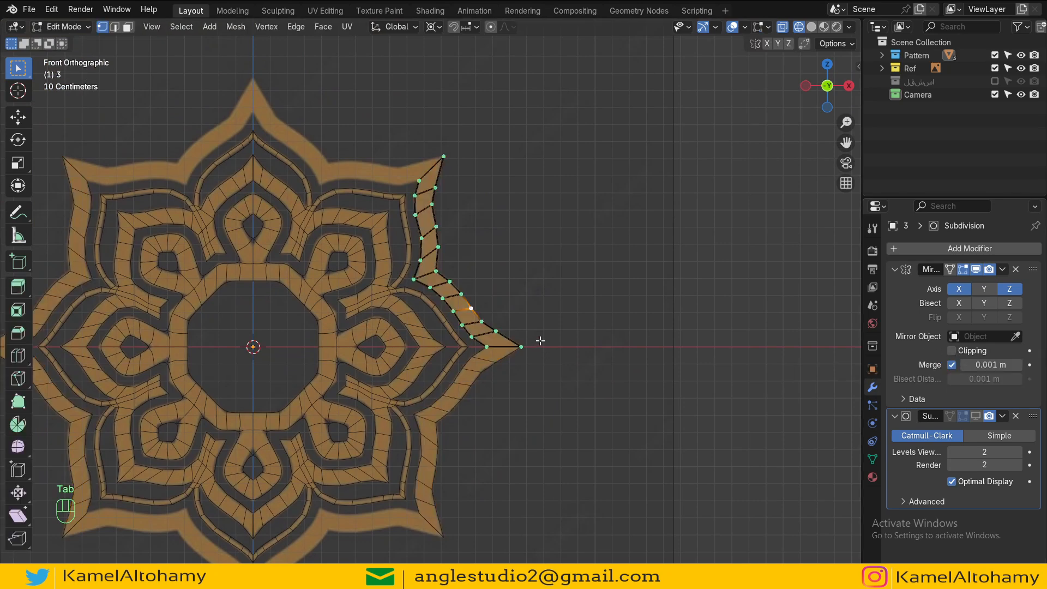
key(Tab)
key(Tab)
key(Tab)
key(Tab)
key(a)
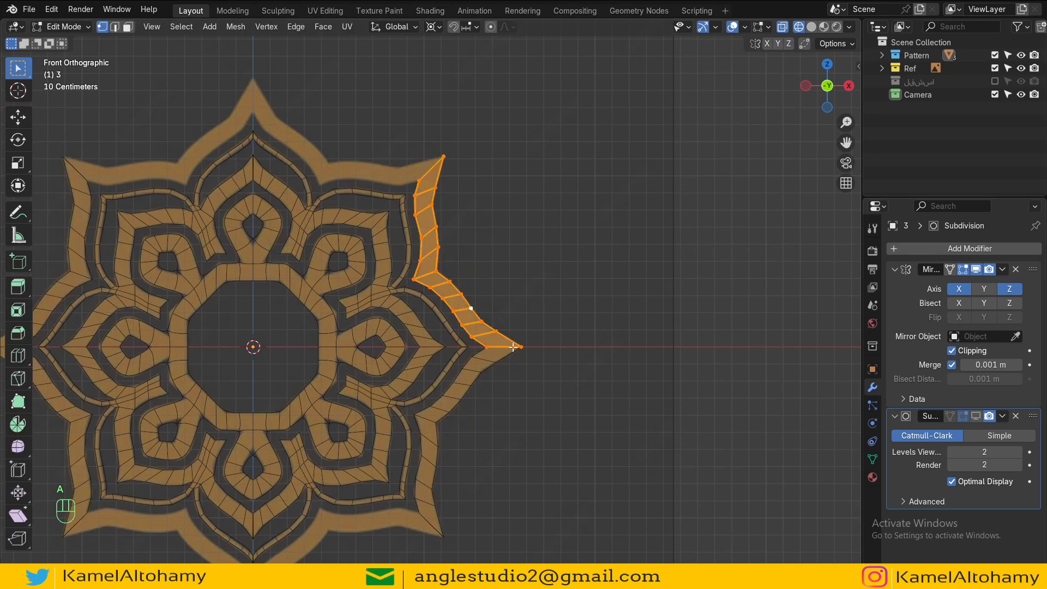
key(shift+d)
key(r)
key(y)
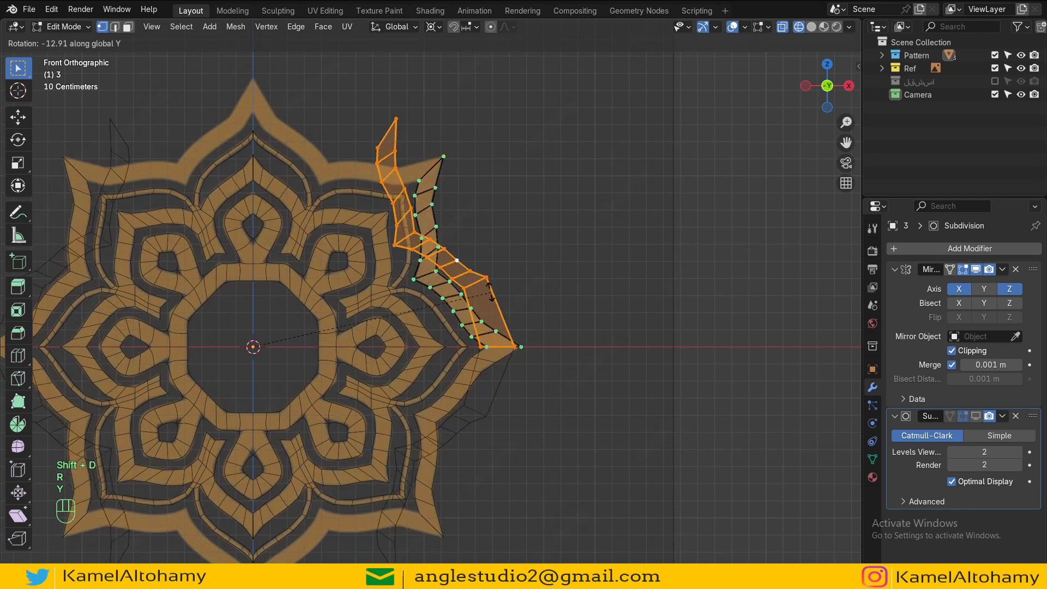
right_click(492, 298)
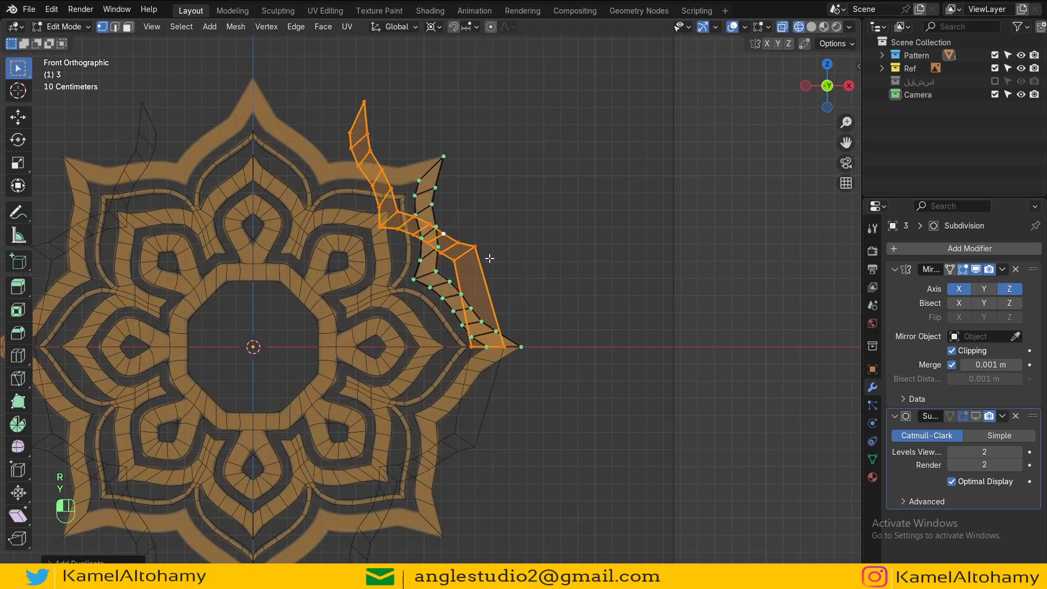
key(x)
click(464, 170)
Step: Turn off clipping on the outer star's Mirror modifier and return to edit mode
key(Tab)
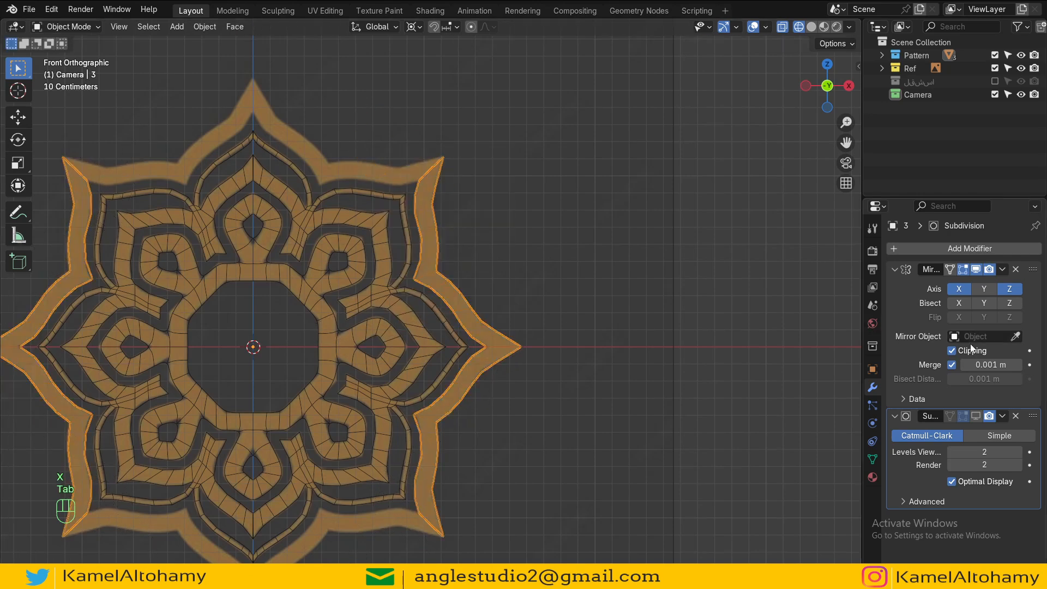
click(956, 352)
key(Tab)
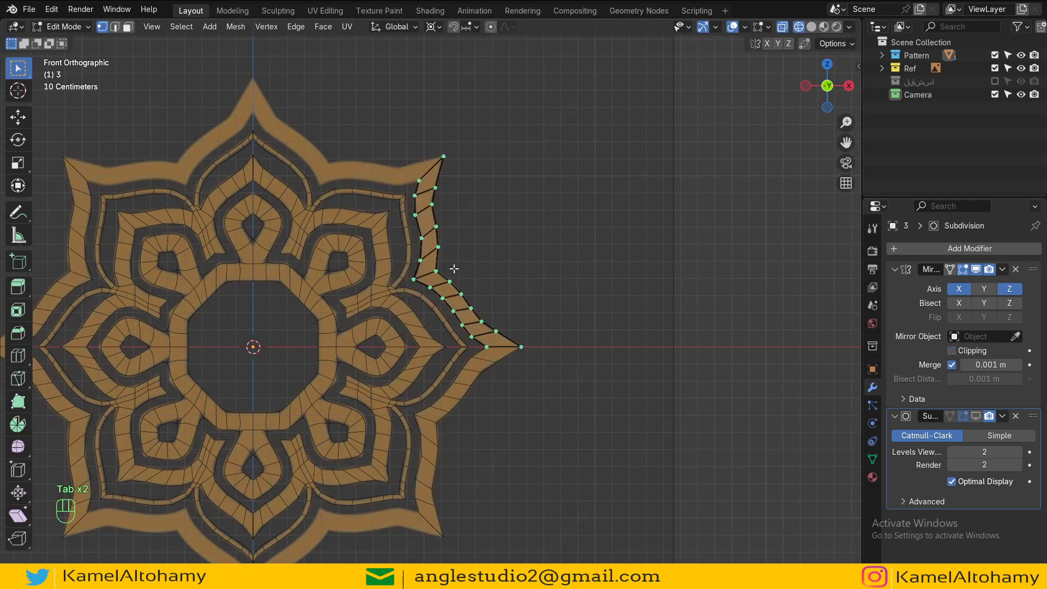
Step: Duplicate the whole outer-edge strip and rotate the copy -45 degrees about Y to form the next star point
scroll(647, 315, up, 1)
key(a)
shift+middle_drag(507, 316, 556, 371)
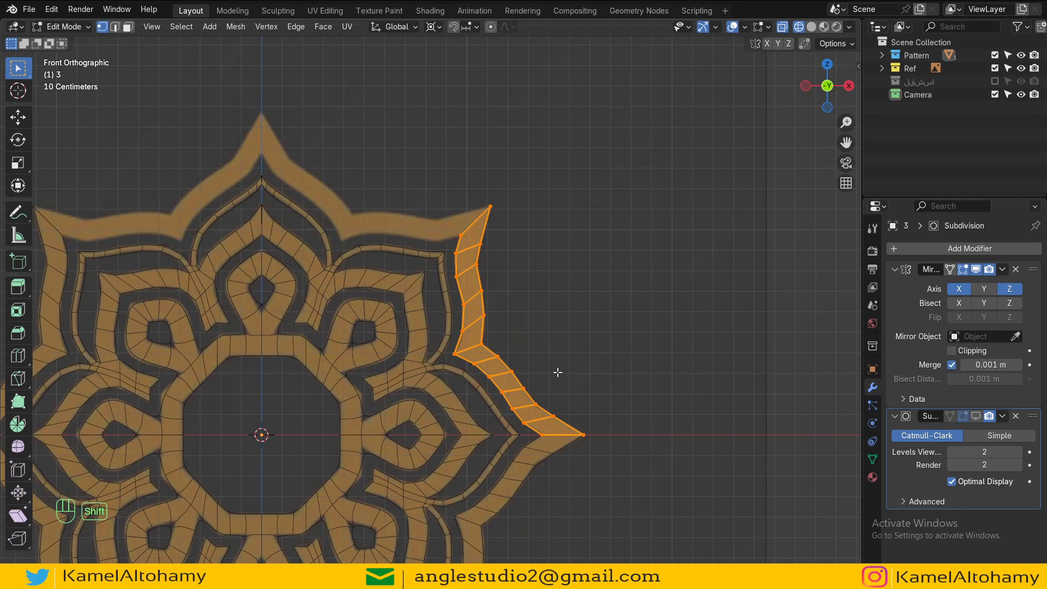
key(shift+d)
text(ry)
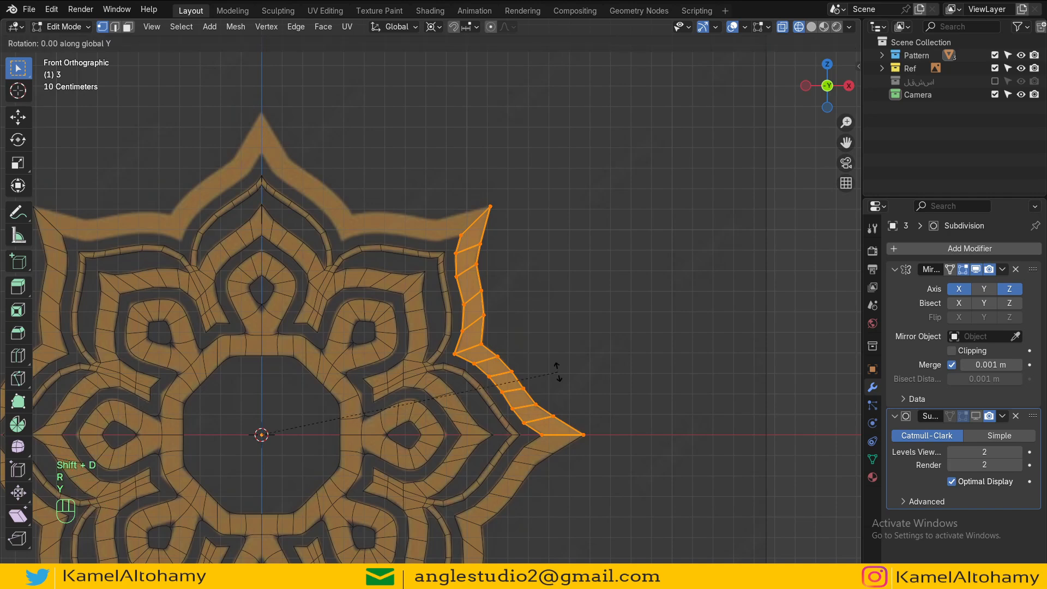
text(-45)
key(Tab)
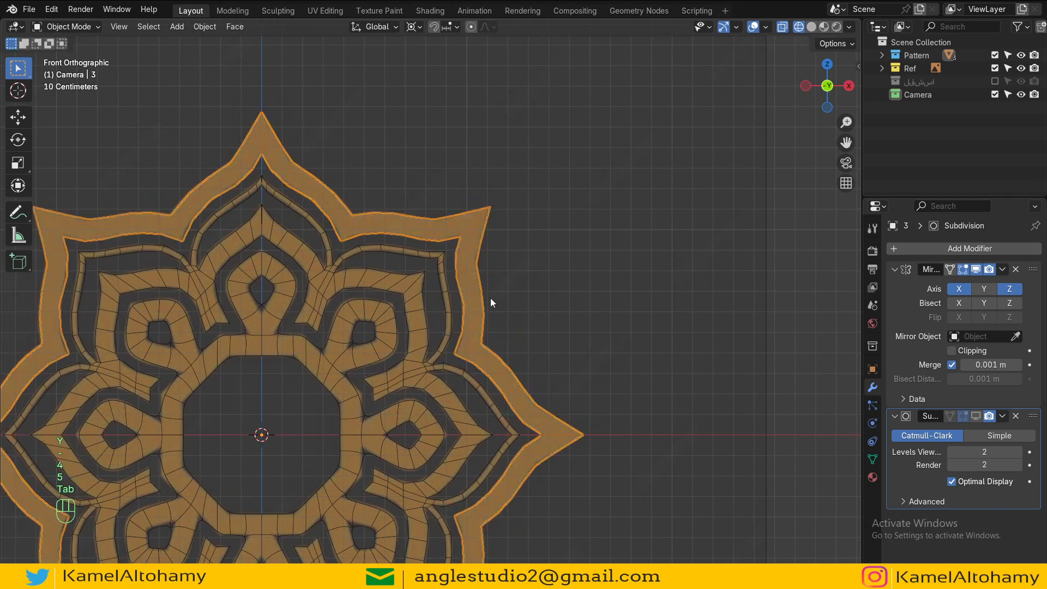
Step: Merge the duplicated strip's end vertices onto the original strip's corner vertices at the inner and outer tip
scroll(489, 298, down, 3)
key(Tab)
scroll(473, 443, up, 10)
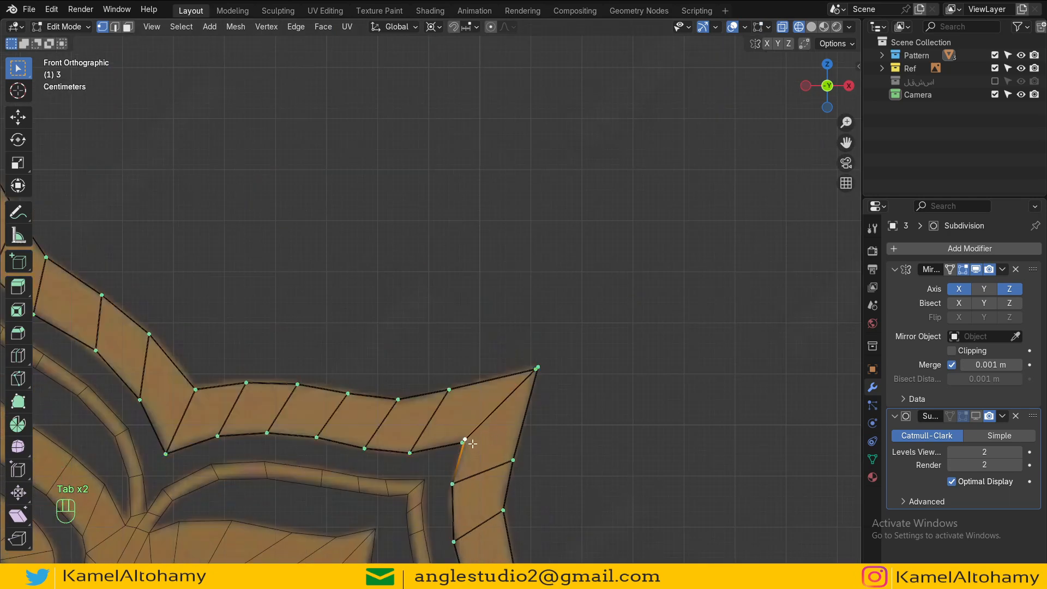
shift+click(462, 443)
key(m)
click(474, 430)
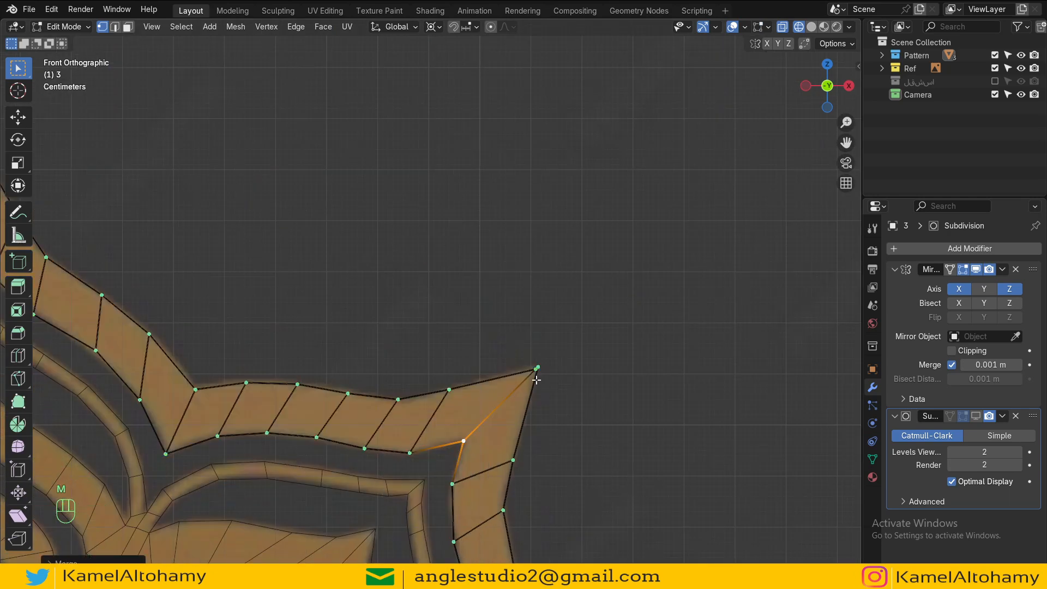
click(538, 367)
shift+click(537, 367)
key(m)
click(551, 364)
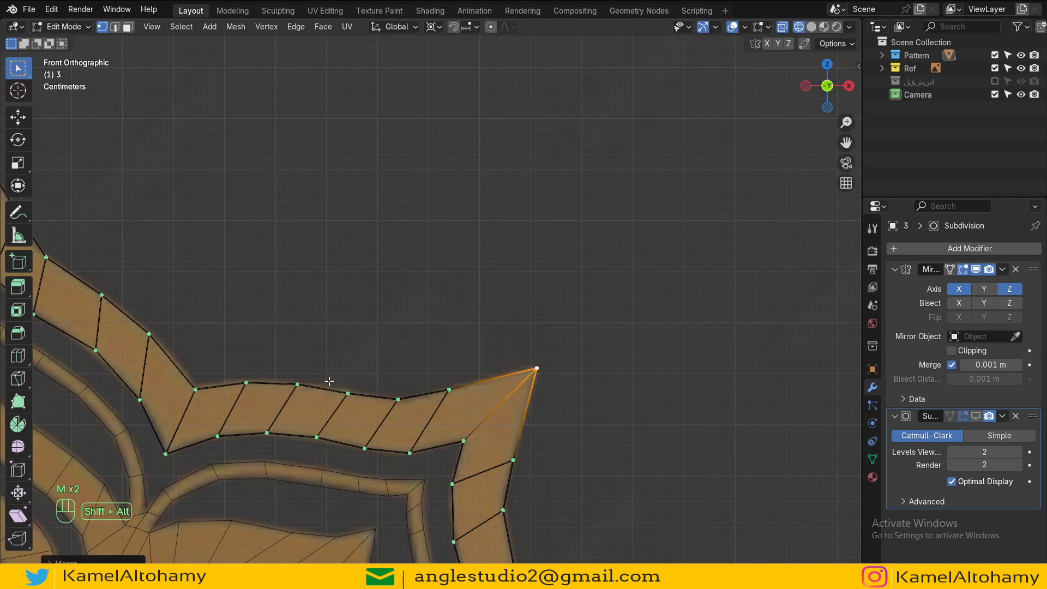
Step: Select all vertices of the outline and merge them by distance
shift+middle_drag(329, 381, 547, 353)
scroll(302, 300, up, 2)
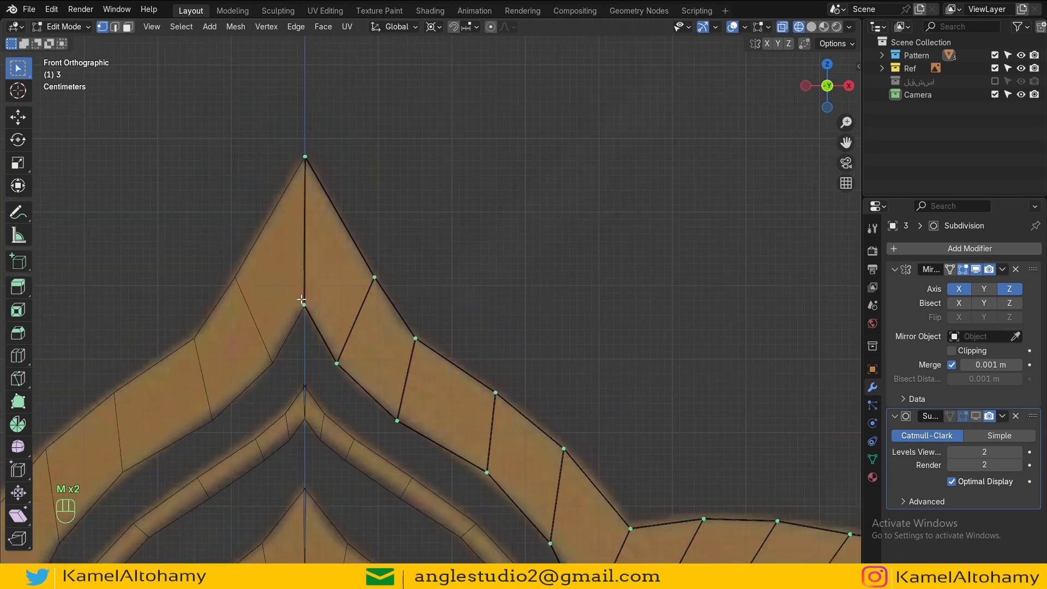
key(a)
key(m)
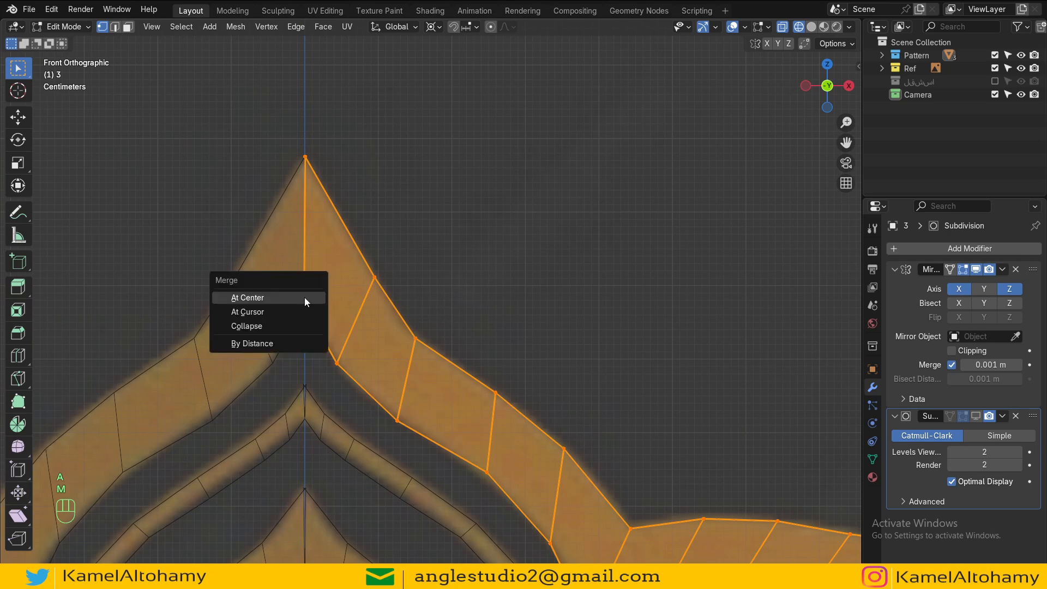
click(270, 344)
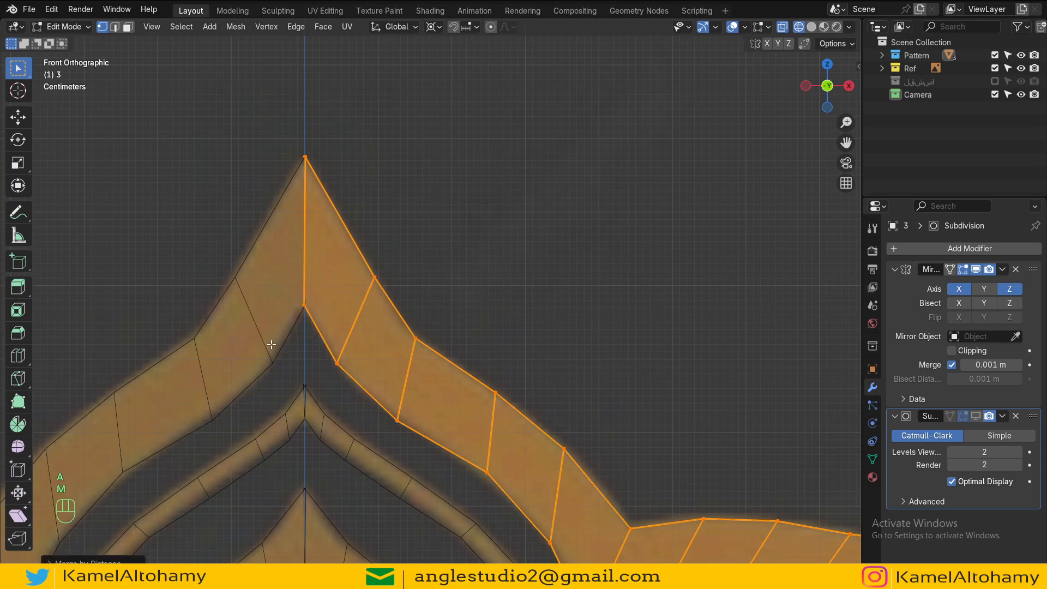
Step: Box-select the overlapping vertices at the top star tip and merge them
click(306, 161)
key(g)
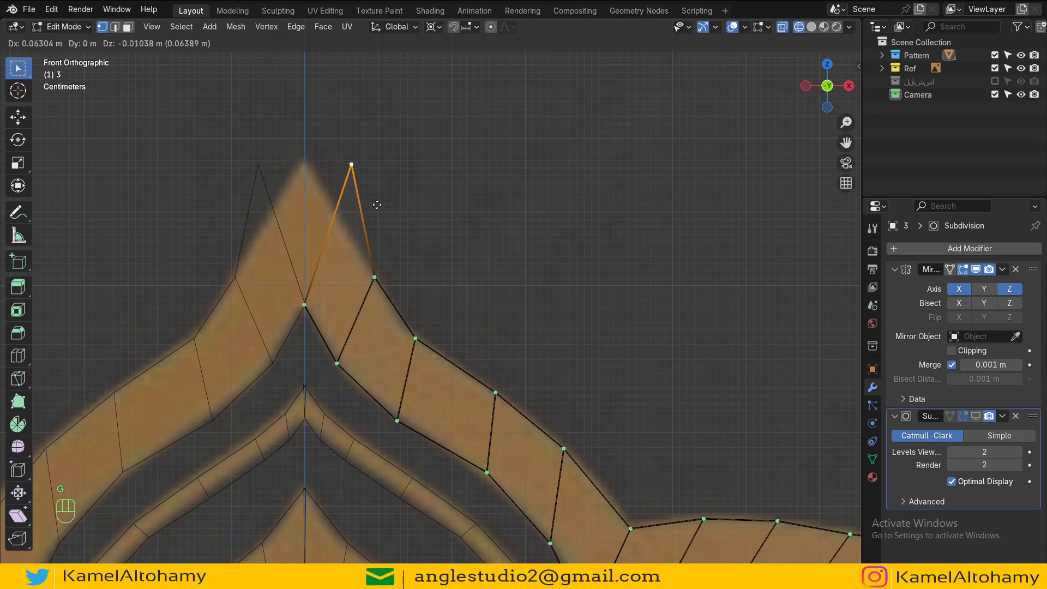
key(Escape)
key(alt+a)
key(b)
drag(269, 109, 350, 158)
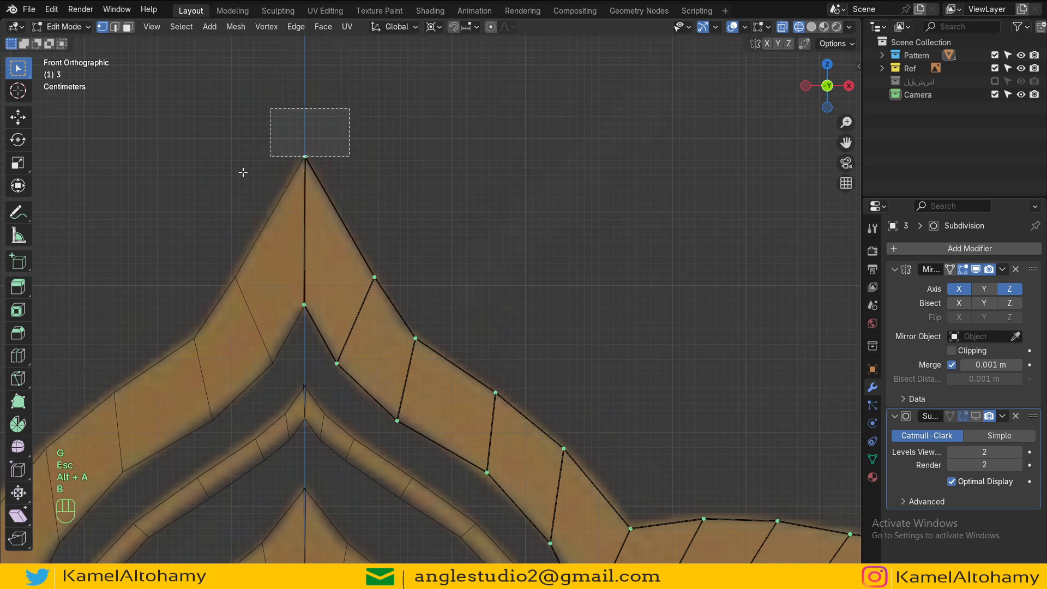
key(m)
click(269, 190)
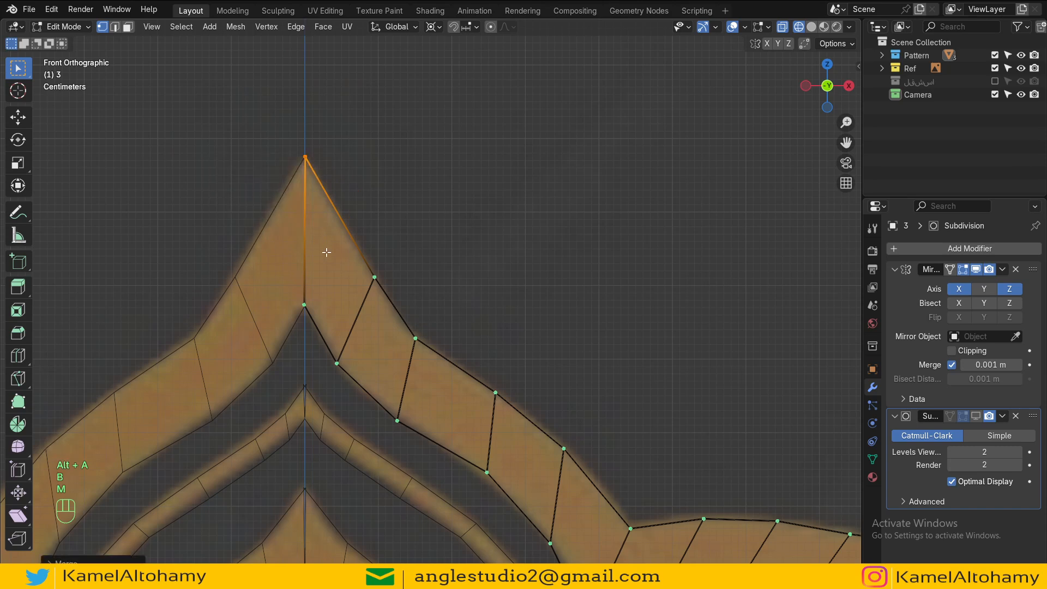
key(g)
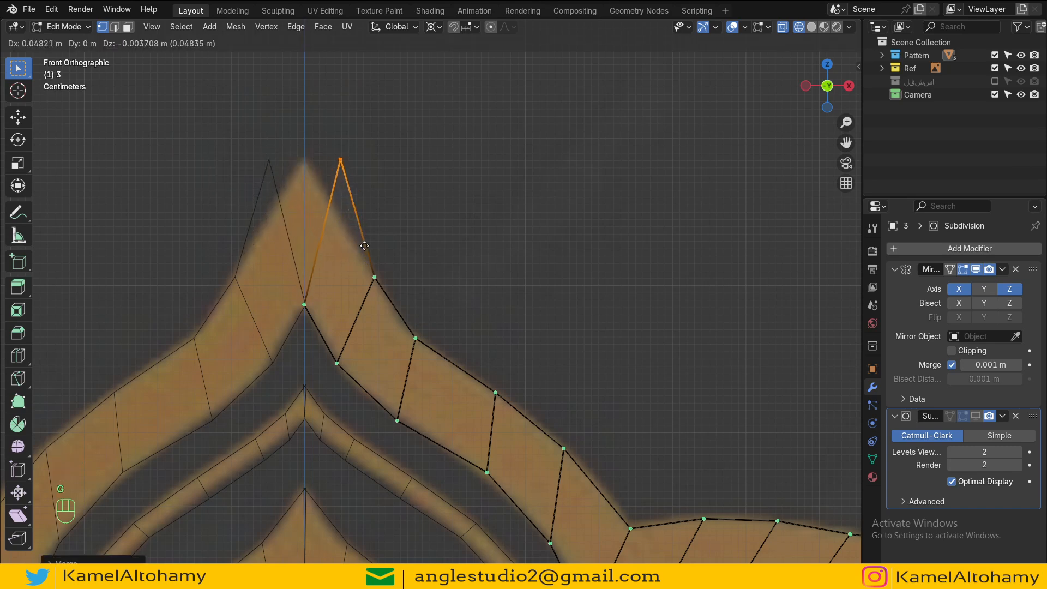
key(Escape)
Step: Select the two centre-line vertices of the top tip and move them slightly upward, then leave edit mode
shift+click(305, 306)
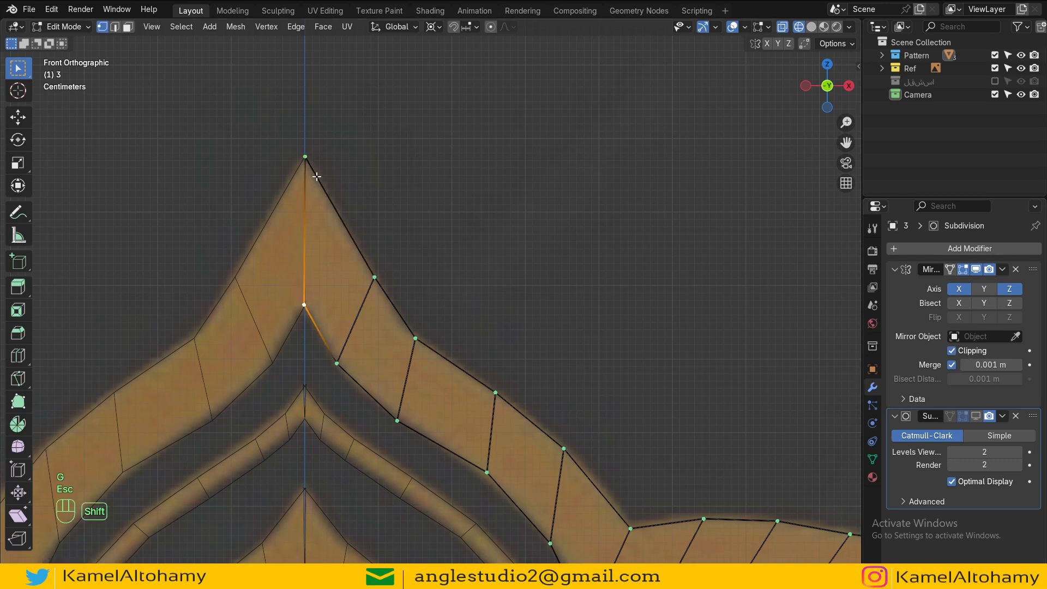
key(g)
key(x)
key(Tab)
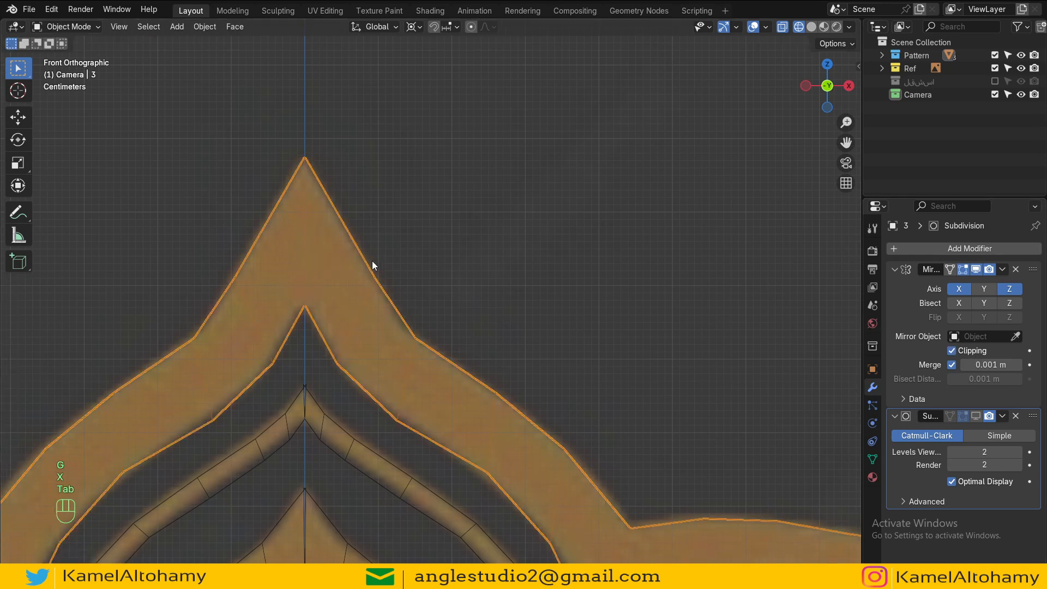
key(Tab)
key(g)
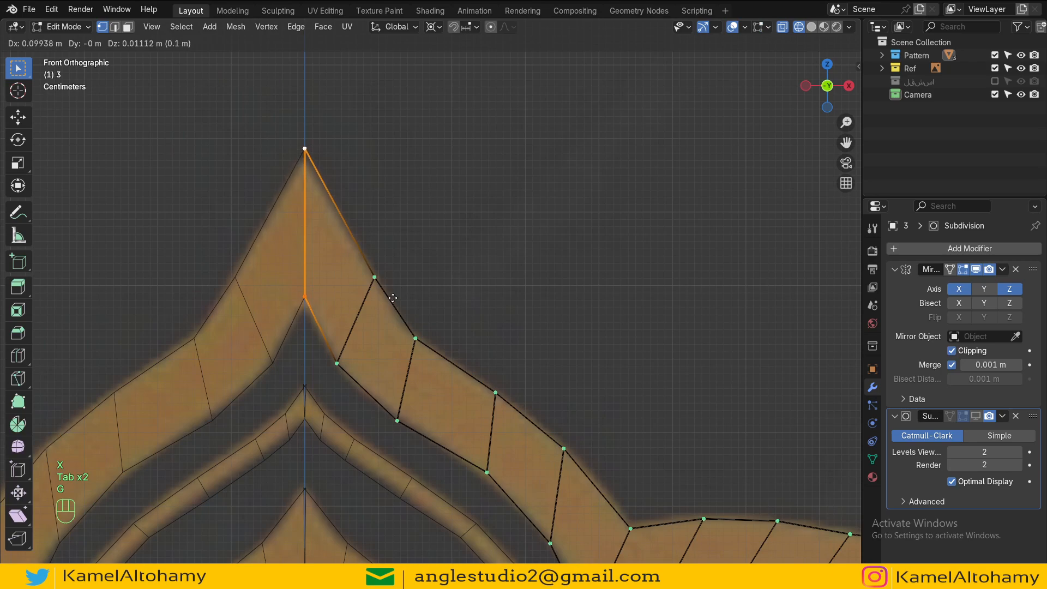
click(396, 310)
key(Tab)
Step: Switch the viewport to solid shading
scroll(494, 340, down, 6)
alt+shift+drag(526, 372, 288, 206)
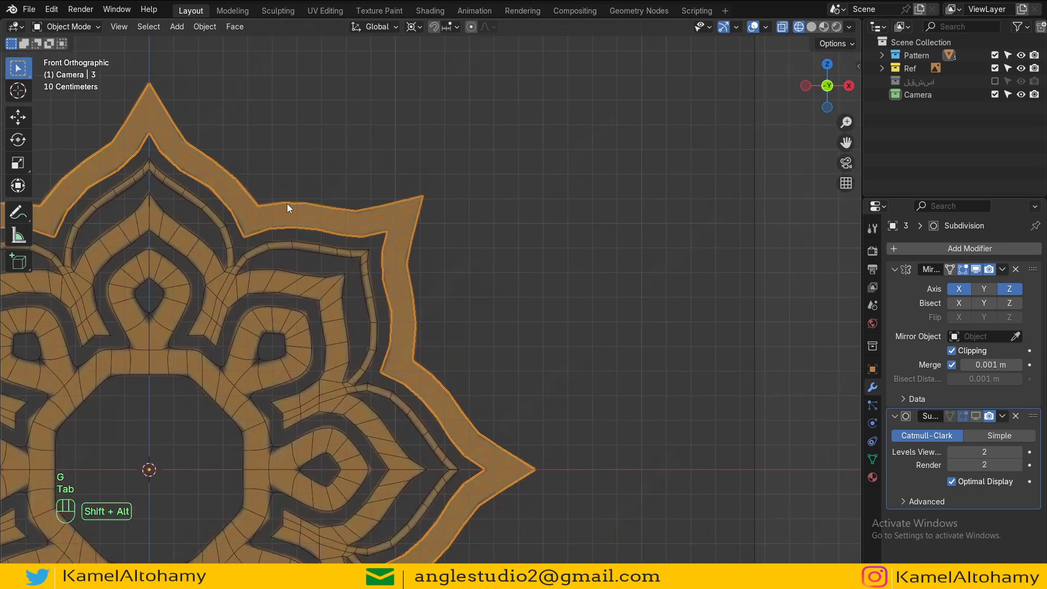
key(z)
mouse_move(466, 331)
alt+shift+mouse_down()
mouse_move(538, 296)
mouse_move(528, 324)
alt+shift+mouse_up()
Step: Collapse the Mirror modifier panel and set the Subdivision modifier's render levels to 3
key(Tab)
scroll(518, 307, down, 3)
scroll(511, 321, up, 3)
click(892, 269)
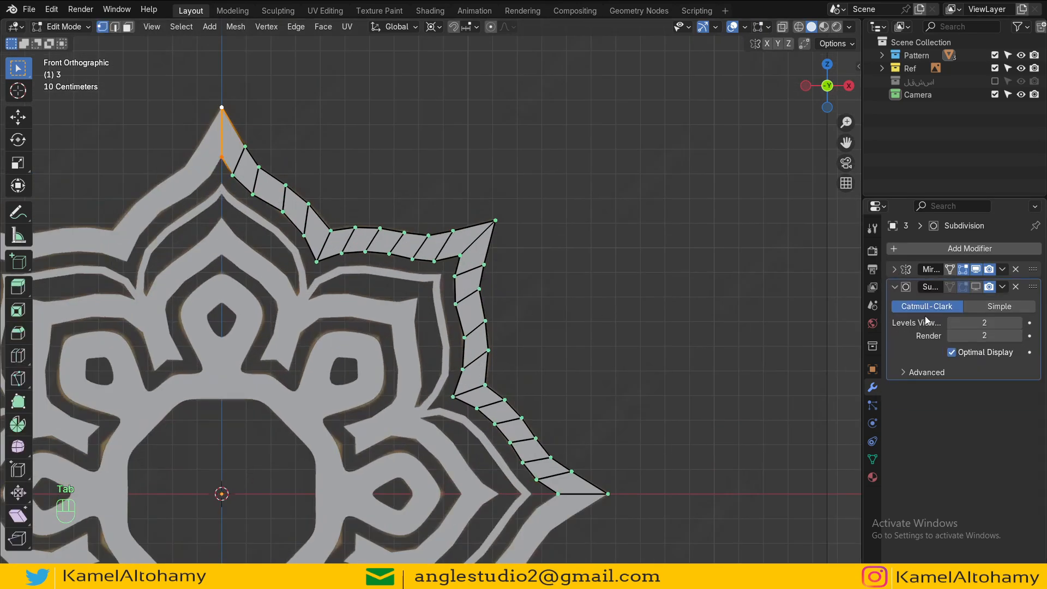
click(1017, 335)
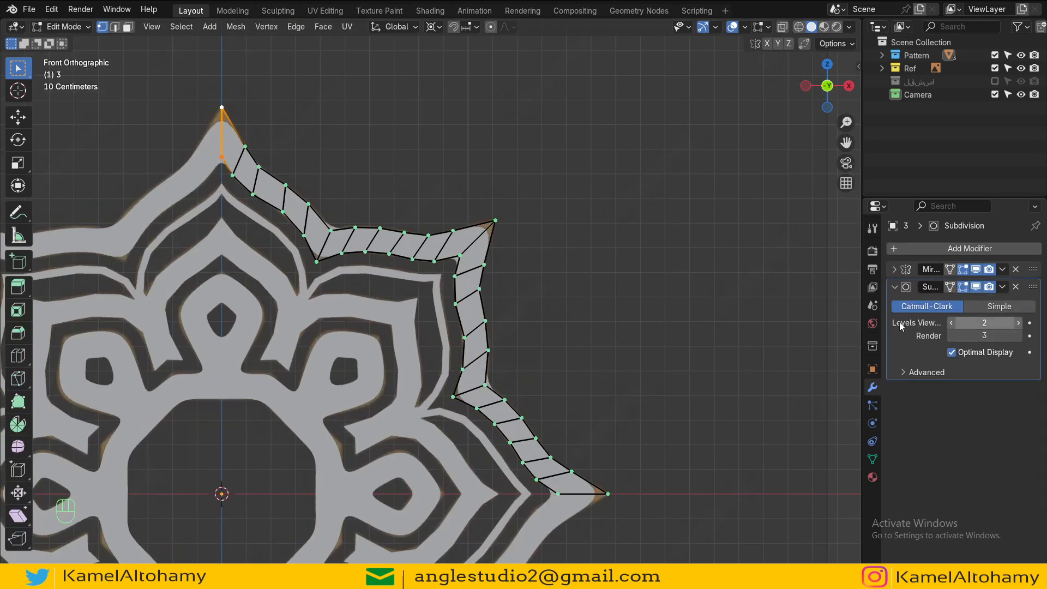
Step: Disable the Subdivision modifier's viewport display on the outer star
key(Tab)
scroll(643, 340, down, 3)
click(976, 286)
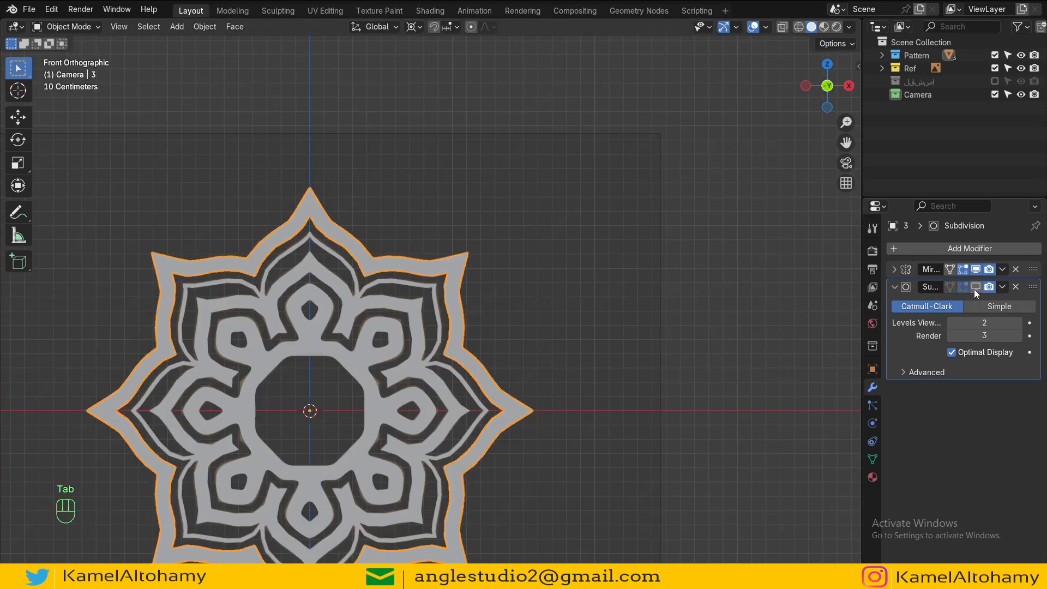
scroll(785, 388, down, 3)
shift+middle_drag(580, 417, 638, 280)
scroll(646, 255, up, 3)
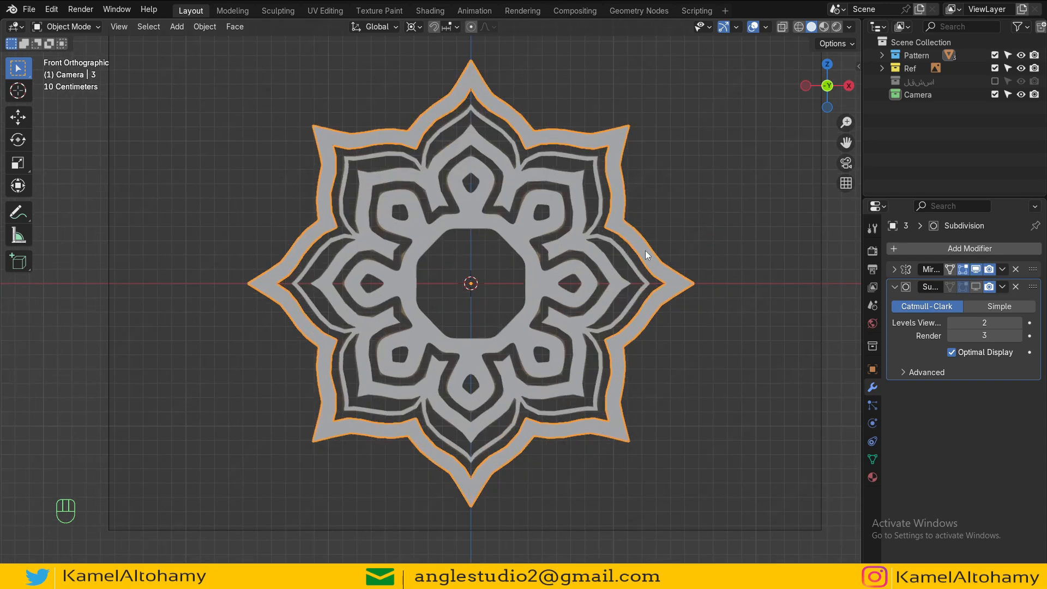
Step: Remove the Subdivision modifier from both inner pattern objects and from the outer star outline
click(599, 248)
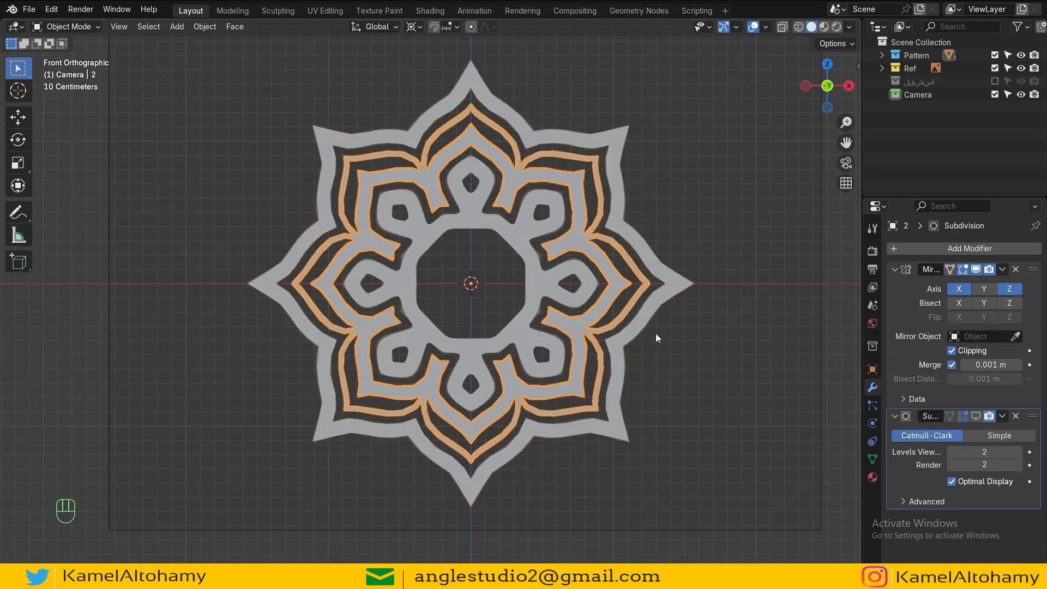
key(z)
key(z)
click(1016, 415)
click(582, 290)
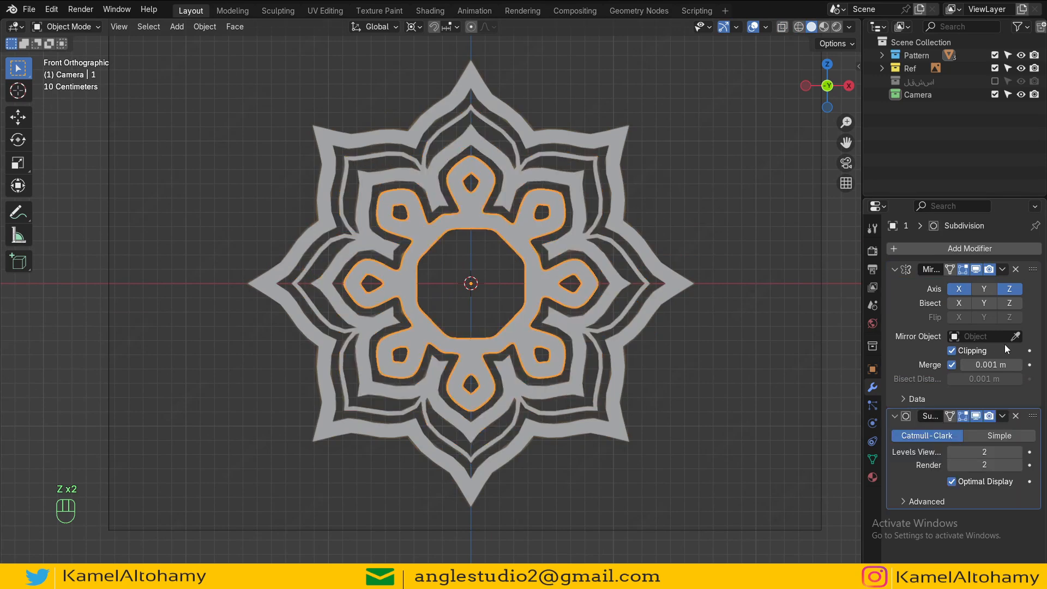
click(894, 270)
click(1016, 287)
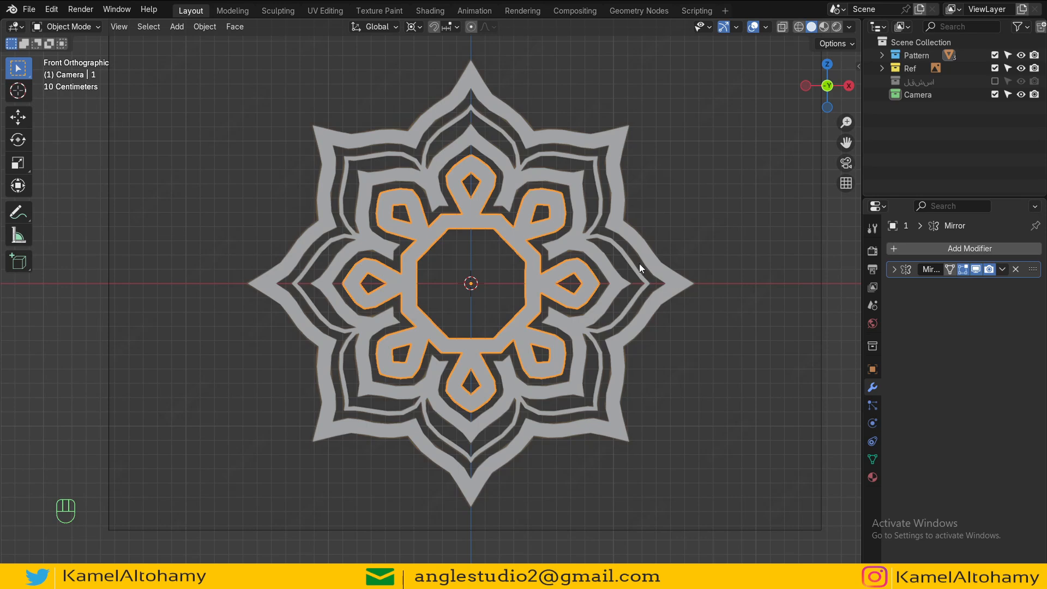
click(646, 264)
click(1015, 287)
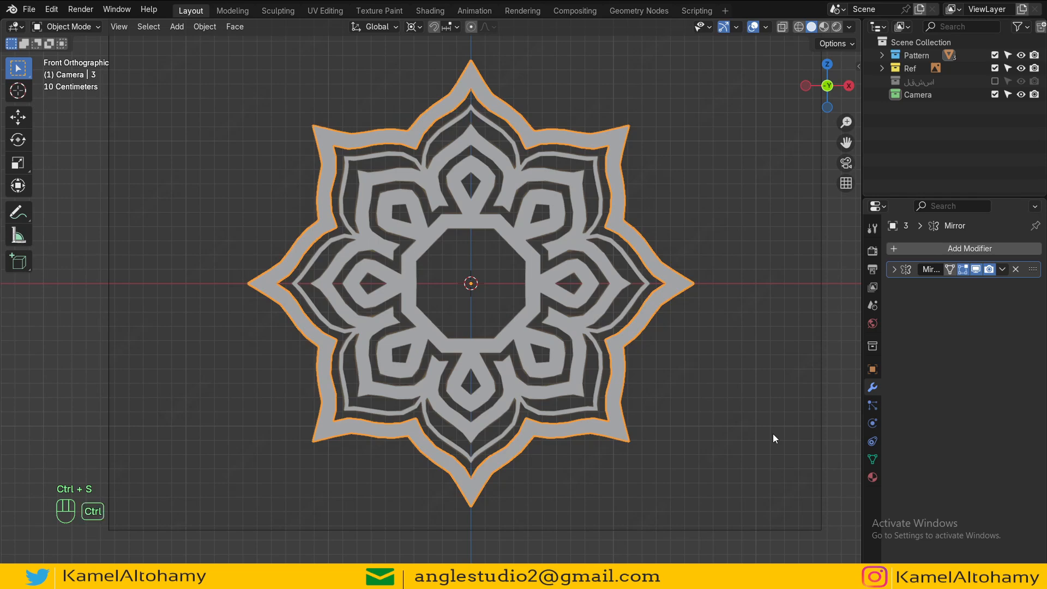
key(F9)
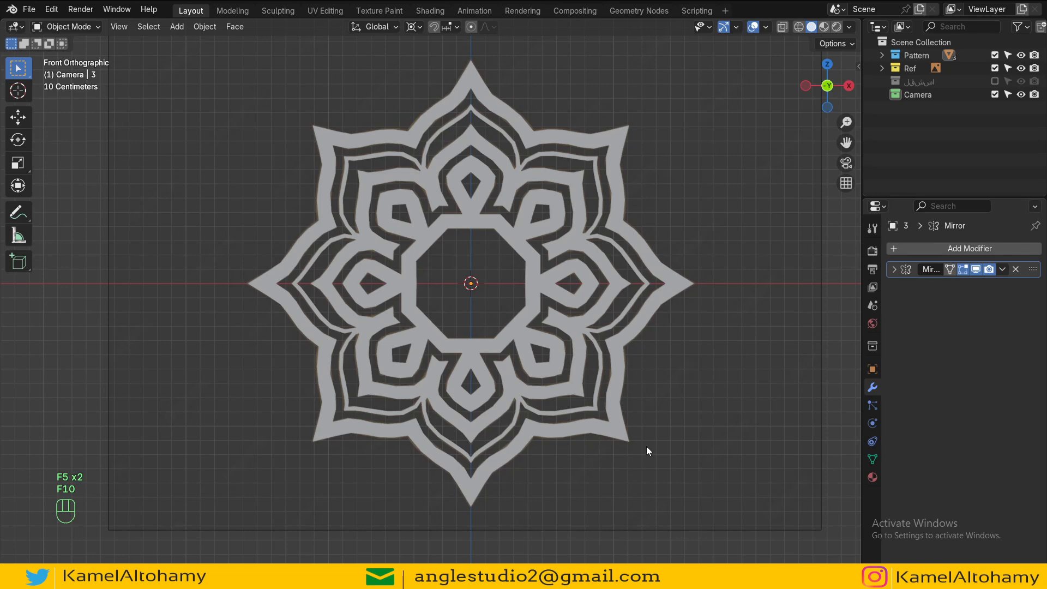
scroll(646, 446, up, 3)
click(601, 245)
shift+middle_drag(642, 295, 486, 324)
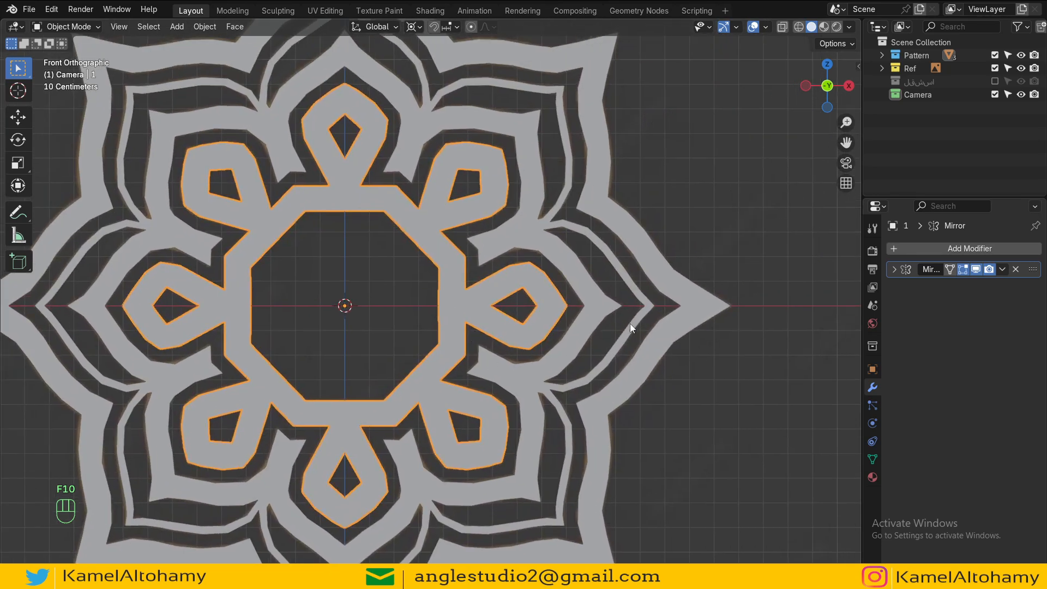
click(697, 292)
key(Tab)
shift+middle_drag(697, 308, 597, 455)
click(950, 249)
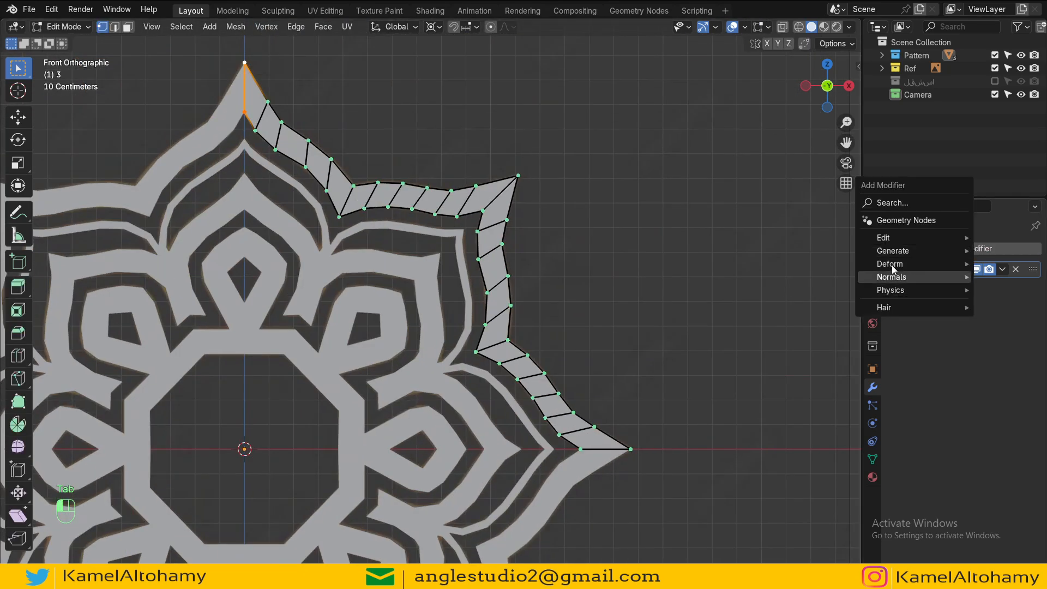
mouse_move(894, 251)
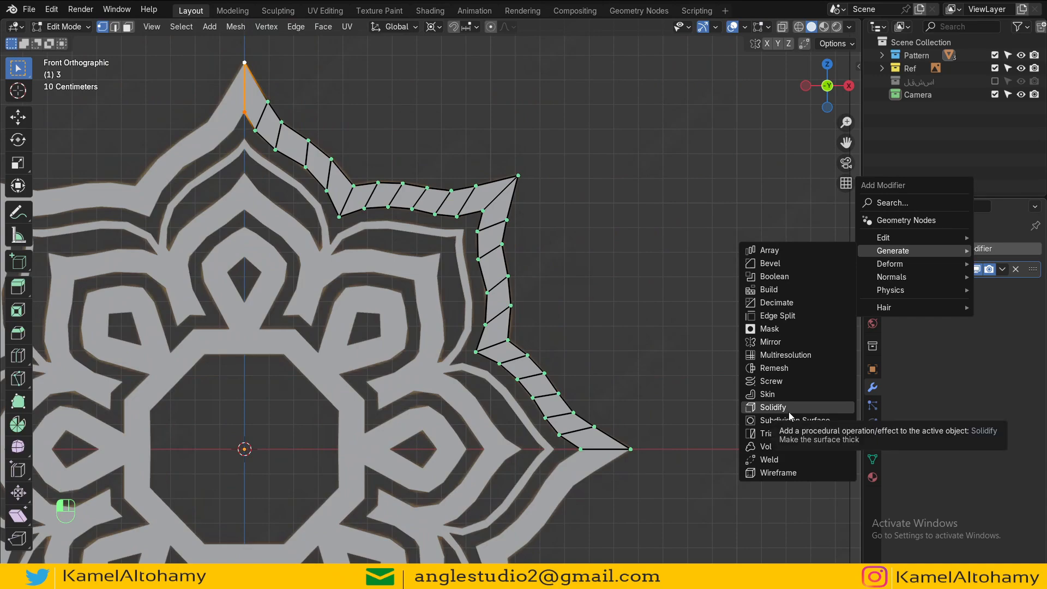
key(Escape)
scroll(739, 420, down, 3)
middle_drag(738, 420, 507, 367)
key(Tab)
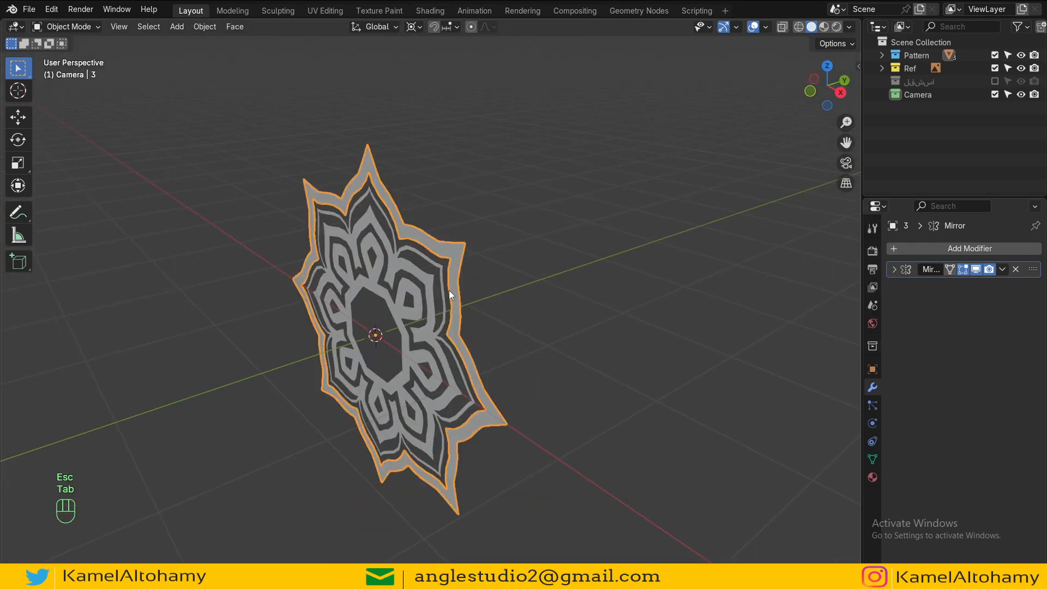
Step: Add a Subdivision Surface modifier to the outer star outline and set its render levels to 3
middle_drag(450, 291, 417, 306)
click(423, 274)
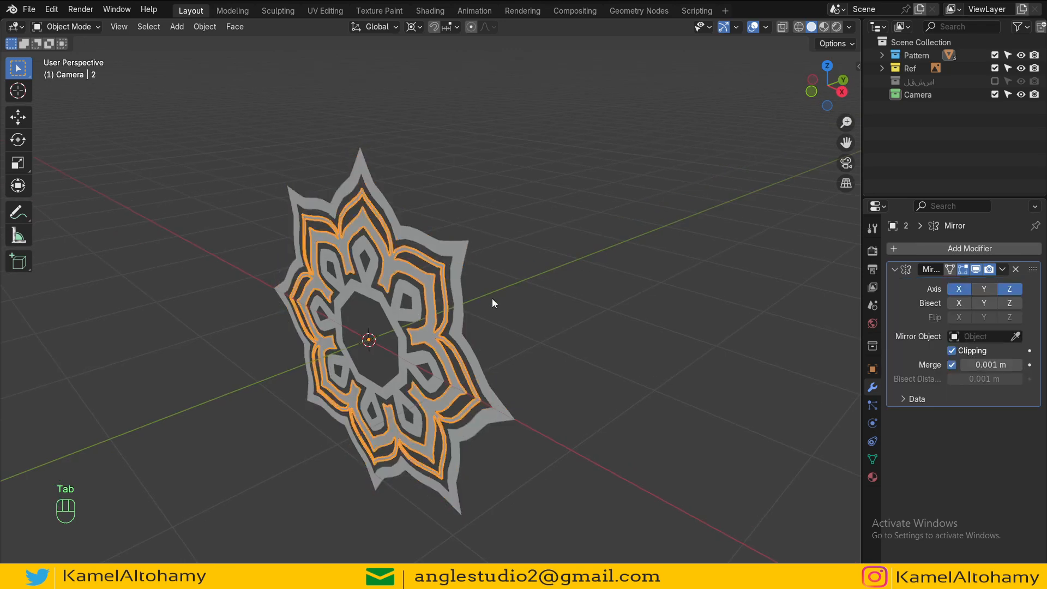
key(KP_1)
scroll(492, 299, up, 6)
click(530, 303)
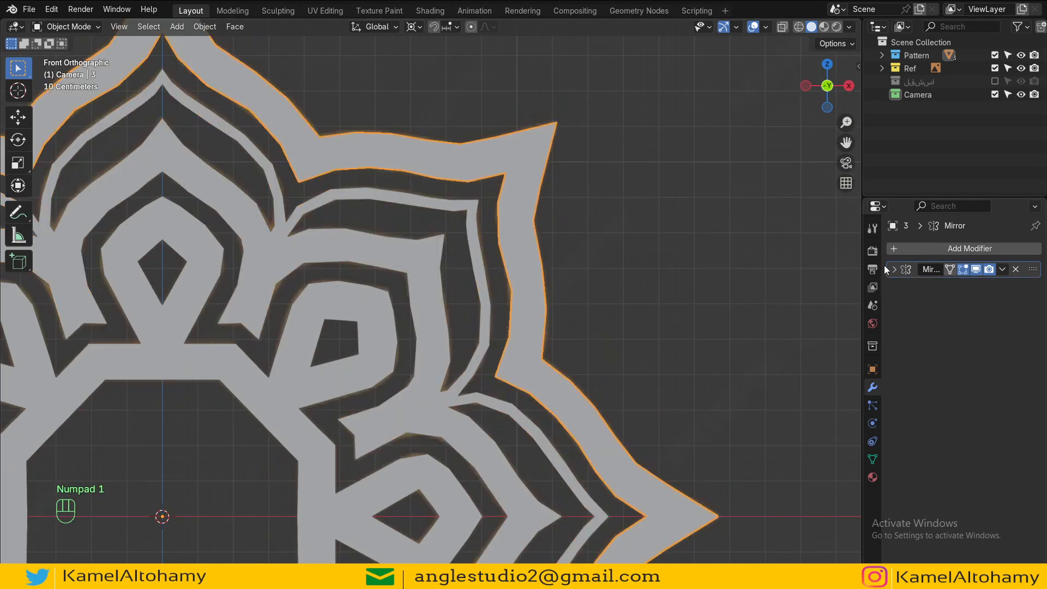
click(927, 248)
mouse_move(894, 250)
scroll(493, 184, down, 2)
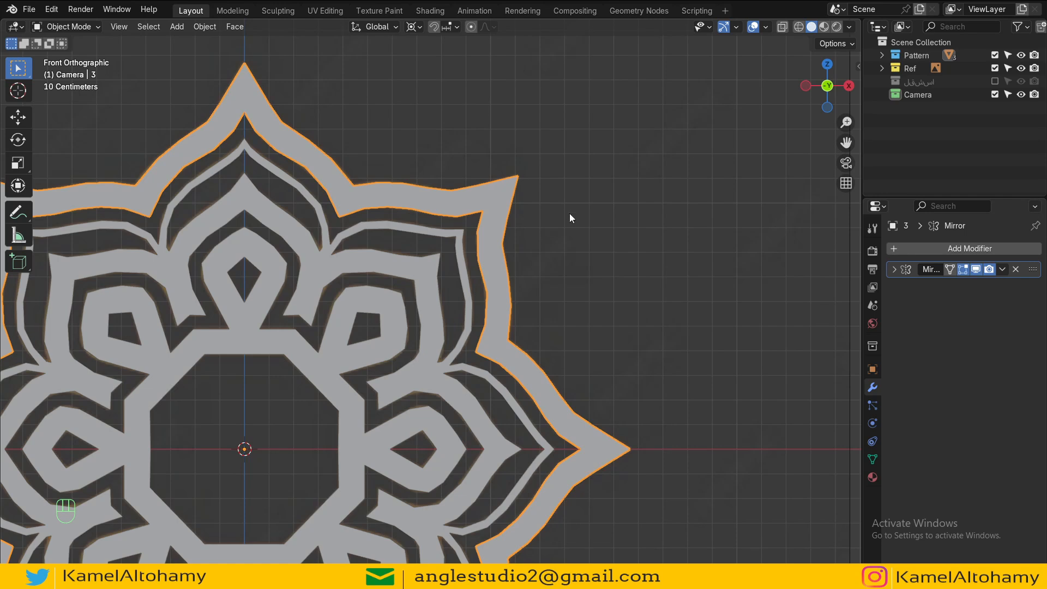
click(944, 247)
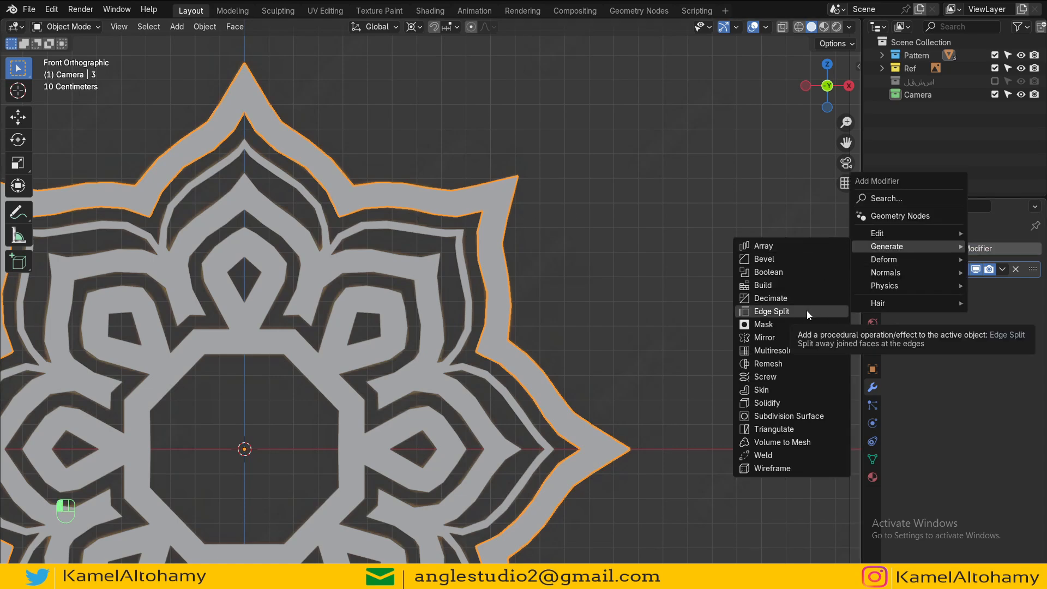
click(799, 417)
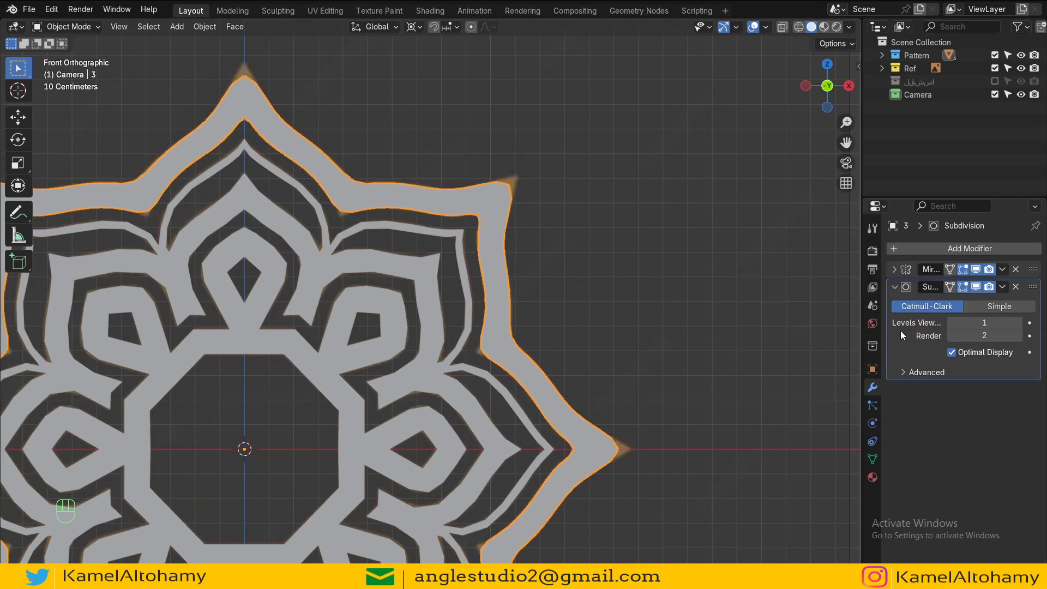
click(1015, 337)
scroll(597, 274, down, 2)
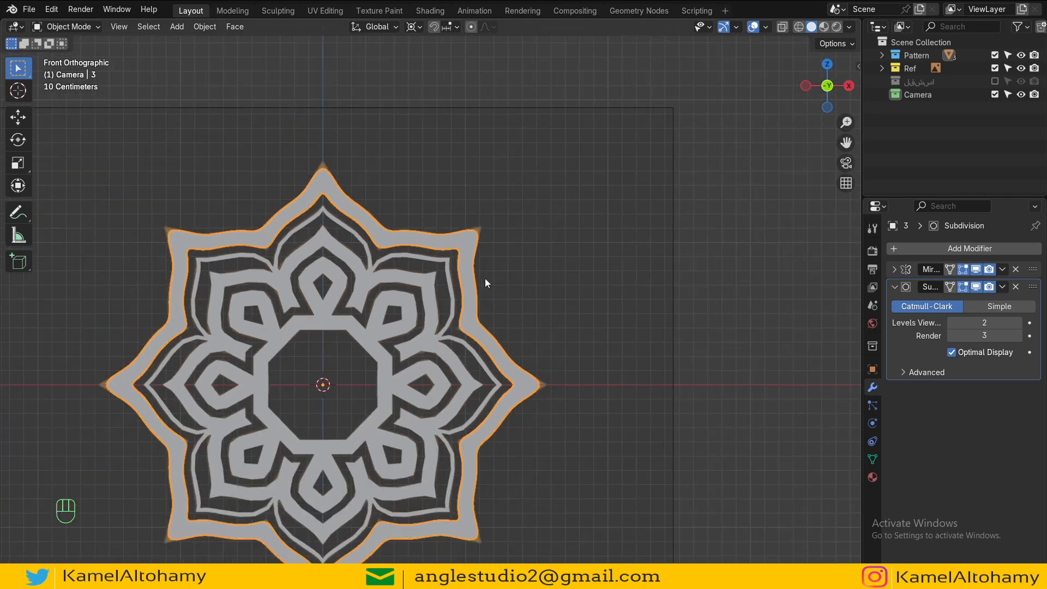
Step: Add a loop cut beside the outer star's upper-right tip to keep the point sharp
key(Tab)
scroll(485, 278, up, 8)
scroll(447, 361, up, 1)
key(ctrl+r)
click(514, 289)
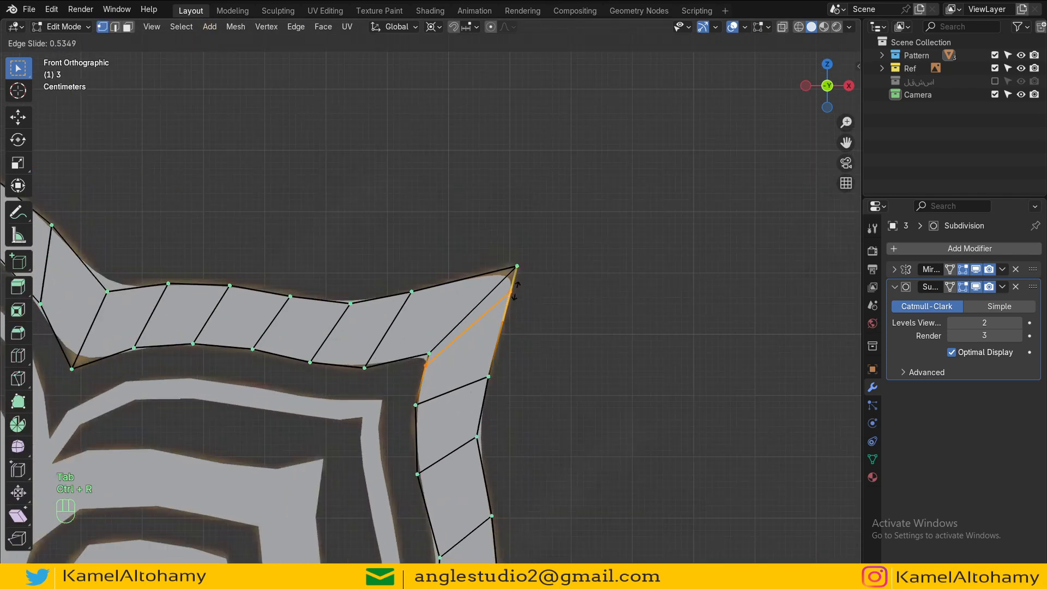
click(526, 269)
Step: Add two loop cuts on either side of the inner corner along the star's right edge
scroll(526, 272, down, 3)
shift+middle_drag(534, 545, 411, 308)
scroll(411, 309, up, 3)
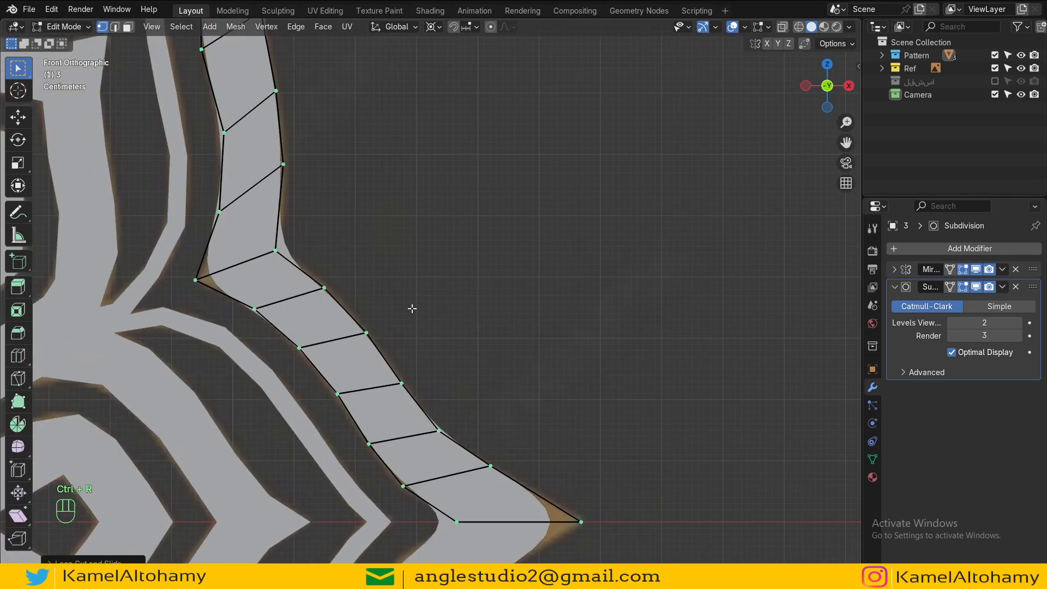
key(ctrl+r)
click(276, 283)
click(249, 267)
key(ctrl+r)
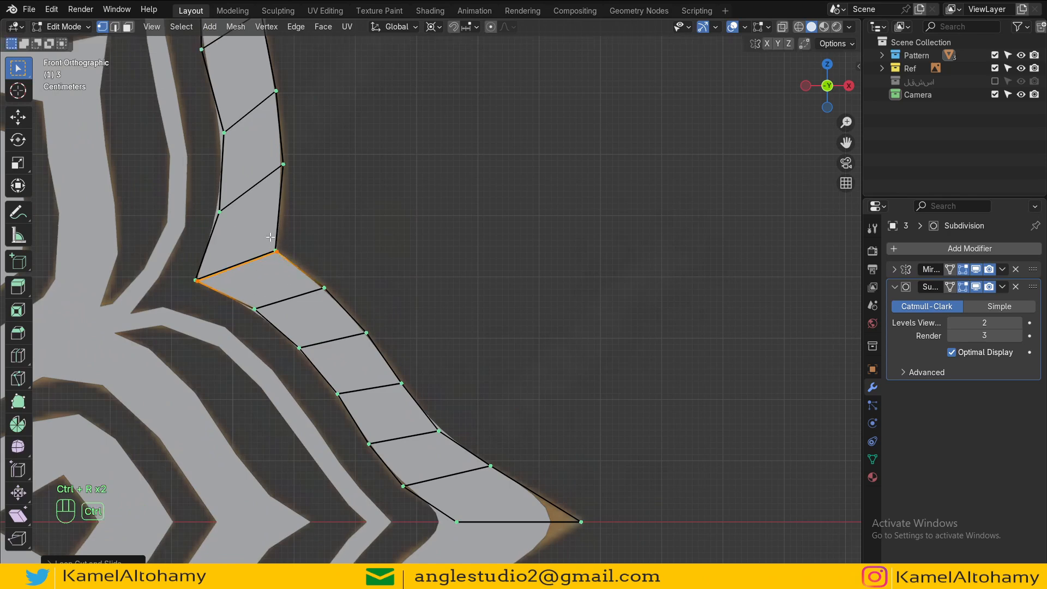
click(275, 252)
click(282, 275)
Step: Add a loop cut next to the star's right tip and return to object mode
key(ctrl+r)
click(511, 467)
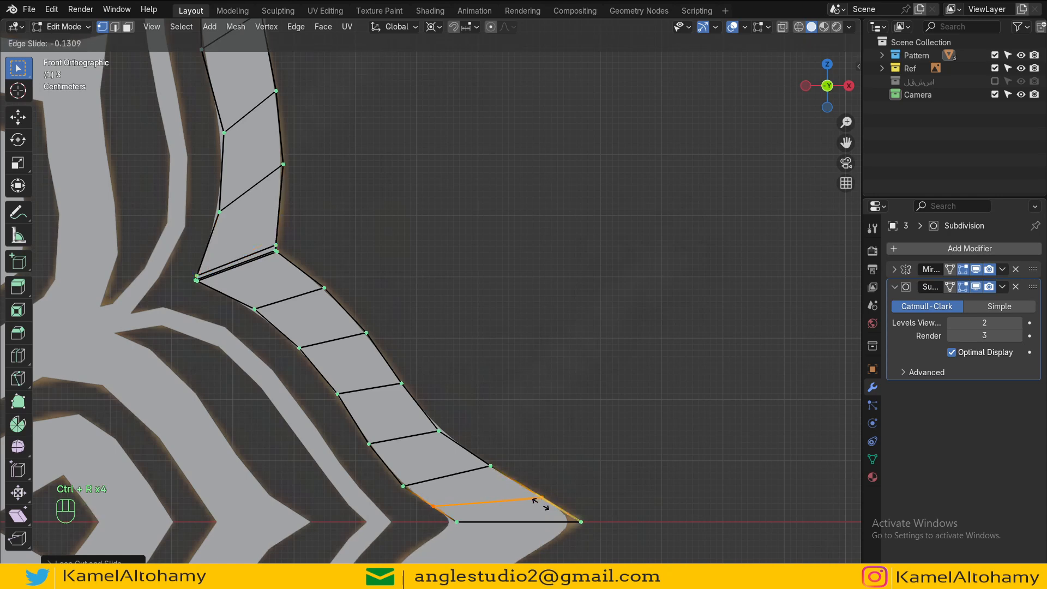
click(537, 501)
key(Tab)
Step: Add a loop cut beside the inner corner between the top tip and the upper-right tip
scroll(490, 409, down, 4)
shift+middle_drag(512, 430, 355, 325)
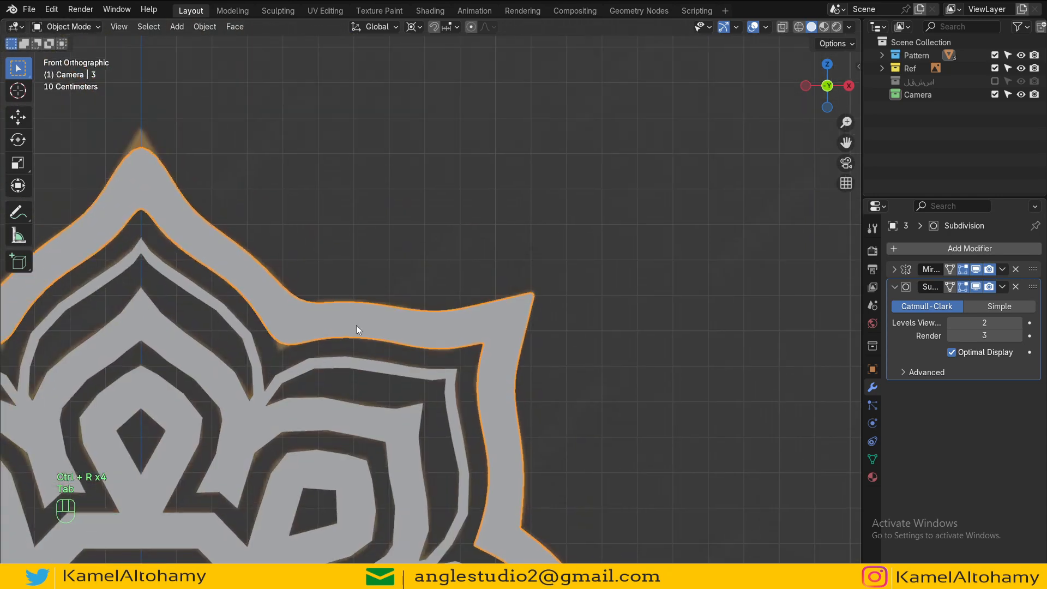
key(Tab)
key(ctrl+r)
click(308, 309)
click(294, 315)
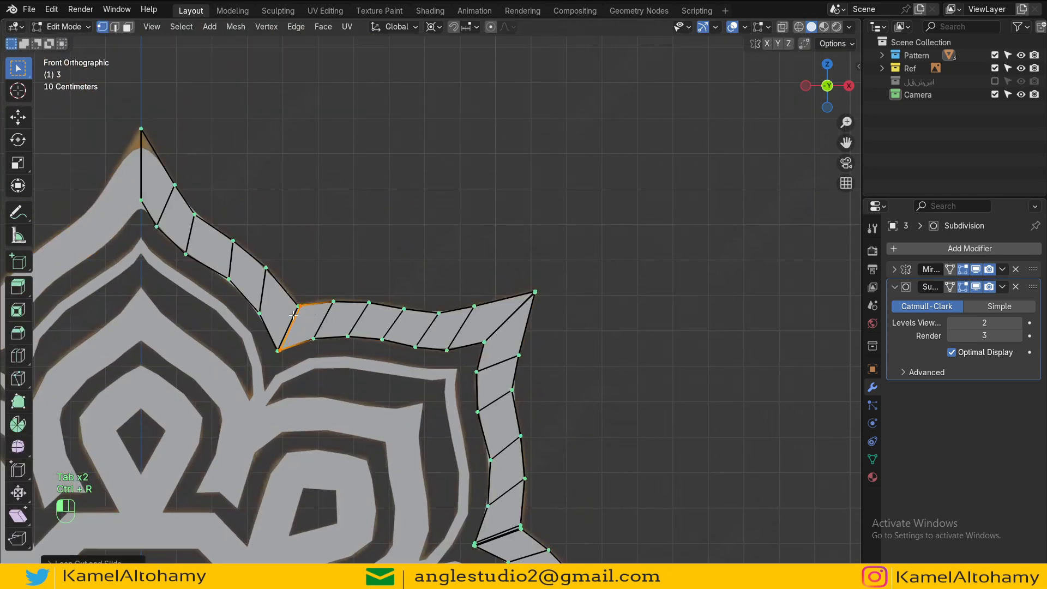
Step: Add a loop cut next to the star's top tip and leave edit mode
key(ctrl+r)
click(164, 147)
click(152, 112)
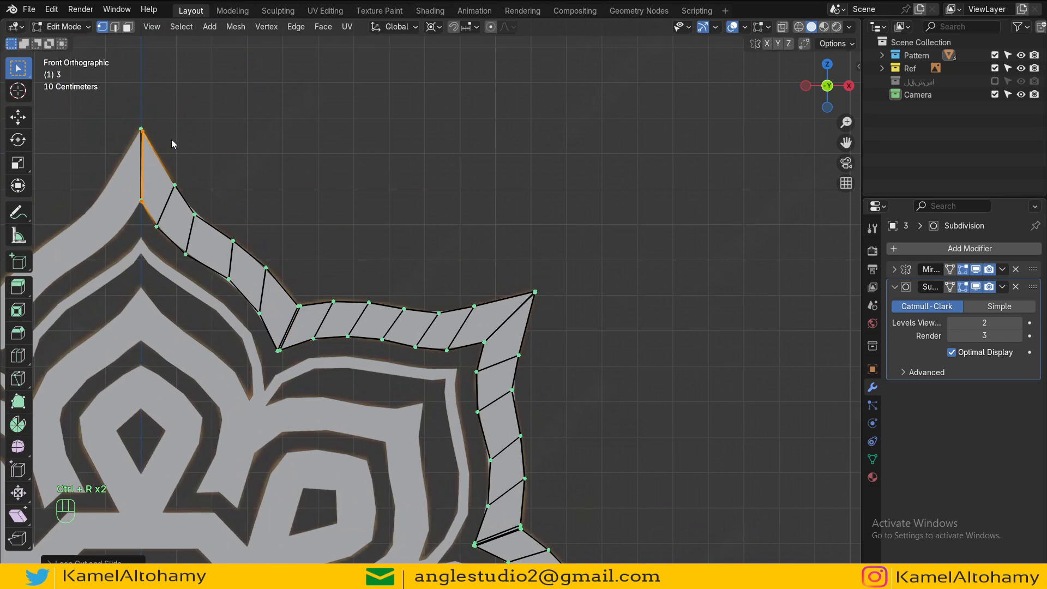
key(Tab)
Step: Add a loop cut near the right tip of the middle pattern object's outer band
scroll(403, 351, down, 3)
alt+shift+drag(402, 349, 379, 243)
scroll(463, 346, up, 2)
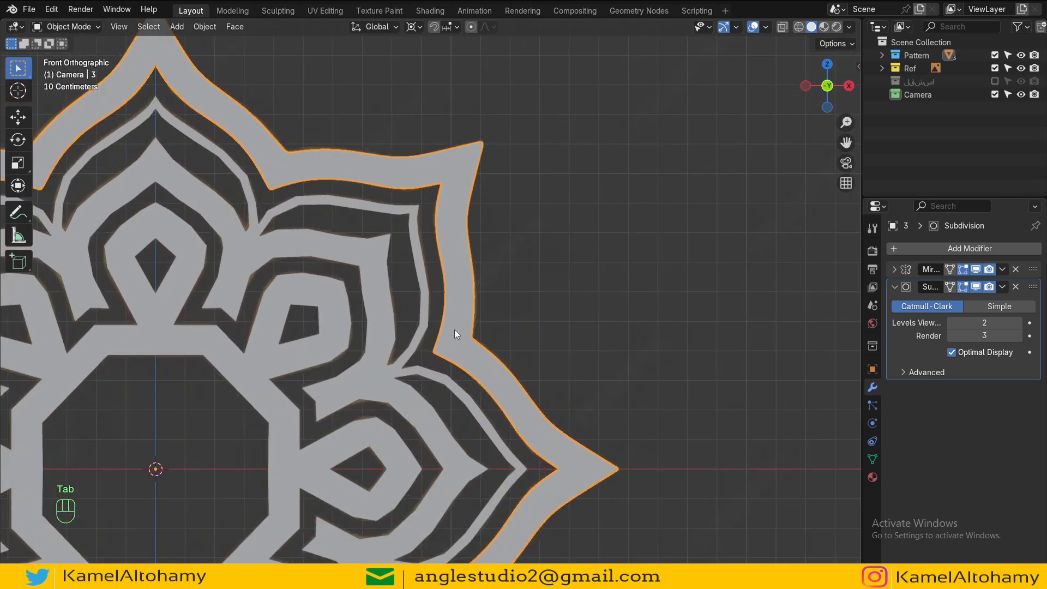
click(405, 355)
shift+middle_drag(467, 392, 495, 313)
scroll(496, 315, up, 2)
key(Tab)
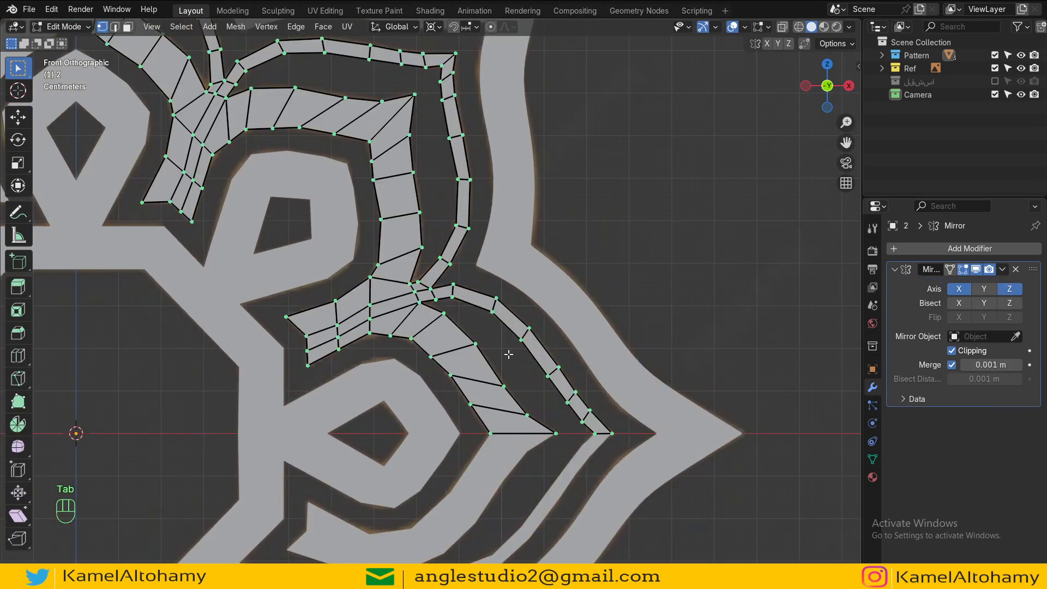
shift+middle_drag(541, 362, 412, 188)
scroll(412, 189, up, 3)
key(ctrl+r)
click(475, 254)
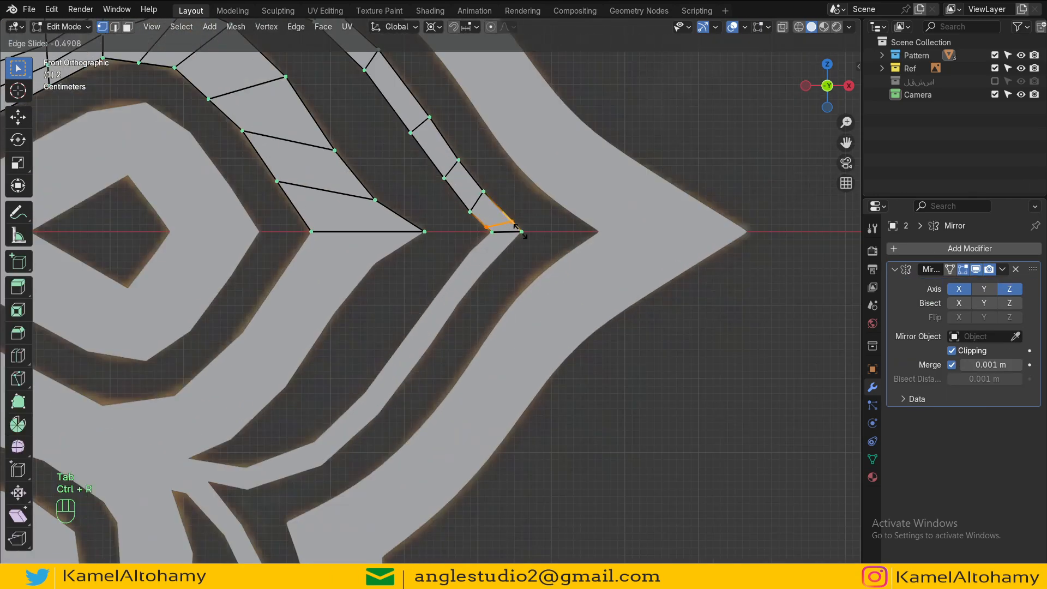
click(524, 233)
key(Tab)
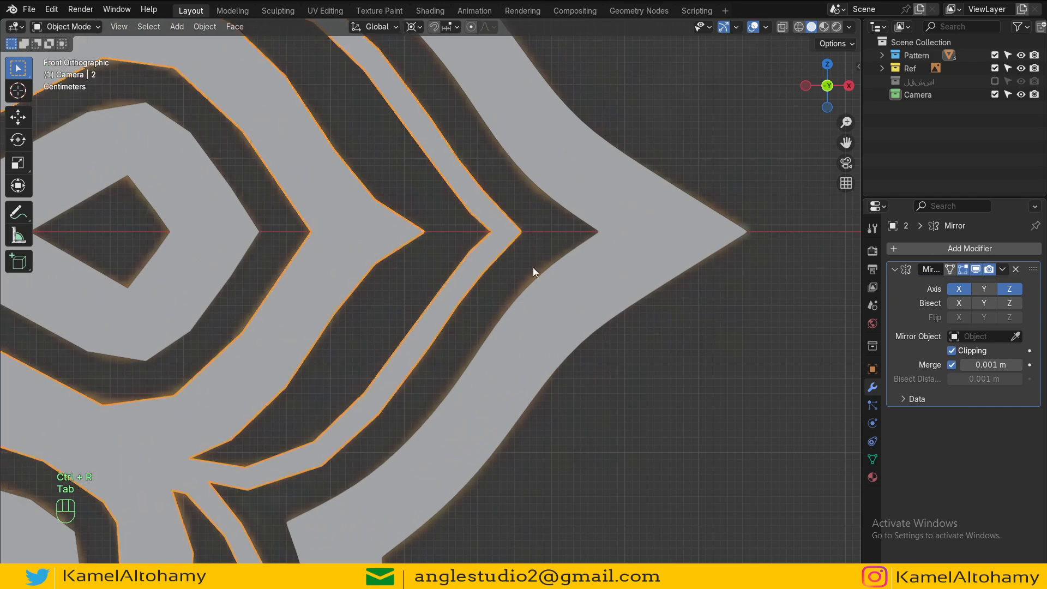
Step: Copy the outer star's Subdivision modifier to the selected middle pattern object
key(ctrl+2)
click(1002, 286)
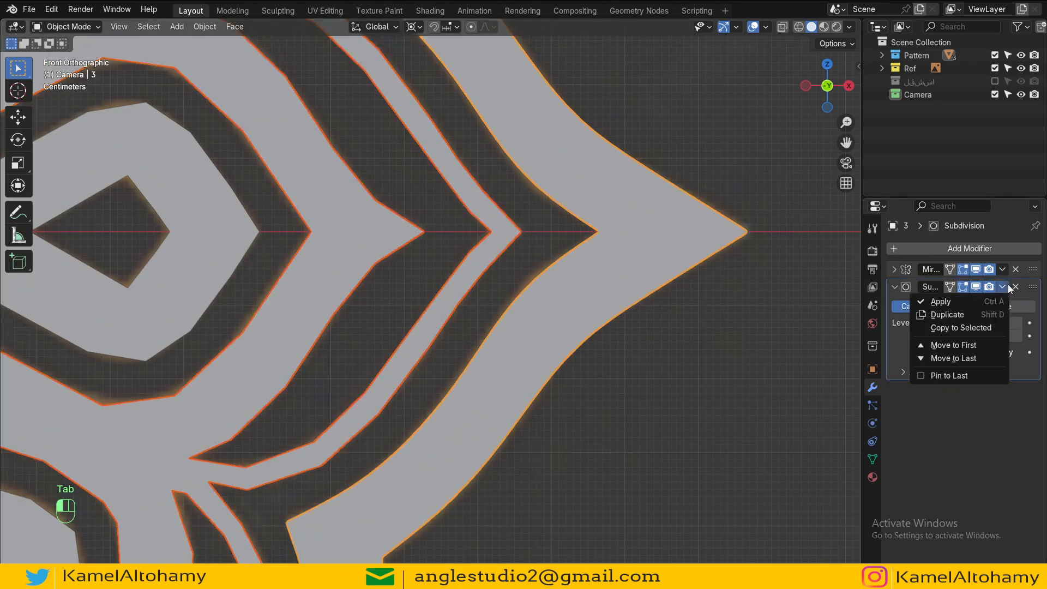
click(969, 332)
Step: Add a loop cut near the right tip of the middle pattern's inner band
click(392, 249)
key(Tab)
shift+middle_drag(411, 250, 484, 306)
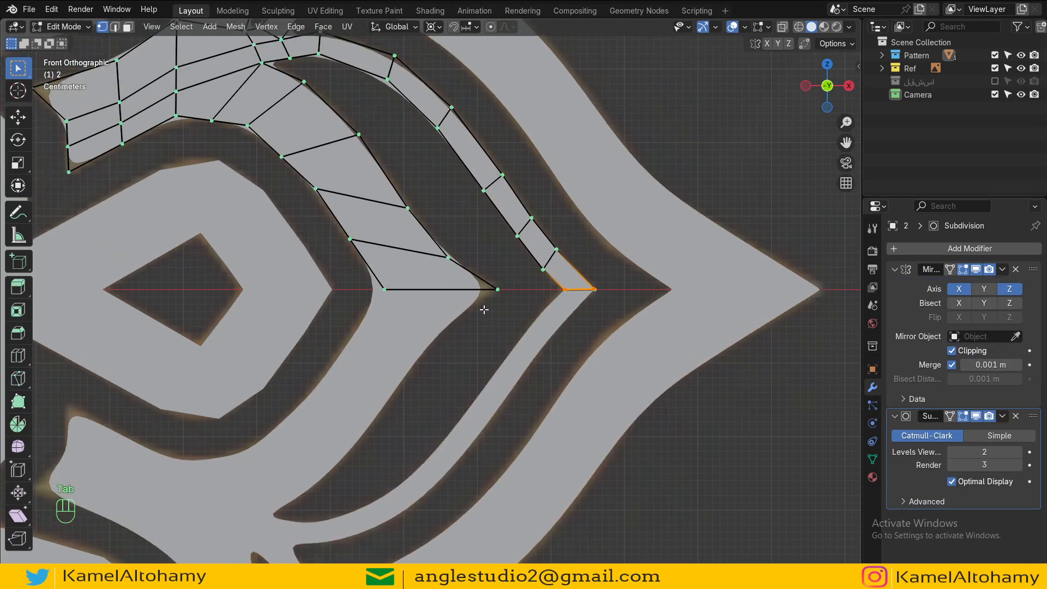
scroll(484, 306, up, 2)
key(ctrl+r)
click(496, 267)
click(522, 282)
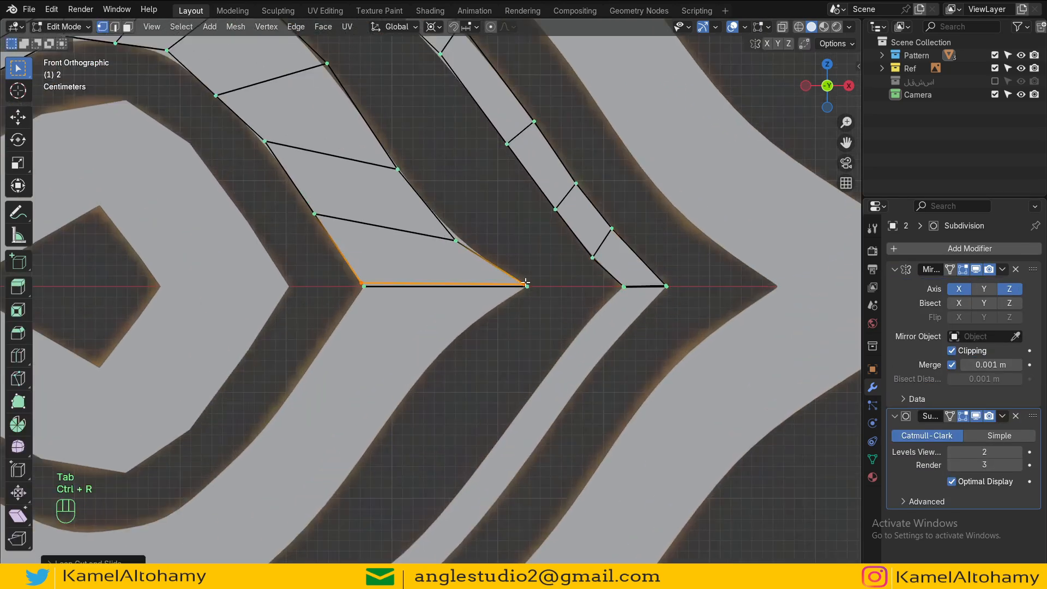
Step: Select the edge path along the inner band's outer side and apply Set Vertex Curve to smooth it
shift+middle_drag(480, 263, 548, 347)
click(516, 301)
scroll(516, 301, down, 2)
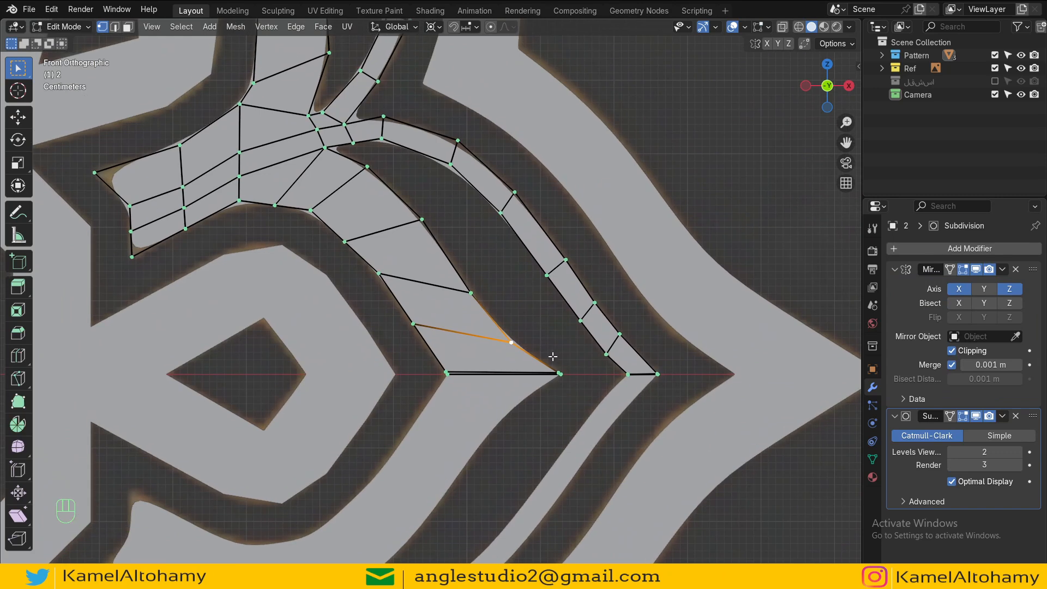
click(556, 362)
ctrl+shift+click(368, 167)
right_click(375, 155)
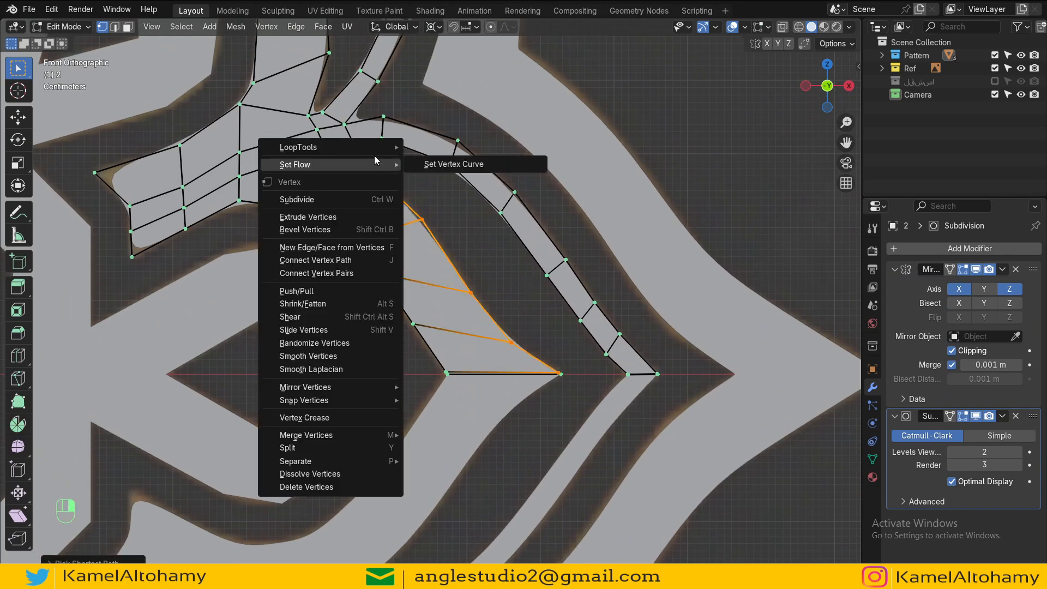
mouse_move(379, 149)
click(447, 238)
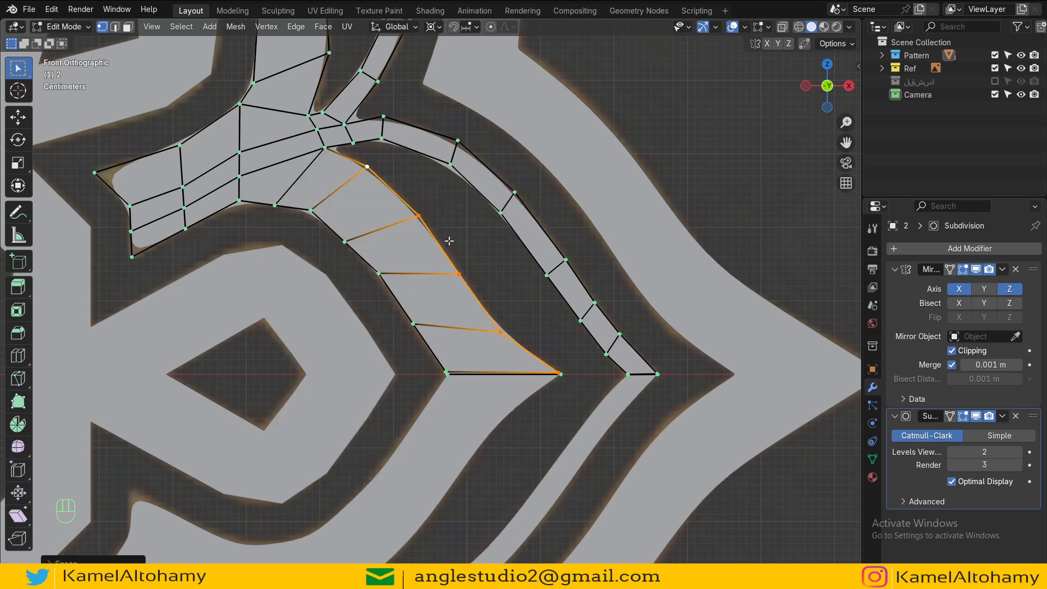
Step: Add a loop cut near the left corner of the middle pattern's branching band and exit edit mode
key(Tab)
shift+middle_drag(449, 240, 568, 361)
key(Tab)
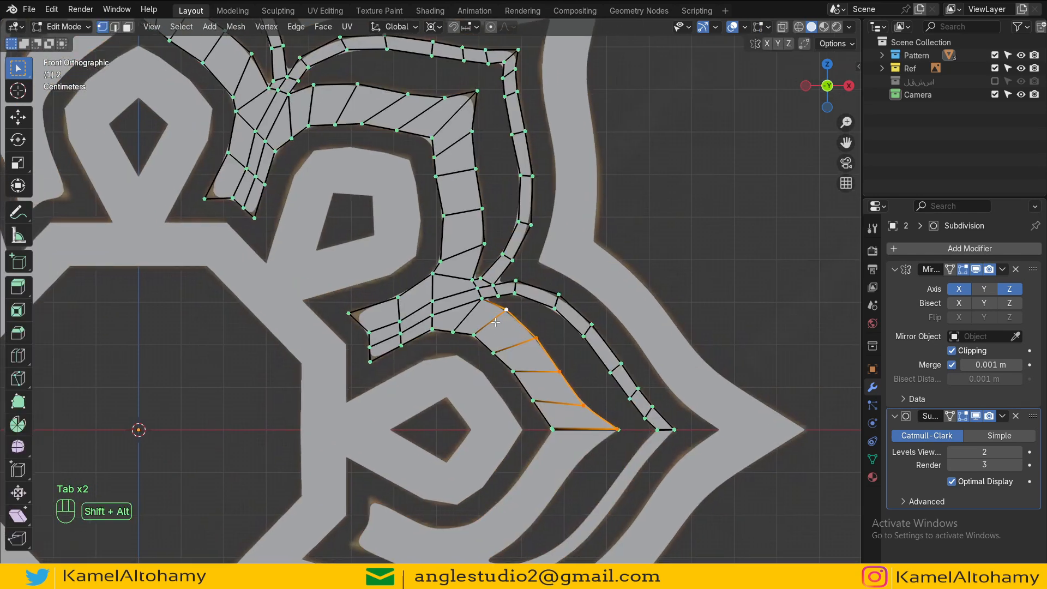
scroll(446, 333, up, 4)
scroll(446, 333, down, 2)
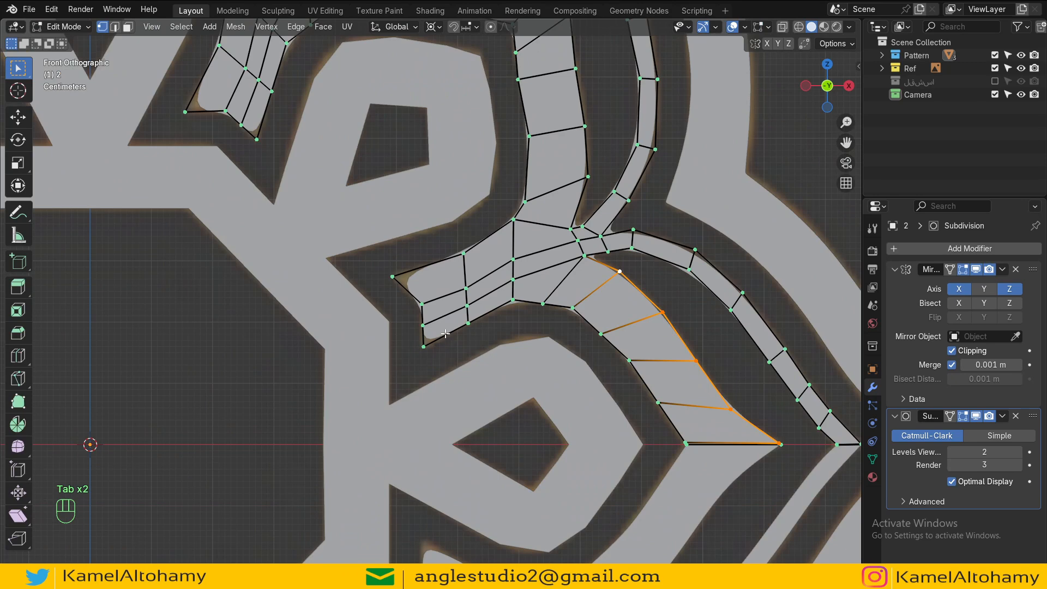
key(ctrl+r)
click(416, 303)
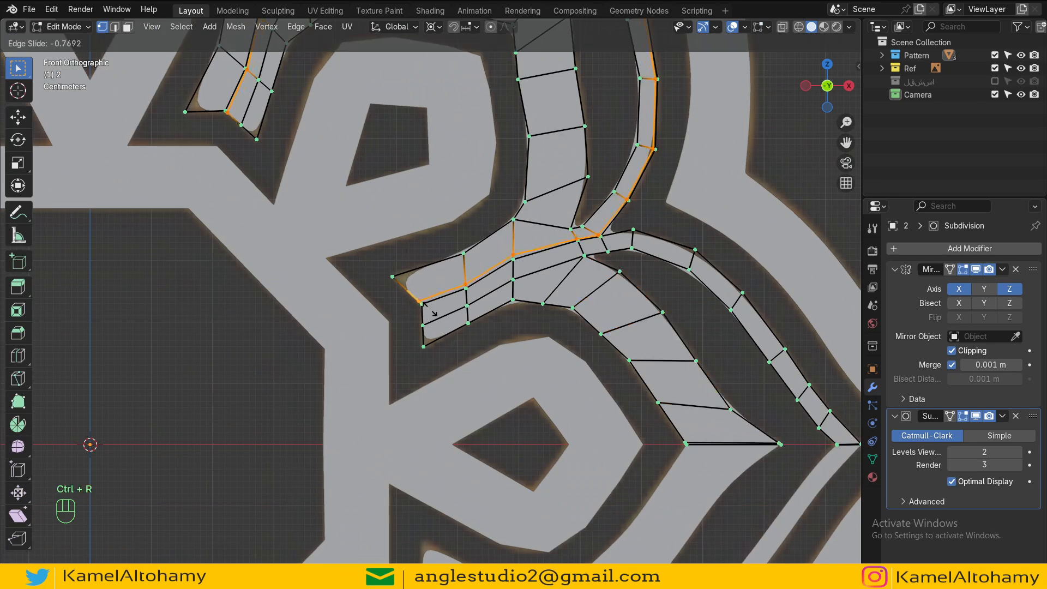
click(443, 320)
key(Tab)
Step: Add a loop cut near the upper corner of the middle pattern's narrow outer band
scroll(447, 300, down, 3)
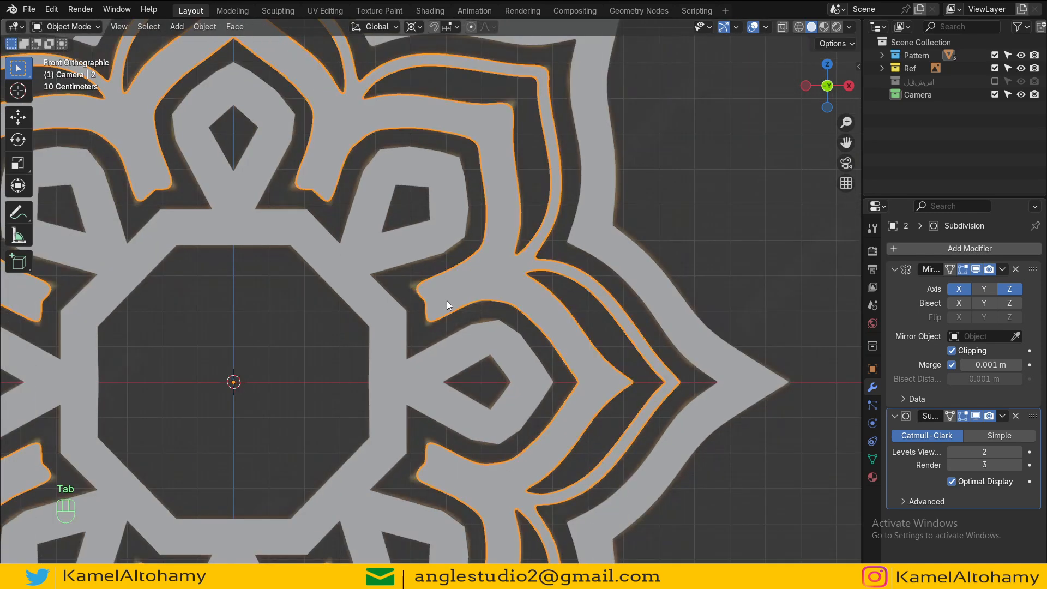
shift+middle_drag(407, 260, 322, 439)
scroll(472, 324, up, 4)
key(Tab)
scroll(439, 297, up, 3)
key(ctrl+r)
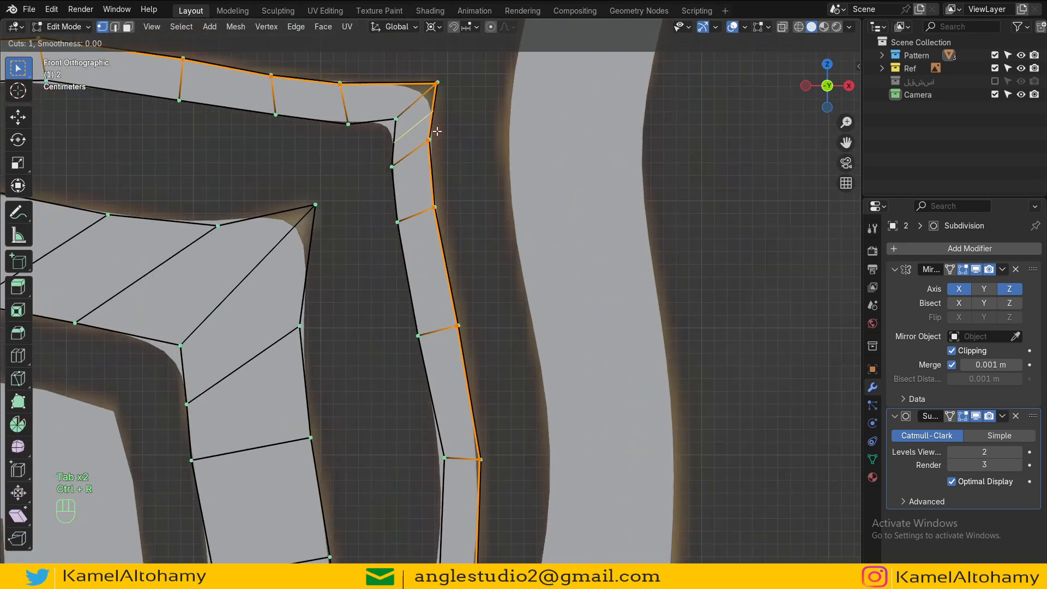
click(437, 130)
click(442, 106)
Step: Add a loop cut beside the corner of the adjacent inner band
shift+middle_drag(324, 307, 387, 294)
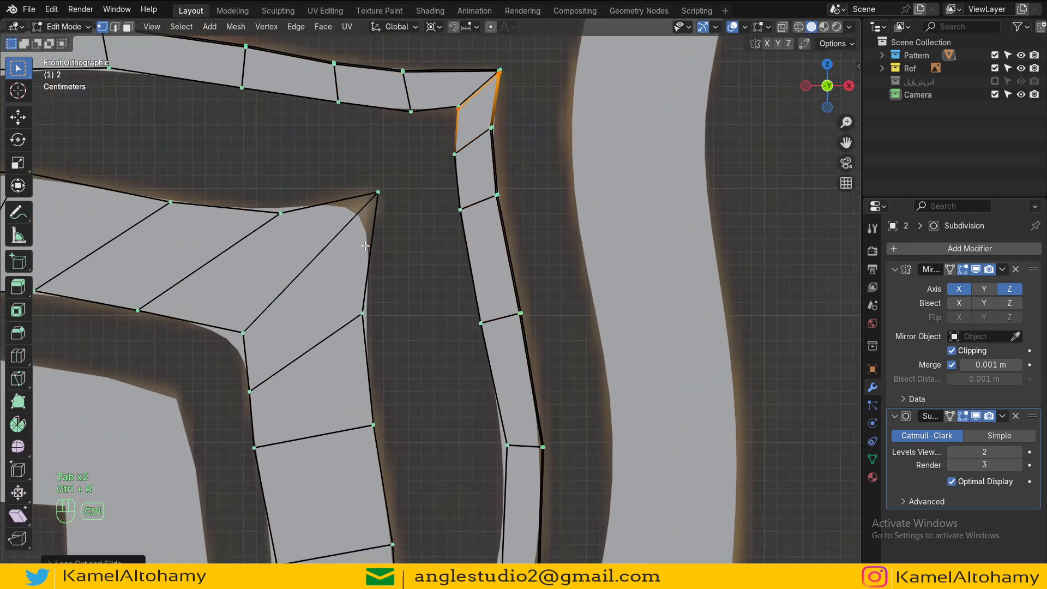
key(ctrl+r)
click(361, 253)
click(382, 192)
scroll(434, 327, down, 5)
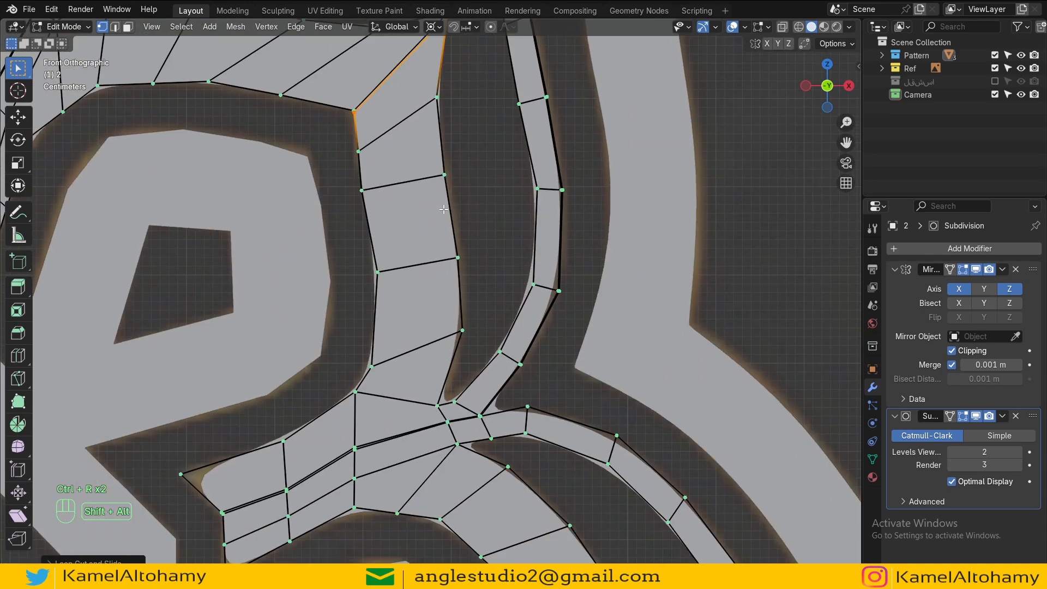
Step: Add a loop cut near the pointed left tip of the lower branching band and exit edit mode
key(Tab)
scroll(467, 280, up, 4)
key(Tab)
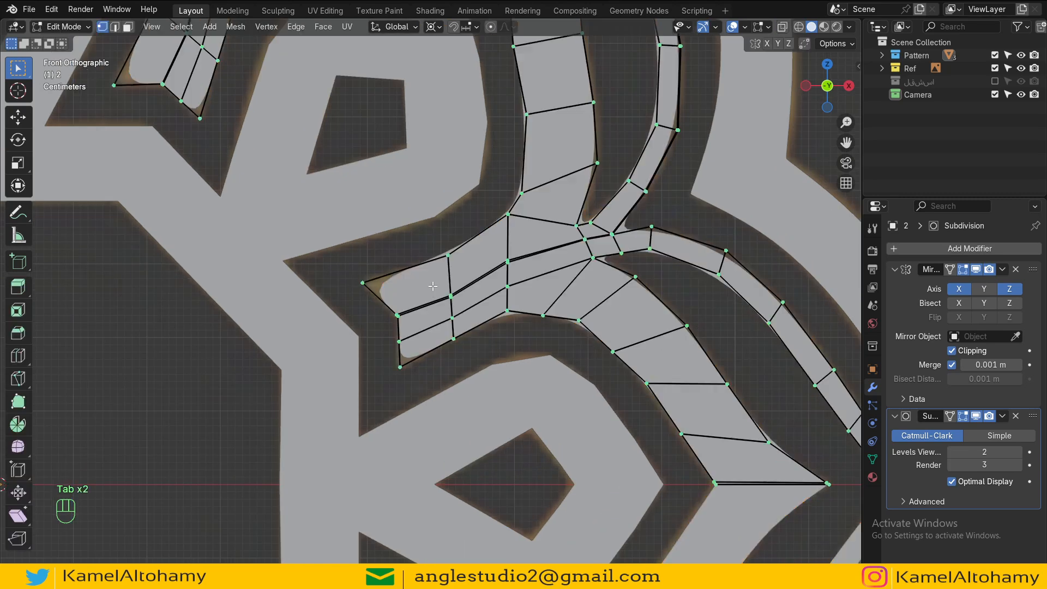
key(ctrl+r)
click(406, 320)
click(399, 332)
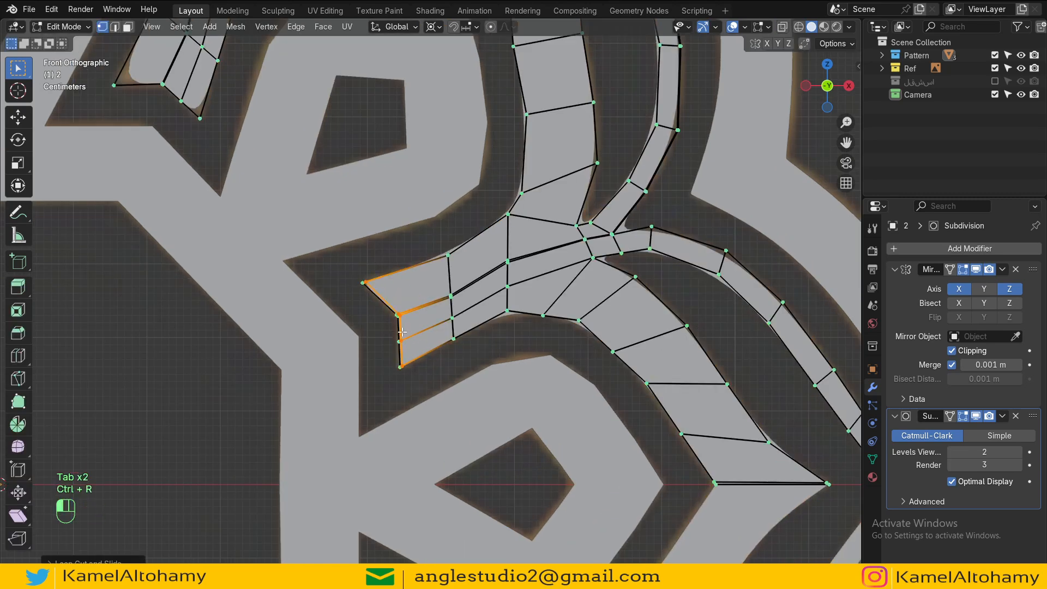
key(Tab)
Step: Add a loop cut near the pointed lower end of the upper-left band and exit edit mode
scroll(441, 339, down, 4)
shift+middle_drag(463, 347, 470, 285)
scroll(470, 284, up, 1)
scroll(464, 262, down, 3)
shift+middle_drag(459, 244, 514, 398)
scroll(473, 389, up, 3)
shift+middle_drag(413, 368, 482, 323)
key(Tab)
scroll(482, 322, up, 2)
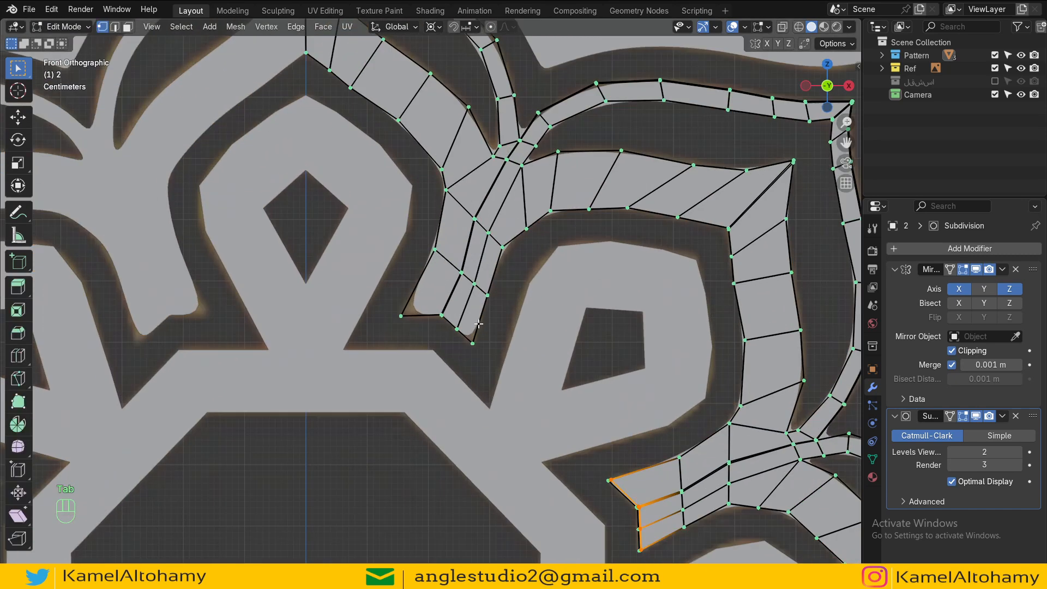
key(ctrl+r)
click(458, 325)
click(458, 327)
key(Tab)
Step: Add an even, flipped loop cut across the junction where the branching bands meet
scroll(458, 328, down, 3)
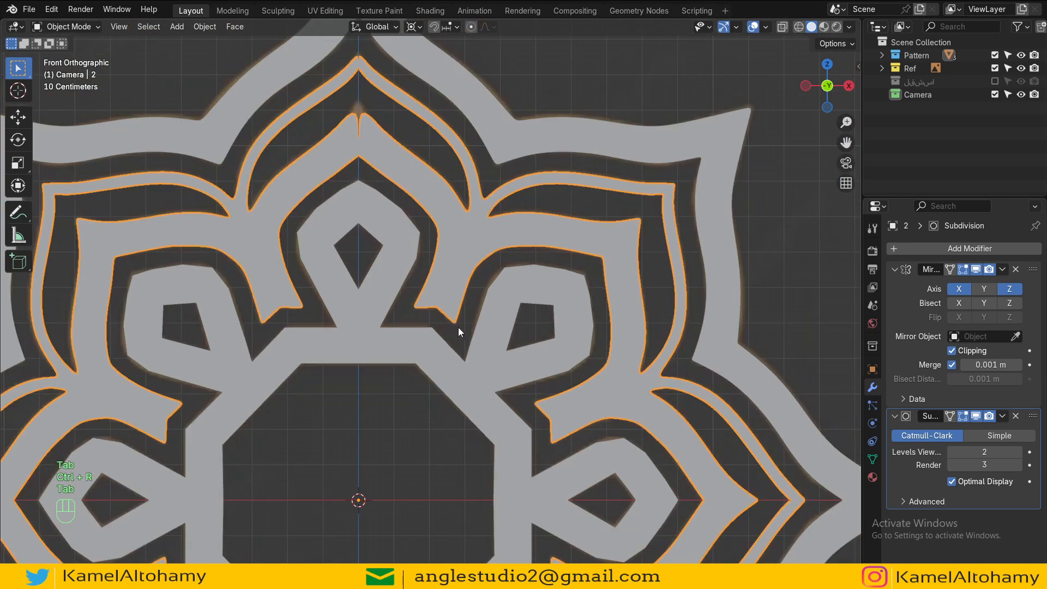
shift+middle_drag(495, 288, 467, 375)
scroll(467, 375, up, 5)
key(Tab)
scroll(521, 320, up, 2)
key(ctrl+r)
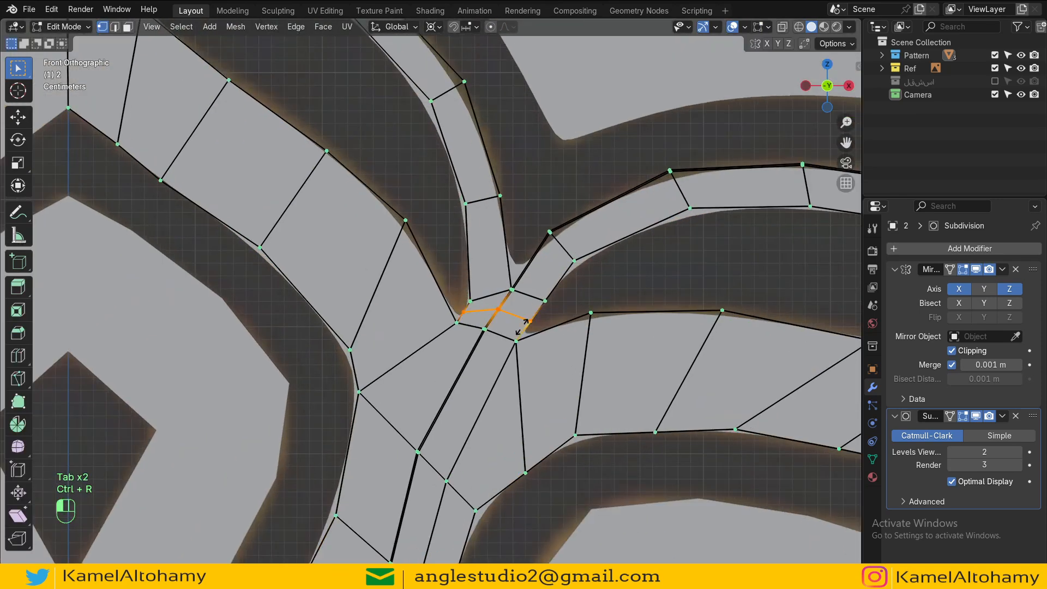
click(522, 321)
key(e)
key(f)
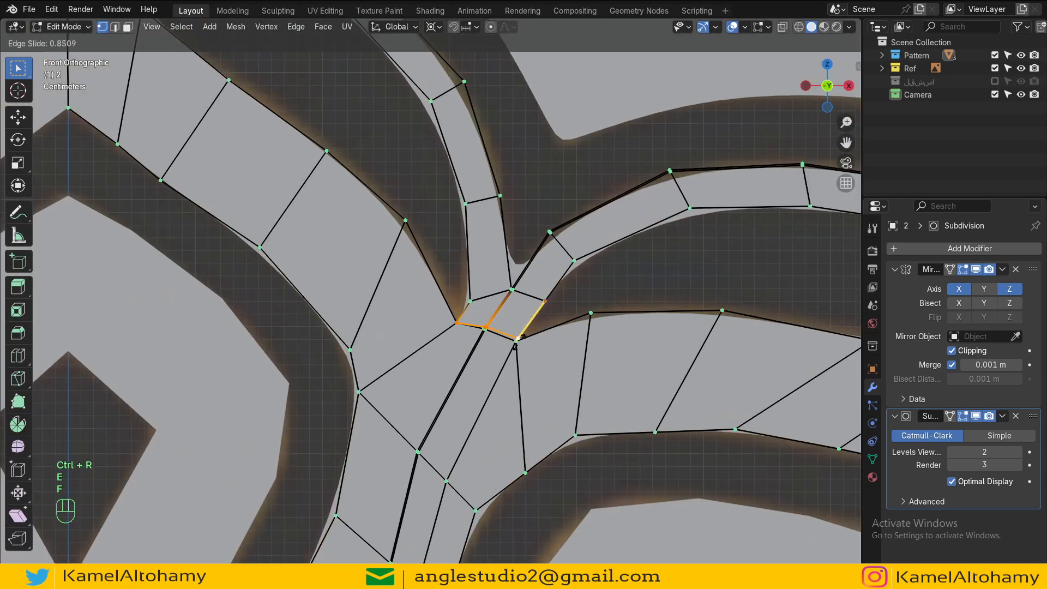
click(518, 338)
key(Tab)
key(Tab)
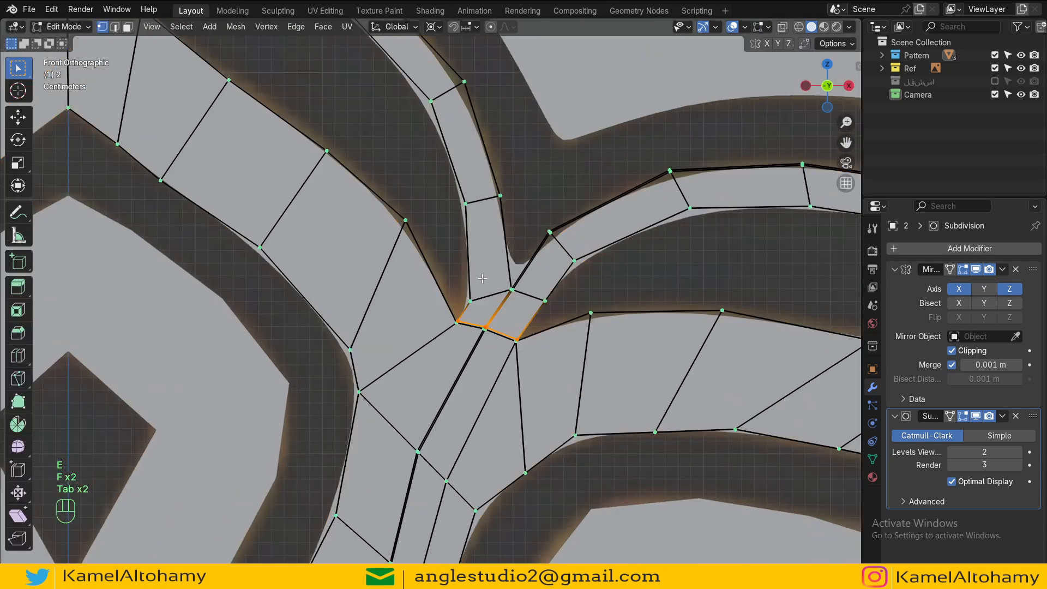
Step: Add loop cuts at the bases of the narrow vertical band and the adjacent curved band, then exit edit mode
key(ctrl+r)
click(490, 241)
click(506, 278)
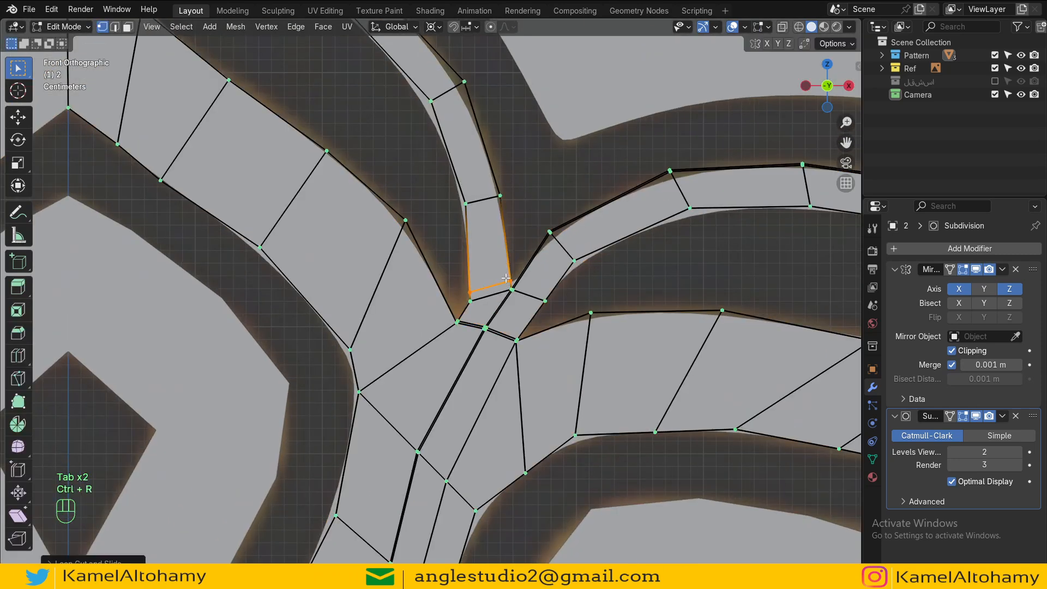
key(ctrl+r)
click(531, 270)
click(531, 286)
key(Tab)
Step: Add an even loop cut at the upper-right corner of the outer narrow band and exit edit mode
scroll(536, 285, down, 4)
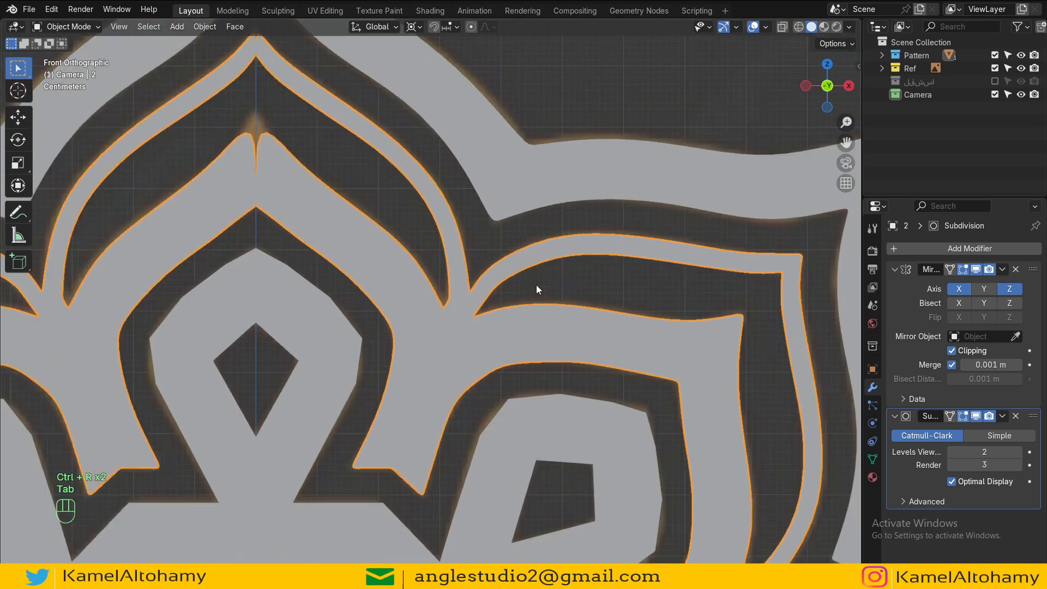
shift+middle_drag(538, 293, 593, 256)
scroll(559, 266, up, 4)
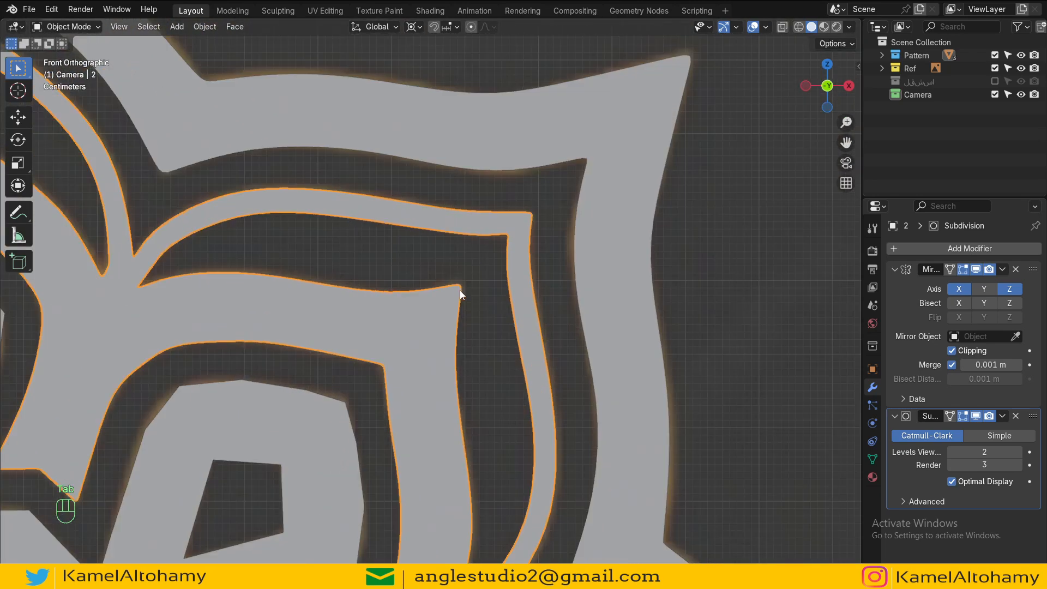
key(Tab)
key(ctrl+r)
click(603, 152)
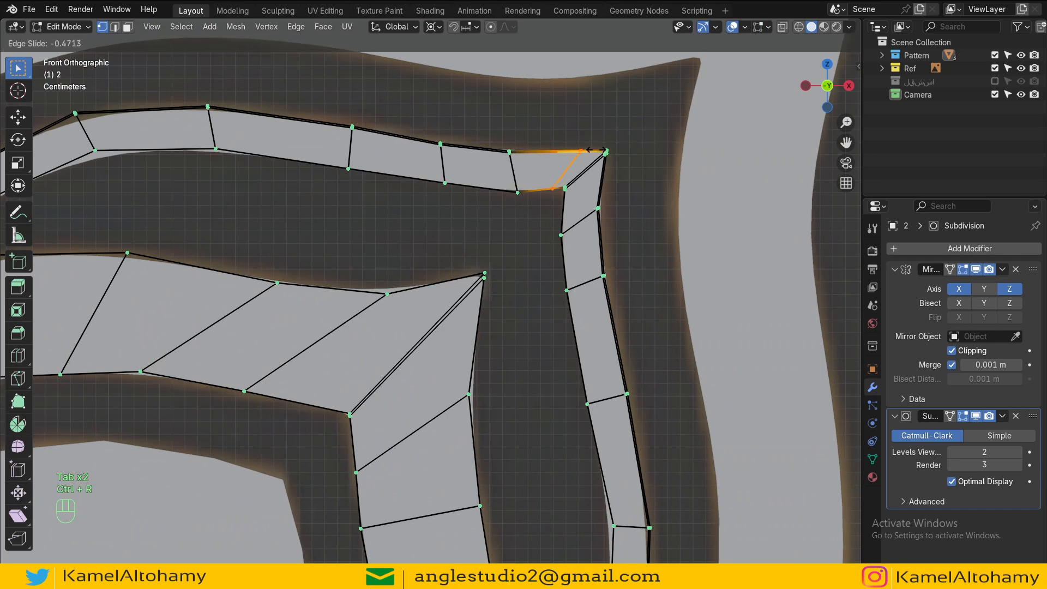
key(e)
key(f)
key(f)
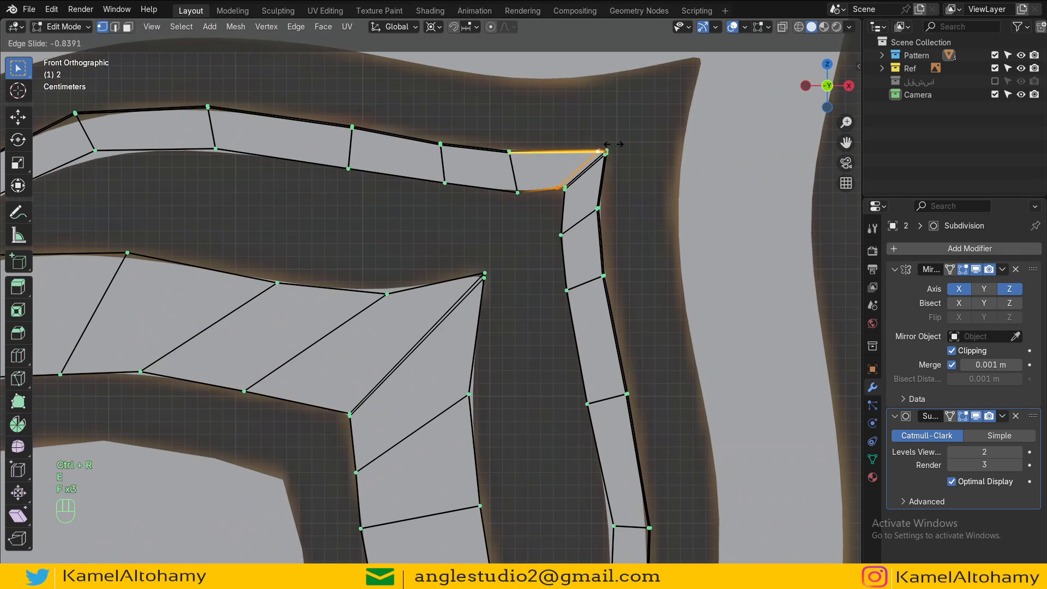
click(616, 143)
key(Tab)
Step: Select the inner pattern object with the outer one and copy the Subdivision modifier to it
scroll(465, 339, down, 6)
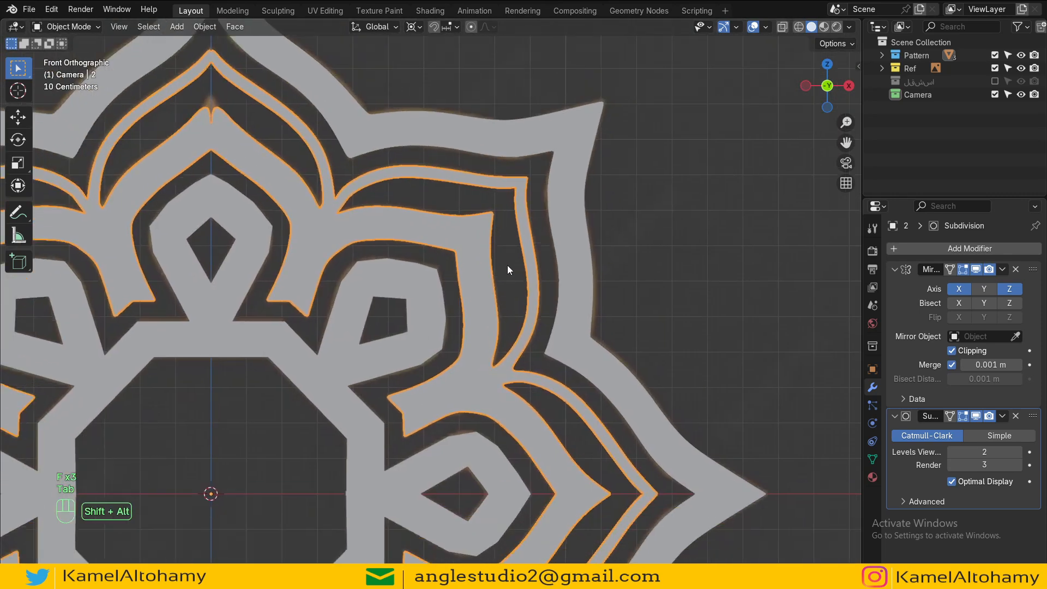
shift+middle_drag(522, 325, 484, 209)
shift+middle_drag(537, 311, 506, 299)
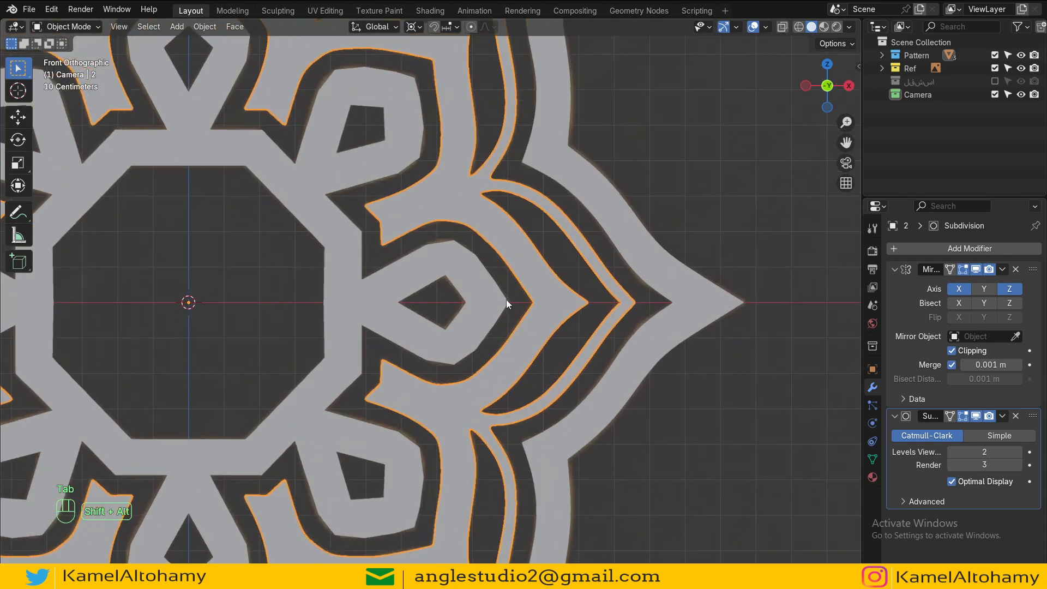
scroll(505, 300, down, 4)
shift+middle_drag(492, 262, 518, 287)
scroll(503, 299, up, 3)
click(474, 314)
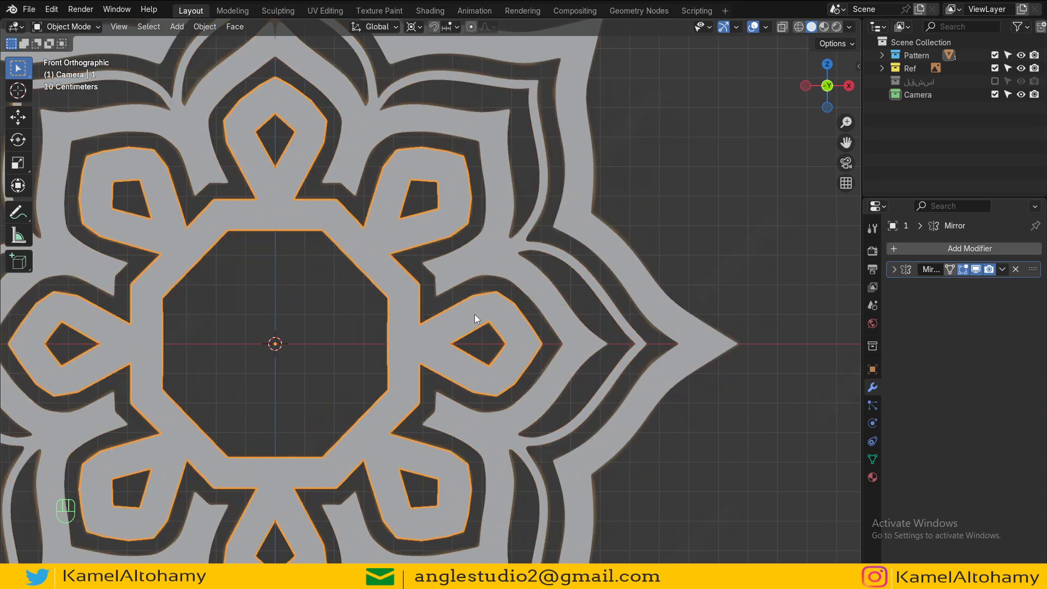
shift+click(603, 300)
click(894, 269)
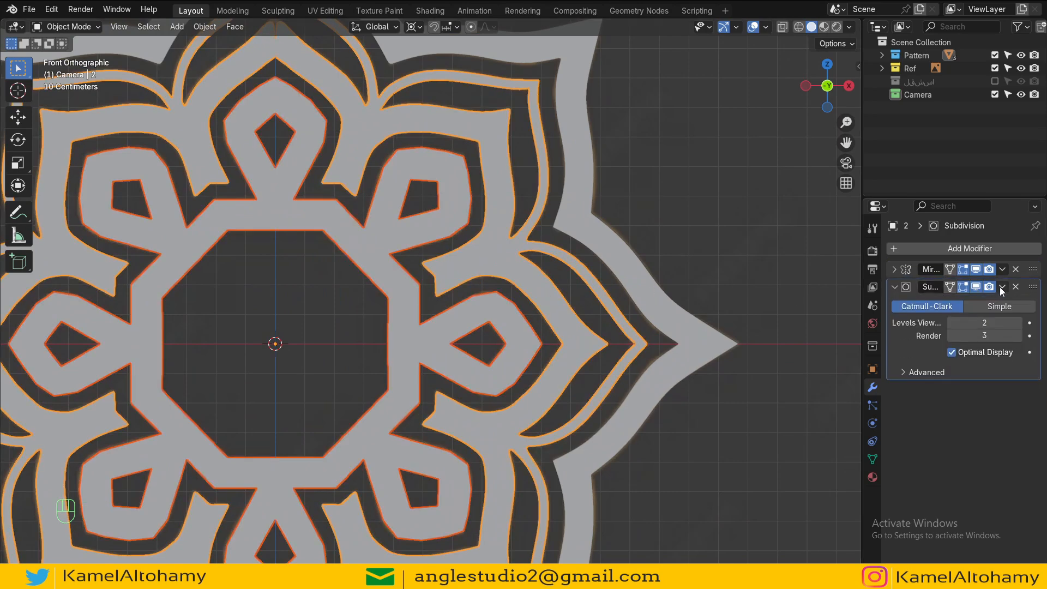
click(1002, 286)
click(966, 328)
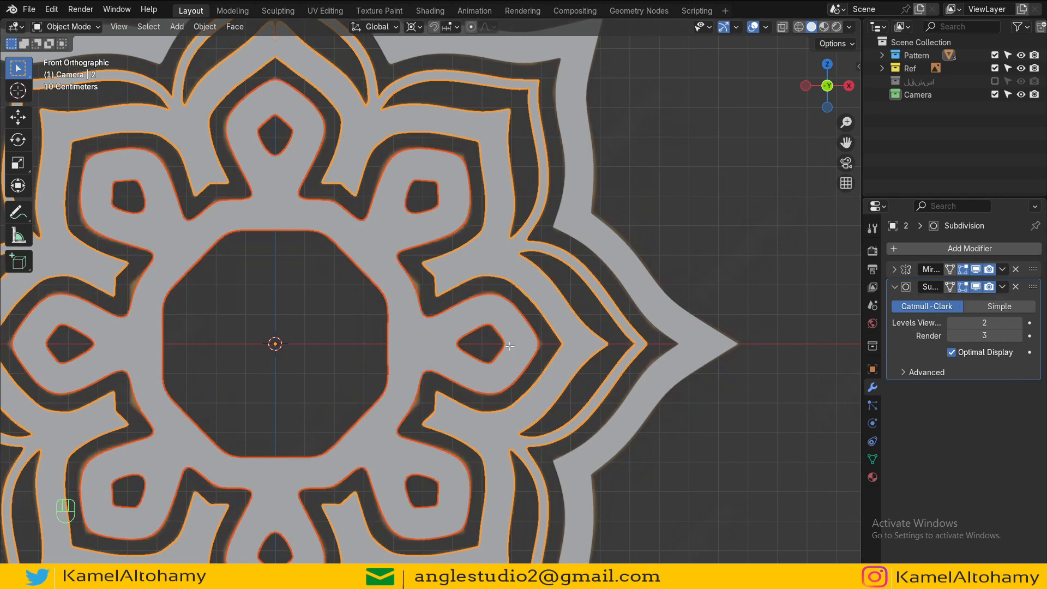
Step: Edit the inner pattern in X-ray view and add a loop cut across its vertical band near the center
key(Tab)
scroll(509, 345, up, 6)
key(alt+z)
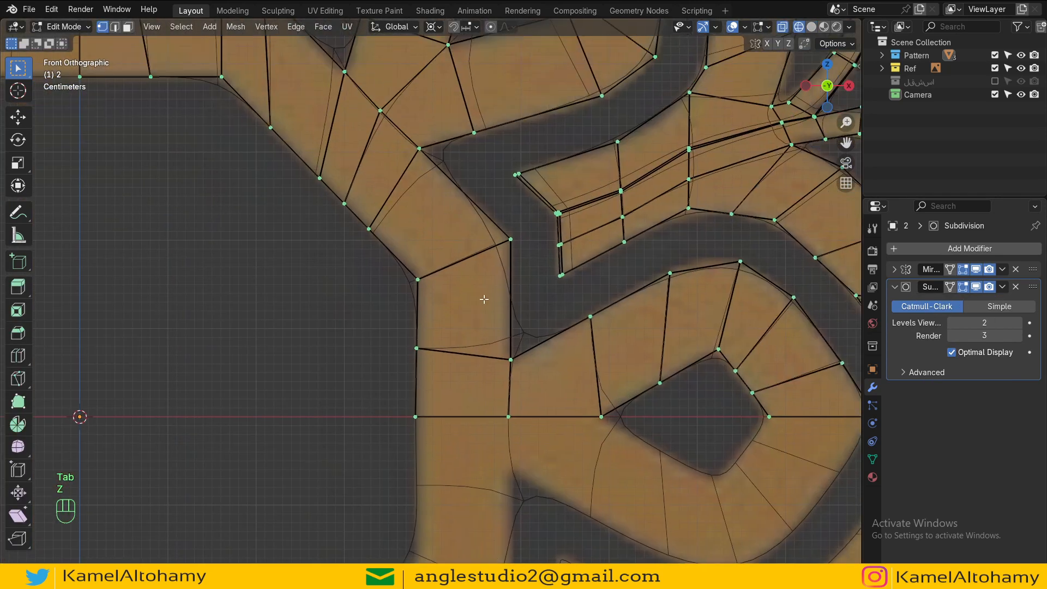
key(ctrl+r)
click(496, 289)
click(523, 234)
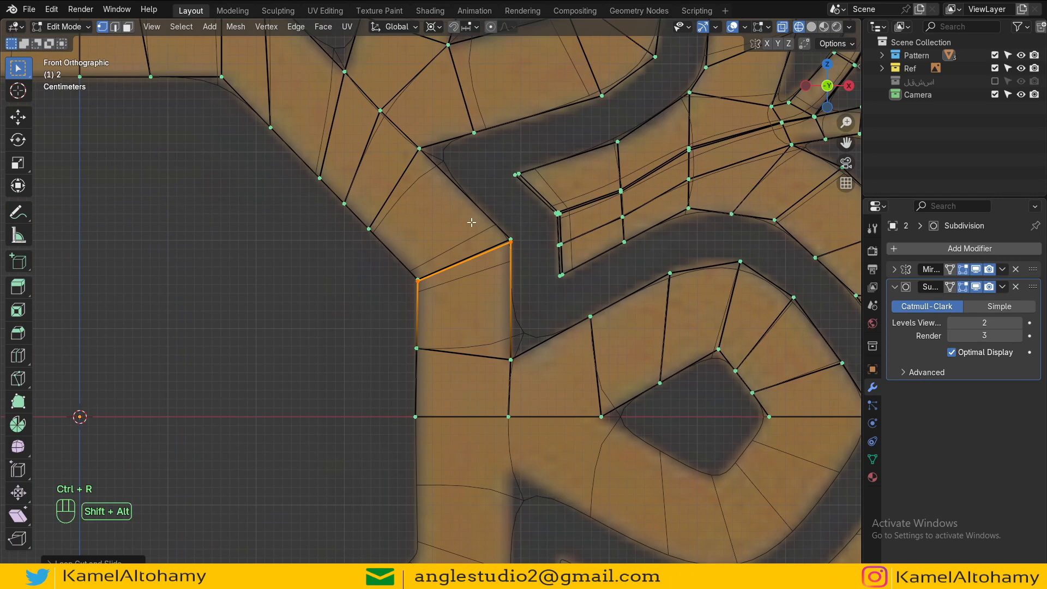
Step: Add an even loop cut across the diagonal band above the vertical band
shift+middle_drag(472, 222, 490, 288)
key(ctrl+r)
click(462, 232)
key(e)
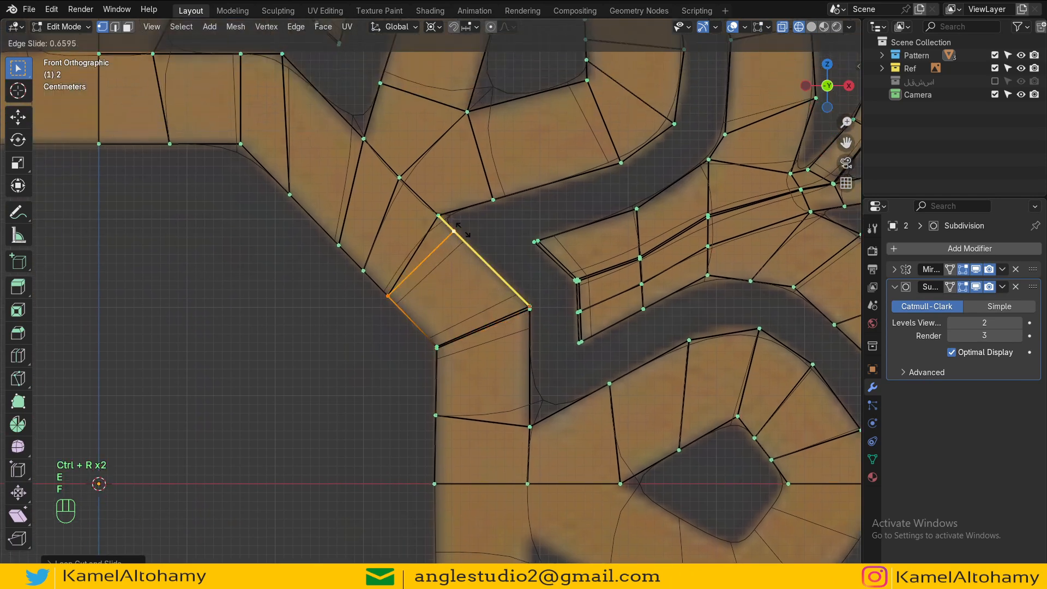
key(f)
key(f)
click(456, 220)
Step: Add a loop cut through the diagonal band's upper bend
scroll(457, 220, down, 2)
shift+middle_drag(397, 196, 434, 273)
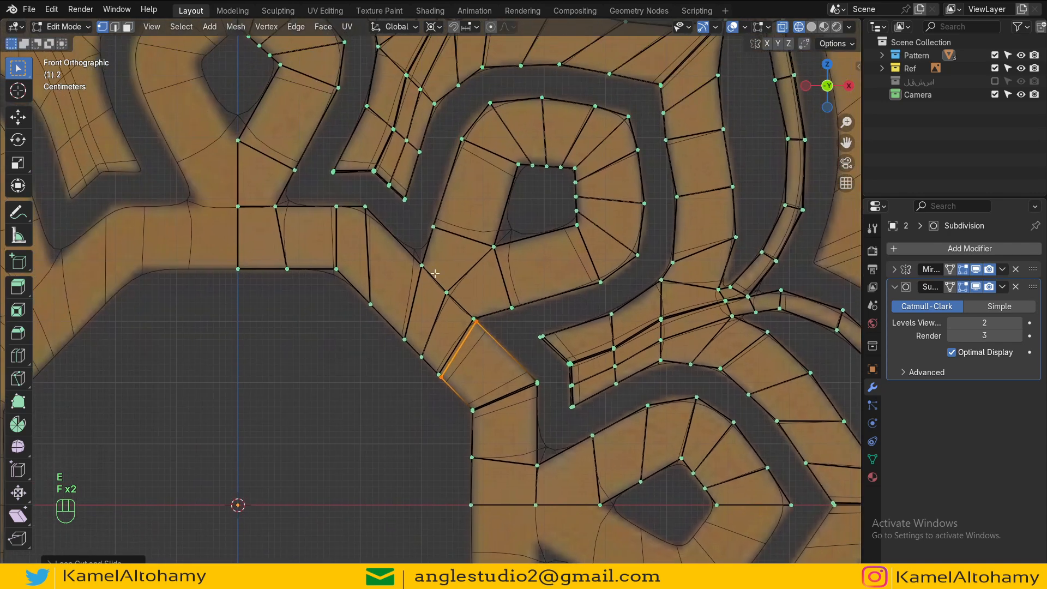
key(ctrl+r)
click(430, 243)
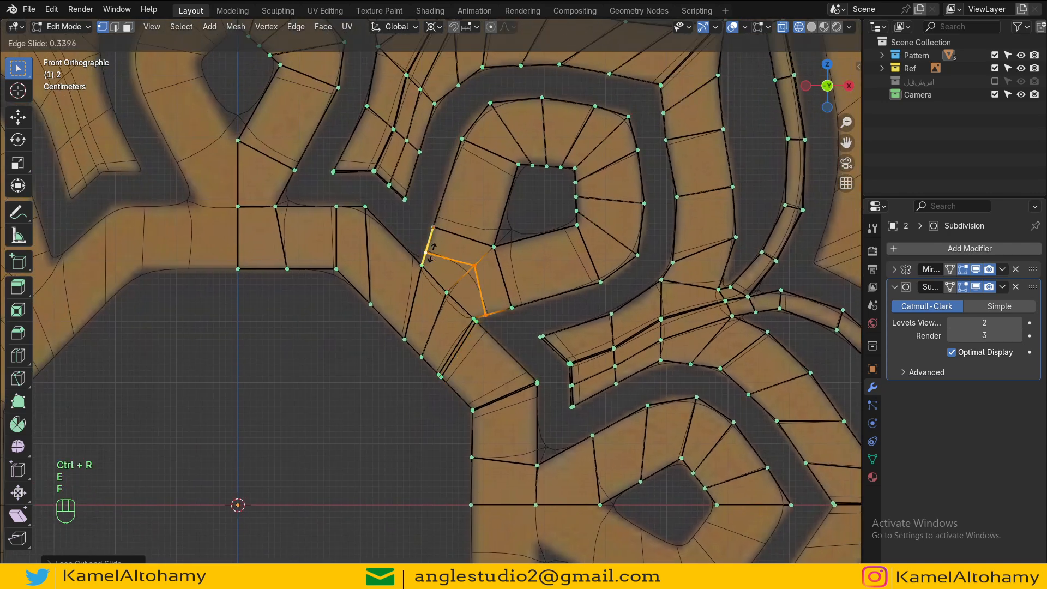
click(431, 261)
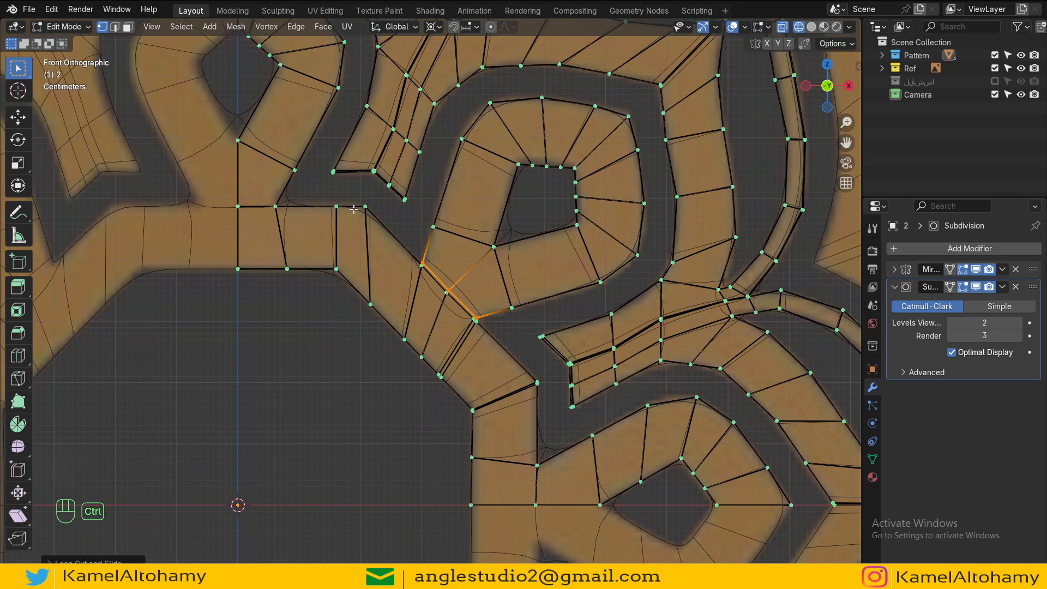
Step: Add two loop cuts on either side of the bend in the upper horizontal band
key(ctrl+r)
click(357, 209)
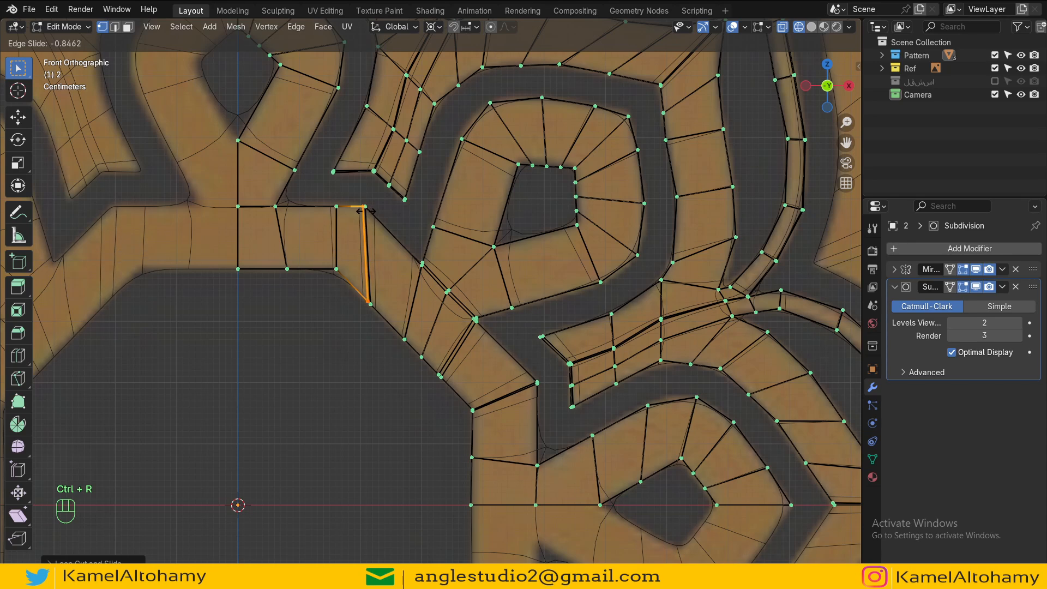
click(365, 210)
key(ctrl+r)
click(346, 248)
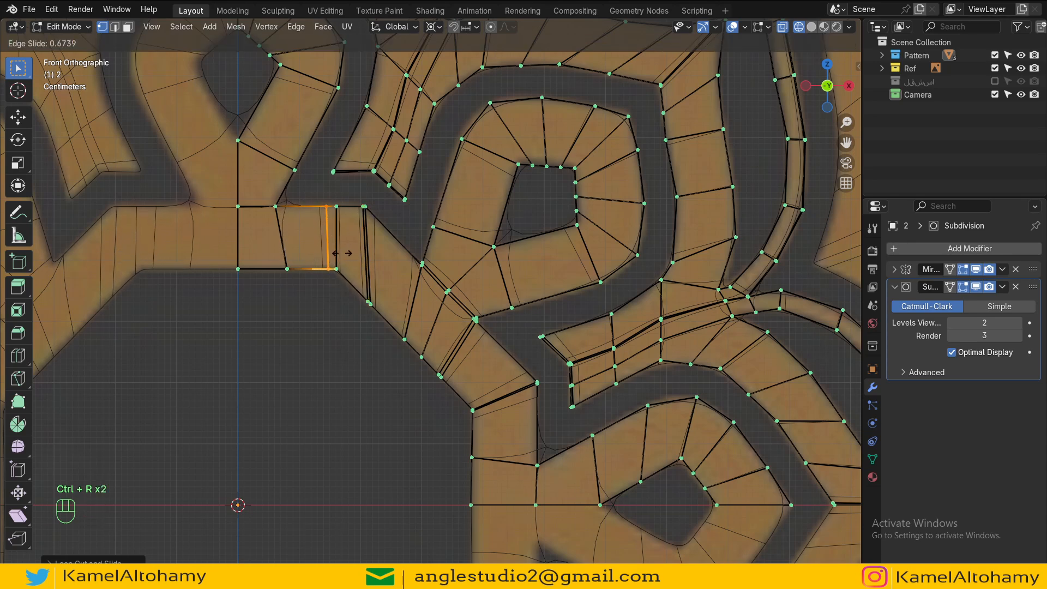
click(342, 253)
Step: Add an even loop cut near the bottom of the vertical band, just above the mirror axis
shift+middle_drag(342, 253, 434, 294)
scroll(435, 295, up, 2)
key(ctrl+r)
click(421, 300)
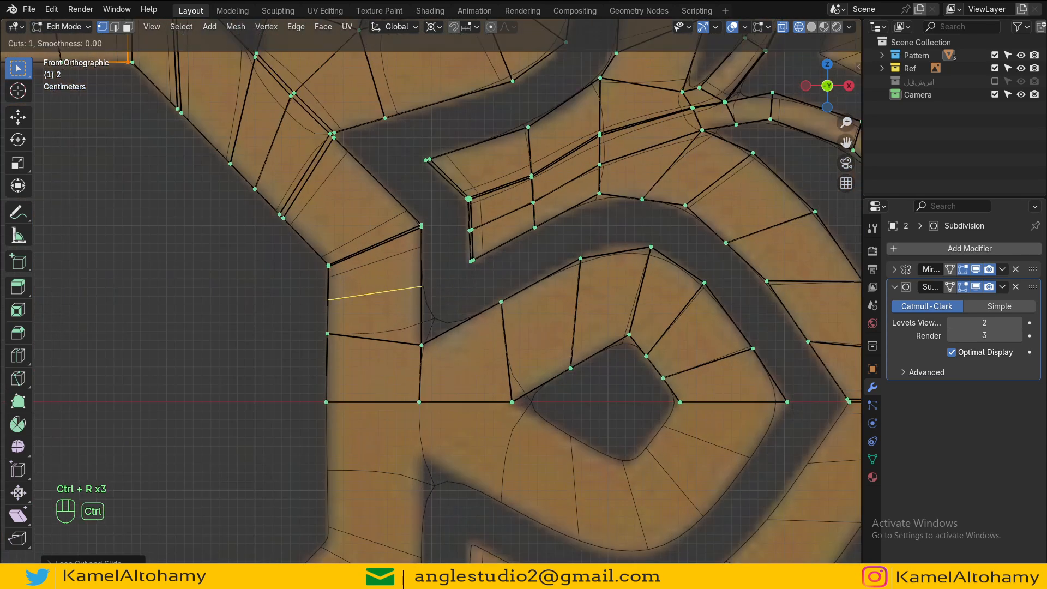
key(e)
key(f)
key(f)
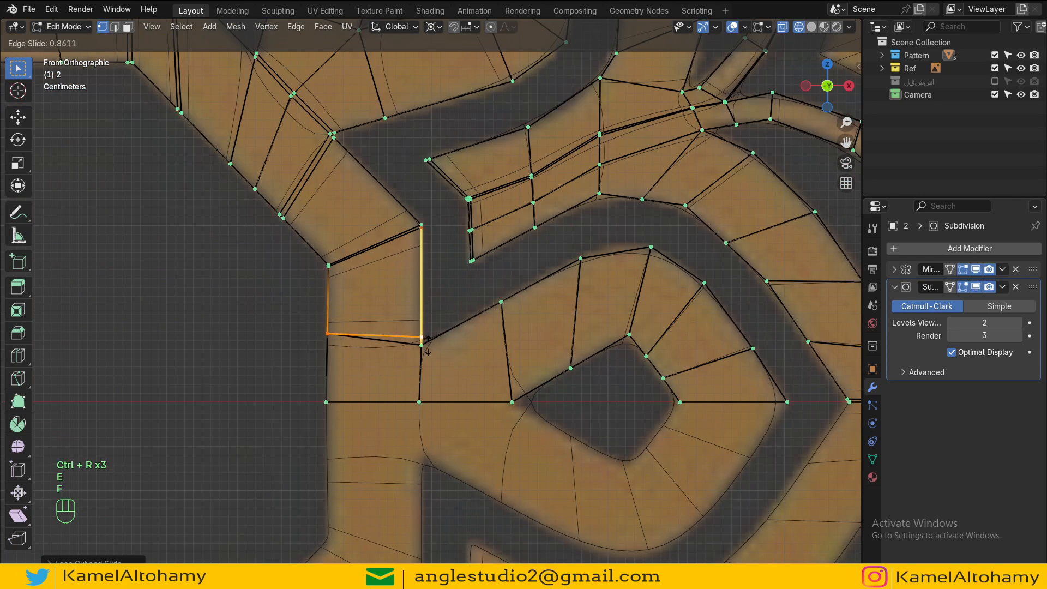
click(419, 340)
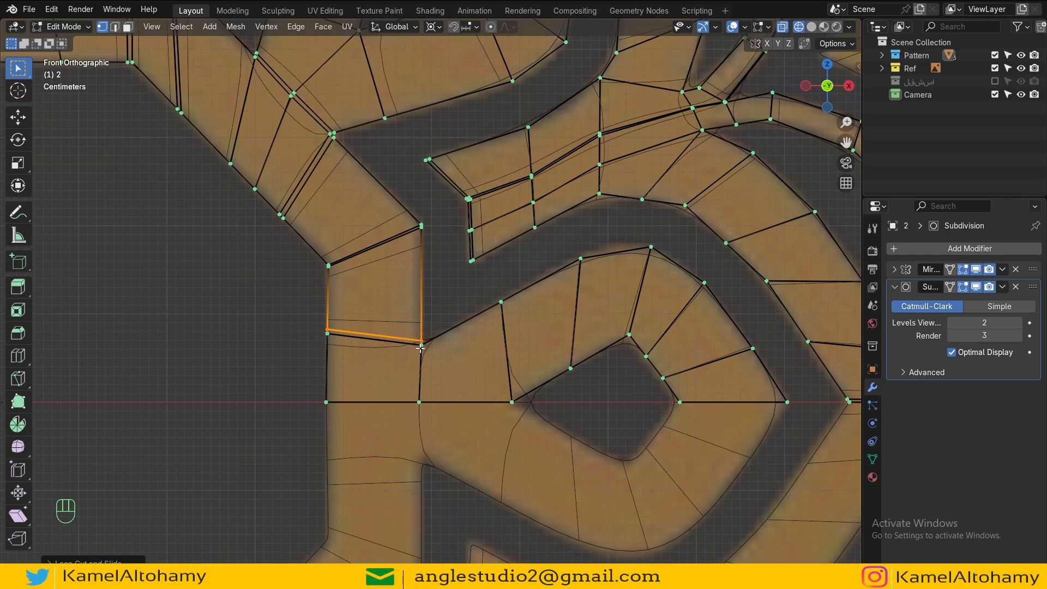
Step: Add an even, flipped loop cut near the top of the vertical band's upper section
key(ctrl+r)
click(420, 303)
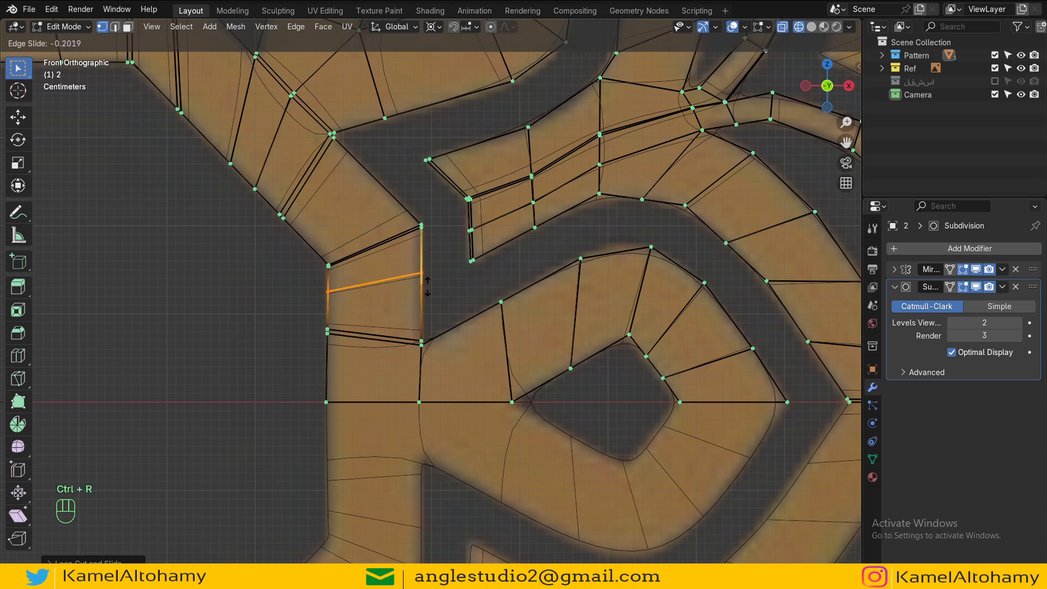
key(e)
key(f)
key(f)
key(f)
key(f)
key(f)
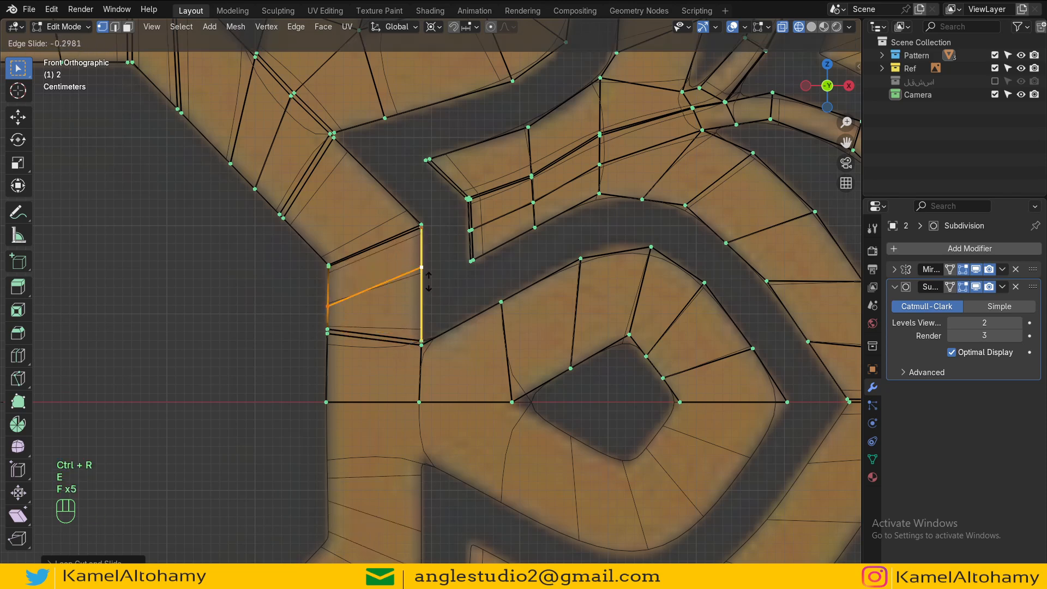
key(f)
key(f)
key(f)
key(f)
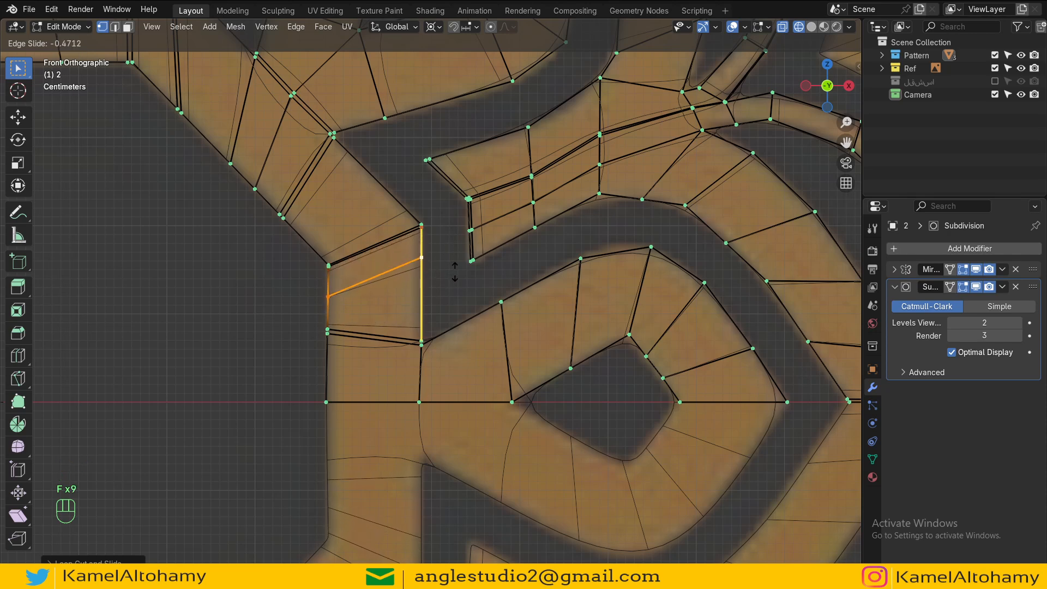
click(455, 271)
Step: Add a loop cut across the curved band beside the inner loop's lower-left corner
shift+middle_drag(538, 426, 459, 290)
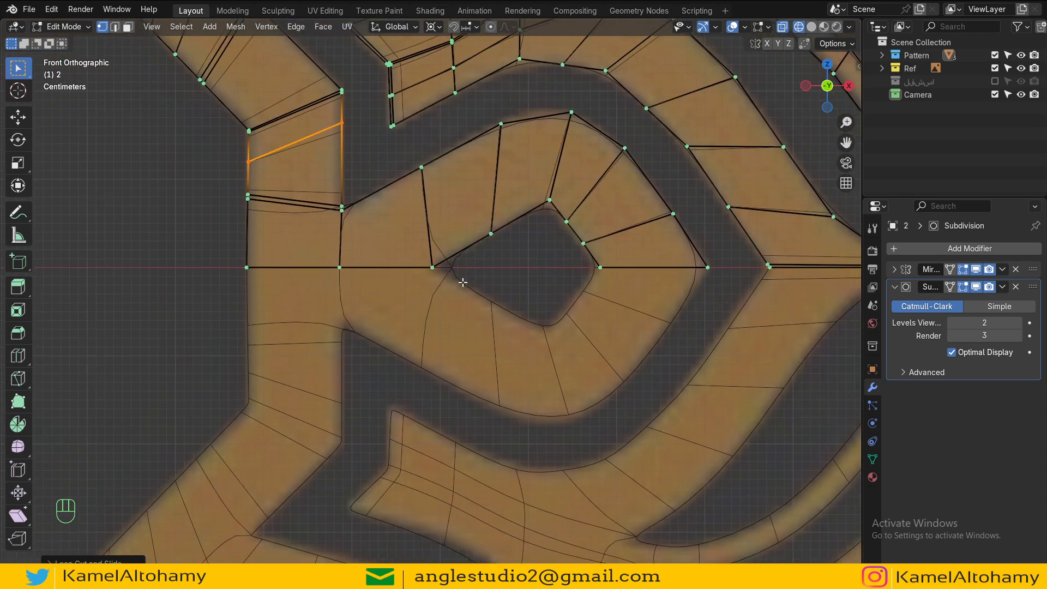
key(a)
key(ctrl+r)
click(459, 270)
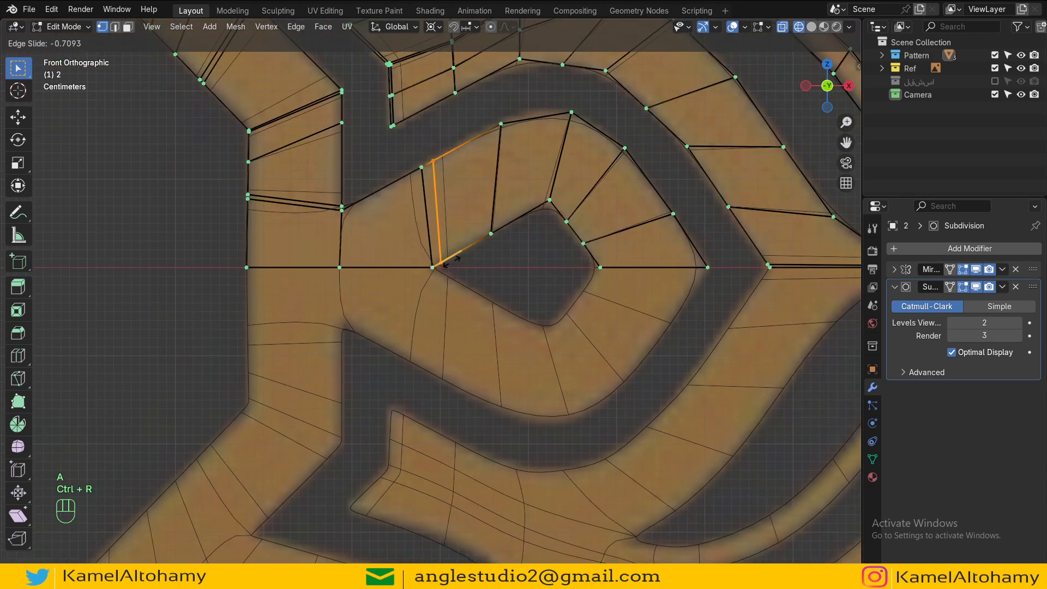
click(460, 263)
Step: Add a loop cut through the band segment between the vertical band and the curved band
key(ctrl+r)
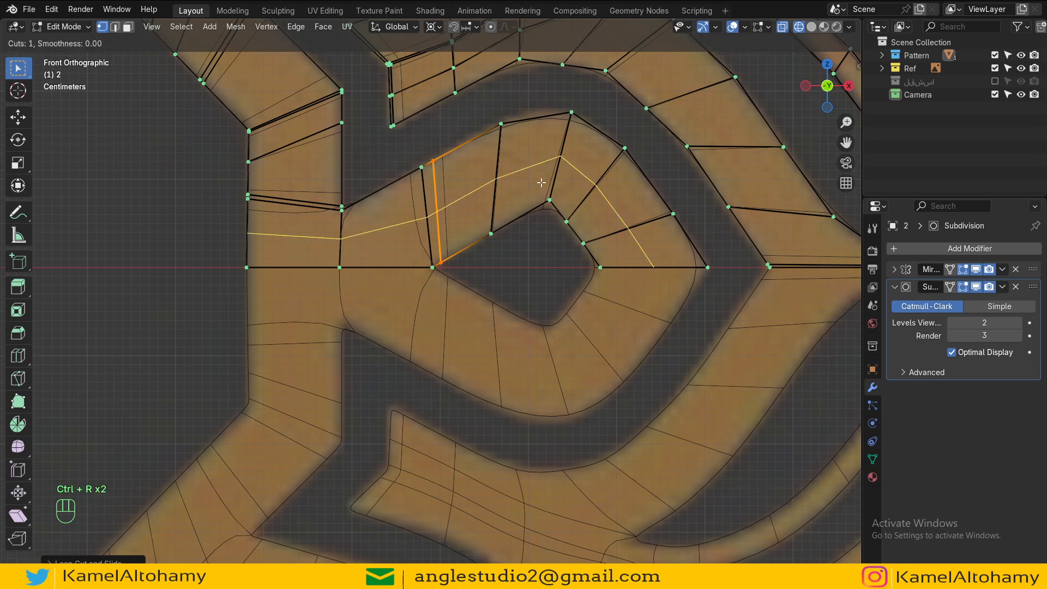
key(Escape)
key(ctrl+r)
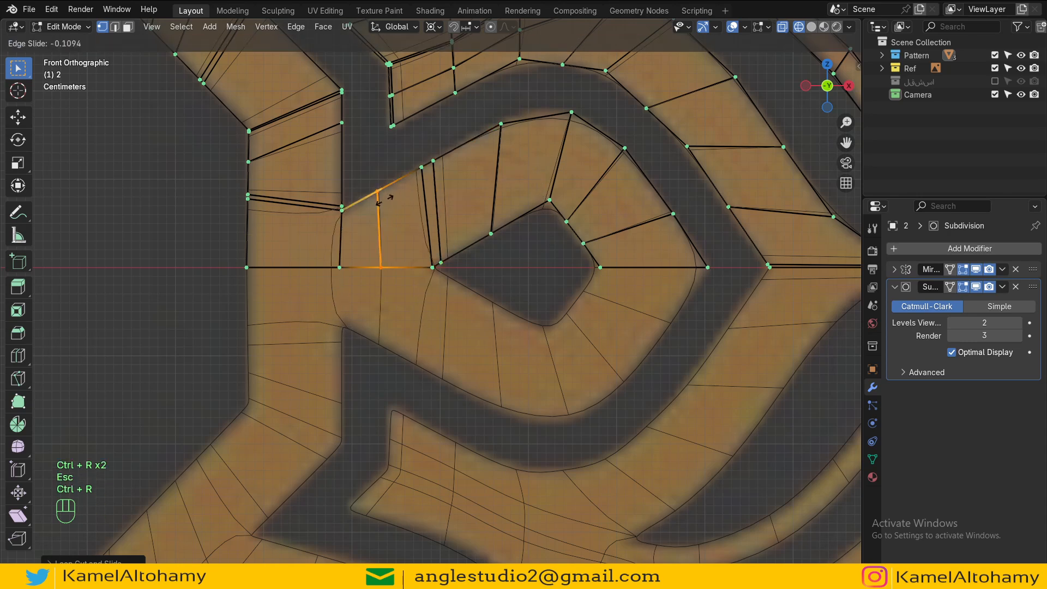
click(383, 209)
Step: Switch to solid shading and inspect the whole star logo from different angles
key(z)
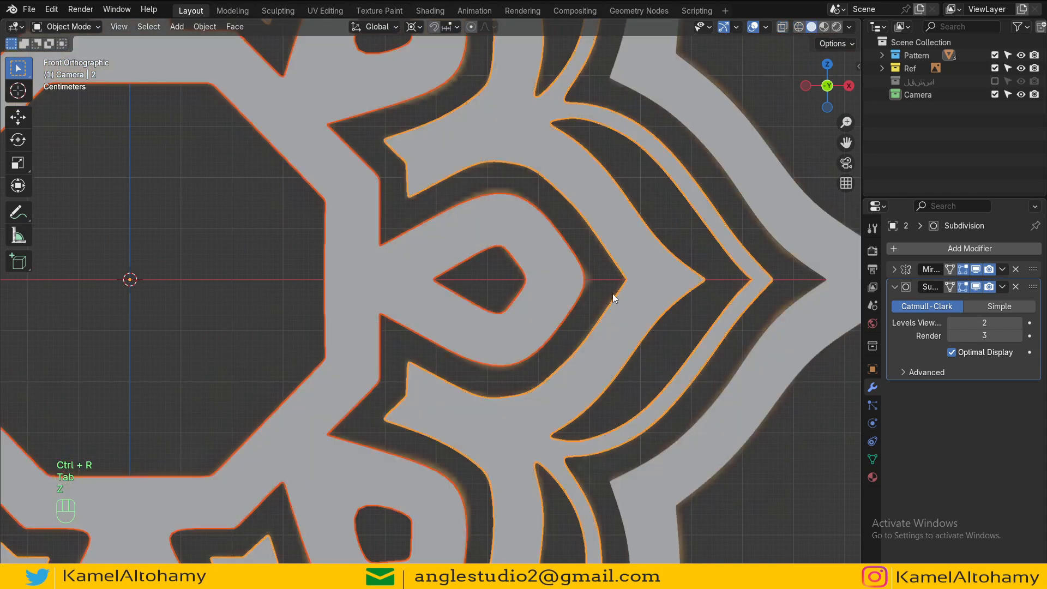
scroll(612, 294, down, 1)
shift+middle_drag(445, 284, 505, 302)
scroll(505, 302, down, 2)
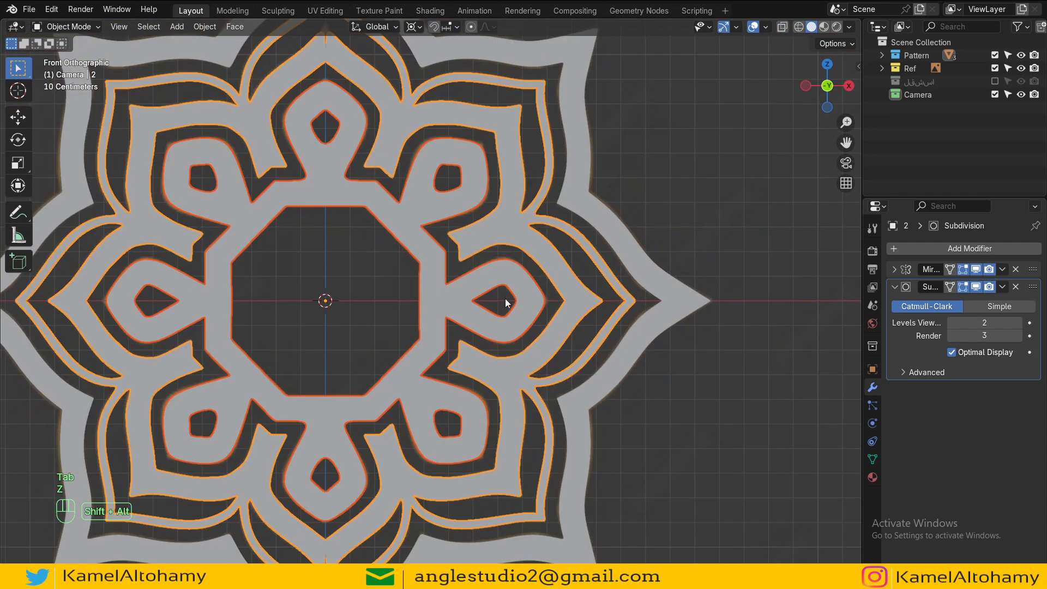
alt+shift+drag(505, 302, 508, 272)
scroll(590, 270, down, 4)
shift+click(508, 273)
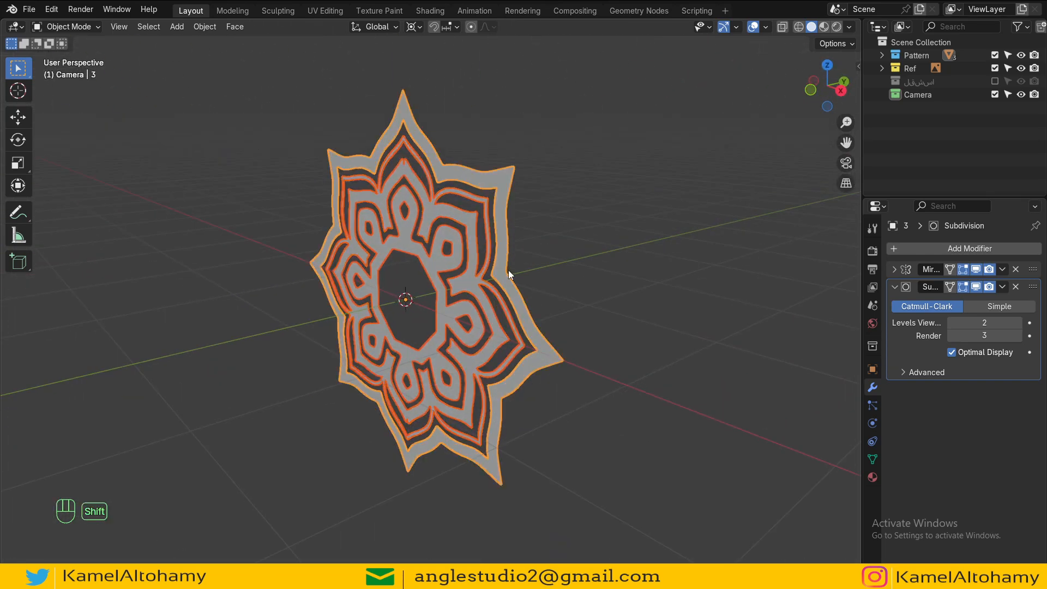
Step: Duplicate all three pattern objects in place
key(Tab)
key(a)
middle_drag(554, 301, 578, 332)
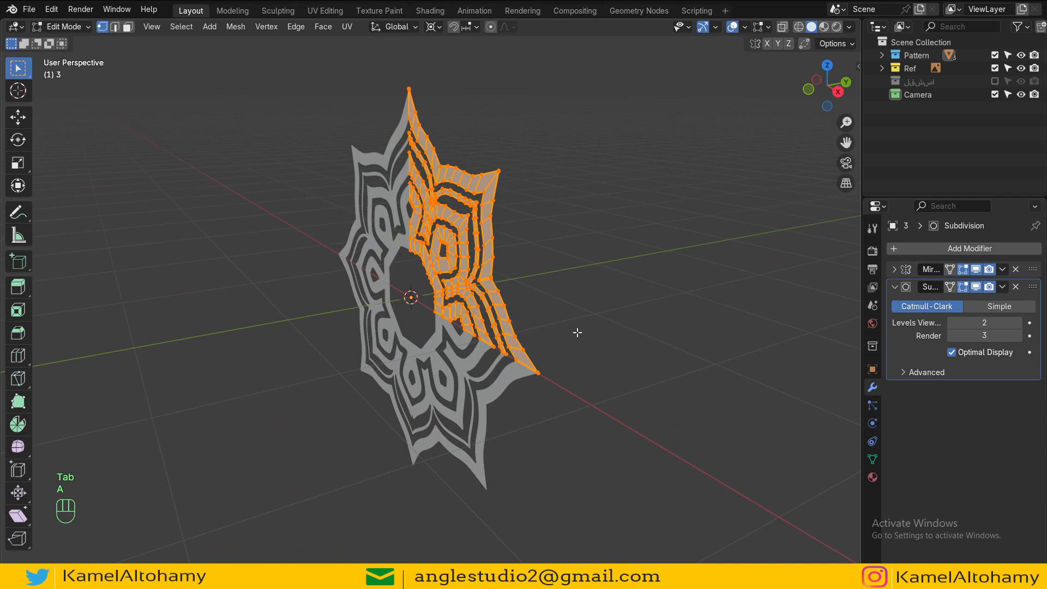
key(Tab)
key(shift+d)
key(Escape)
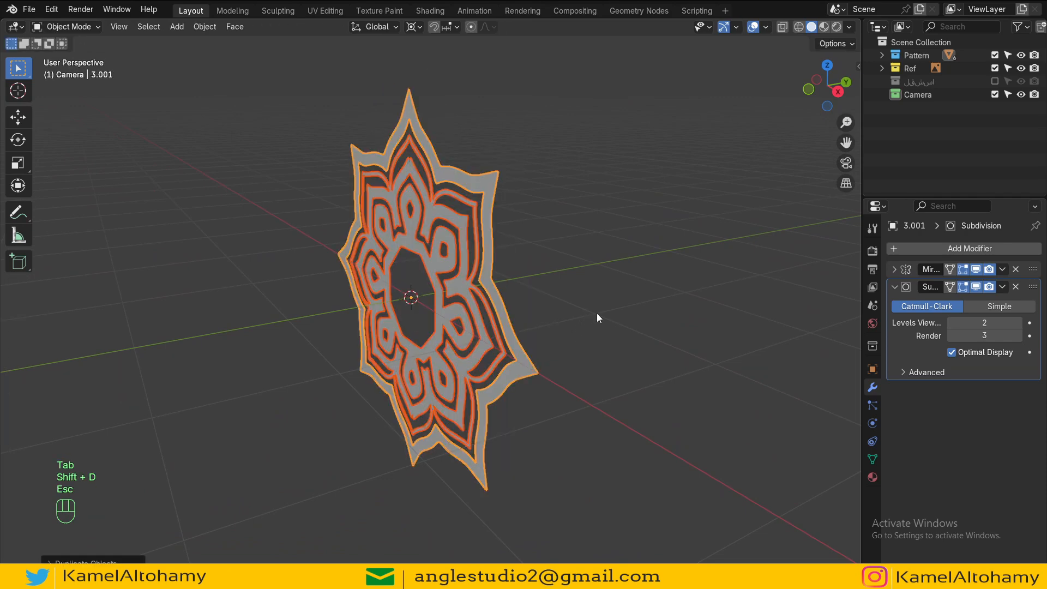
Step: Move the duplicates into a new collection named Temp and exclude it from the view layer
key(m)
click(597, 312)
text(J)
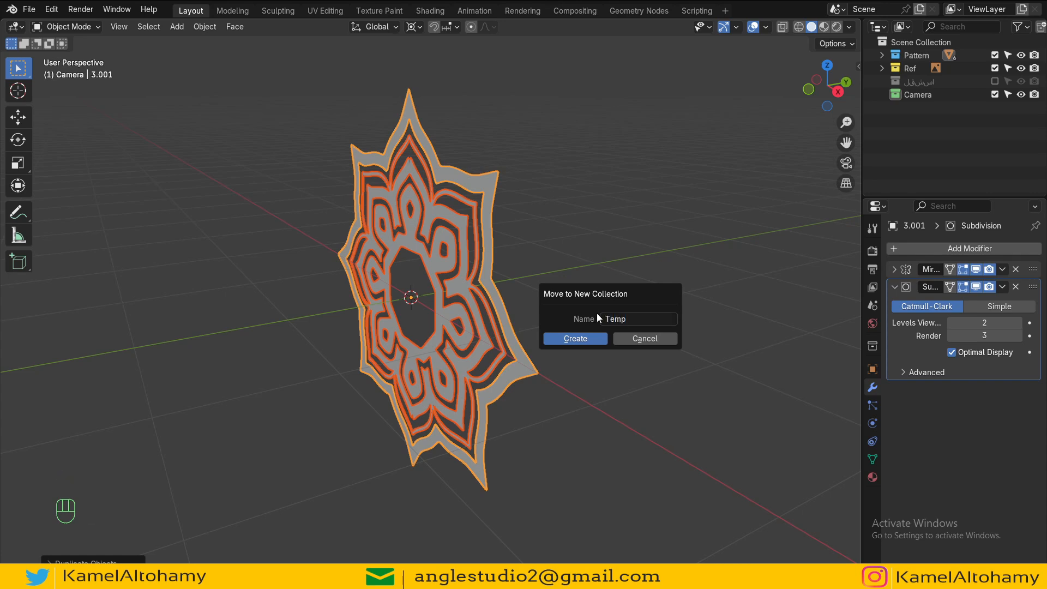
key(Return)
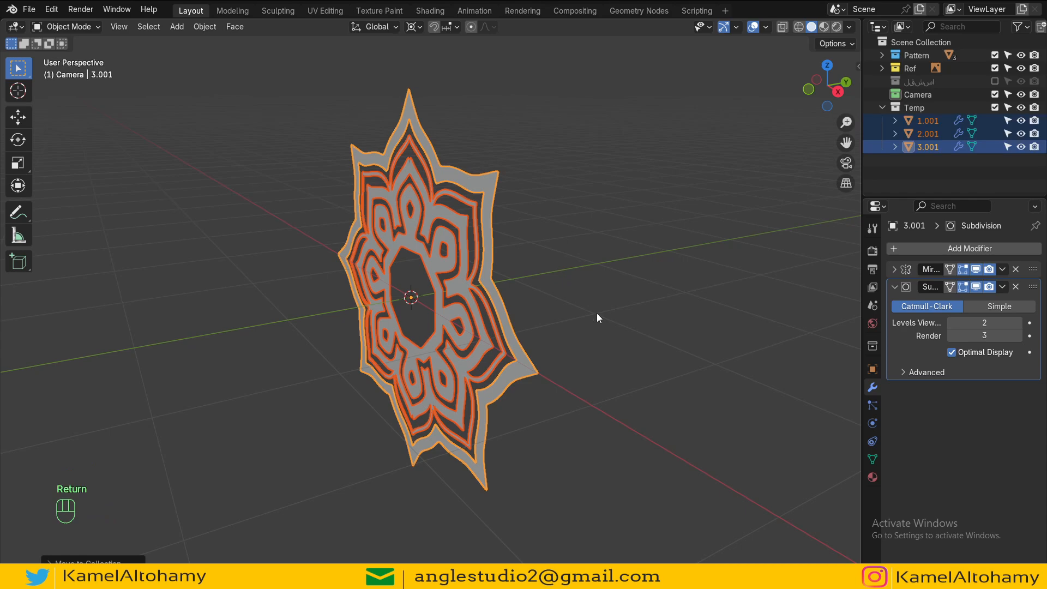
click(994, 107)
Step: Extrude the entire outer-frame mesh twice from top view to give it thickness
click(487, 270)
key(Tab)
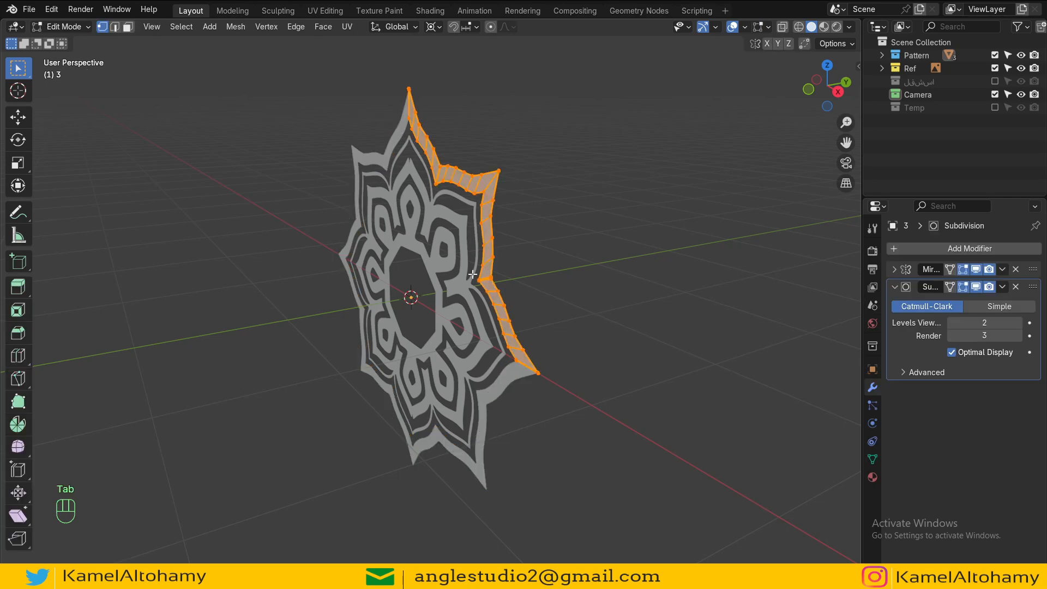
key(Tab)
click(472, 273)
shift+click(457, 280)
shift+click(486, 263)
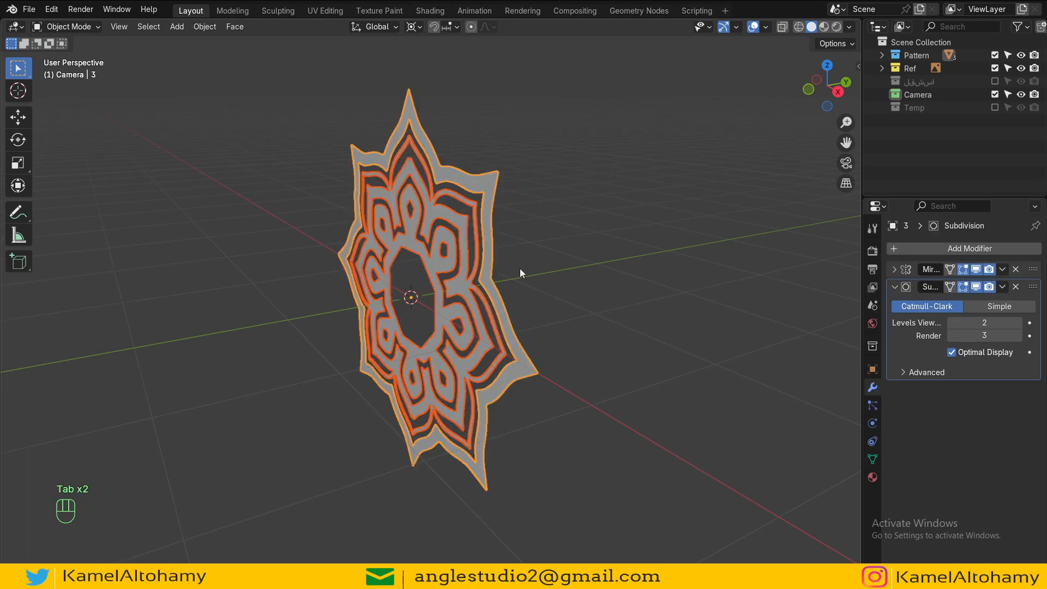
key(Tab)
key(a)
key(KP_7)
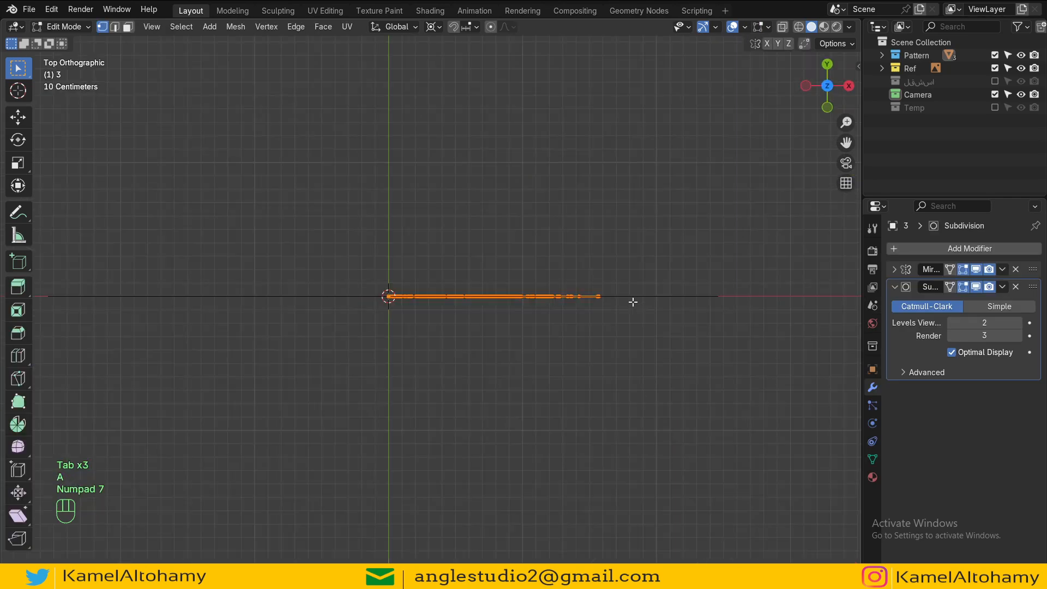
scroll(531, 344, up, 5)
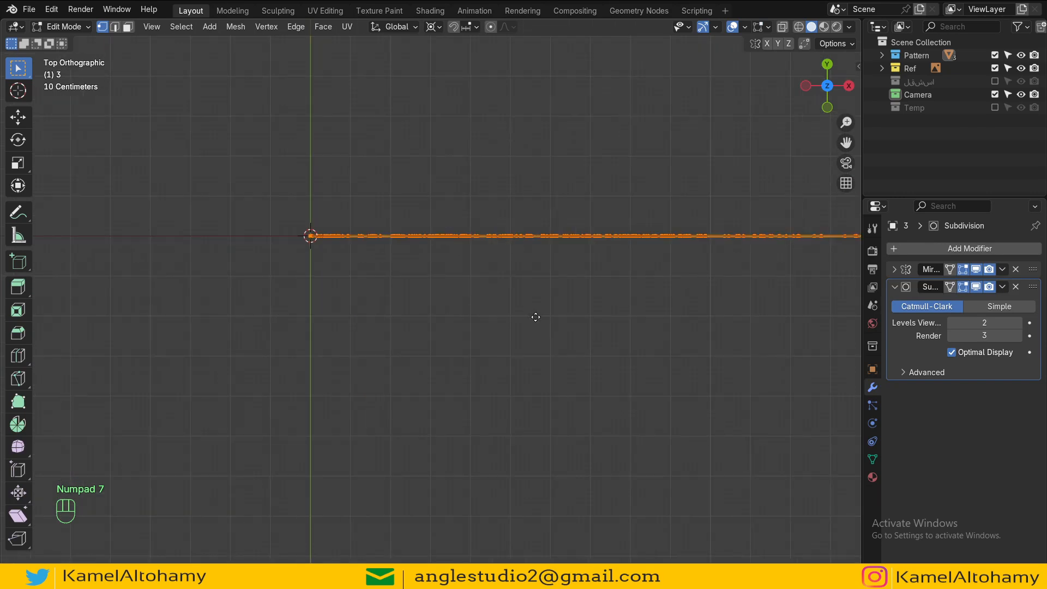
key(e)
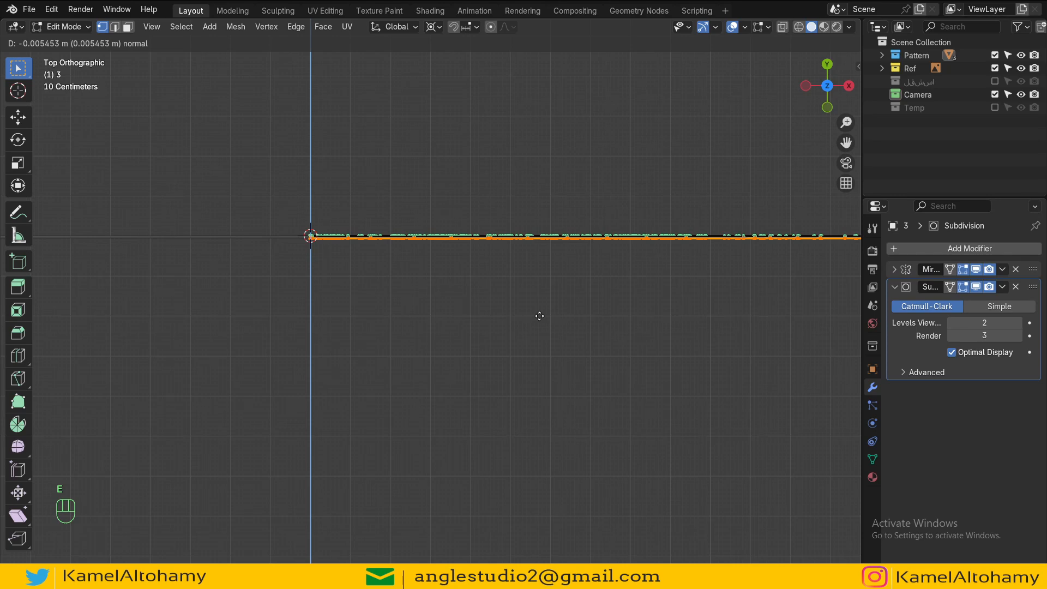
click(547, 376)
key(e)
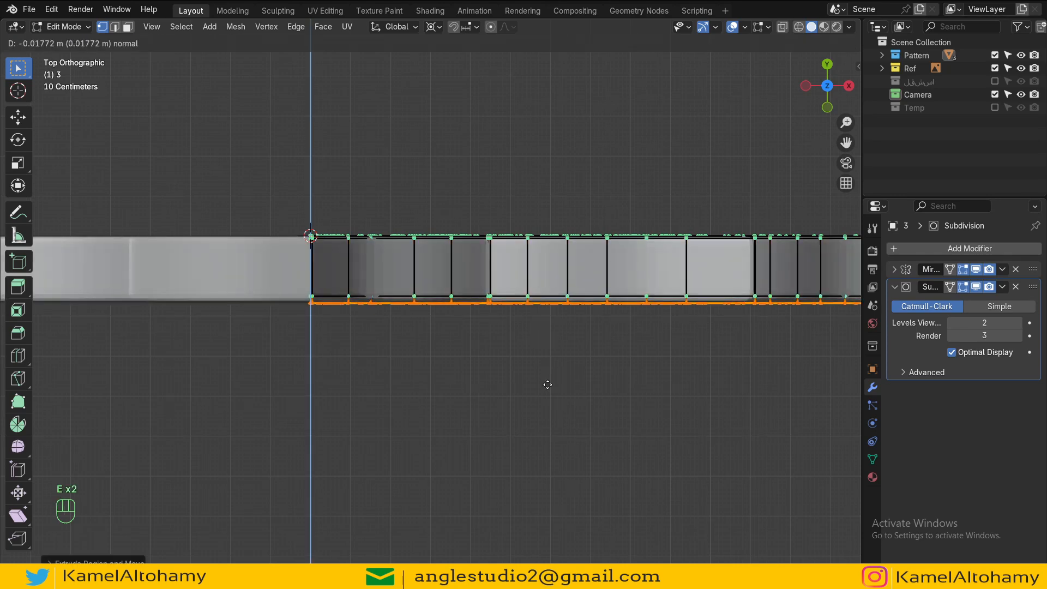
click(548, 385)
Step: Apply Shade Smooth to all the pattern objects
scroll(547, 385, down, 4)
key(Tab)
alt+drag(622, 424, 622, 286)
scroll(528, 301, down, 2)
key(Tab)
key(a)
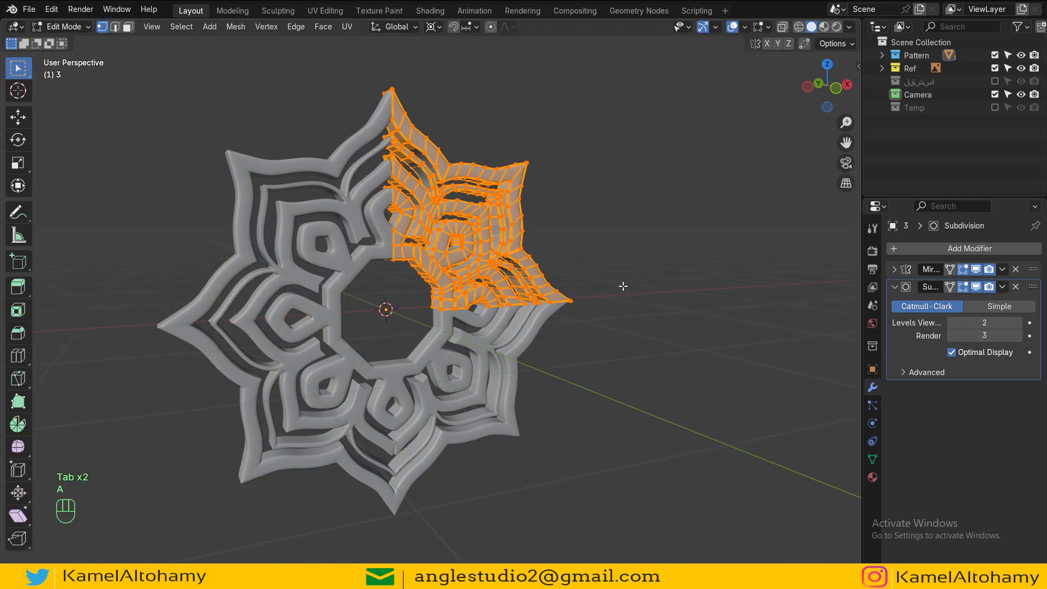
key(Tab)
right_click(623, 286)
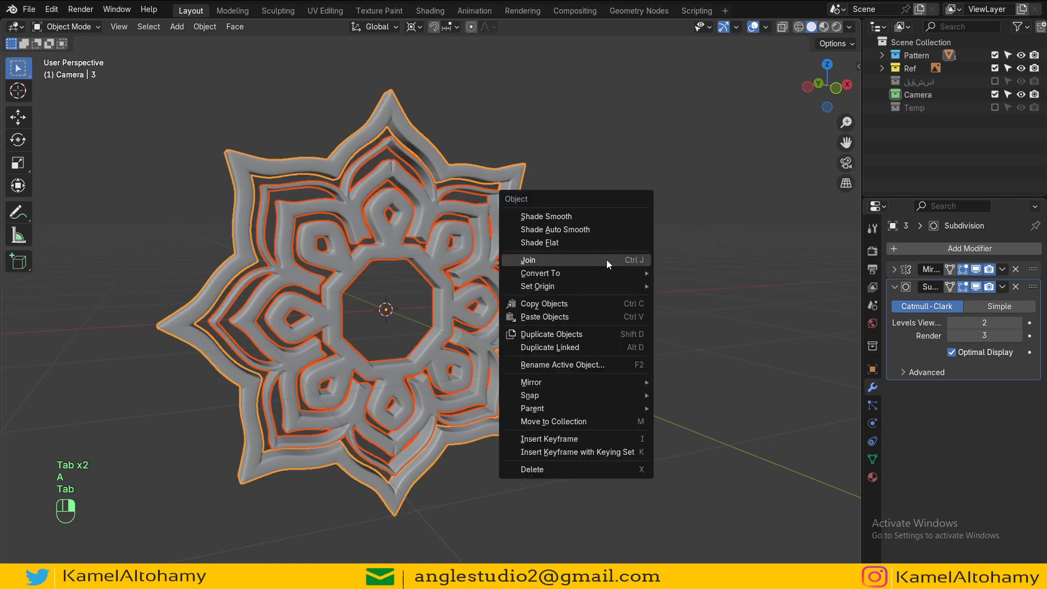
click(585, 218)
Step: Hide the Mirror and Subdivision modifiers in the viewport for the outer frame and inner octagon objects
alt+drag(584, 218, 621, 245)
ctrl+alt+drag(620, 245, 814, 295)
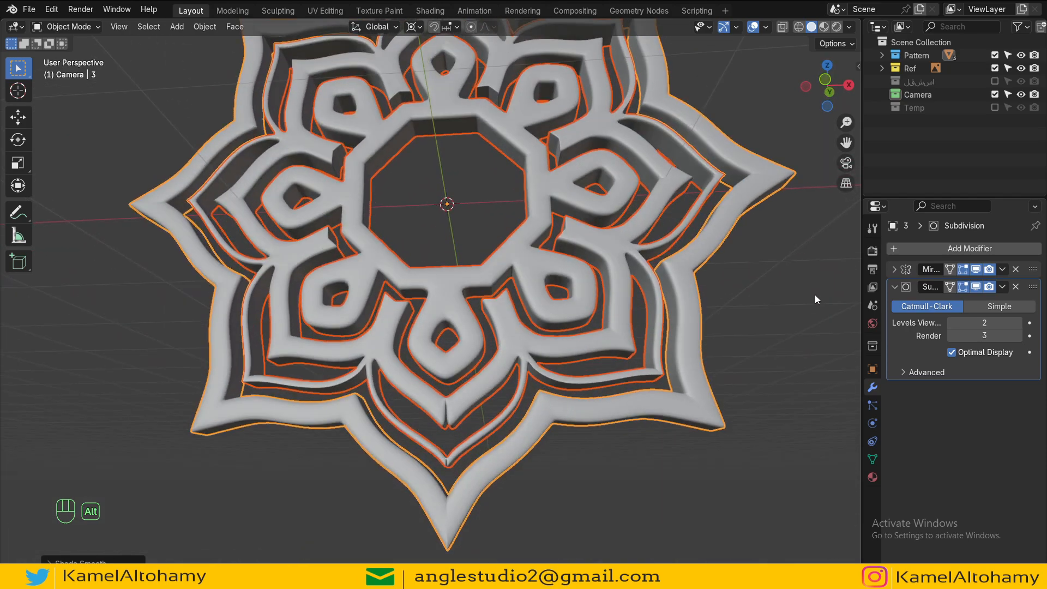
drag(976, 270, 976, 285)
alt+drag(424, 312, 451, 341)
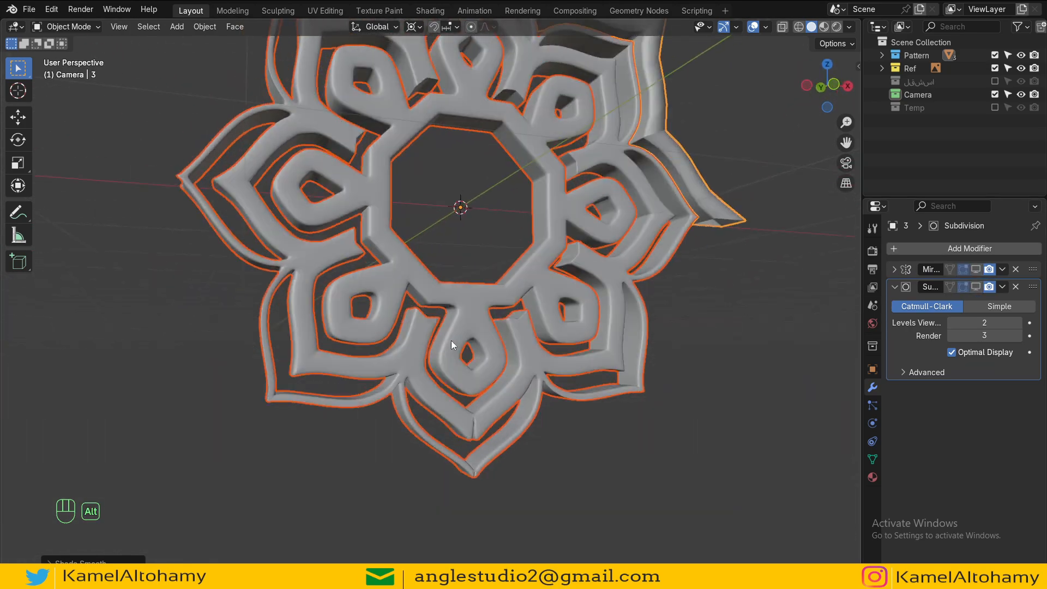
click(607, 233)
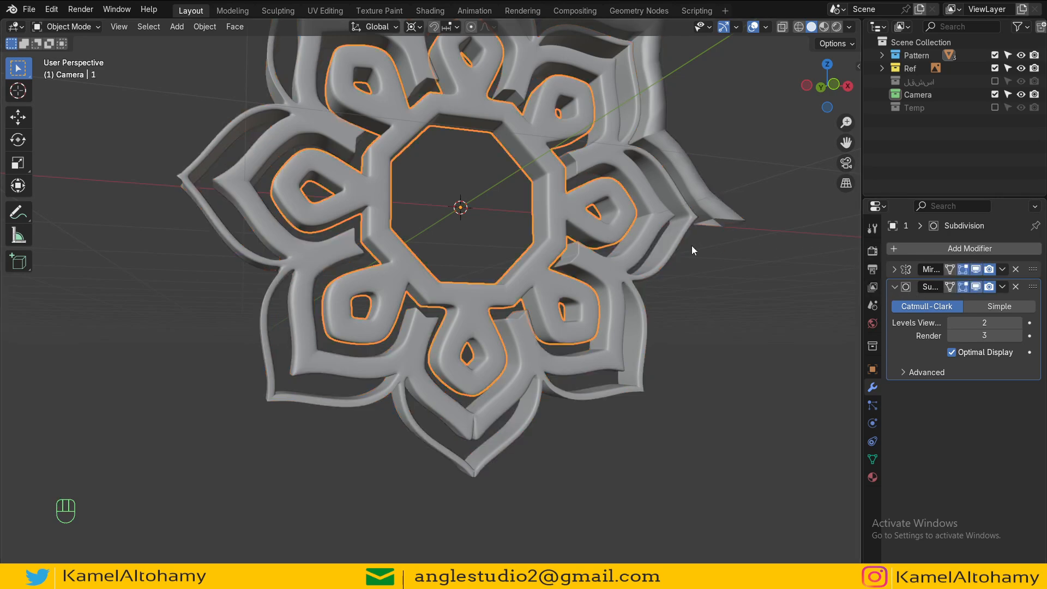
drag(976, 270, 975, 285)
Step: Edit the middle pattern object in front X-ray view and toggle its Mirror modifier's viewport display
click(506, 381)
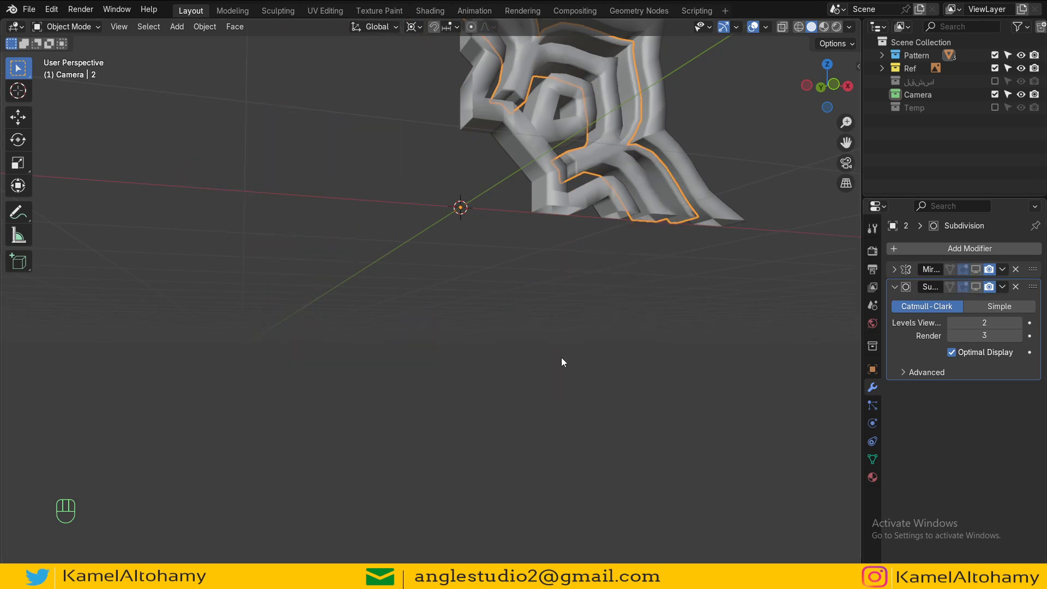
alt+drag(561, 358, 517, 264)
key(Tab)
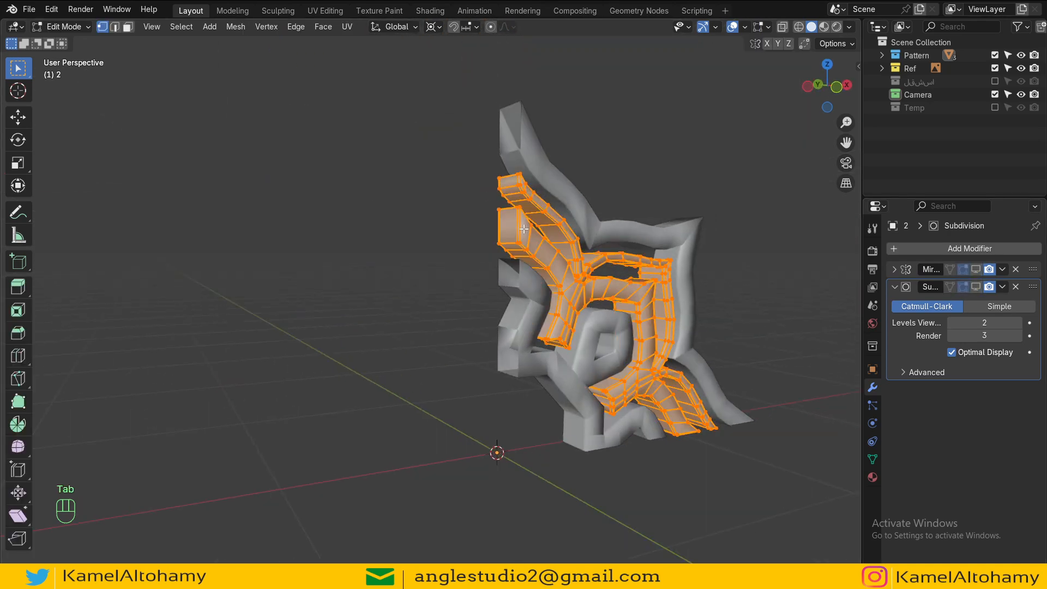
scroll(491, 305, up, 5)
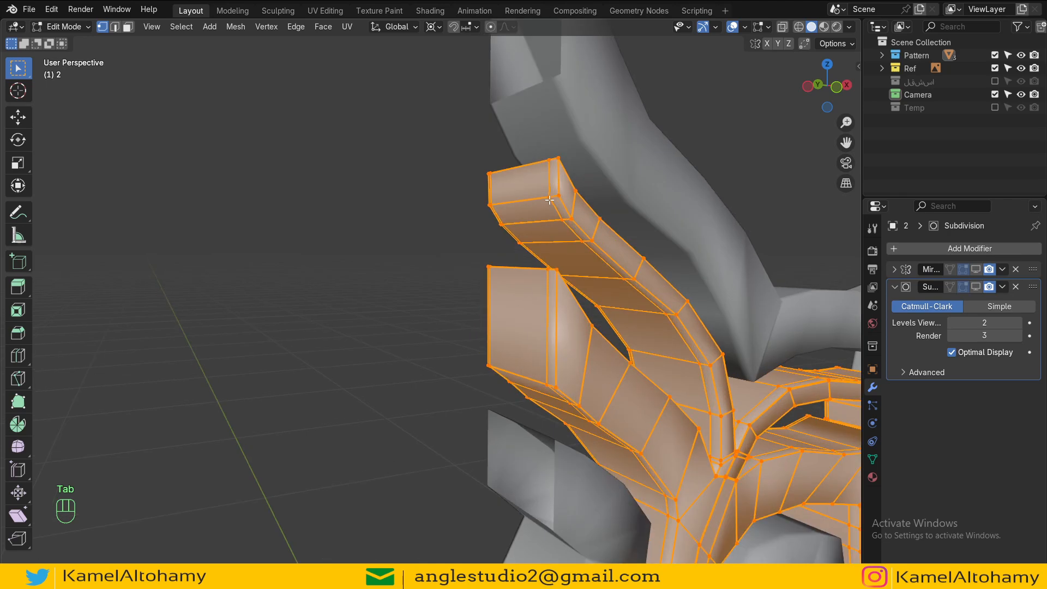
key(KP_1)
key(z)
click(281, 250)
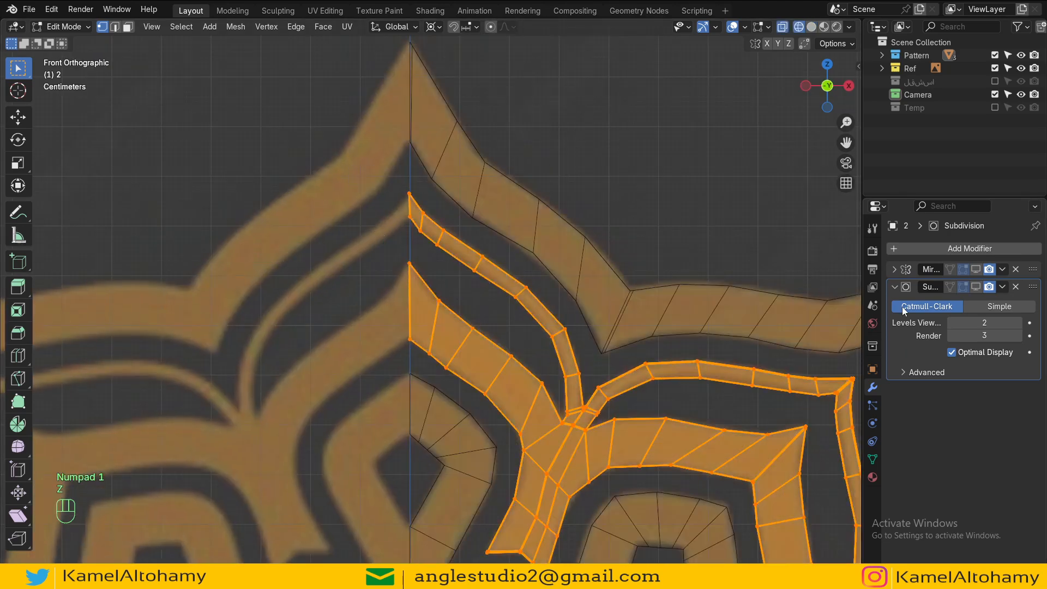
click(894, 270)
click(975, 270)
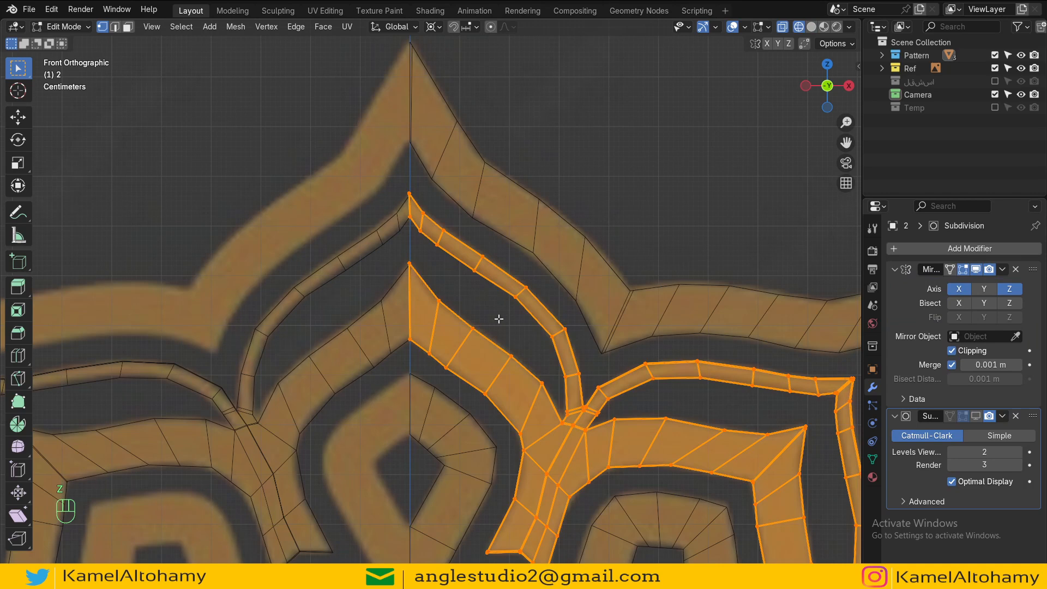
Step: Reposition the lower band's pointed tip vertex on the mirror axis
scroll(428, 265, up, 3)
scroll(428, 264, down, 1)
scroll(402, 304, up, 4)
key(alt+a)
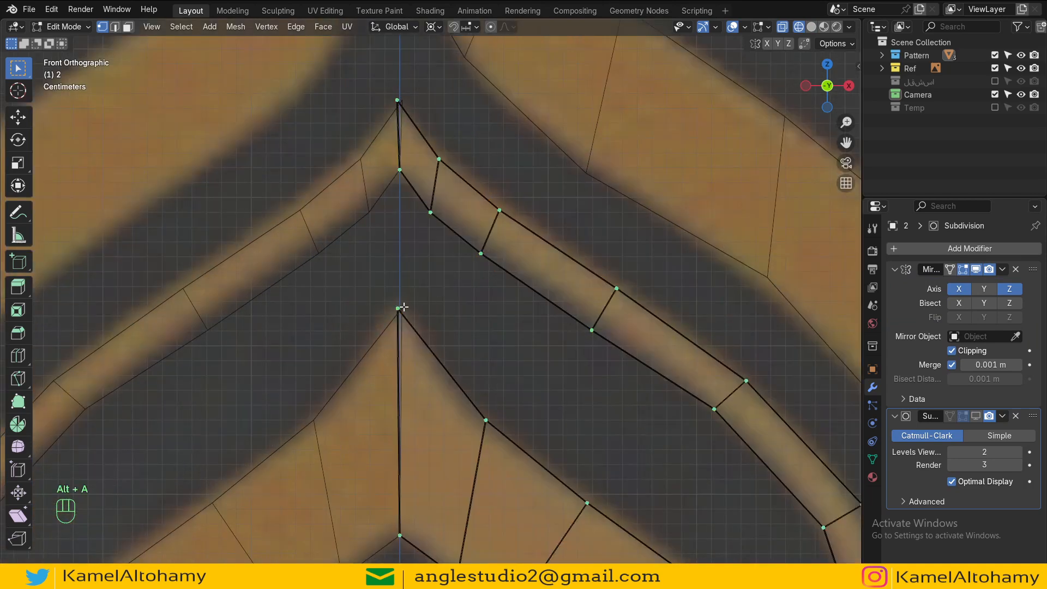
key(b)
drag(410, 278, 357, 363)
key(g)
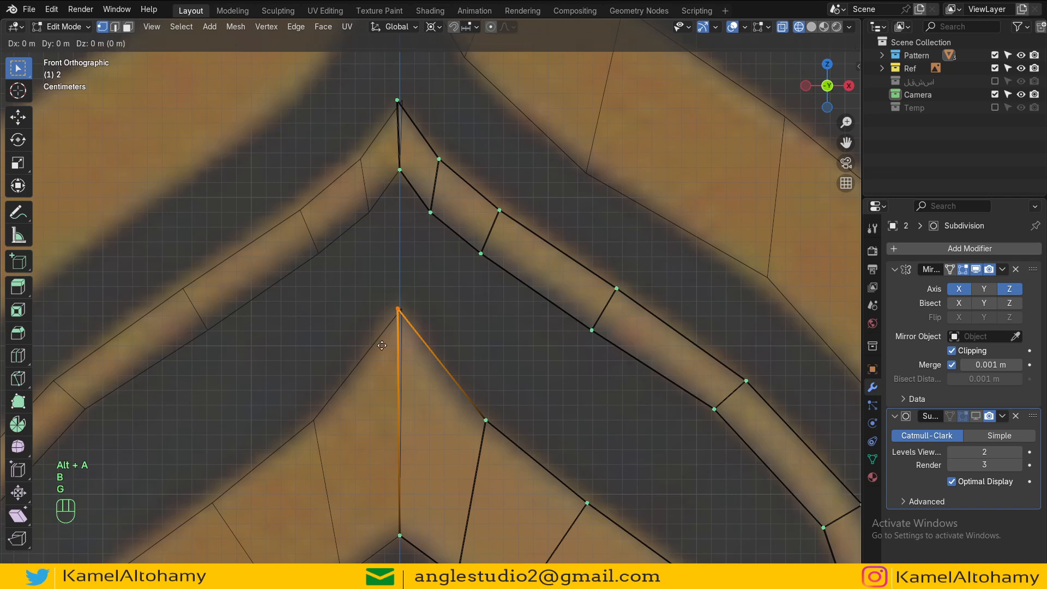
click(405, 351)
Step: Reposition the band's inner notch vertex on the mirror axis
shift+middle_drag(422, 461, 386, 282)
key(a)
key(alt+a)
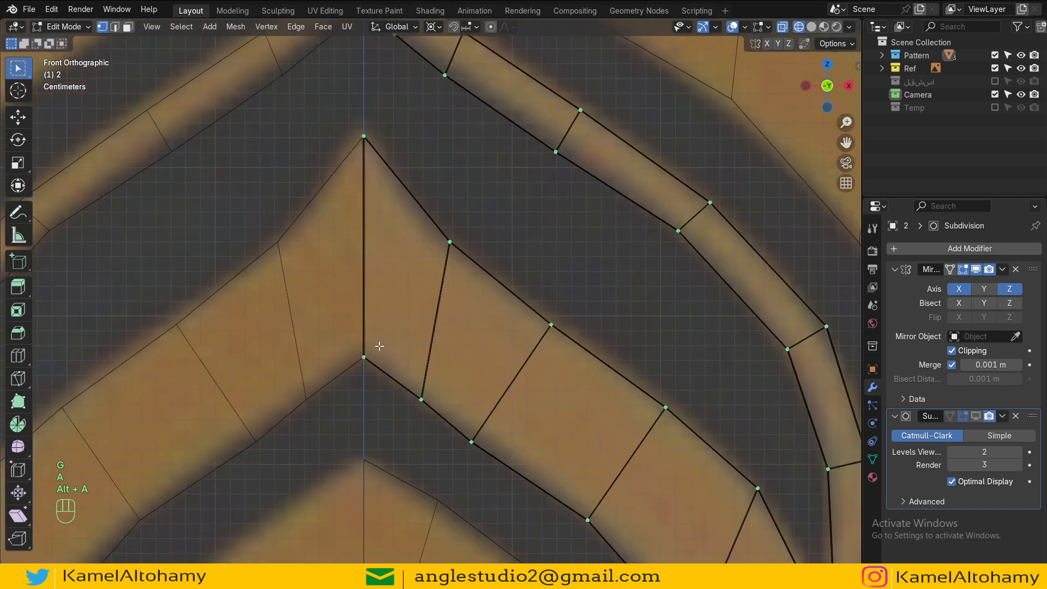
key(b)
drag(380, 346, 351, 384)
key(g)
click(383, 389)
Step: Reposition the upper band's pointed tip vertex on the mirror axis
shift+middle_drag(384, 218, 380, 445)
key(a)
key(alt+a)
key(b)
drag(341, 131, 384, 178)
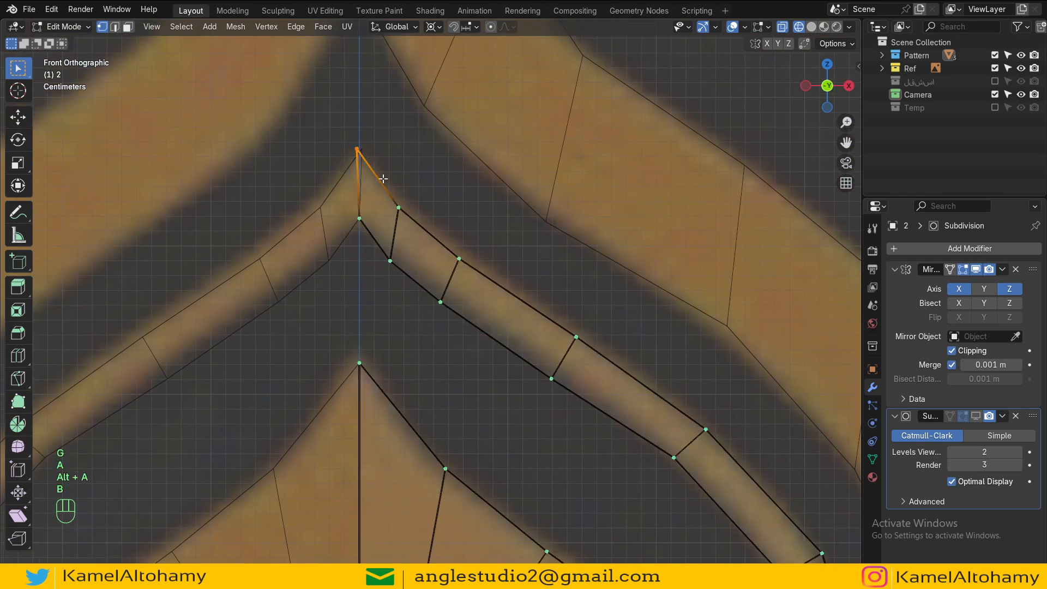
key(g)
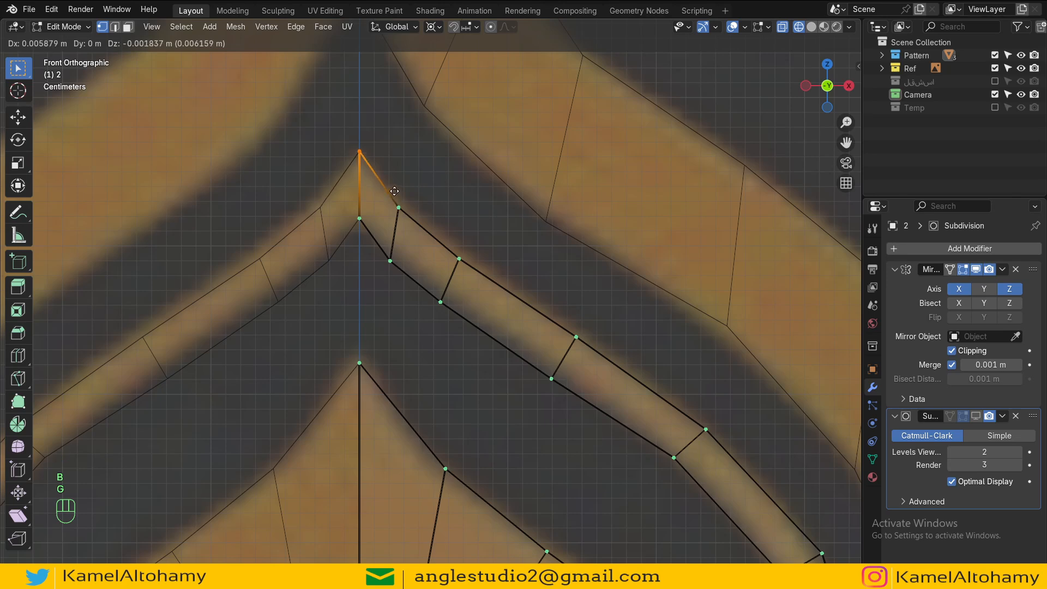
click(391, 191)
Step: Reposition the upper band's inner notch vertex on the mirror axis
key(a)
key(alt+a)
key(b)
drag(370, 205, 350, 234)
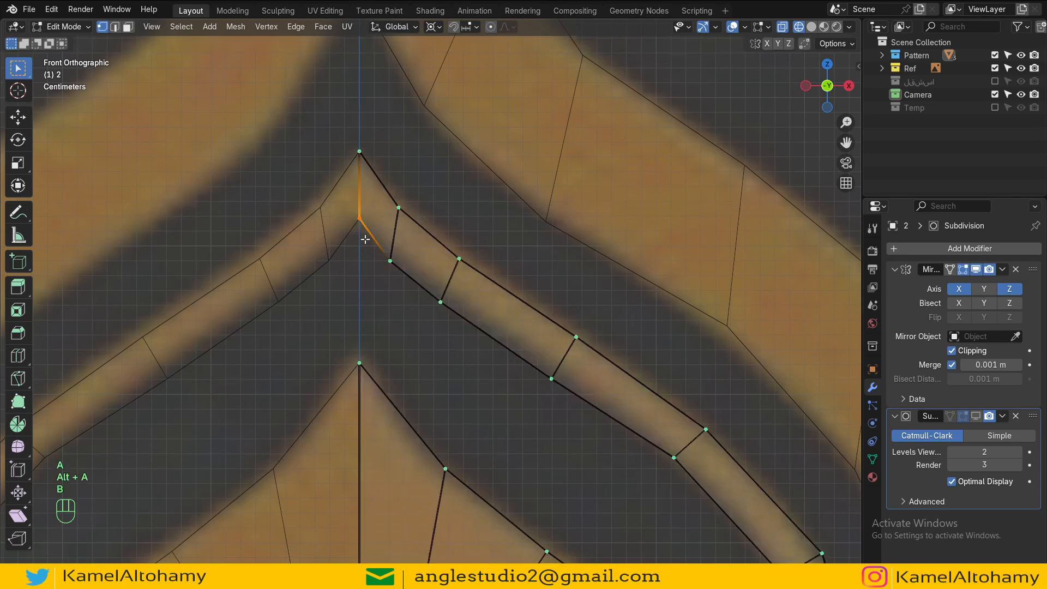
key(g)
click(382, 251)
Step: Inspect the smoothed pointed band tips in object mode before returning to edit mode in X-ray view
key(Tab)
scroll(375, 250, up, 5)
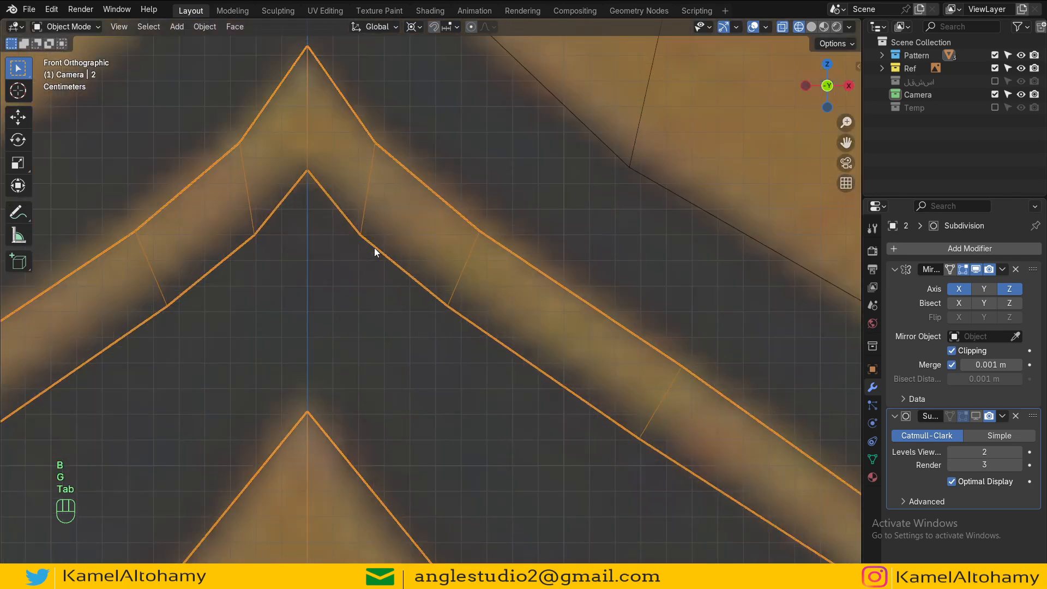
shift+middle_drag(334, 154, 433, 317)
key(Tab)
key(z)
scroll(302, 289, down, 5)
scroll(303, 289, down, 3)
shift+middle_drag(317, 319, 351, 220)
key(a)
key(alt+a)
key(b)
drag(396, 130, 358, 439)
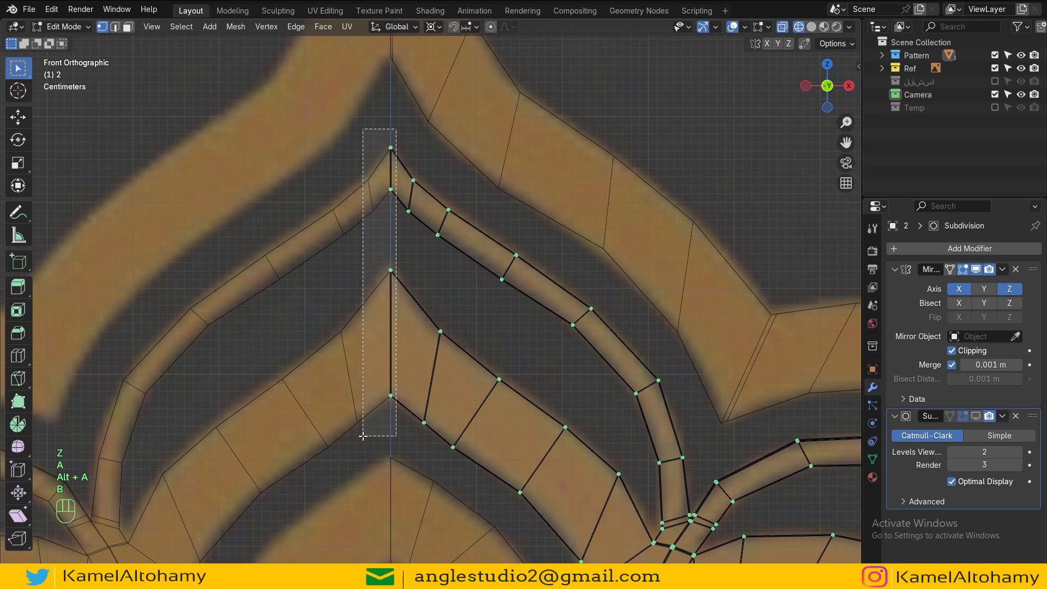
key(x)
click(345, 387)
Step: Return to object mode in solid shading and re-enable the middle pattern's Mirror modifier in the viewport
key(z)
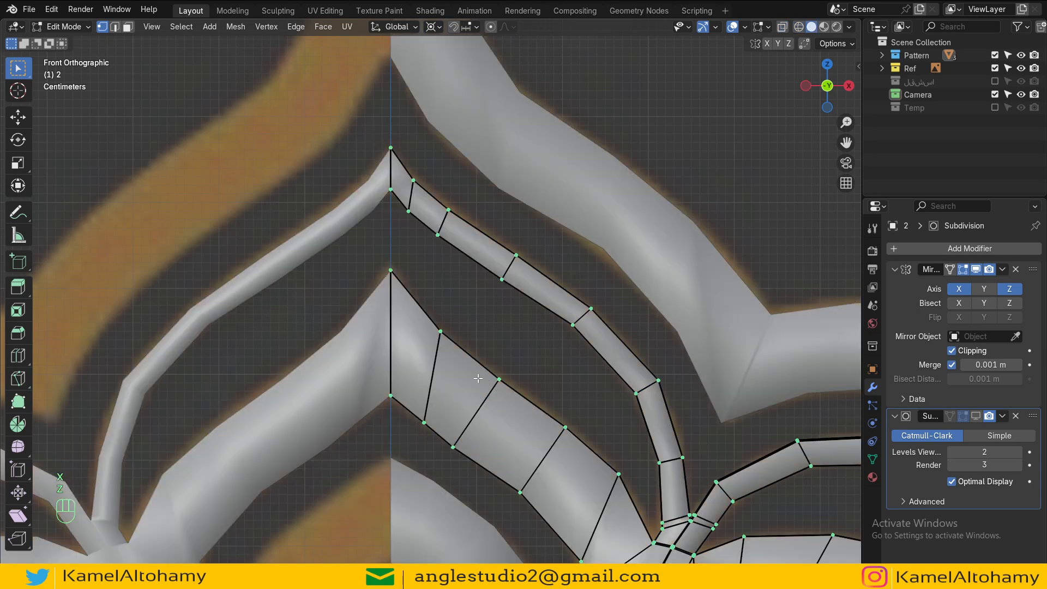
key(Tab)
scroll(459, 374, down, 7)
mouse_move(434, 467)
shift+middle_down()
mouse_move(417, 338)
mouse_move(499, 303)
mouse_move(486, 368)
mouse_move(465, 367)
mouse_move(467, 410)
mouse_move(520, 261)
mouse_move(470, 241)
mouse_move(449, 217)
mouse_move(517, 220)
mouse_move(562, 246)
shift+middle_up()
click(976, 269)
click(976, 269)
click(895, 270)
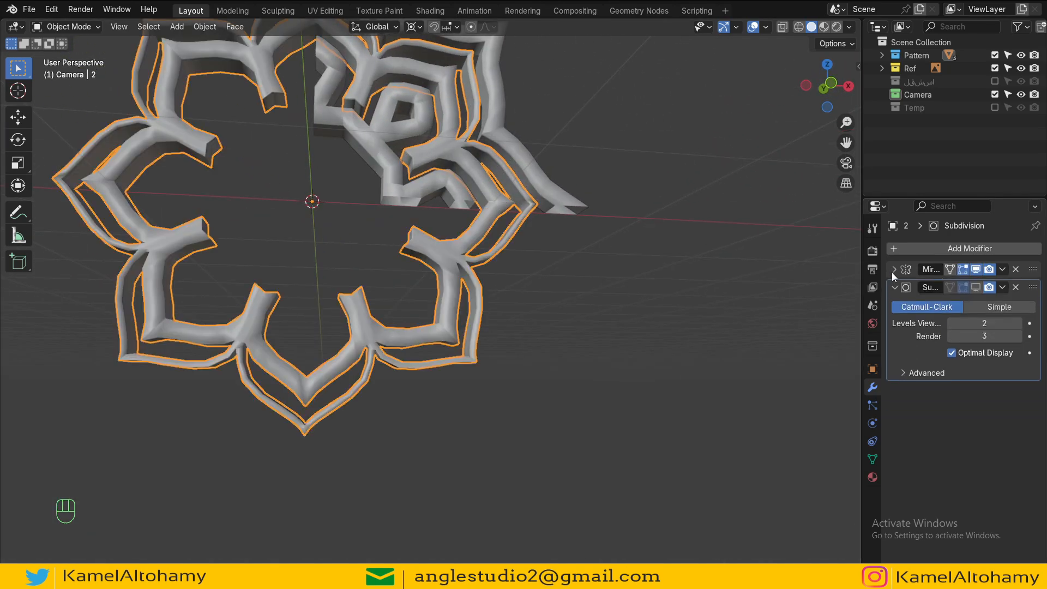
Step: Select the outer frame object and re-enable its Mirror modifier in the viewport
click(529, 254)
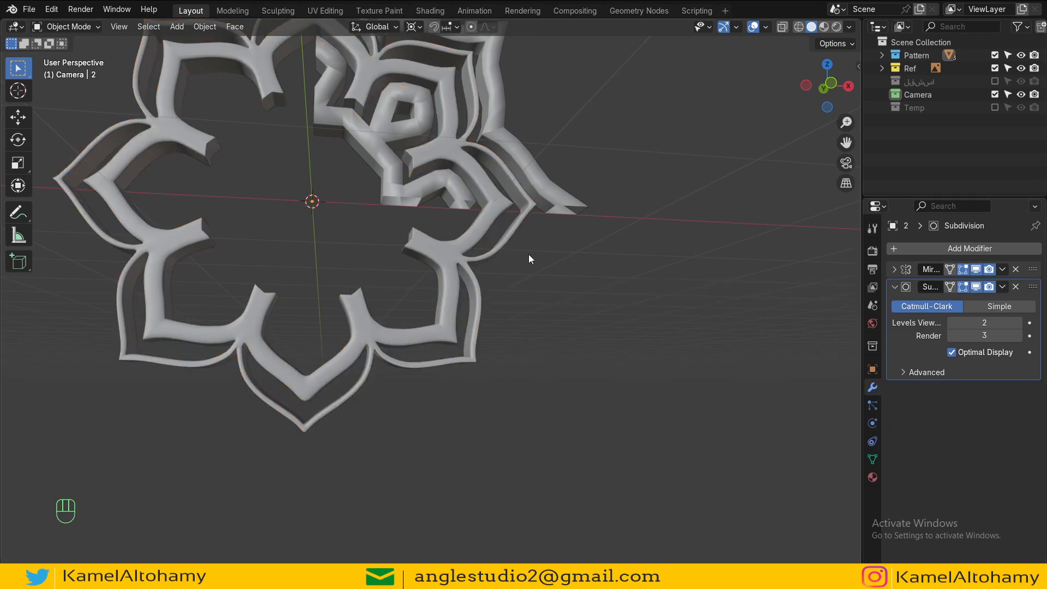
click(549, 209)
click(975, 268)
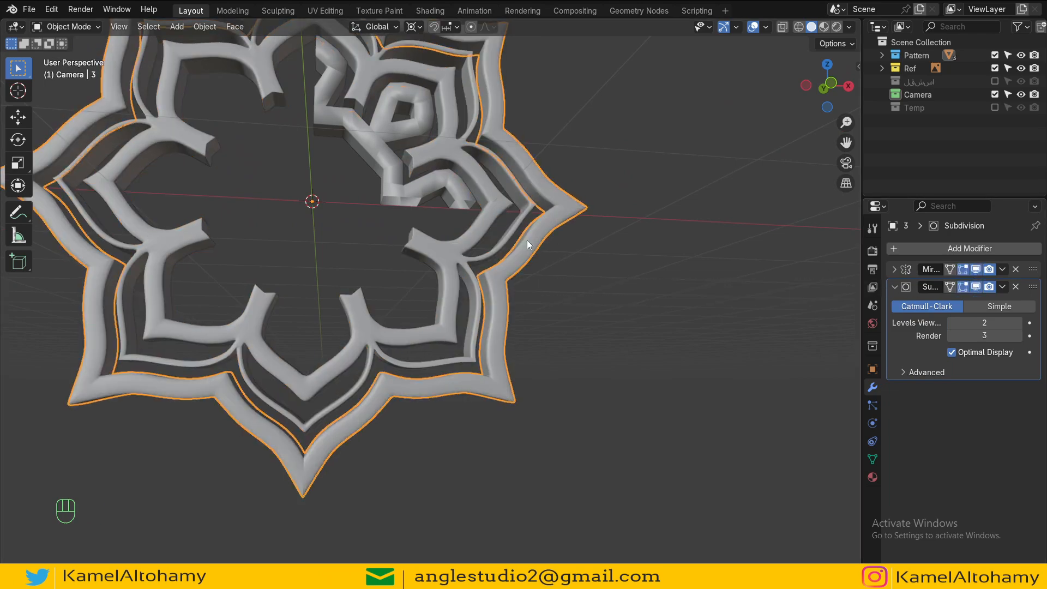
Step: Select the inner octagon object and re-enable its Mirror and Subdivision modifiers in the viewport
click(529, 244)
drag(975, 269, 977, 288)
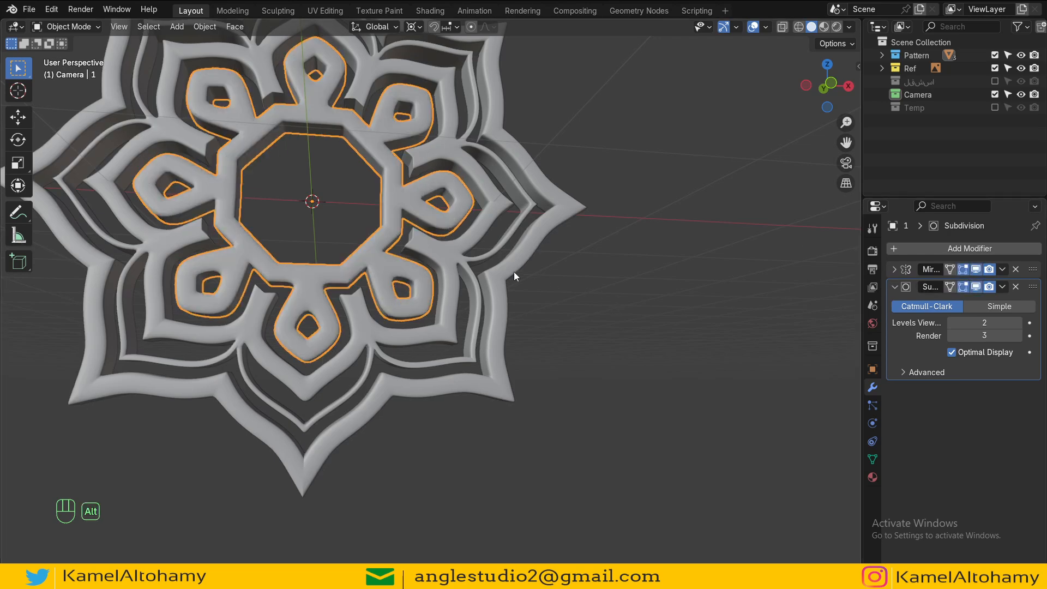
key(alt+a)
Step: Add a loop cut near the pointed tip of an inner teardrop loop on the octagon object
scroll(514, 272, down, 2)
middle_drag(460, 318, 428, 309)
scroll(427, 310, up, 6)
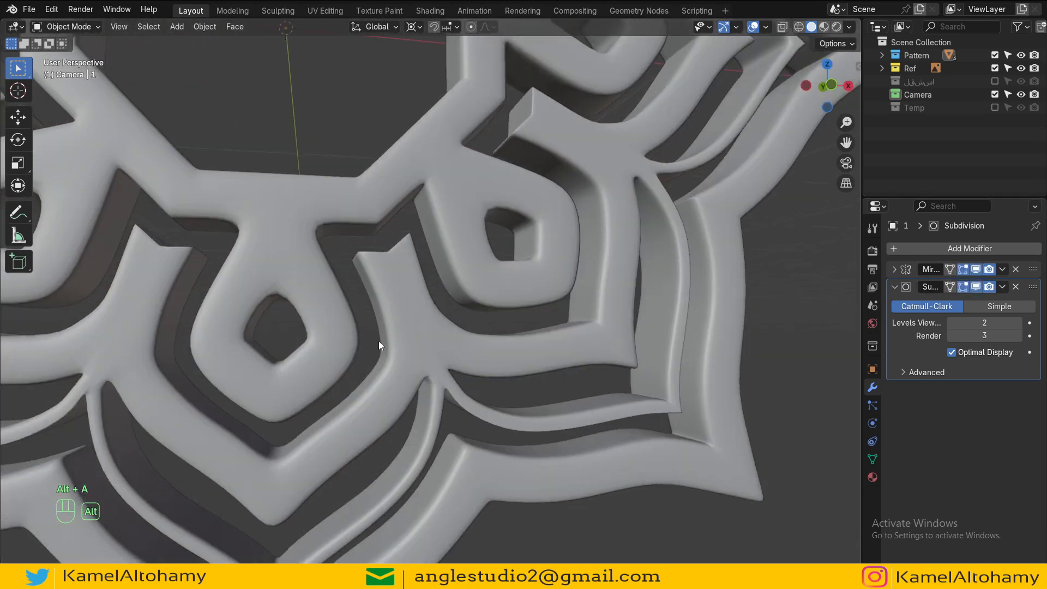
middle_drag(378, 342, 385, 325)
key(Tab)
scroll(469, 307, down, 8)
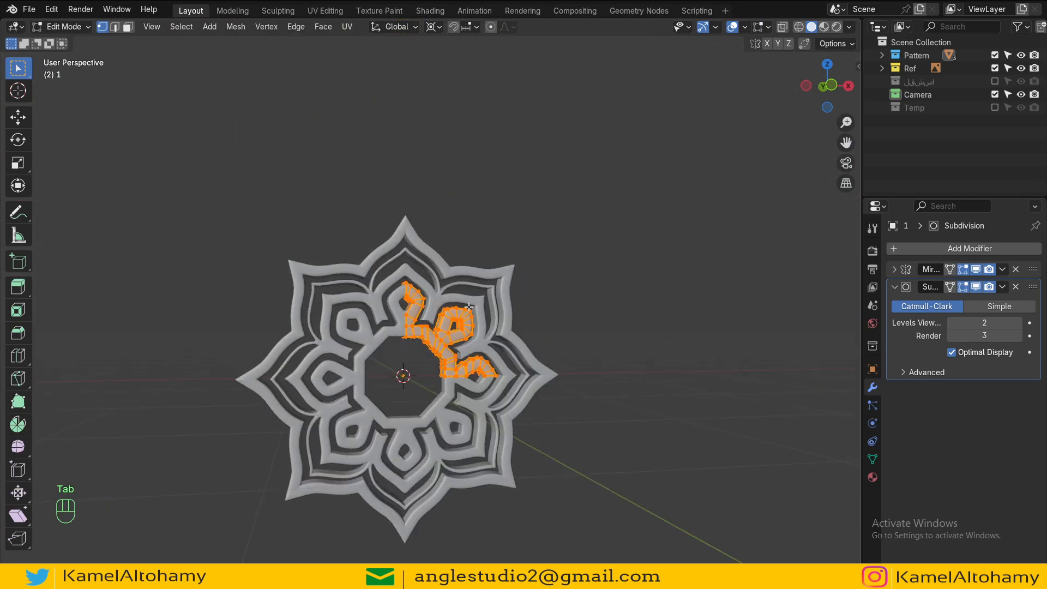
scroll(469, 307, up, 10)
key(ctrl+r)
click(395, 236)
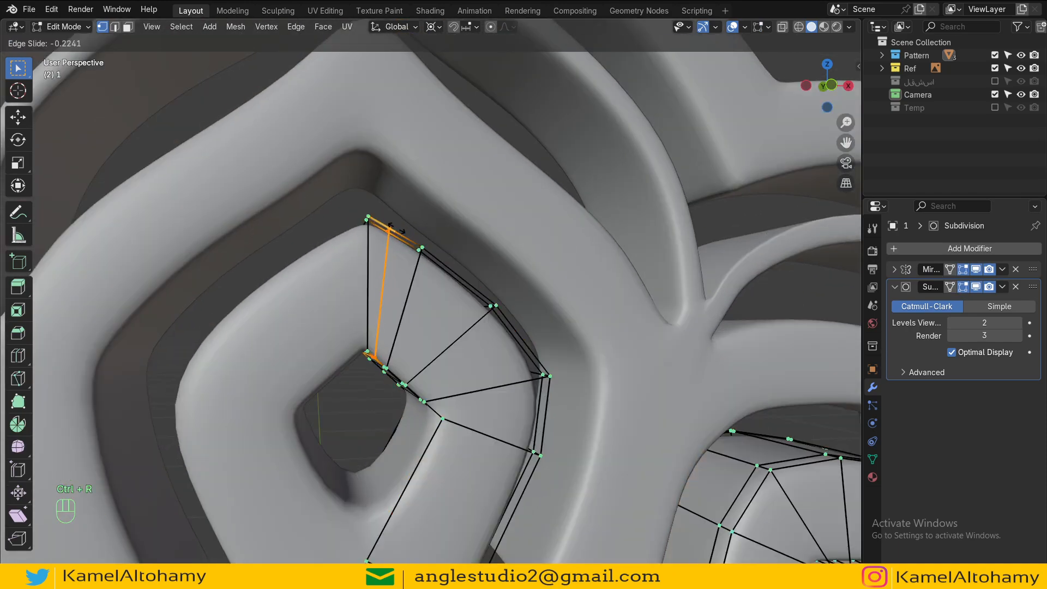
click(390, 230)
scroll(437, 258, down, 6)
key(Tab)
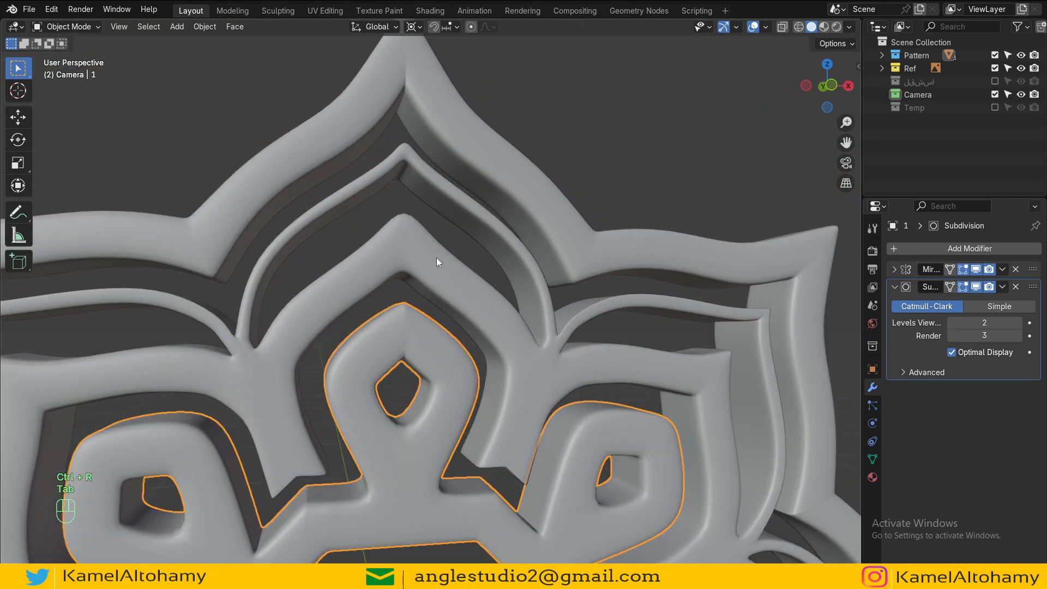
Step: Add two loop cuts near the pointed tip of the middle pattern's band to sharpen it
key(Tab)
key(Tab)
click(436, 257)
key(Tab)
key(ctrl+r)
click(419, 229)
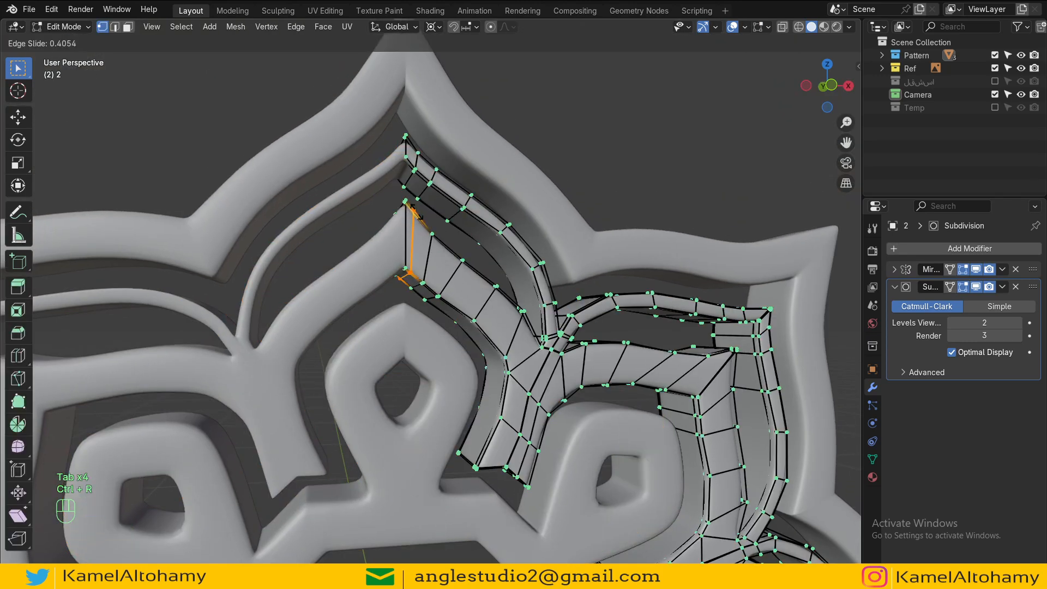
click(417, 206)
key(ctrl+r)
click(404, 167)
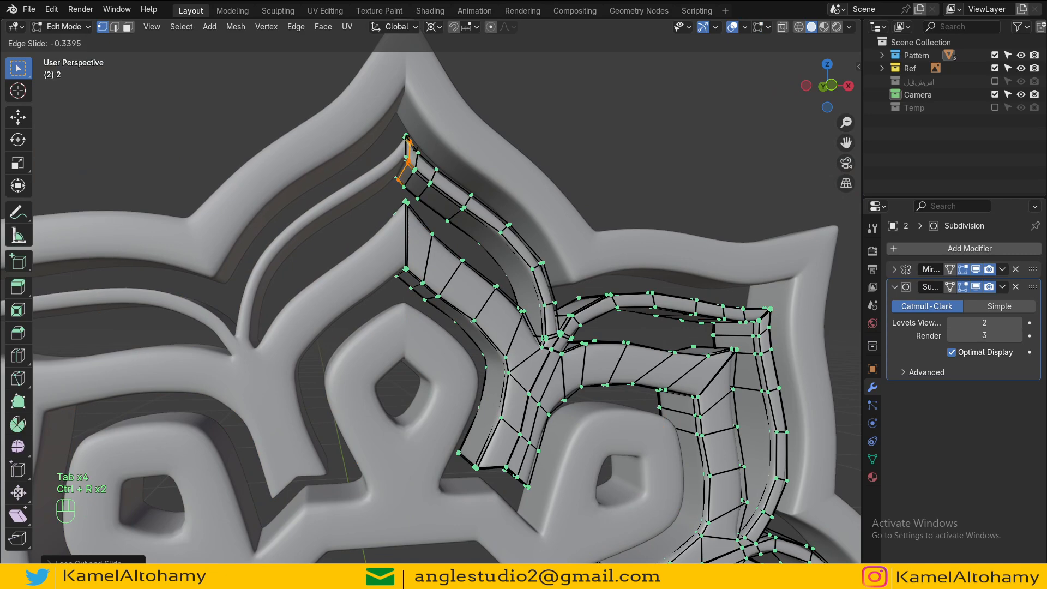
click(414, 180)
Step: Inspect the finished logo from several angles, ending in front view
scroll(449, 232, down, 8)
key(Tab)
scroll(475, 352, down, 5)
key(alt+a)
middle_drag(473, 393, 517, 319)
scroll(517, 319, up, 3)
shift+middle_drag(535, 282, 461, 284)
scroll(427, 318, down, 3)
middle_drag(427, 319, 576, 324)
alt+drag(576, 324, 578, 358)
key(KP_1)
scroll(656, 303, down, 3)
scroll(602, 315, up, 1)
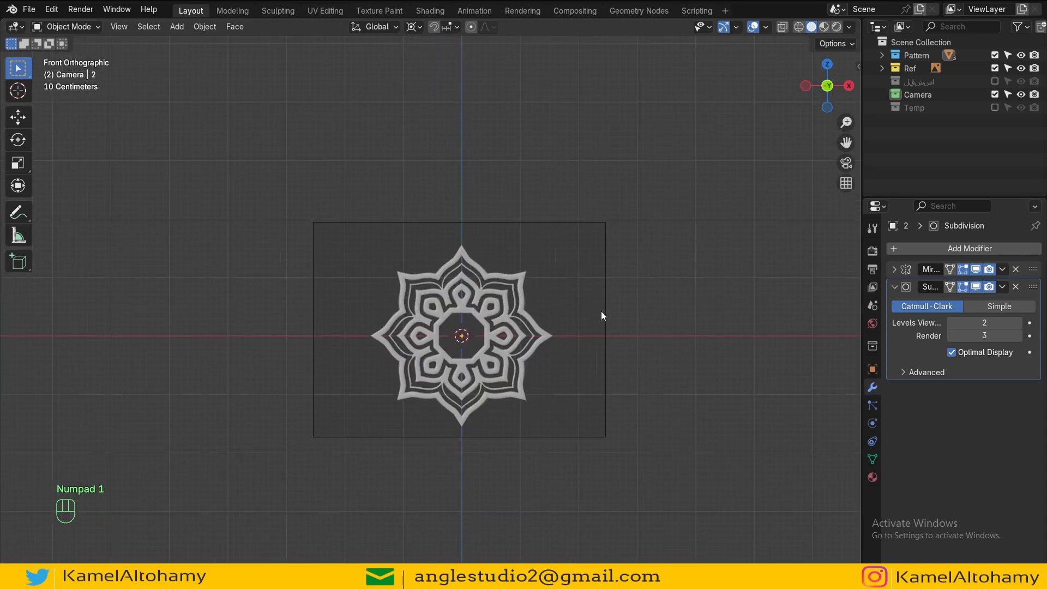